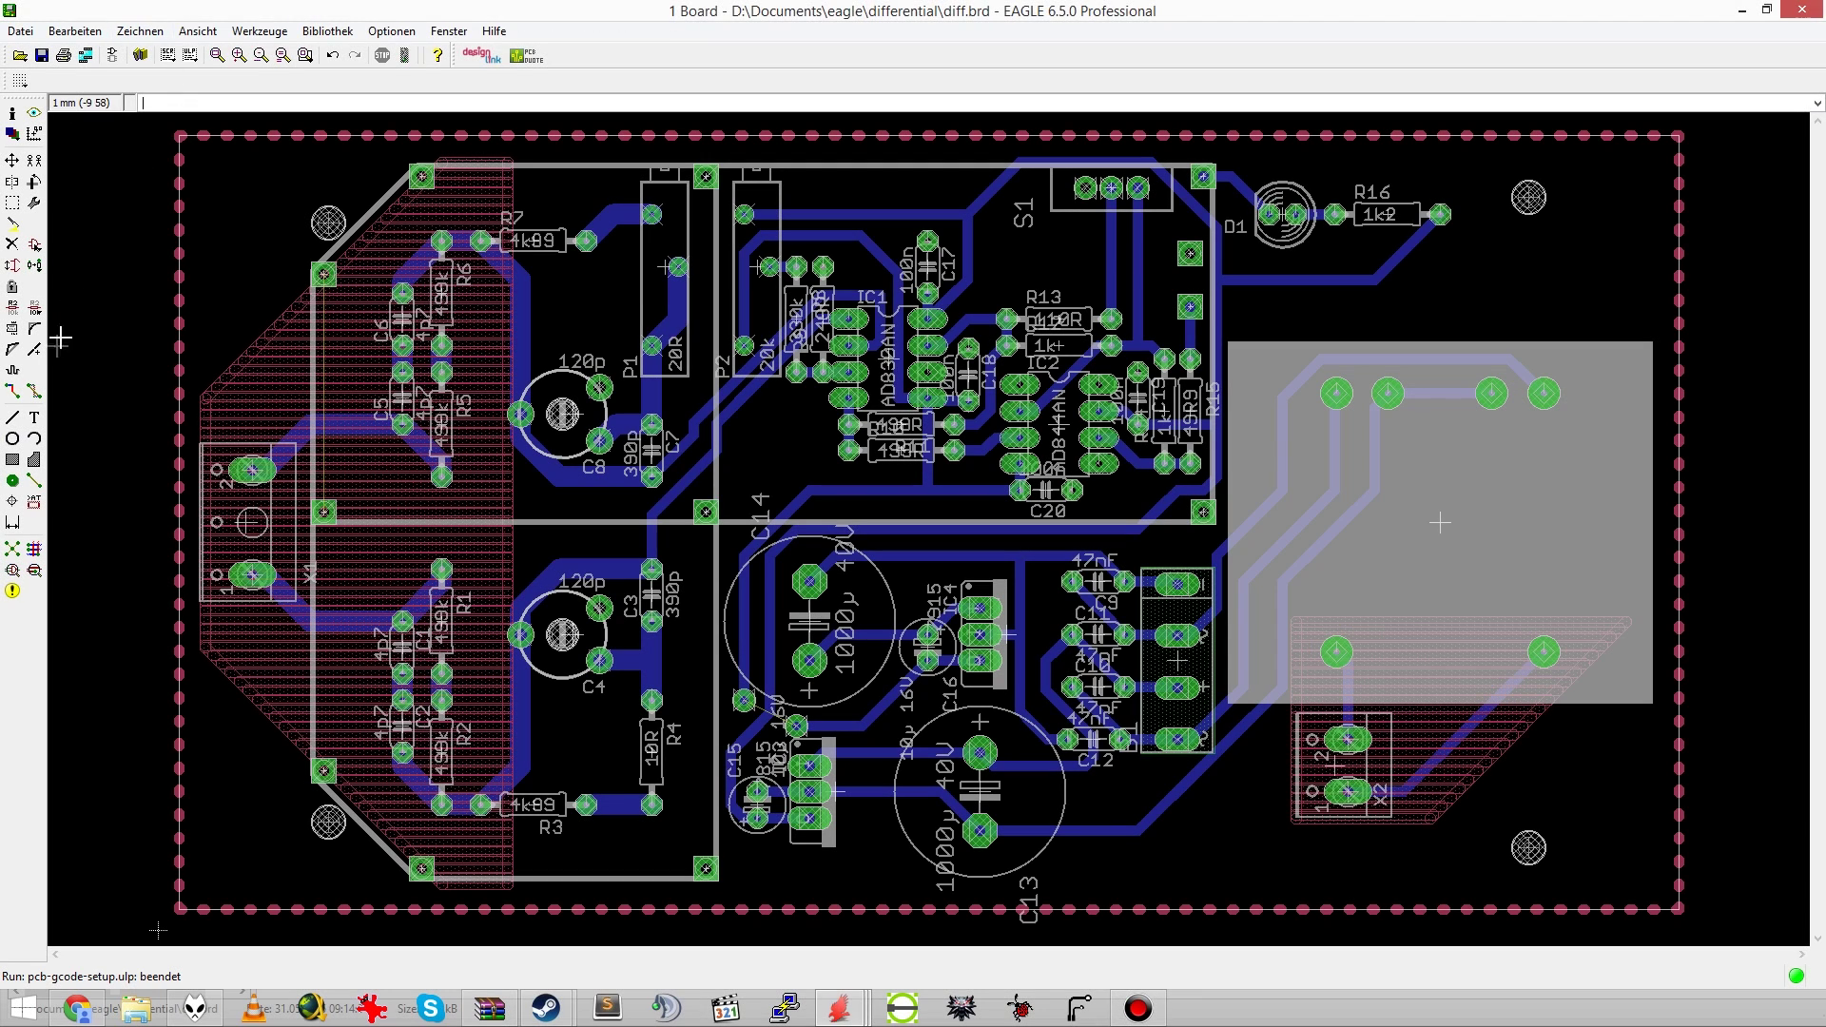
Step: Run Ratsnest on diff.brd to pour the copper polygons, leaving 2 airwires
left_click(12, 549)
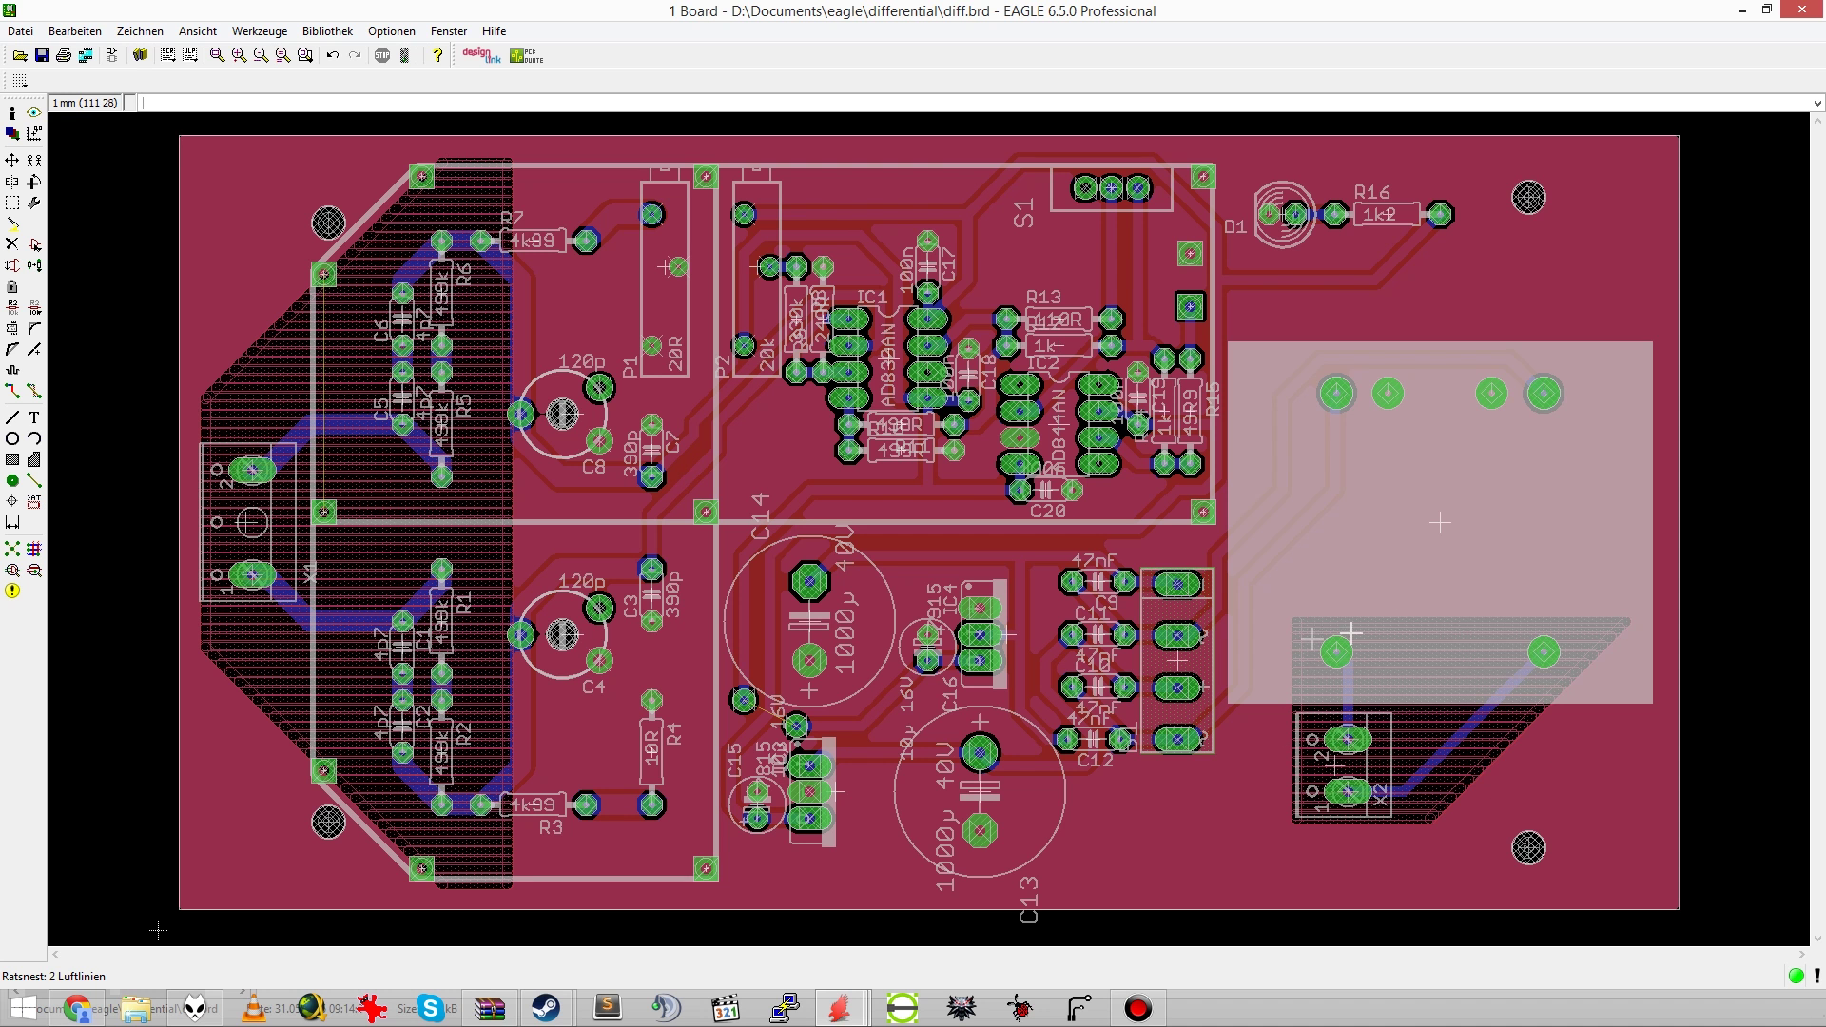
Step: Launch the pcb-gcode setup script with 'run pcb-gcode-setup'
left_click(226, 98)
type("run pcb-gcode-setup")
key("Return")
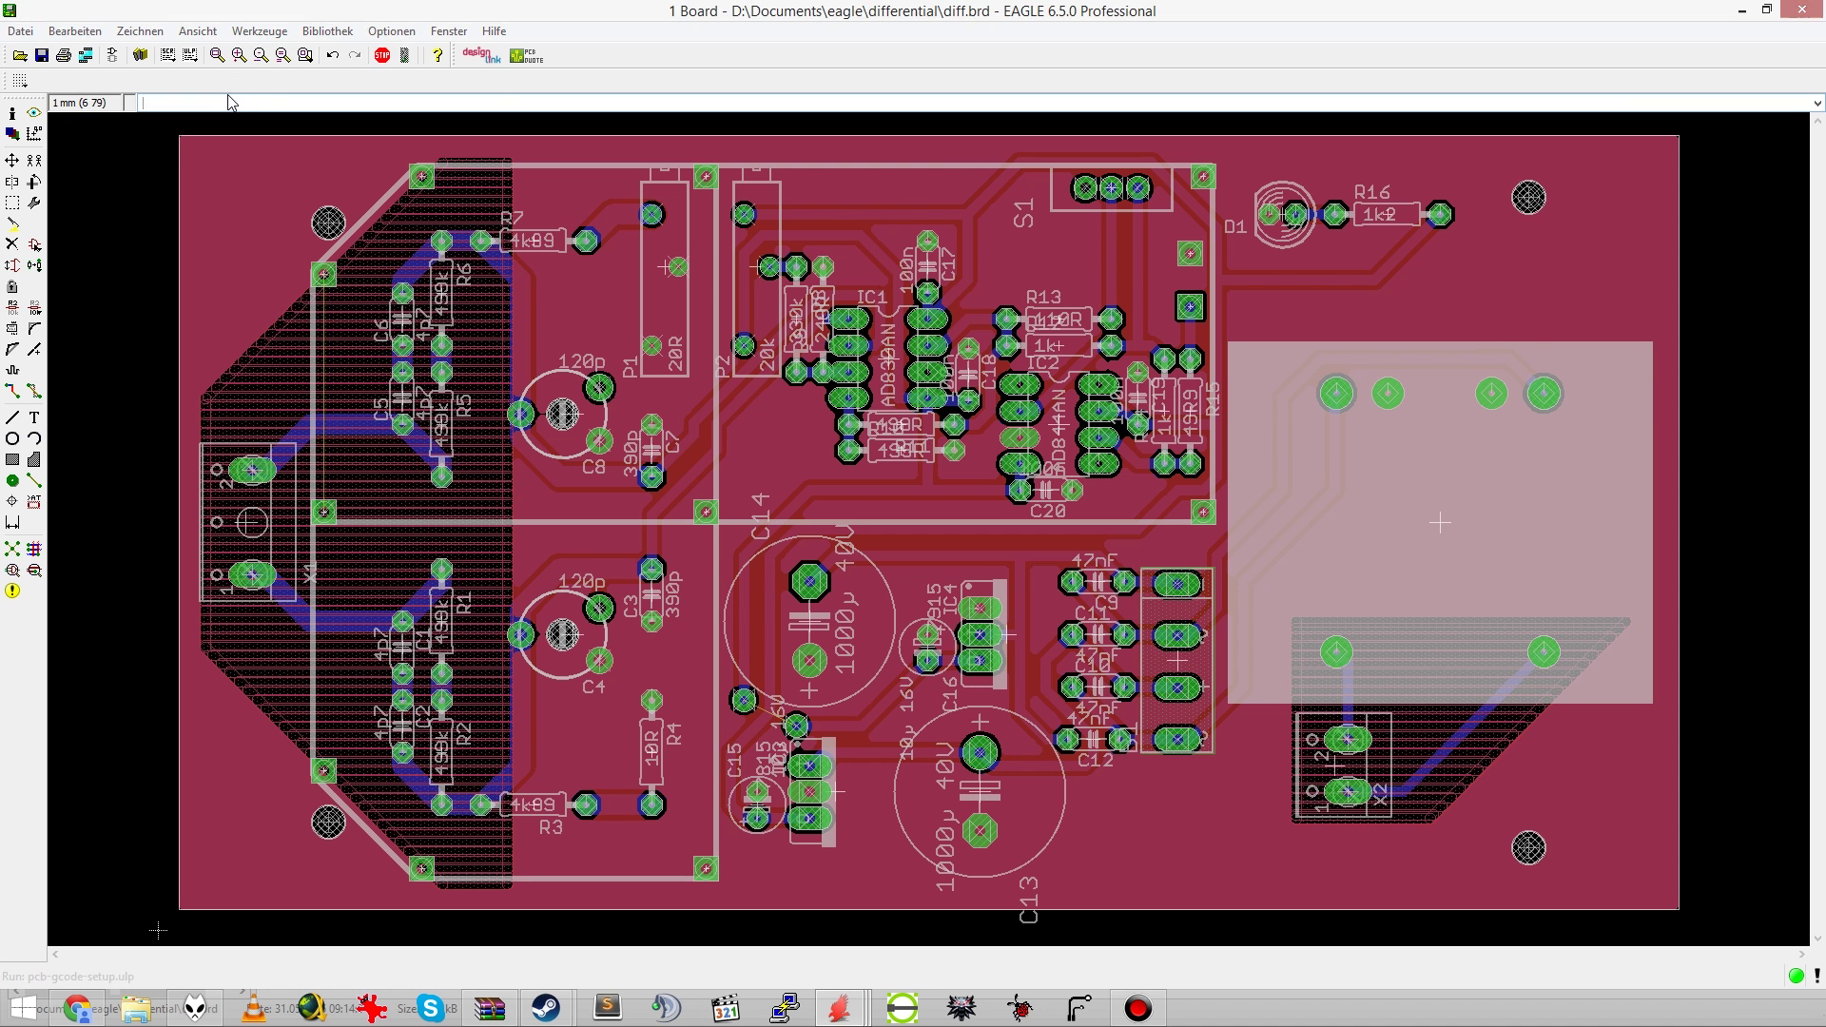
Step: Review the etch tool diameter and isolation step values, then accept to generate the board G-code
left_click(443, 381)
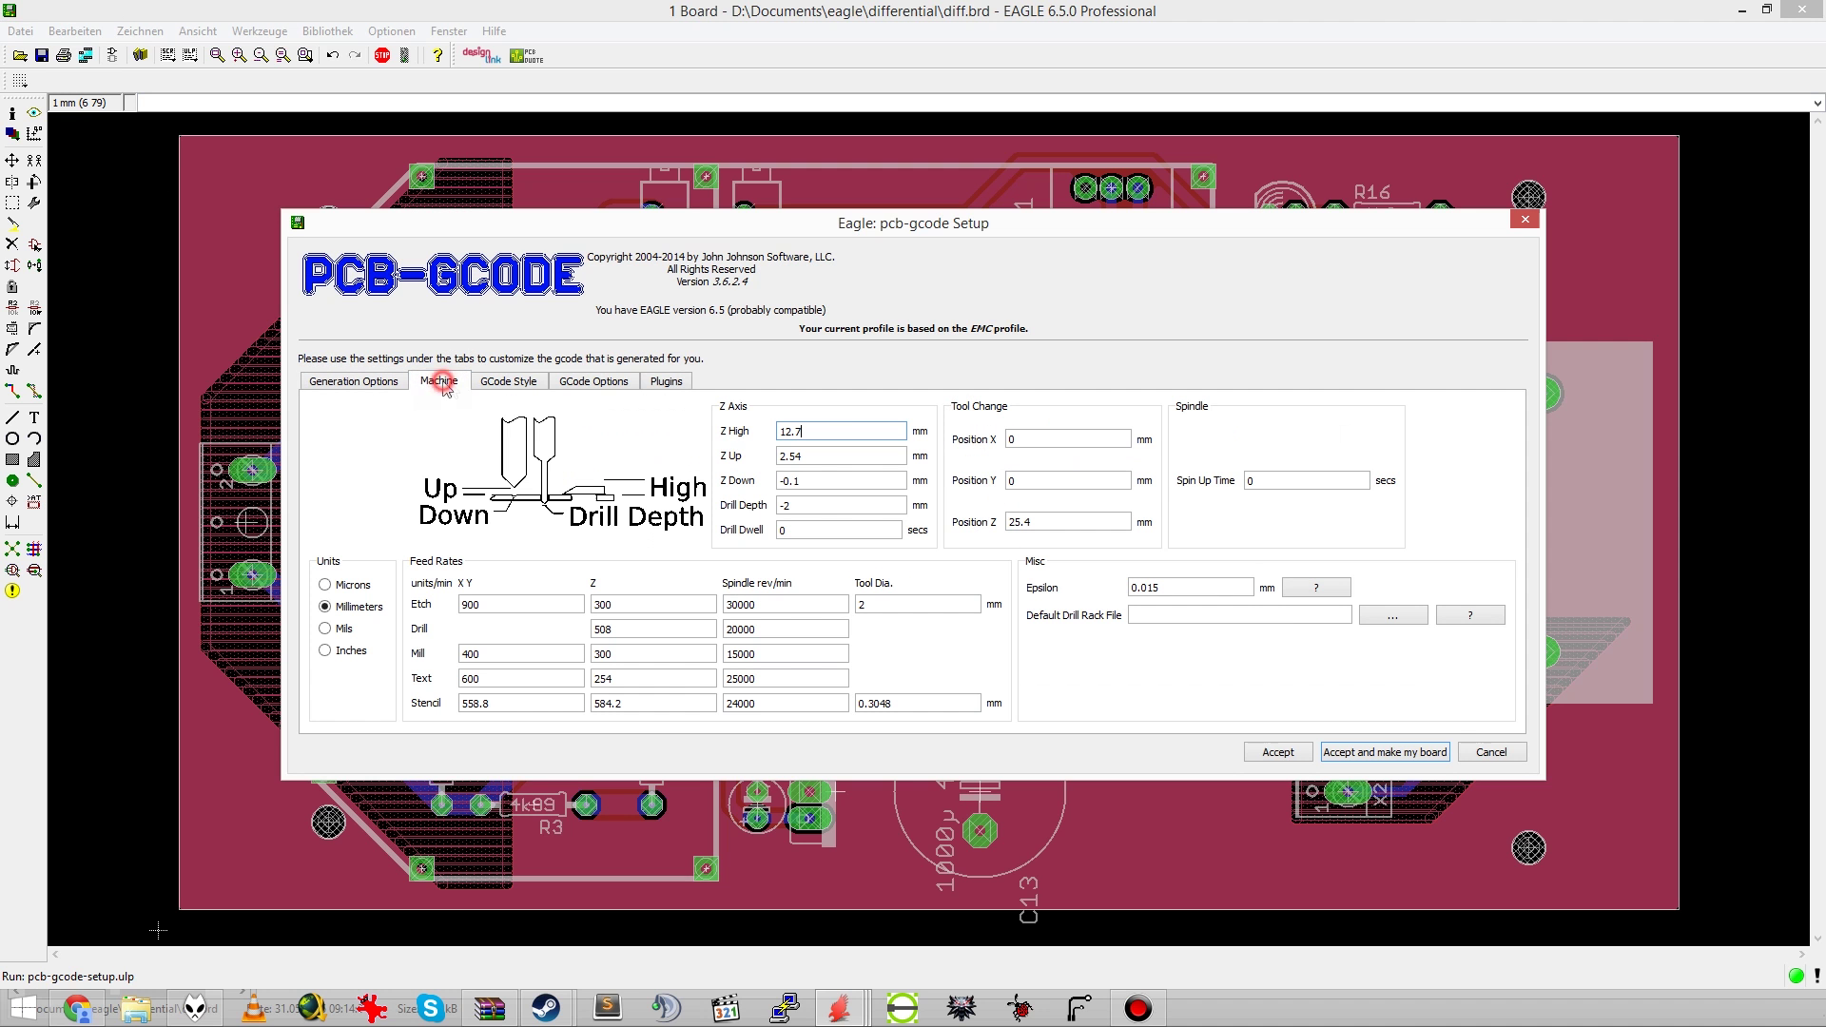
left_click(906, 605)
left_click(376, 381)
left_click(998, 599)
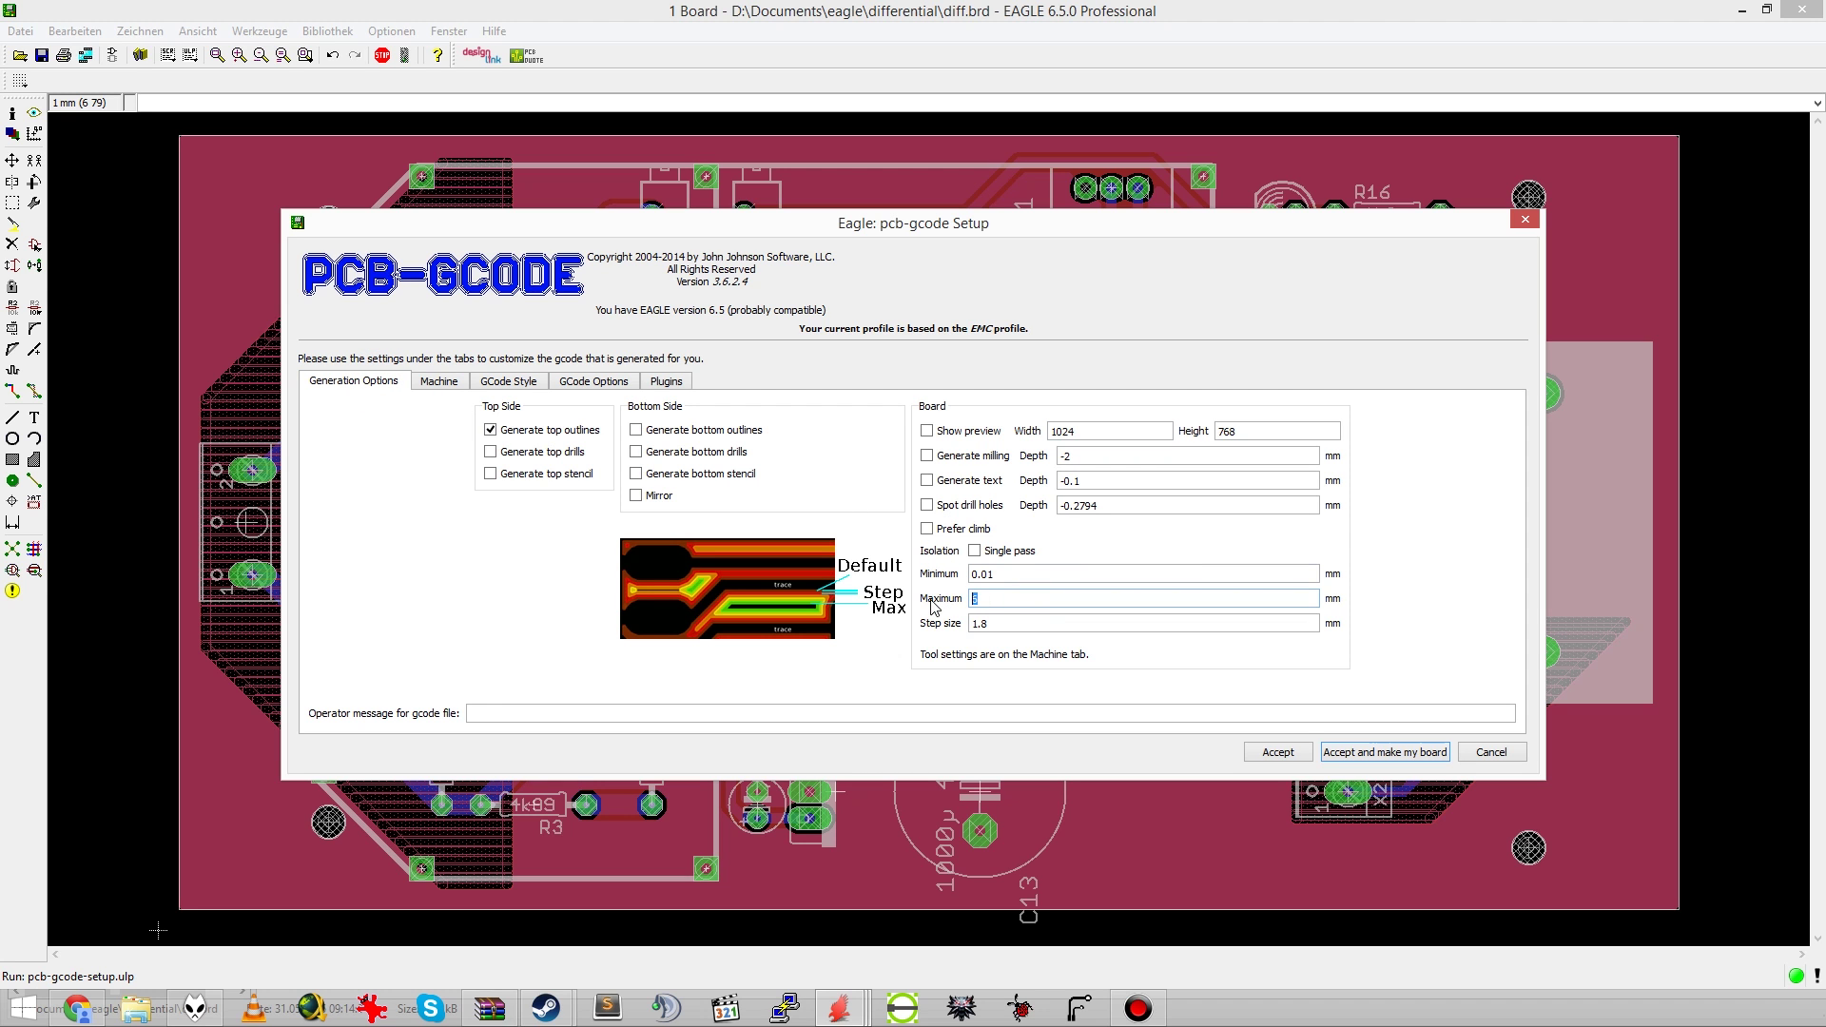
left_click_drag(1039, 576, 979, 574)
left_click(1359, 752)
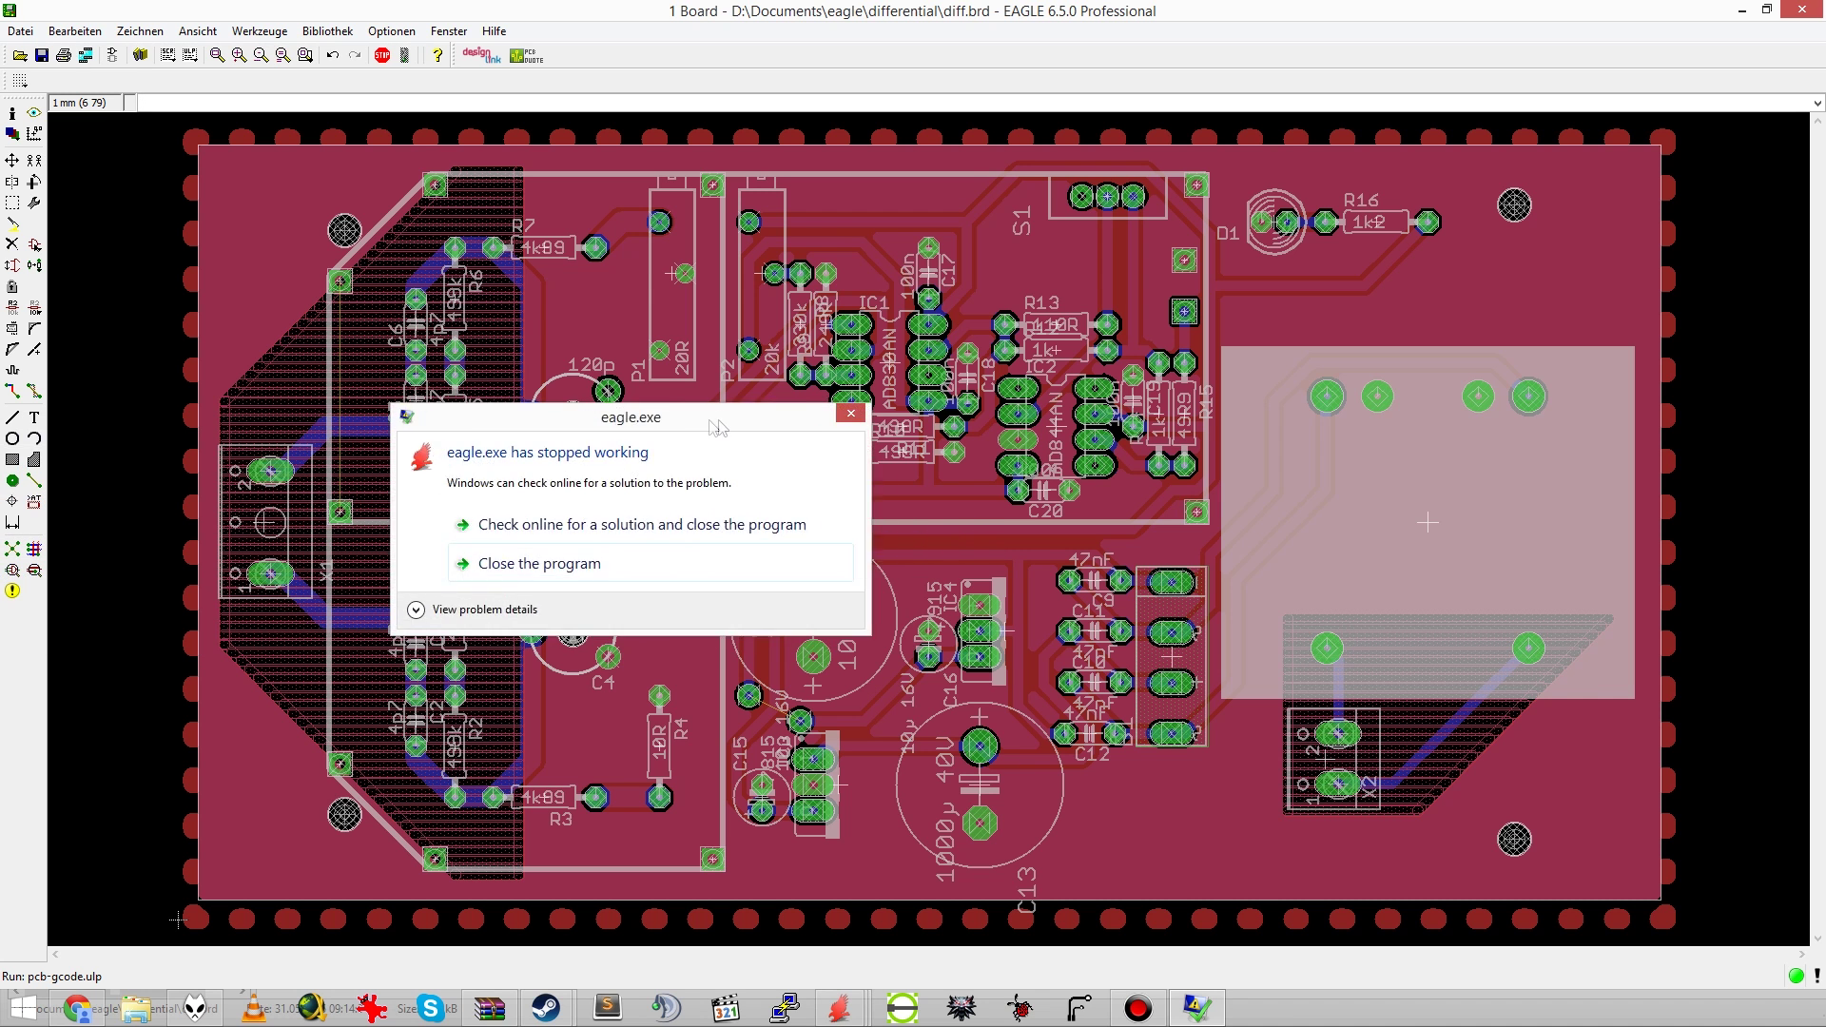
Step: Close the crashed EAGLE, relaunch it, reopen diff.brd and re-pour its polygons with Ratsnest
left_click(623, 569)
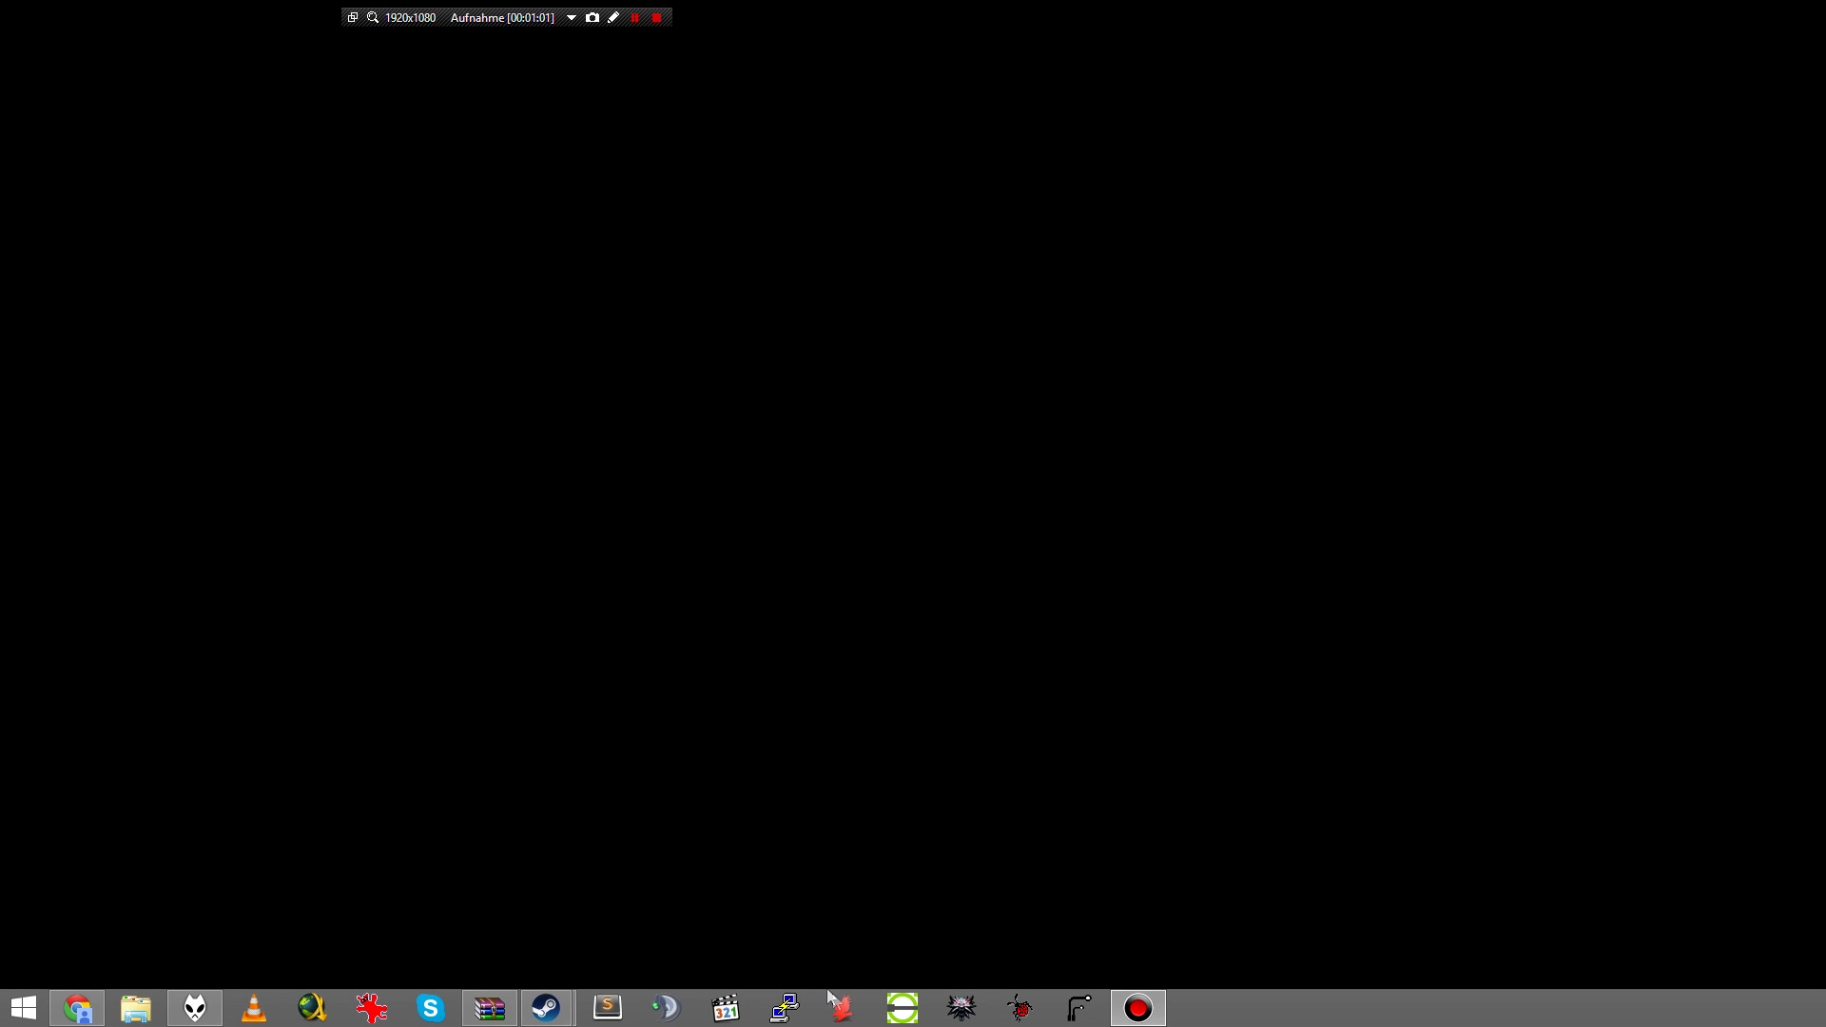
left_click(838, 1004)
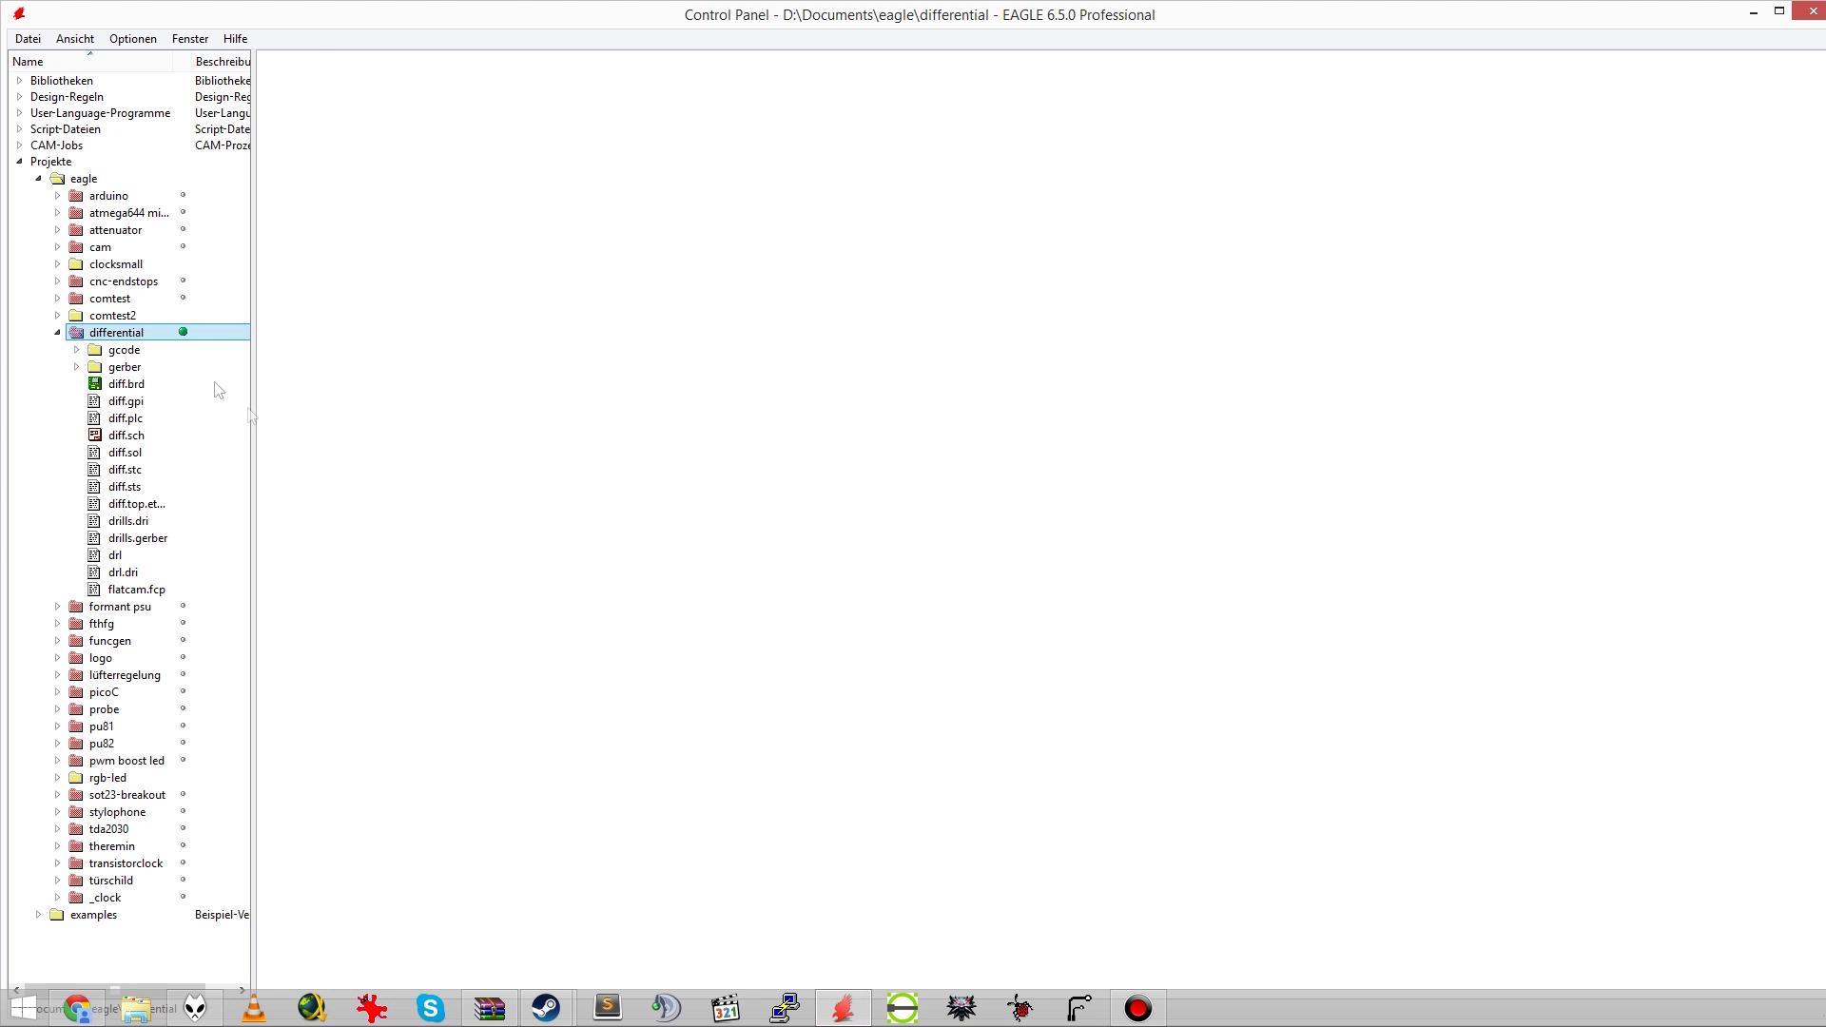
left_click(131, 385)
double_click(132, 386)
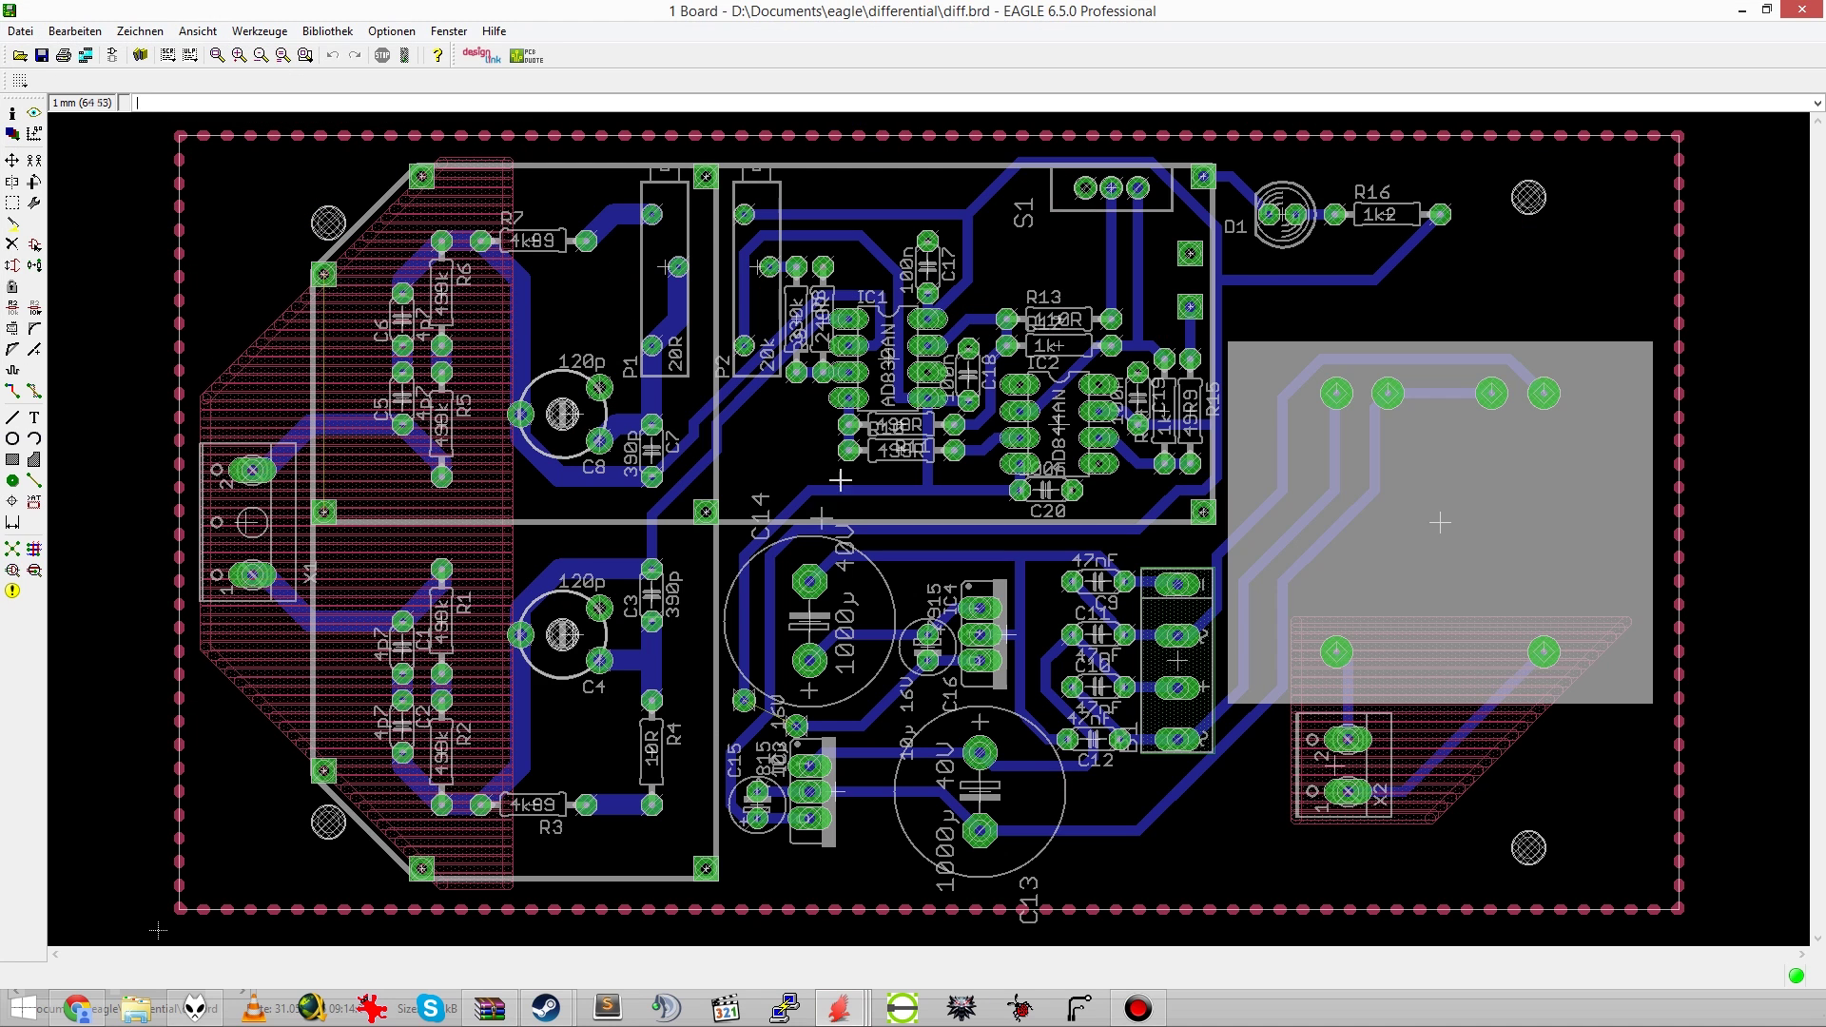
left_click(12, 548)
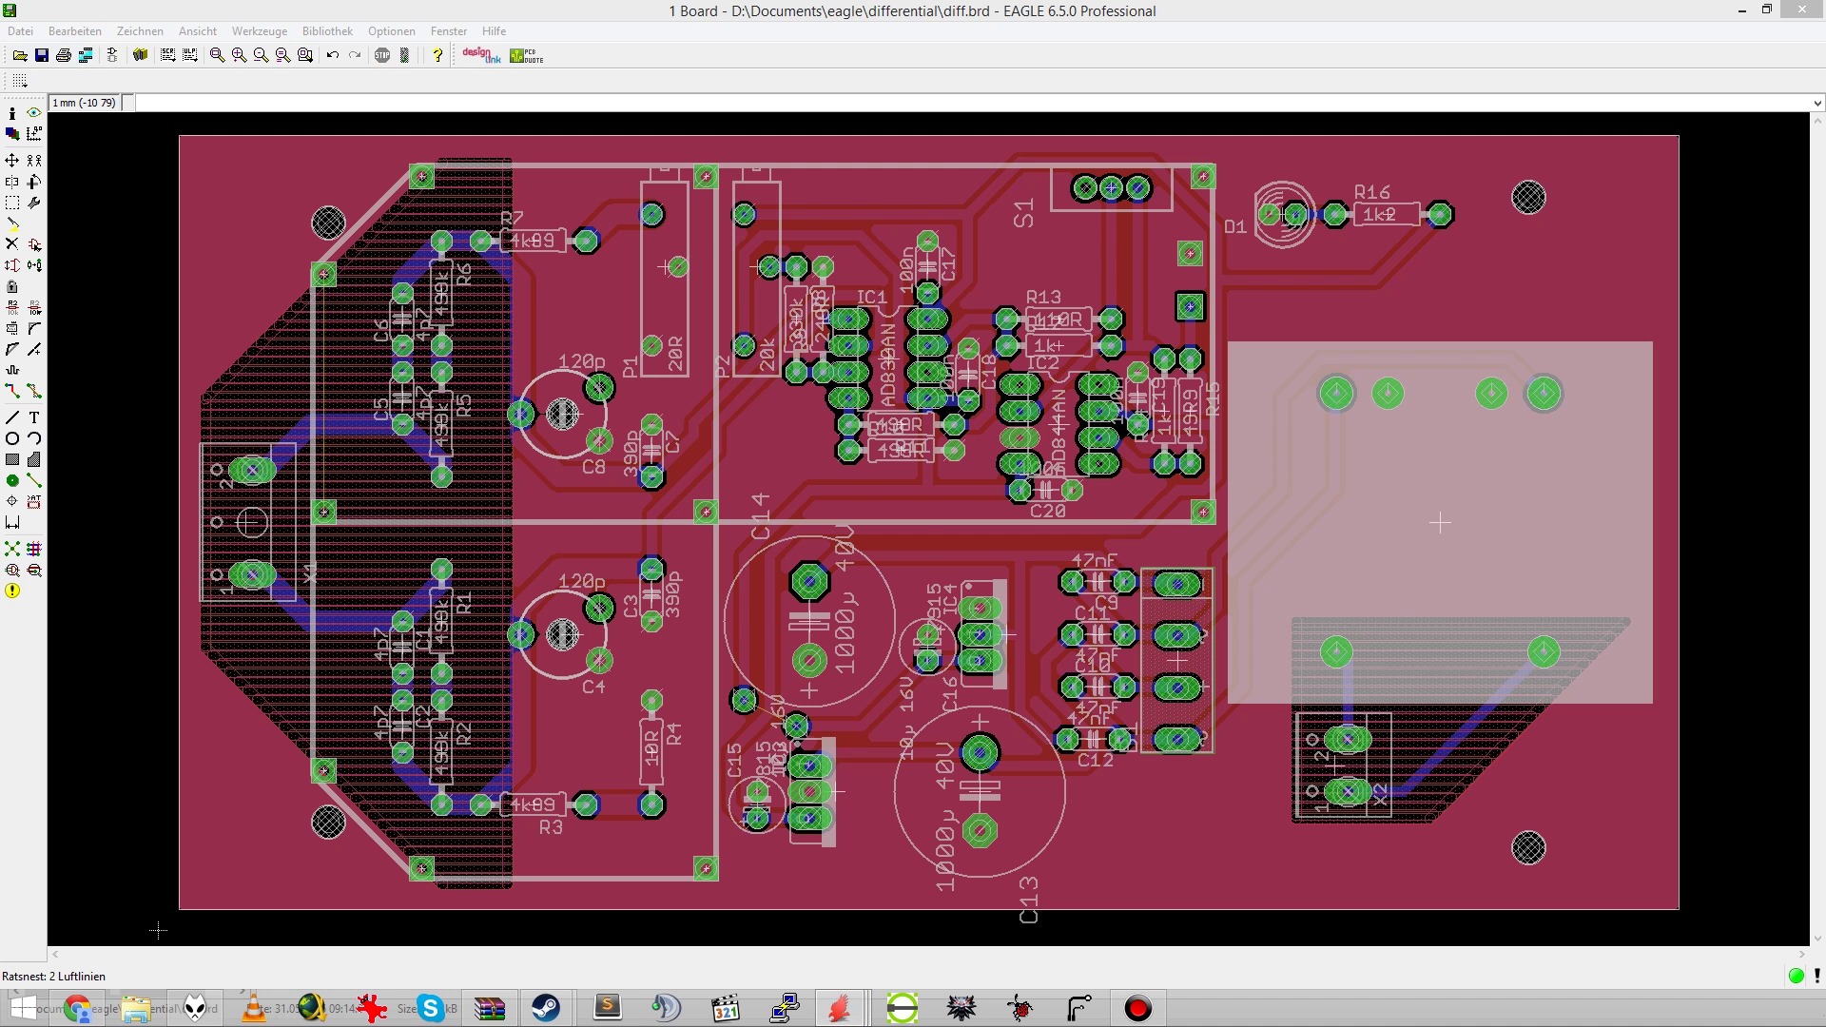
Step: Load the gerb274x.cam job in the CAM Processor
left_click(370, 312)
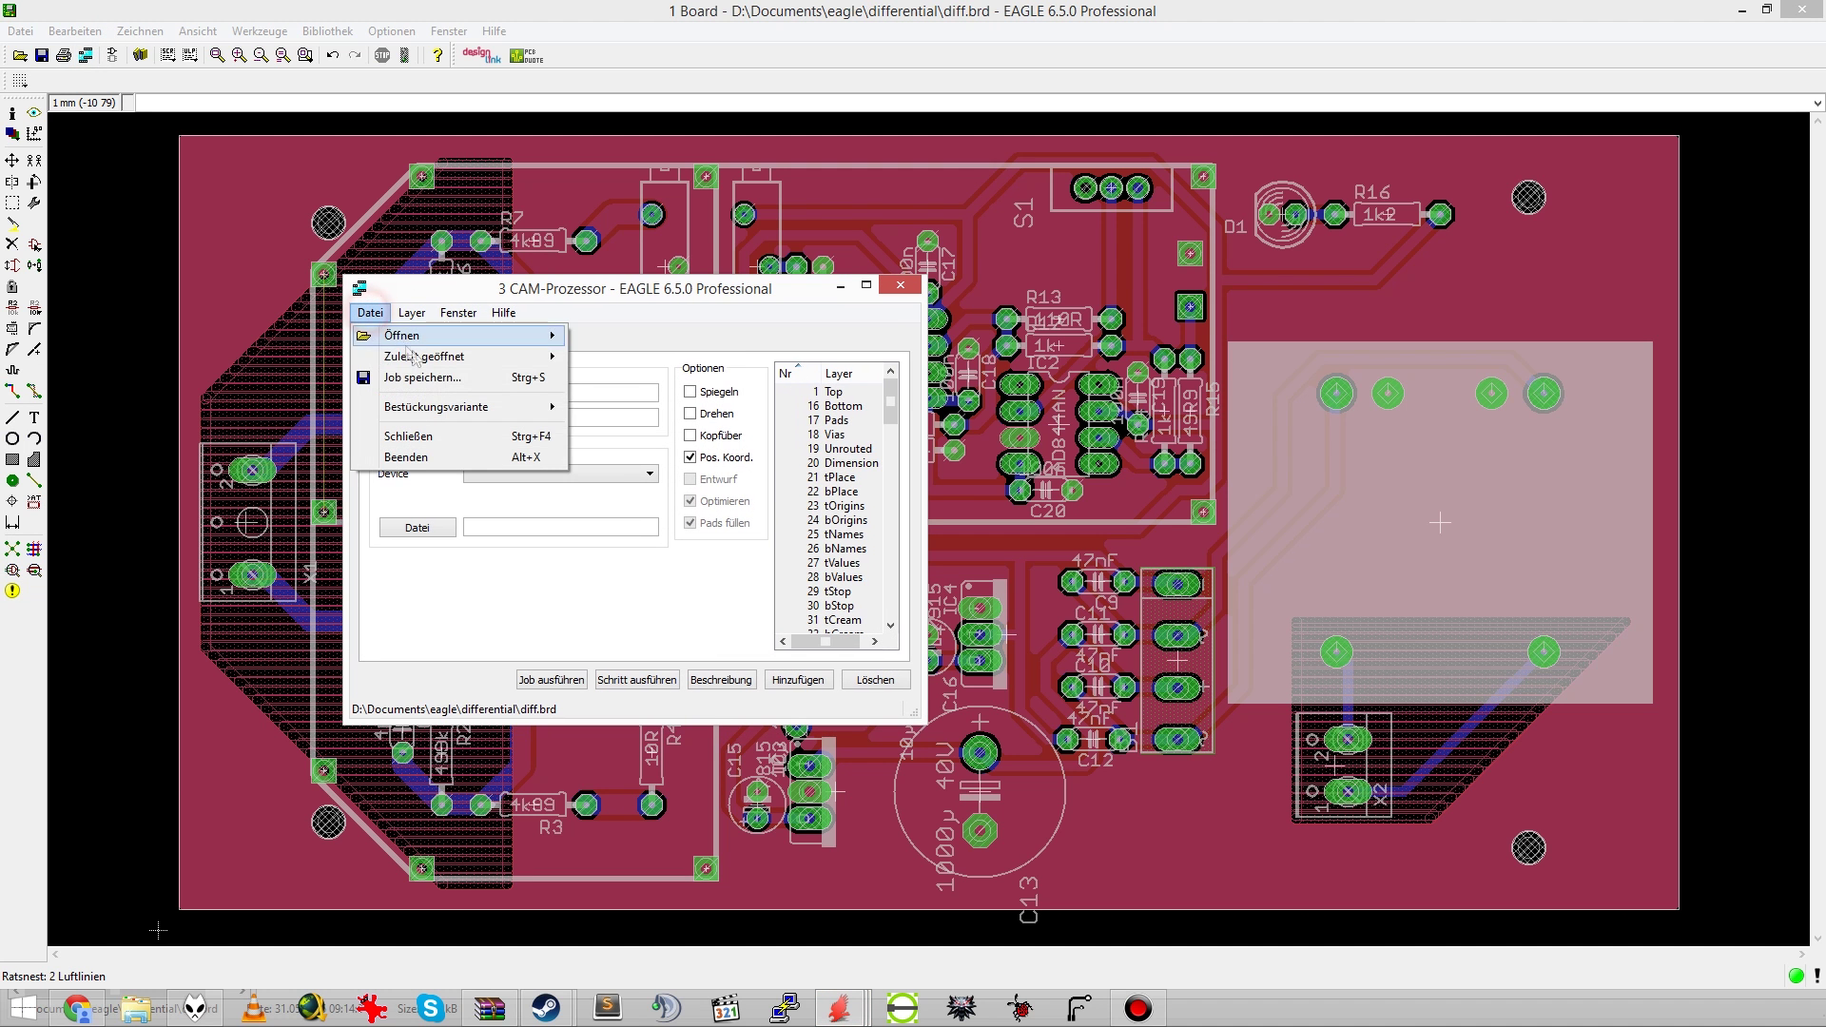
mouse_move(513, 335)
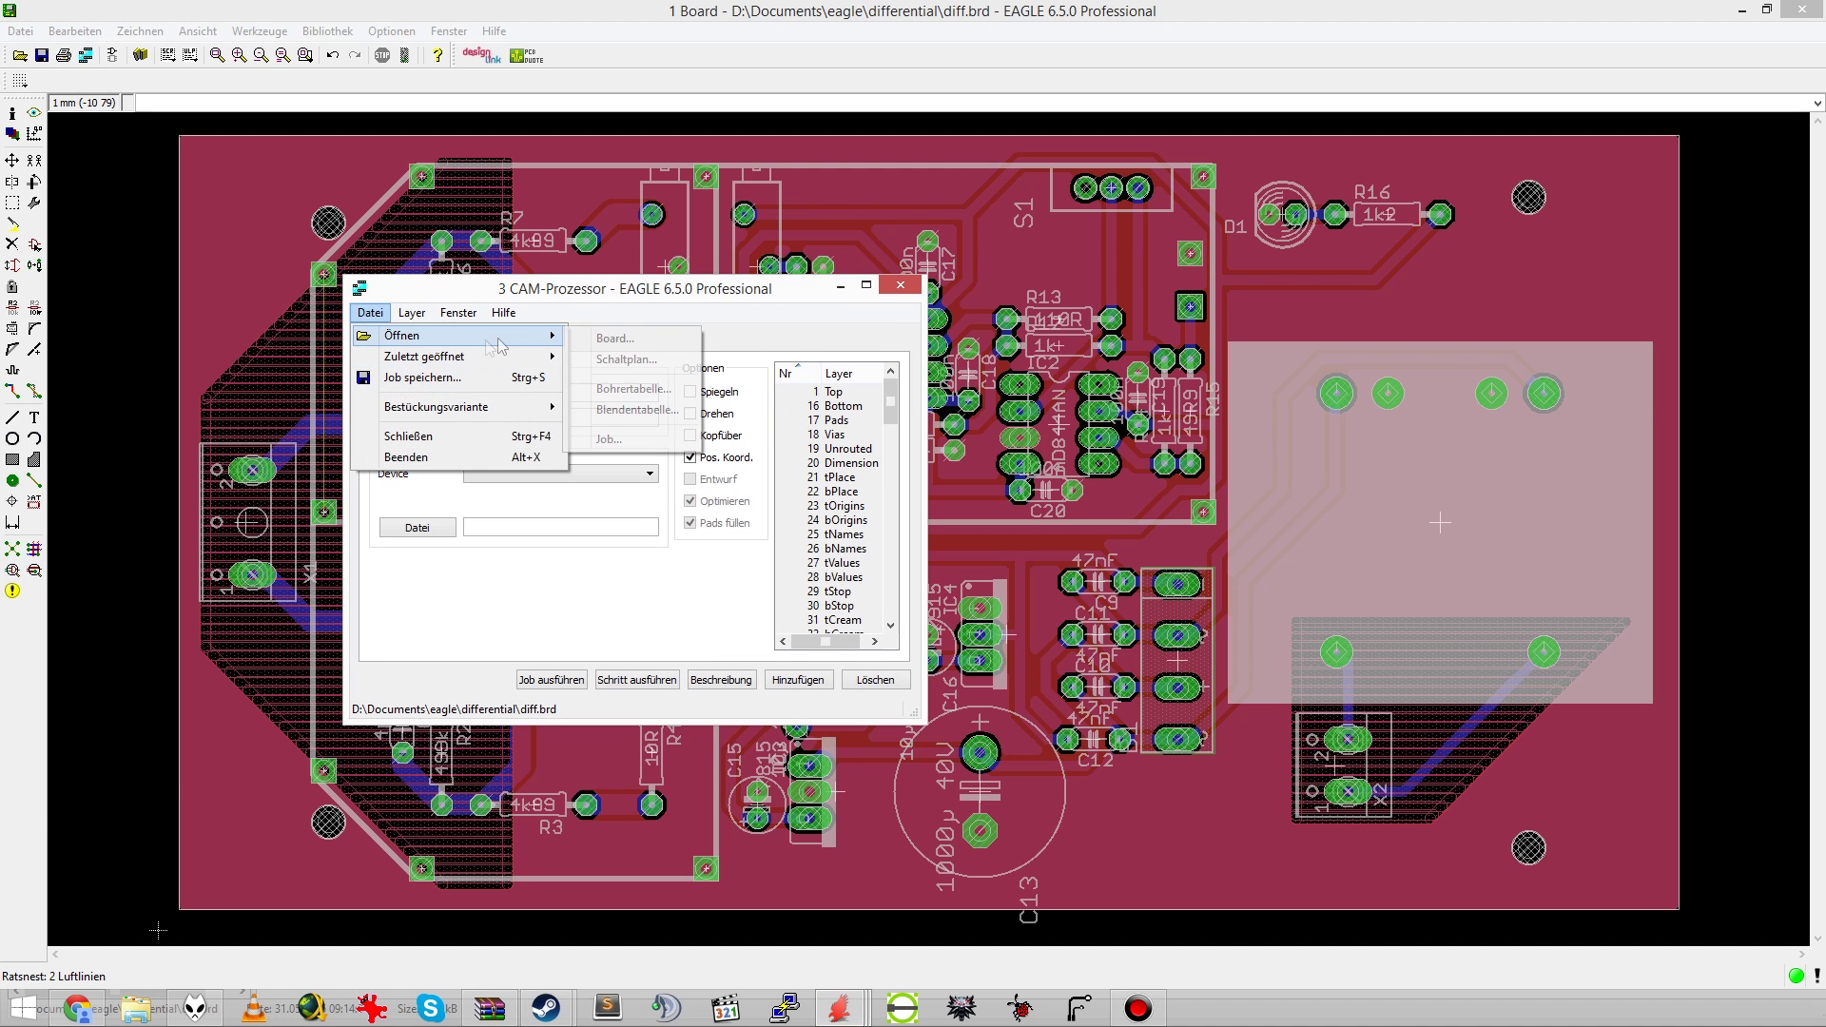
left_click(624, 436)
double_click(626, 459)
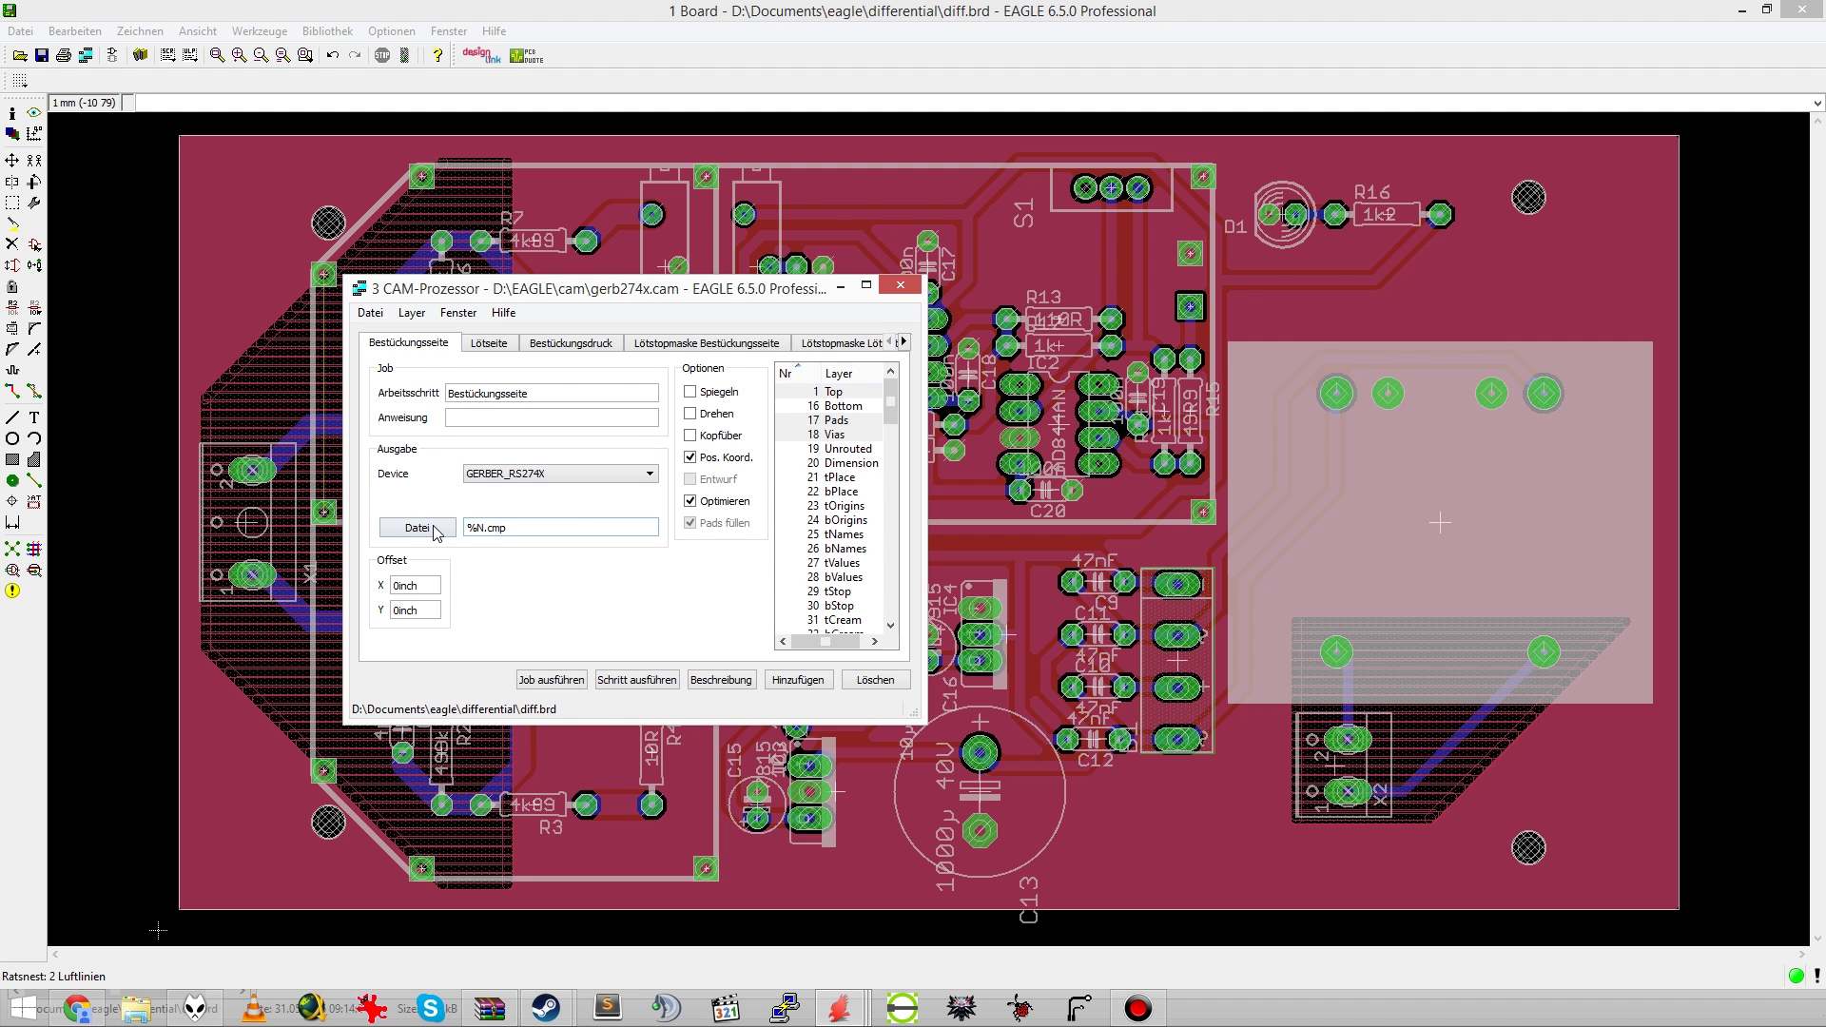
Step: Set the top layer output to top.gerber in the gerber folder and process it
left_click(433, 528)
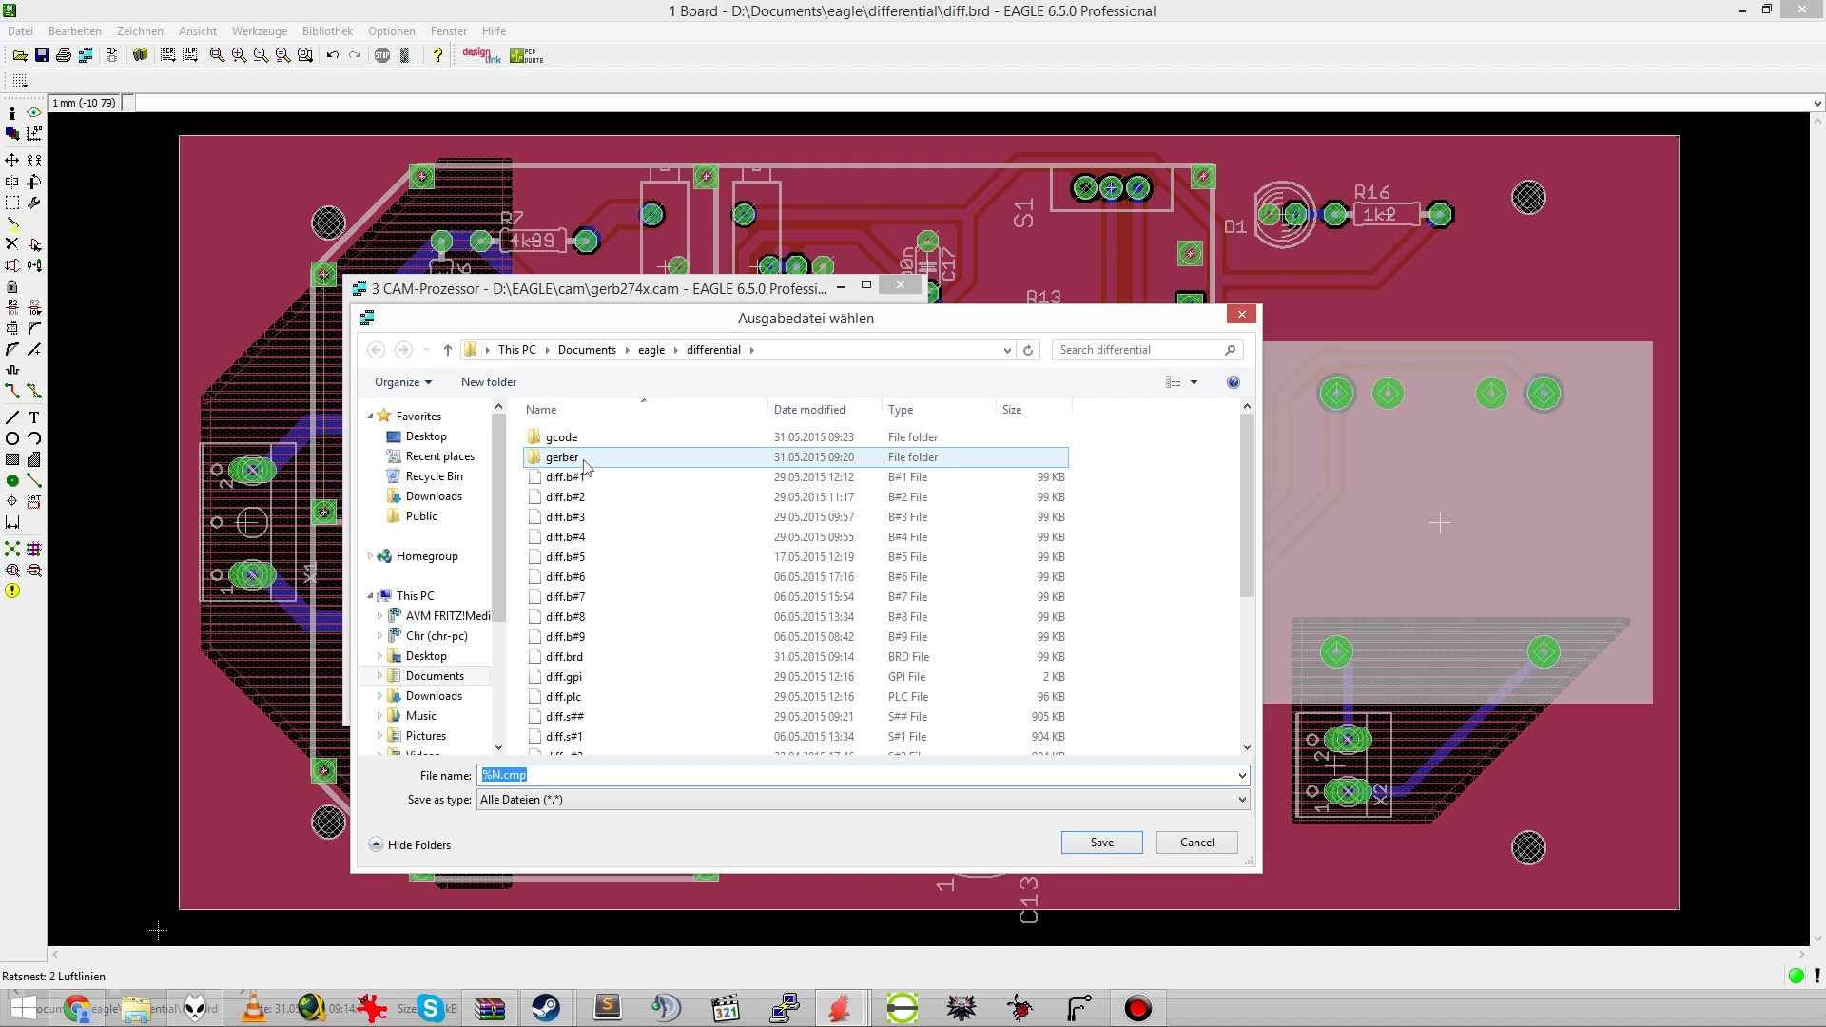
double_click(562, 457)
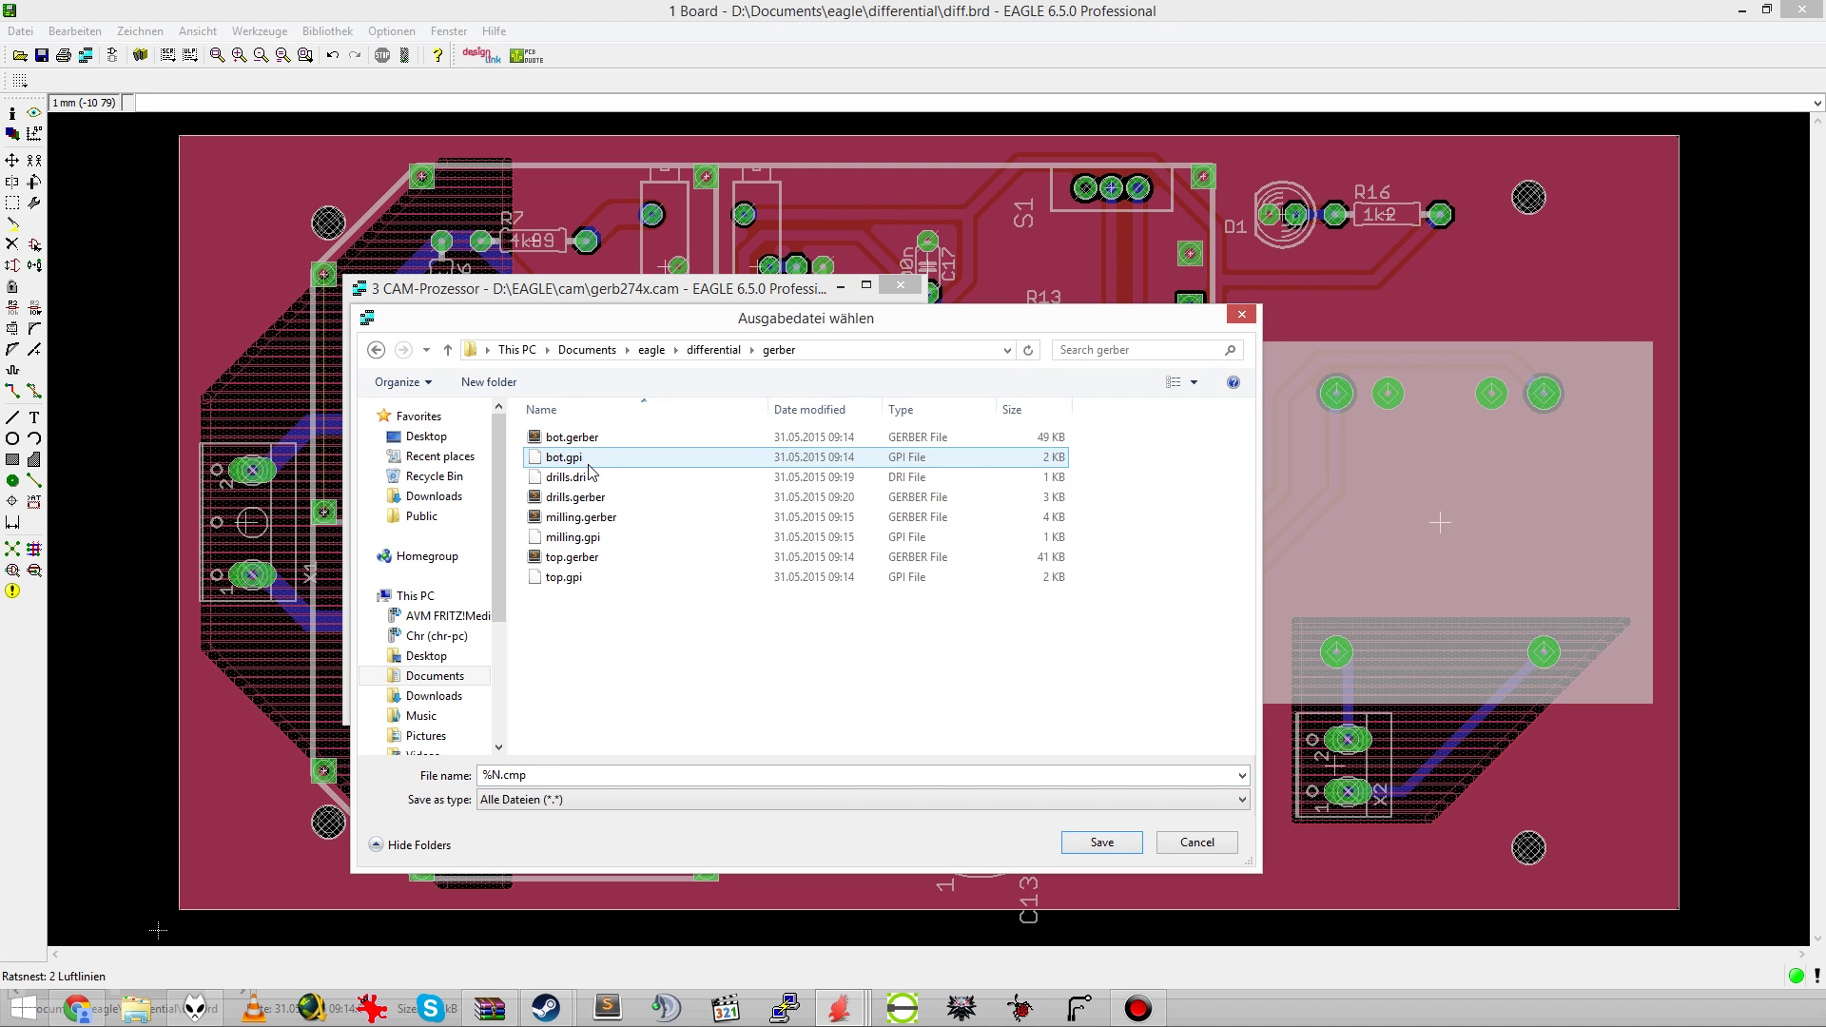
left_click(136, 1009)
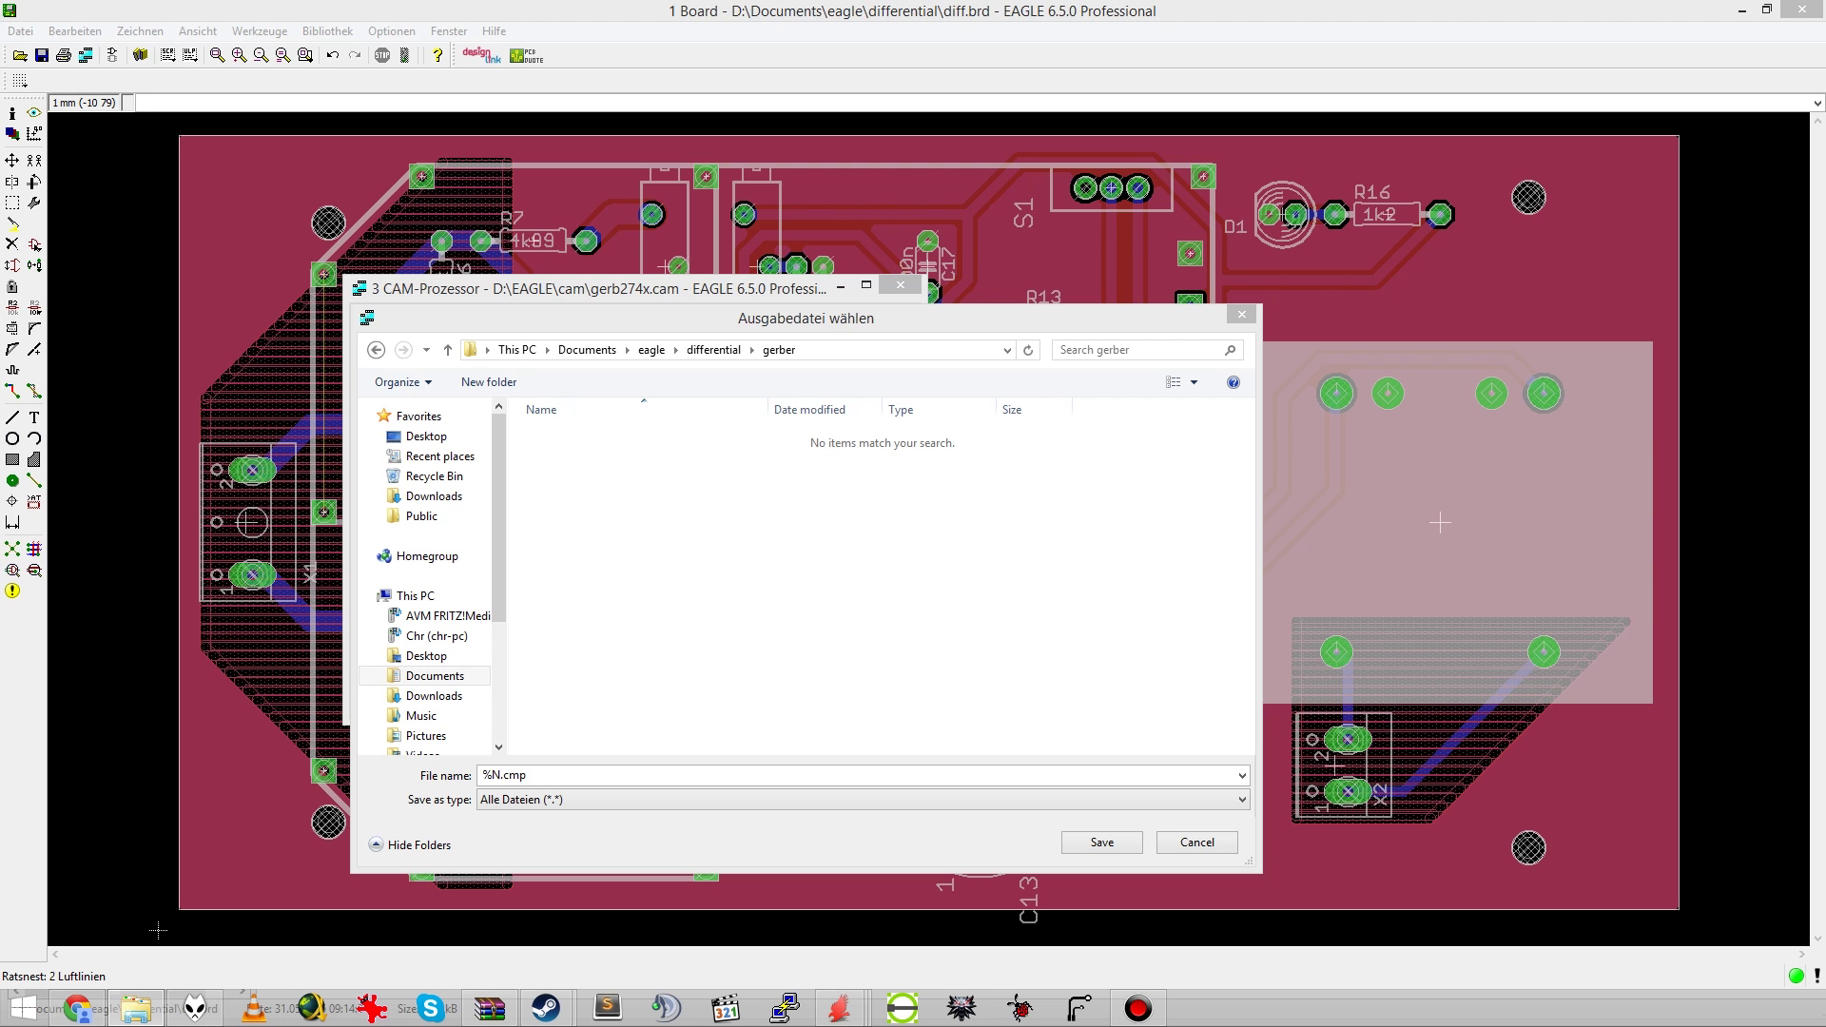
type("top.gerber")
left_click(1115, 843)
left_click(636, 679)
left_click(595, 735)
Step: Set the bottom layer output to bot.gerber and save it
left_click(489, 342)
left_click(418, 528)
type("bot.gerber")
left_click(1095, 843)
left_click(637, 679)
Step: Set the milling layer output file name to milling.gerber
left_click(419, 528)
type("milling.gerber")
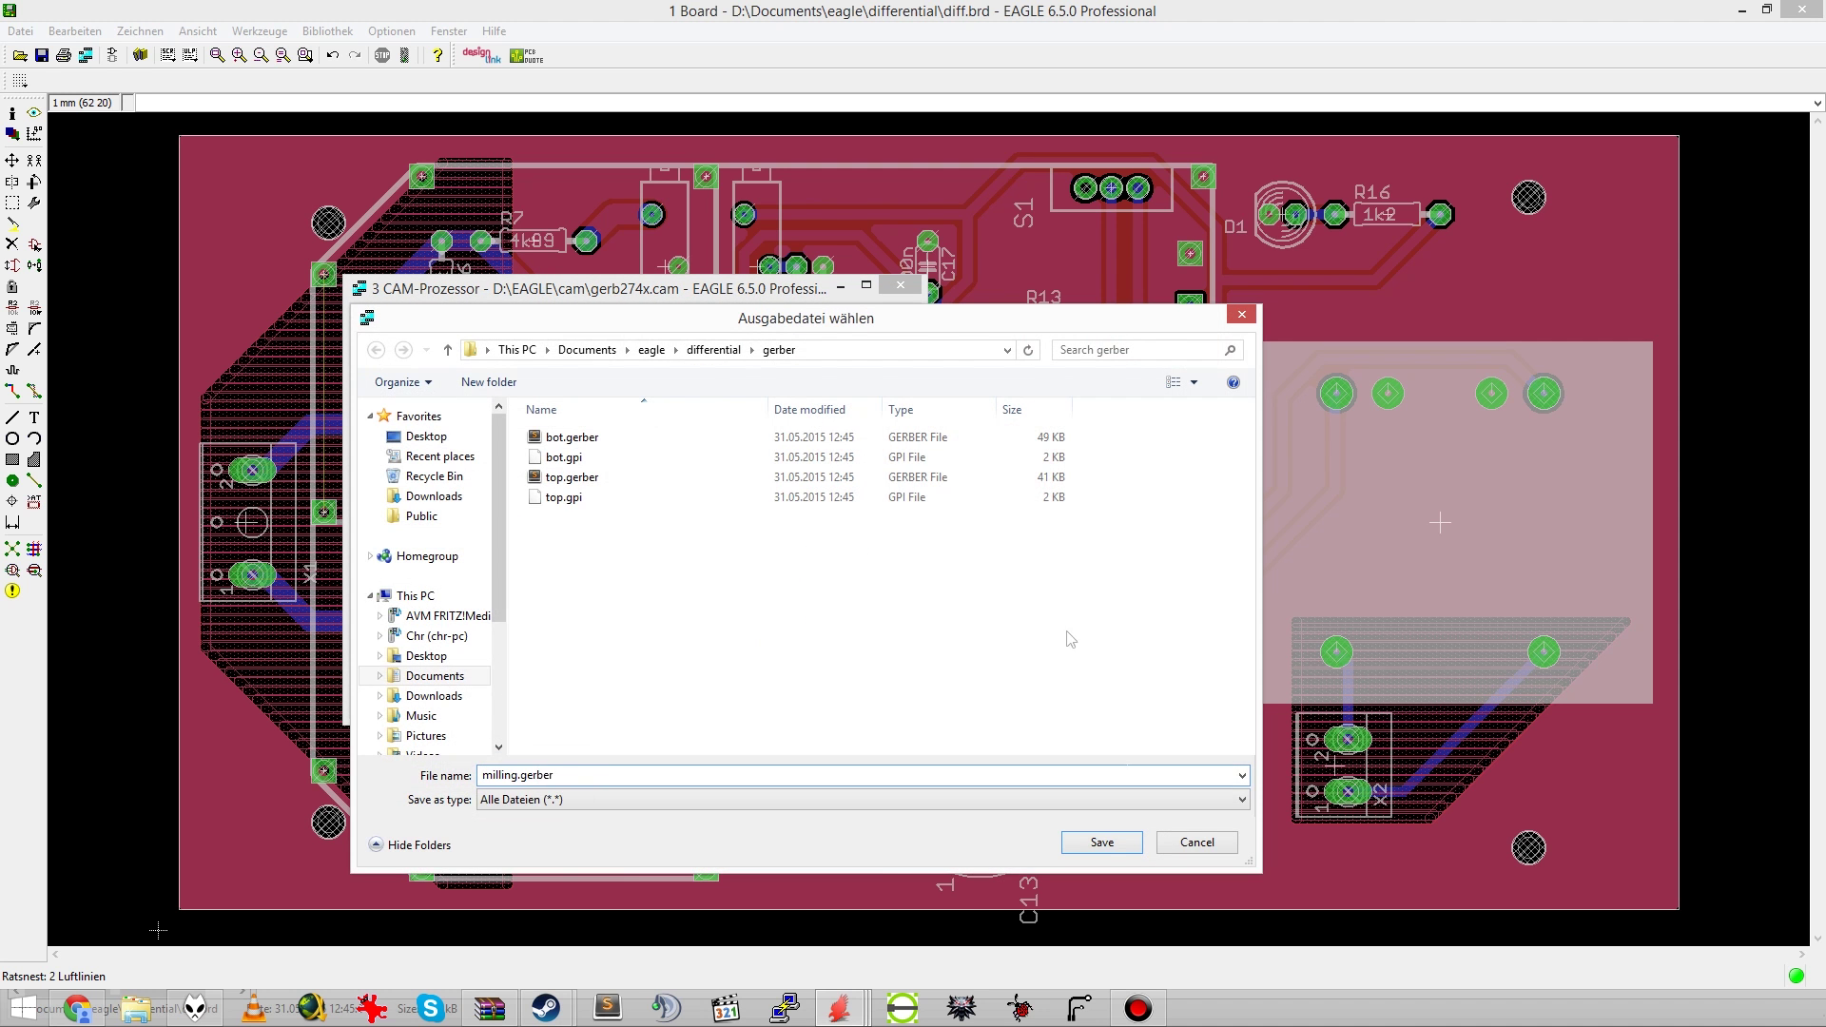
key("Return")
scroll(840, 506, "down", 6)
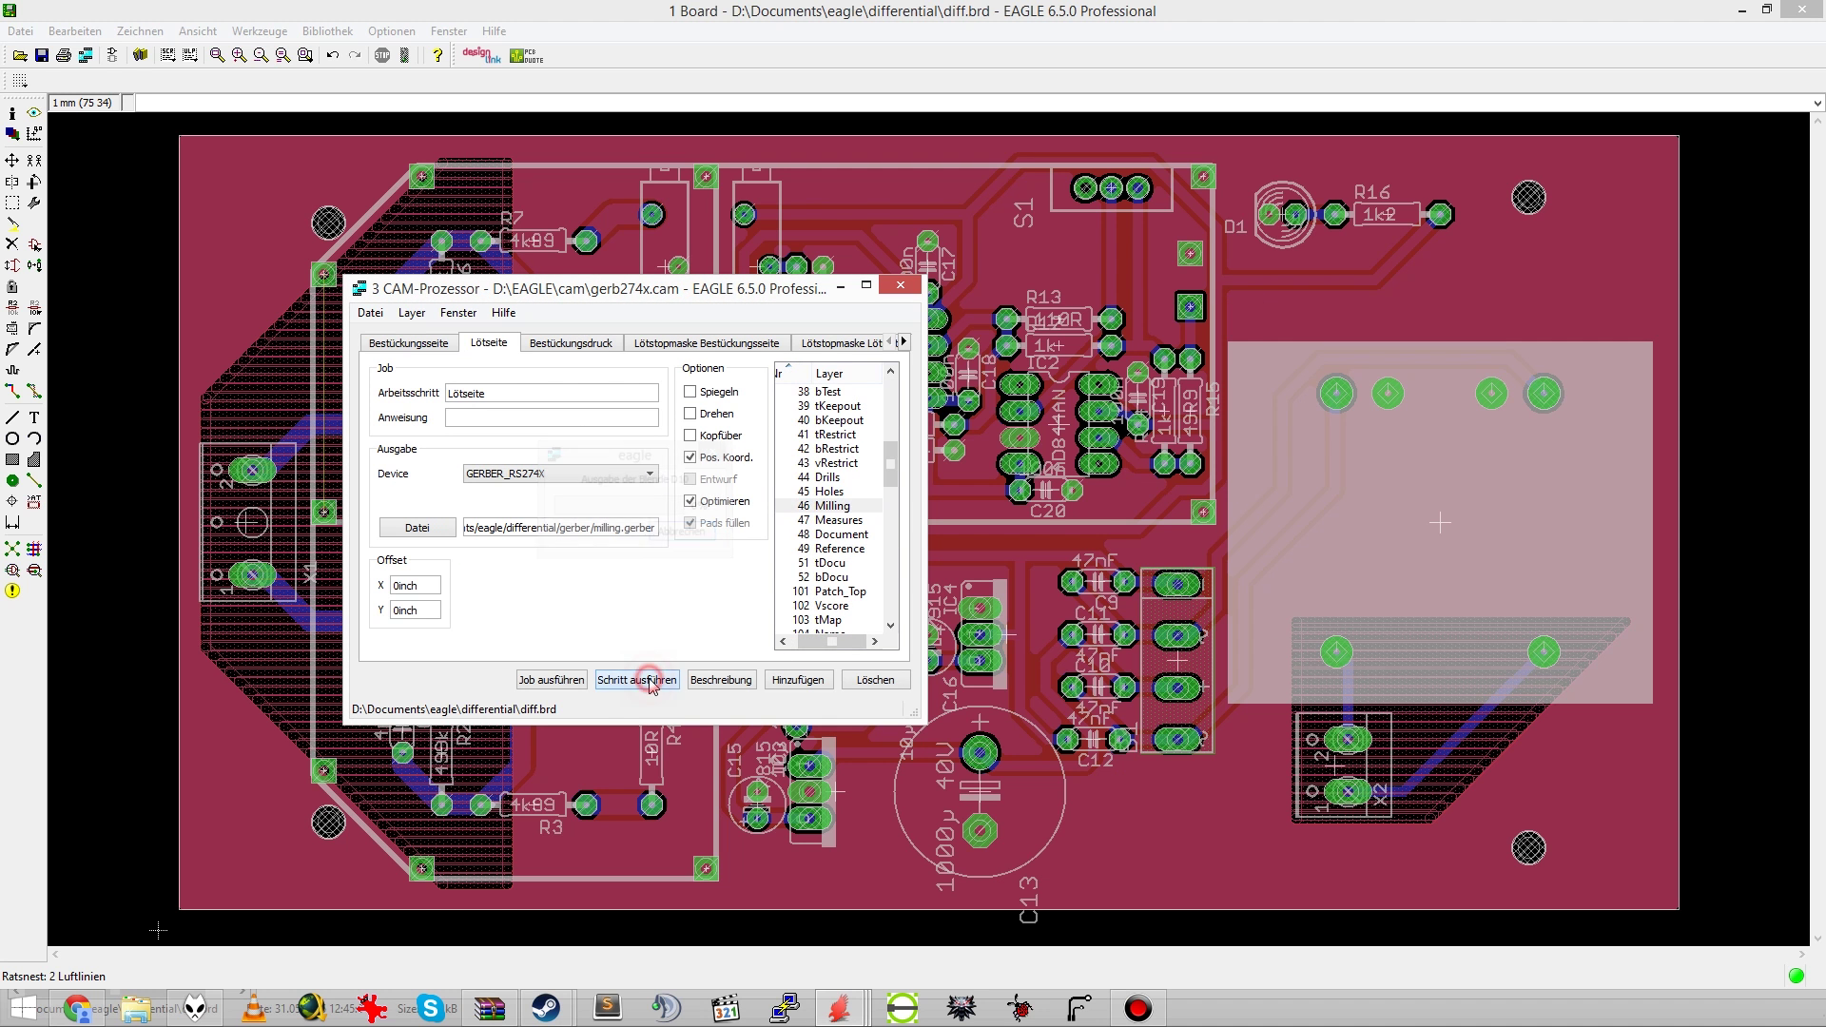
Step: Load the excellon.cam drill job, answer the save-changes prompt, and bring up FlatCAM
left_click(370, 313)
mouse_move(390, 333)
left_click(619, 445)
double_click(592, 438)
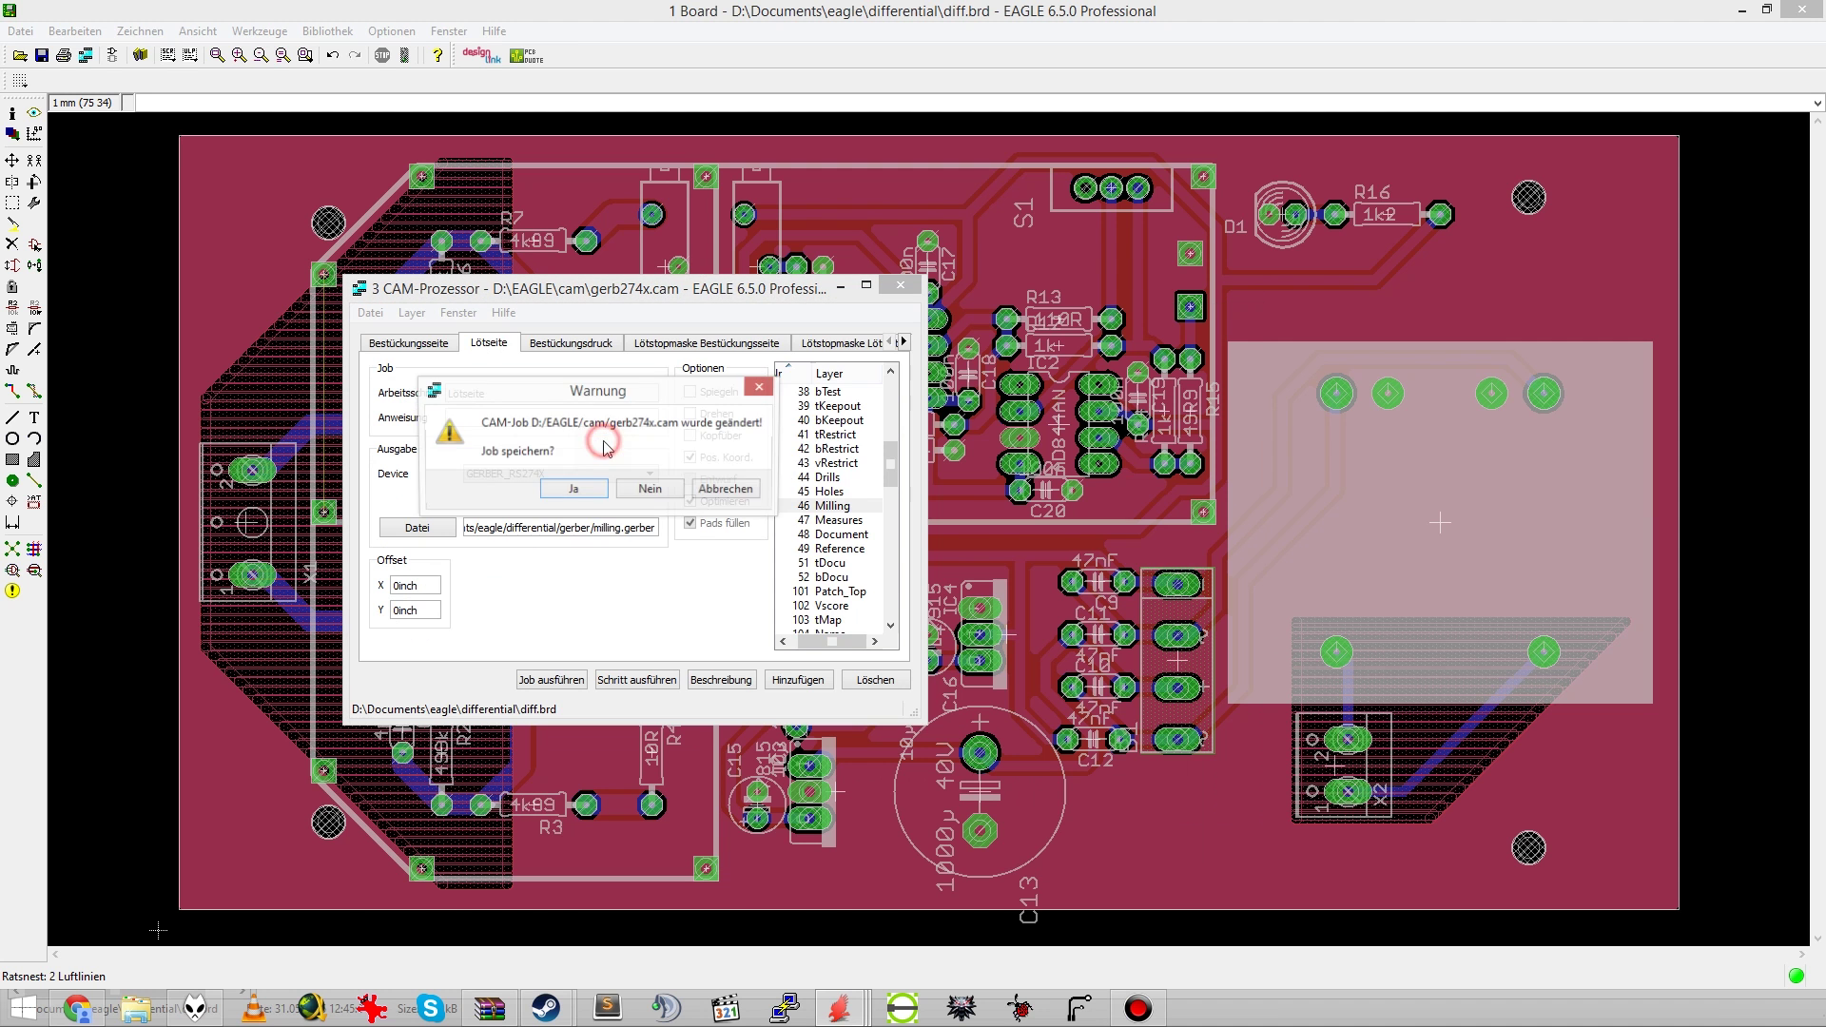
left_click(757, 485)
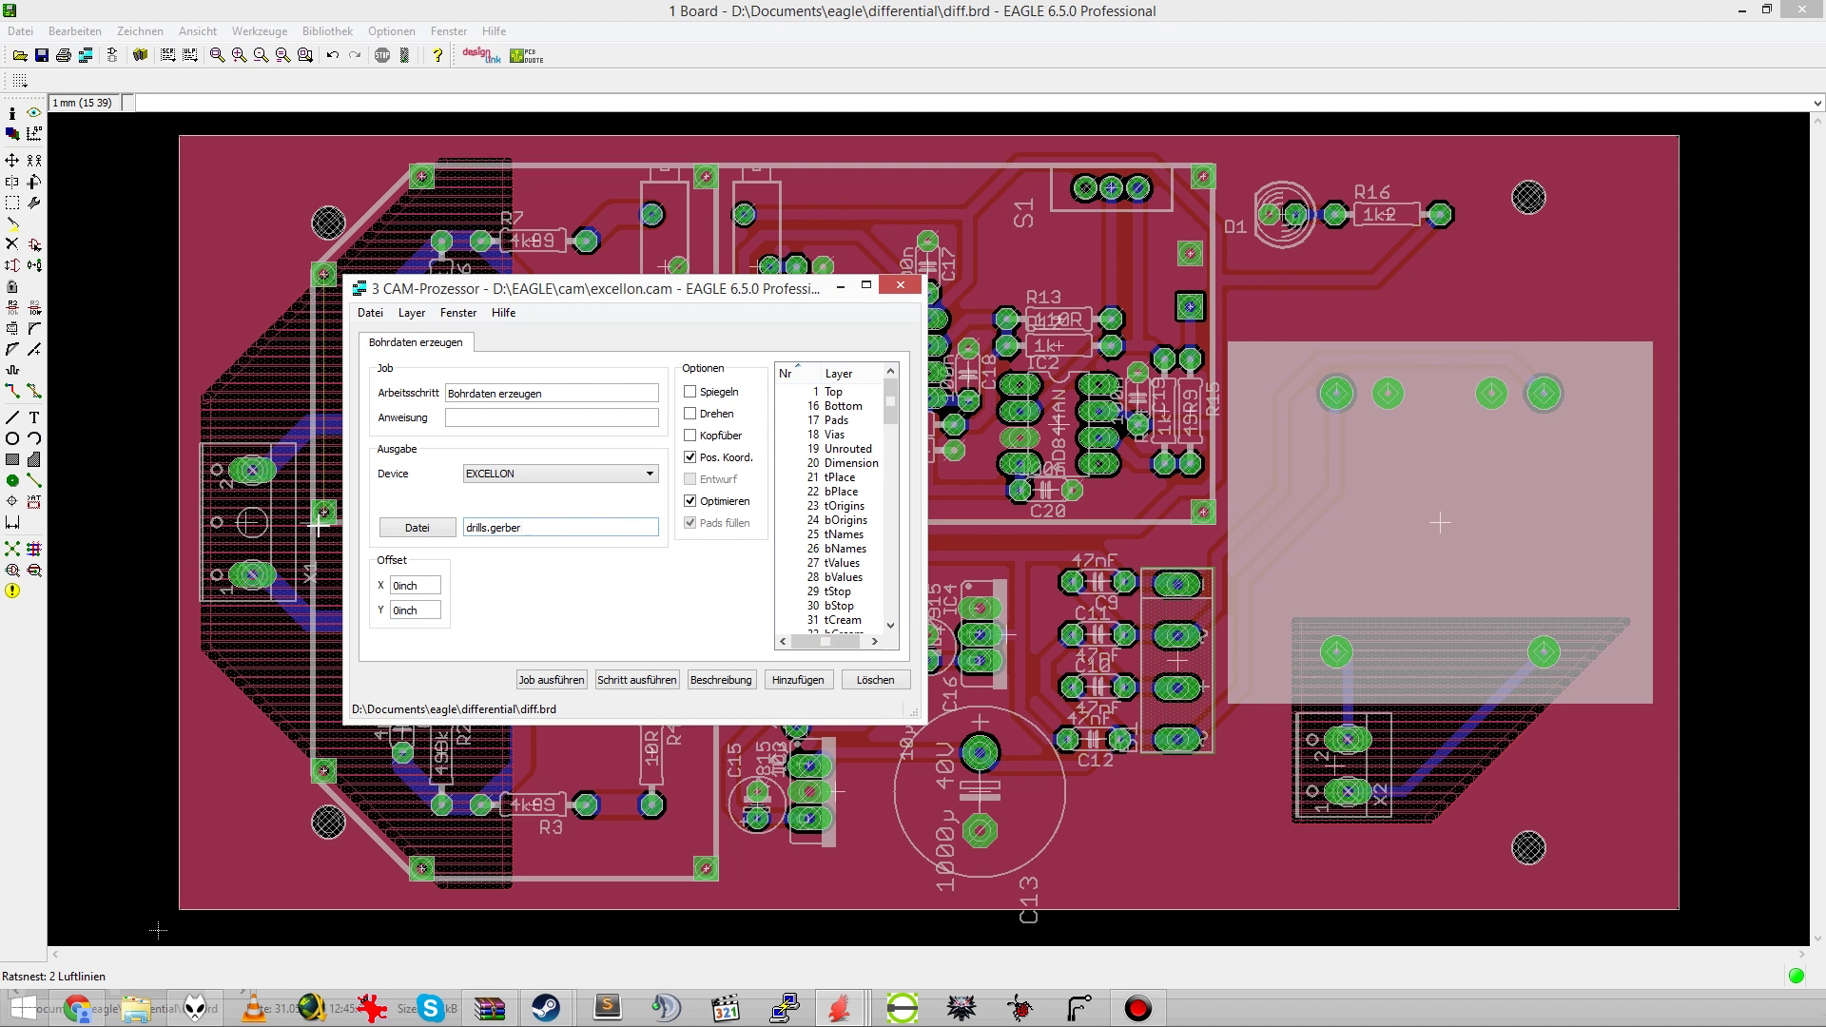
scroll(842, 518, "down", 6)
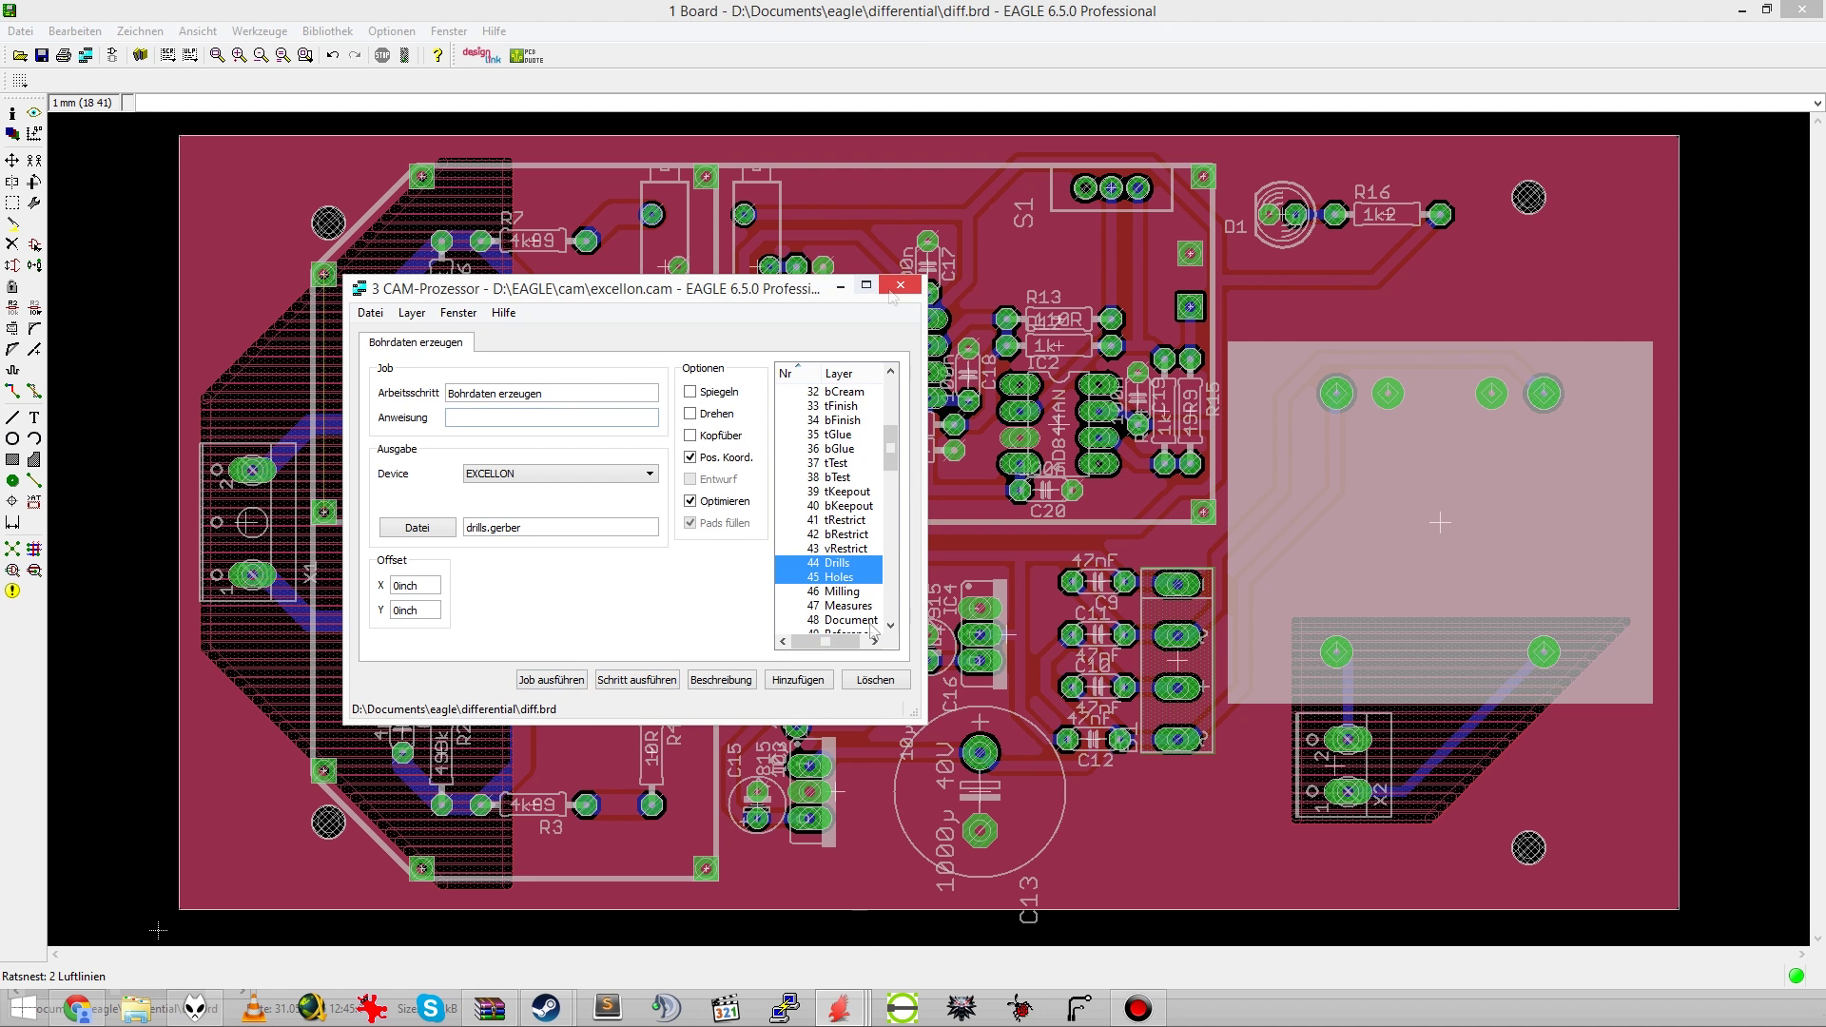
left_click(1080, 1009)
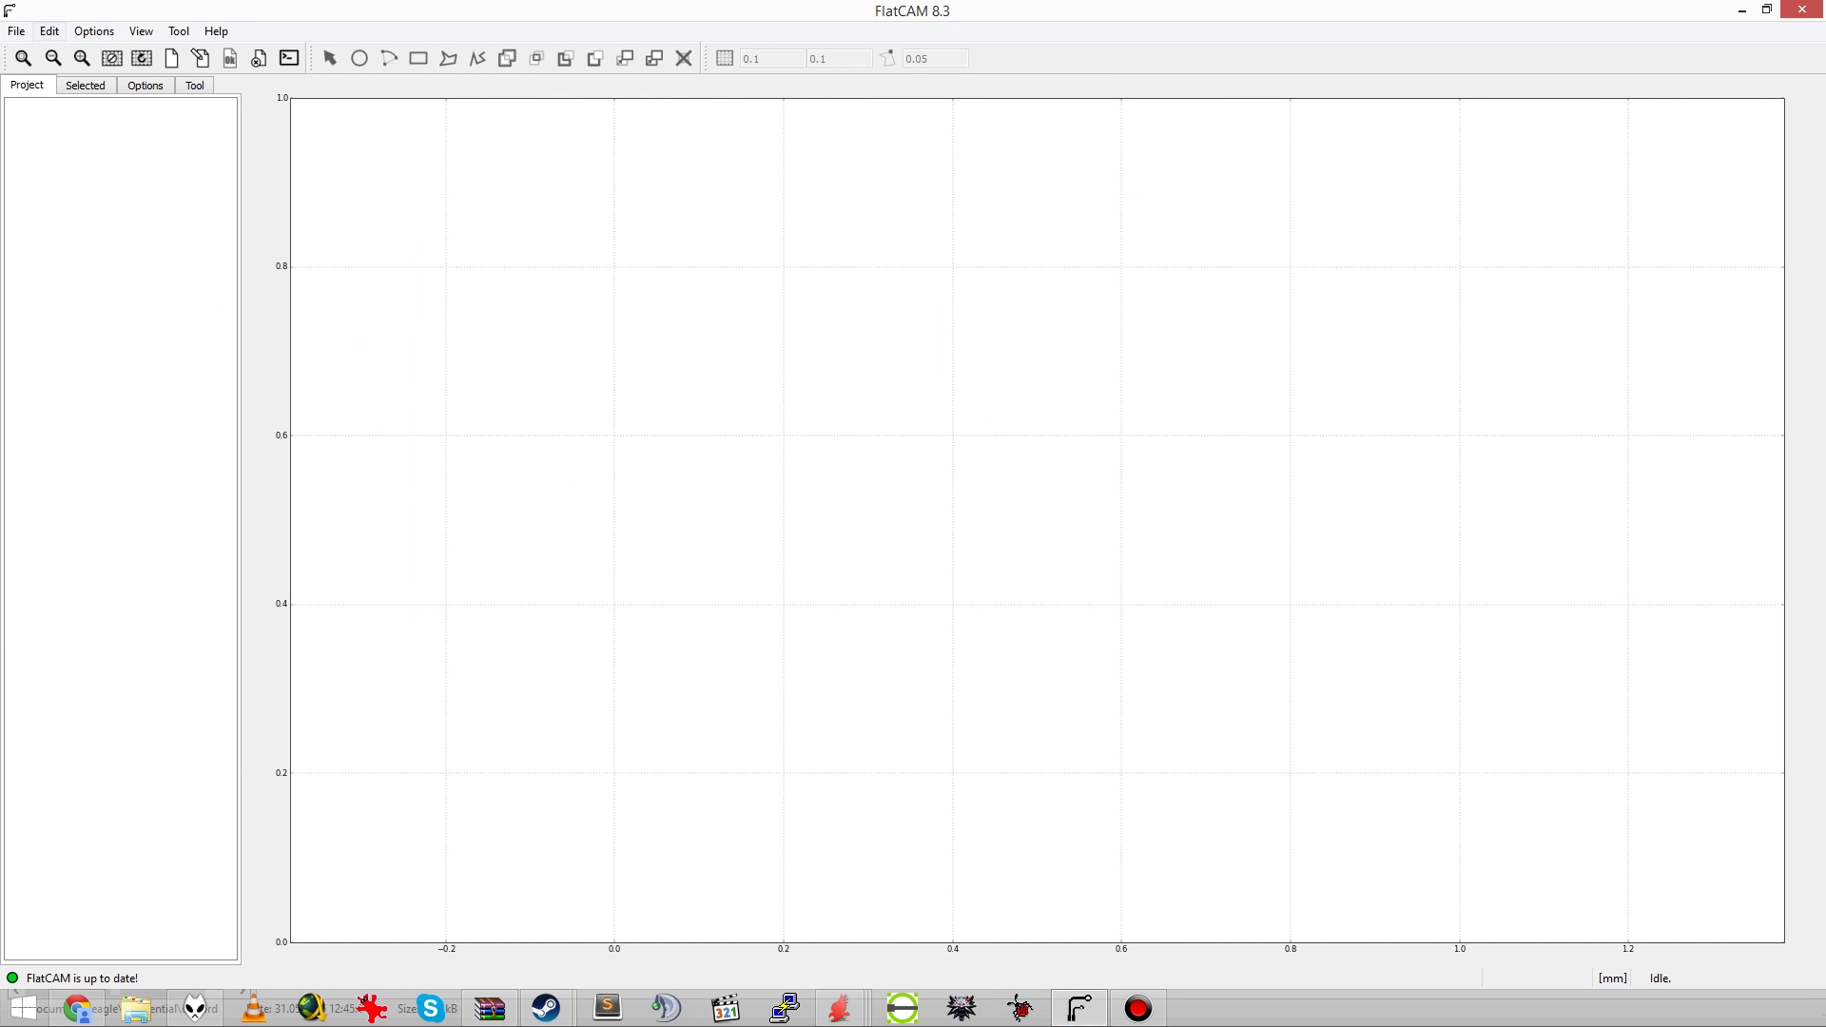
Step: Open top.gerber and generate its non-copper regions geometry, top.gerber_noncopper
left_click(16, 30)
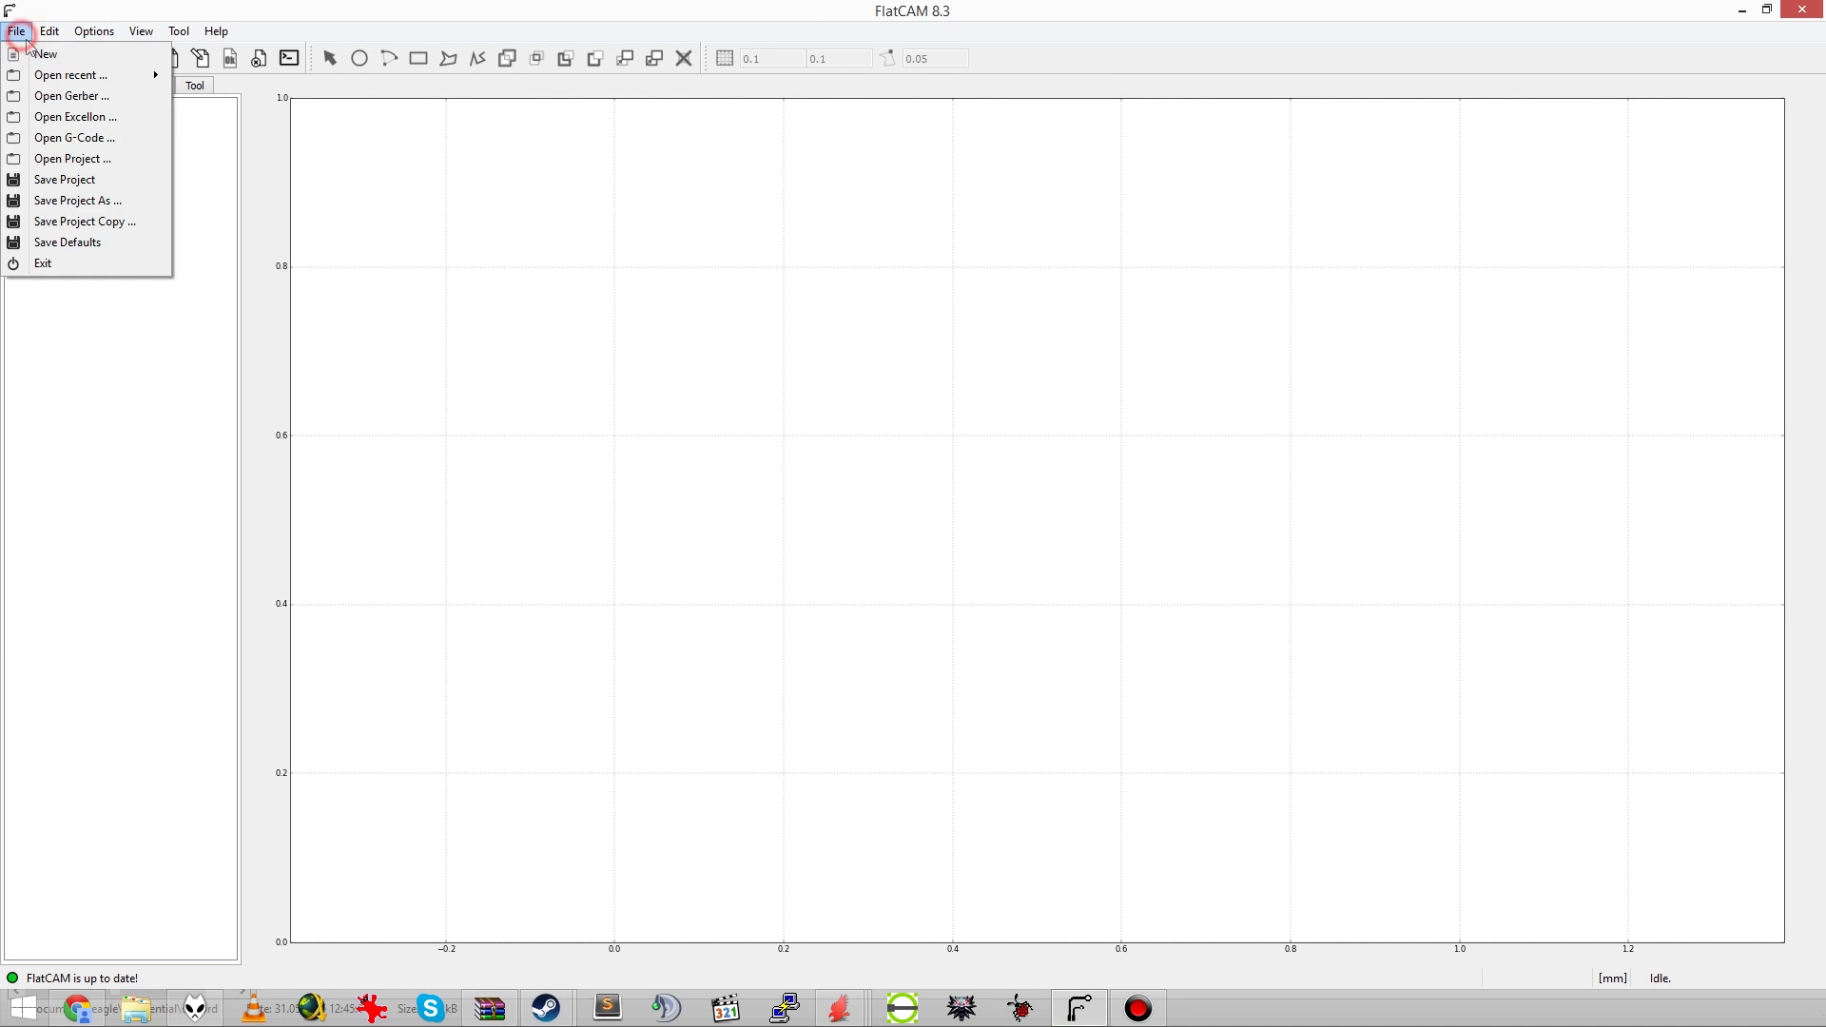
left_click(84, 98)
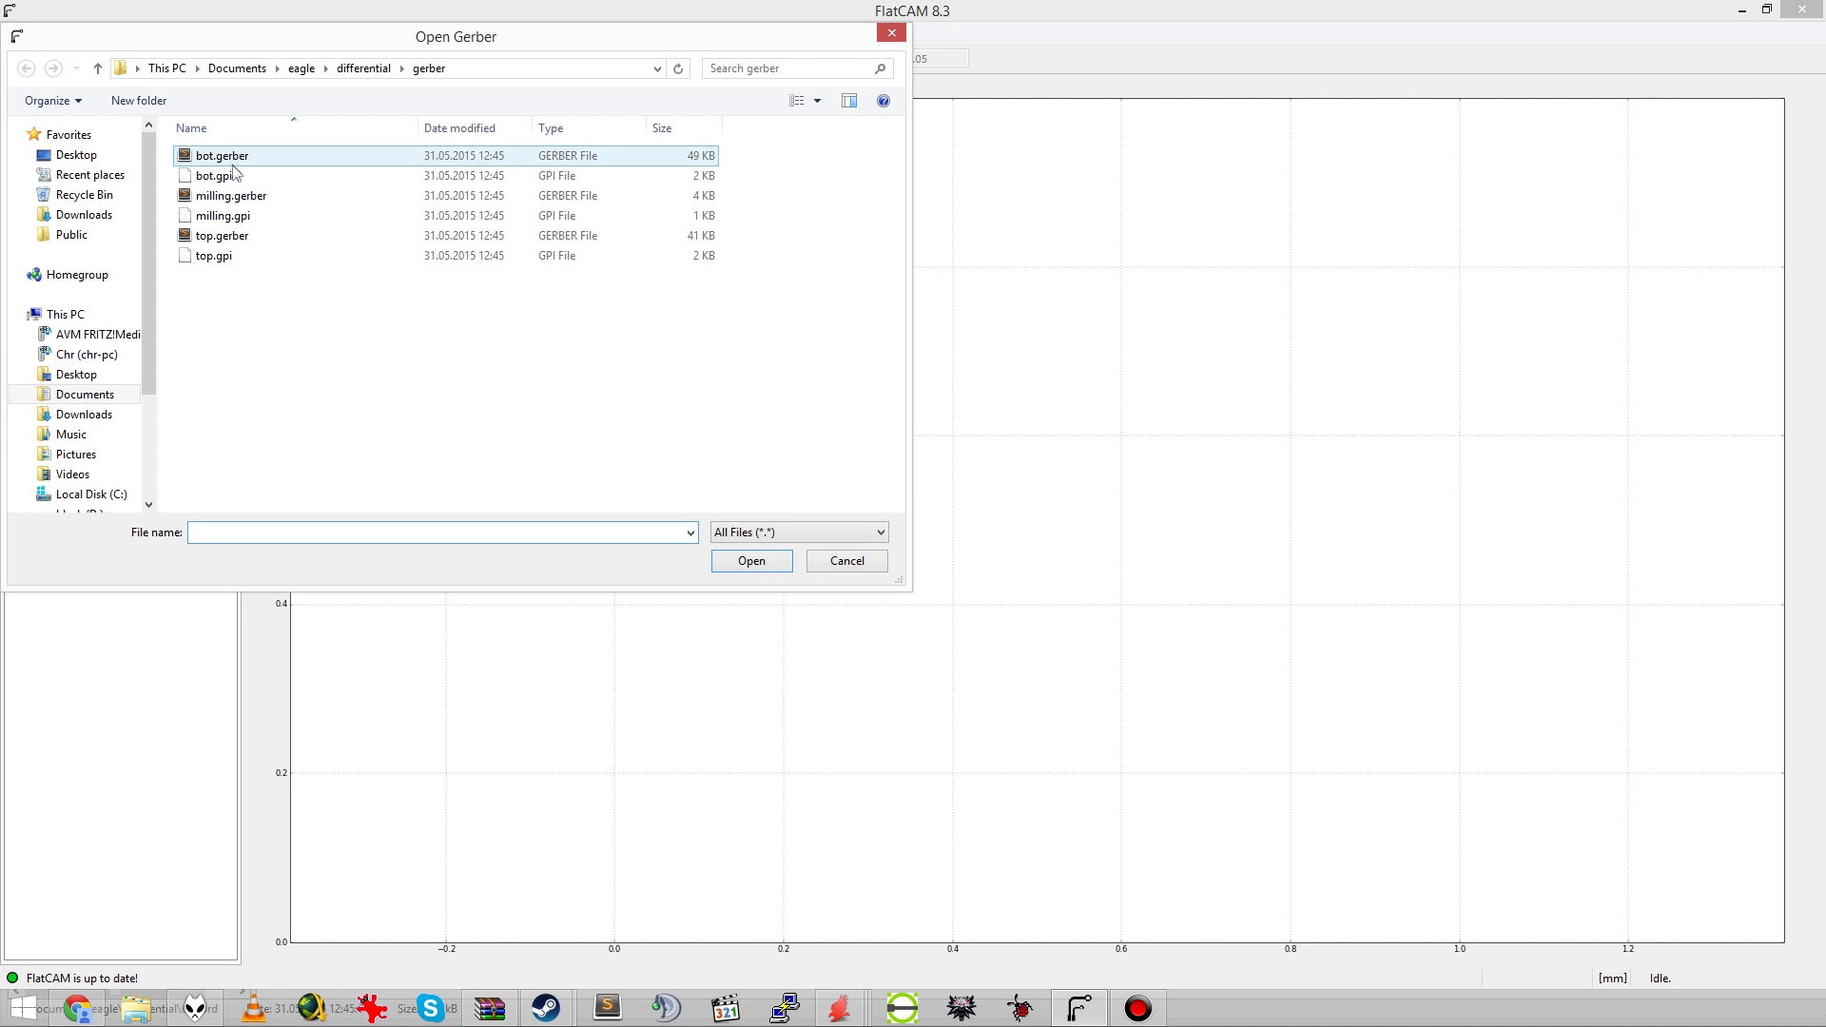
double_click(234, 234)
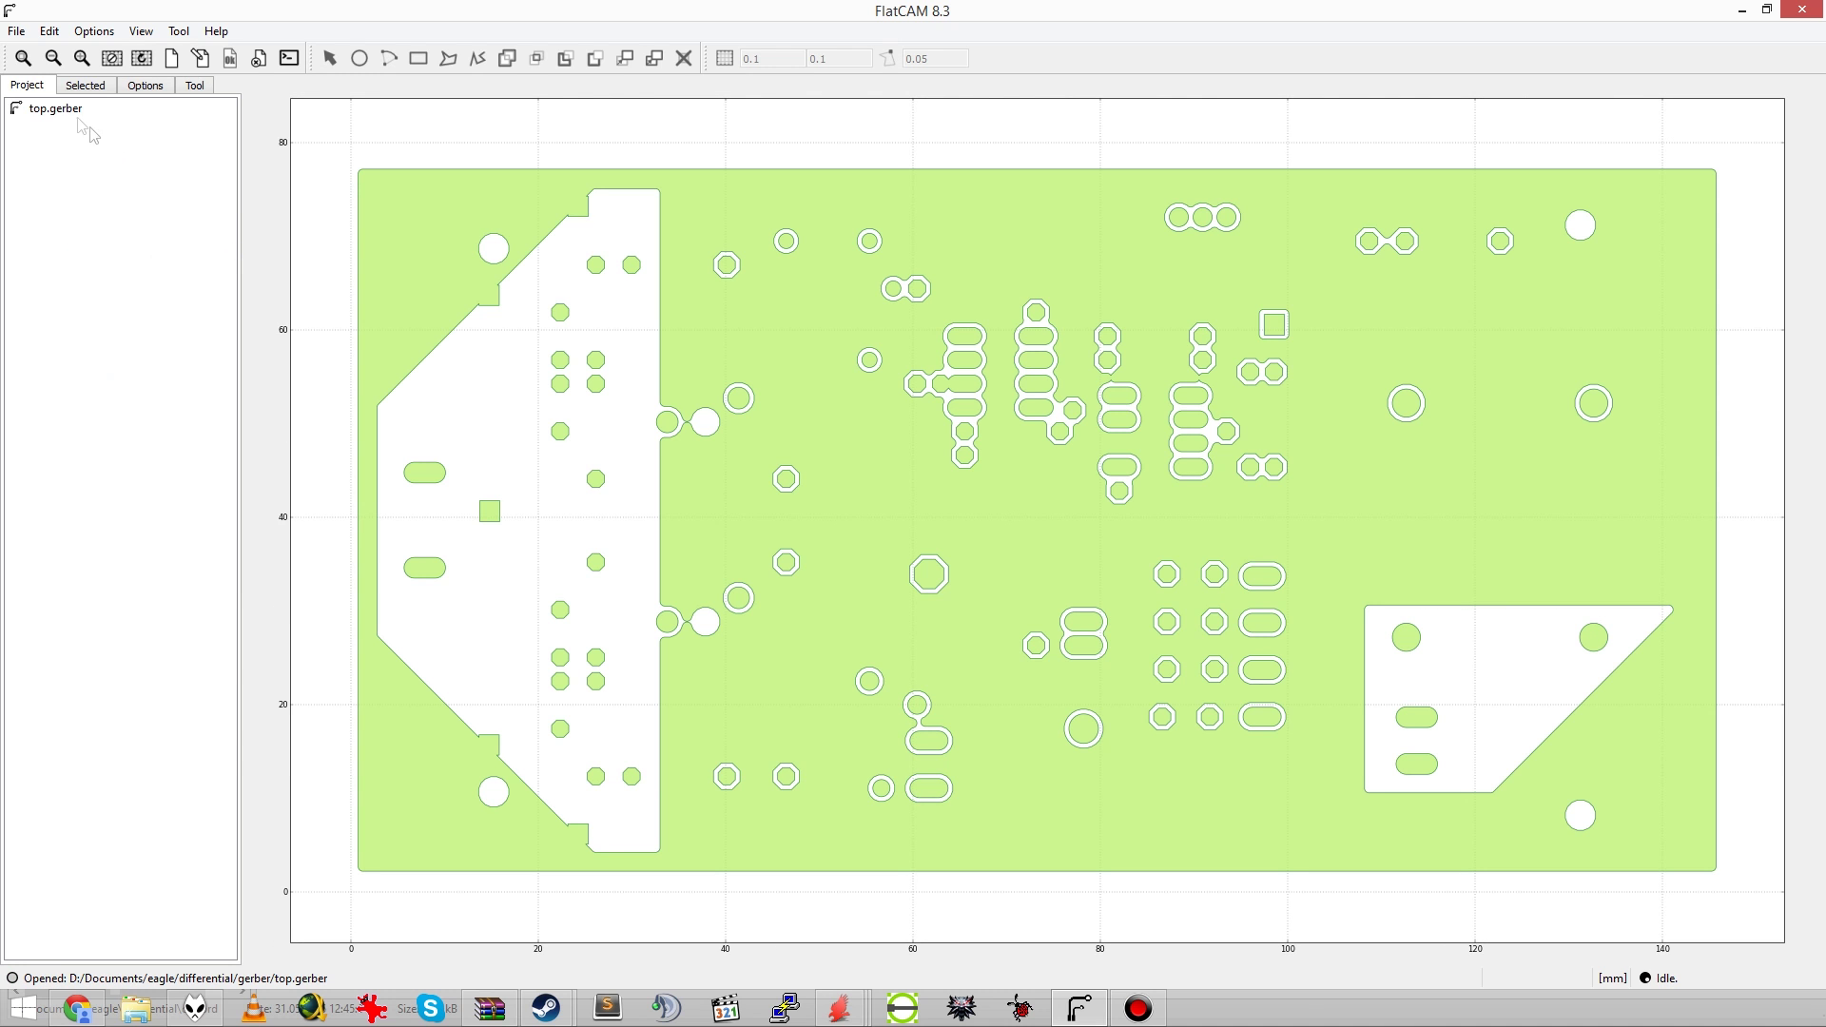
double_click(63, 108)
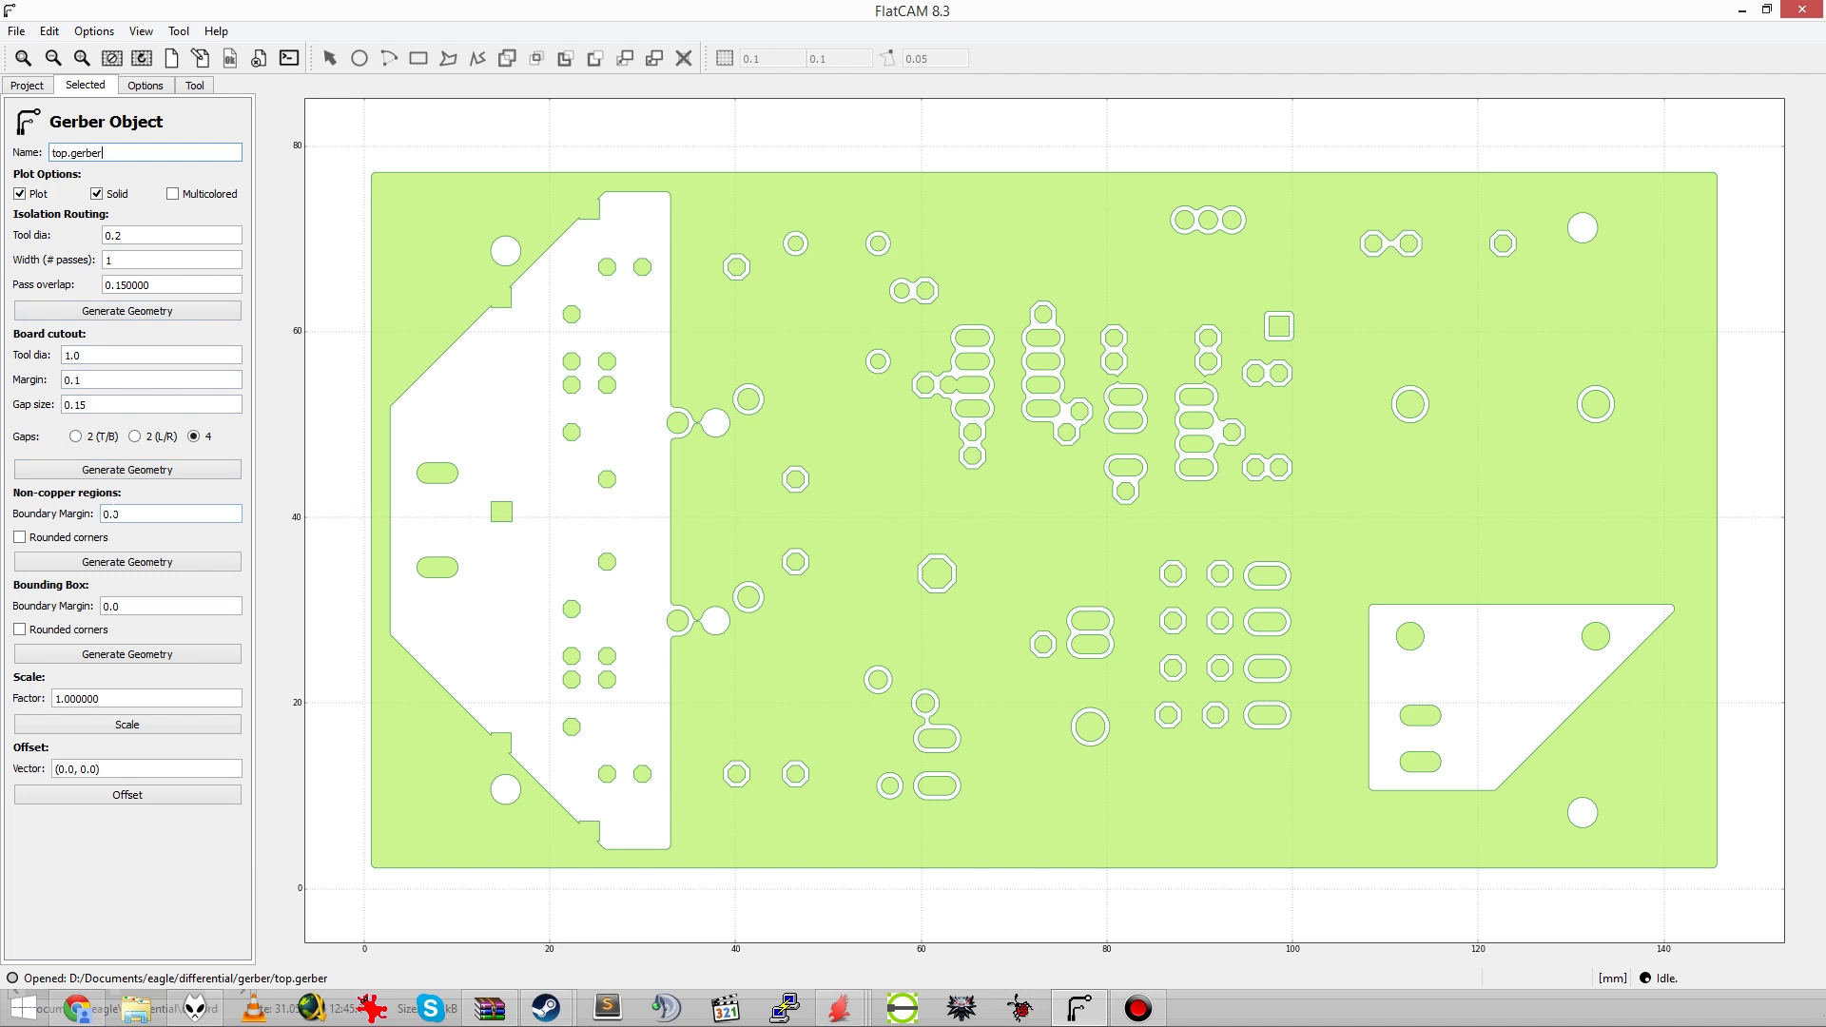
left_click(113, 567)
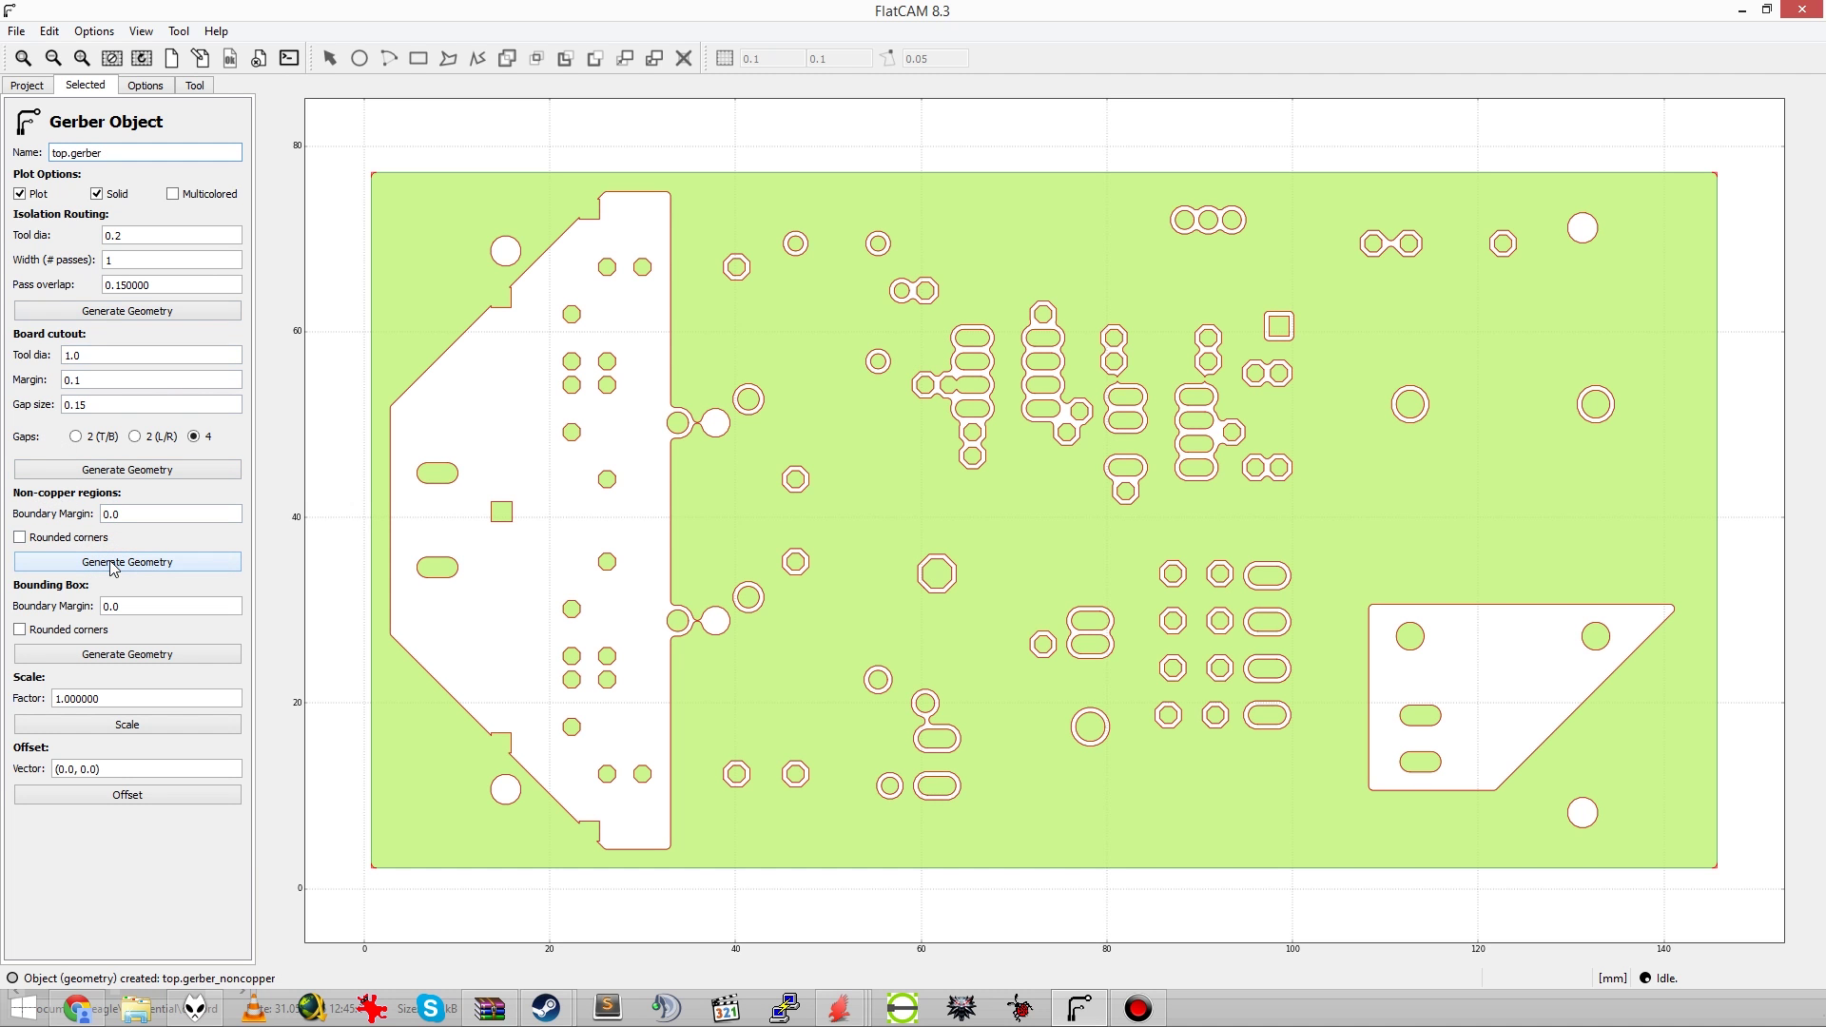
Step: Adjust top.gerber_noncopper's paint tool diameter and overlap, then paint the large left white region
left_click(29, 85)
left_click(58, 128)
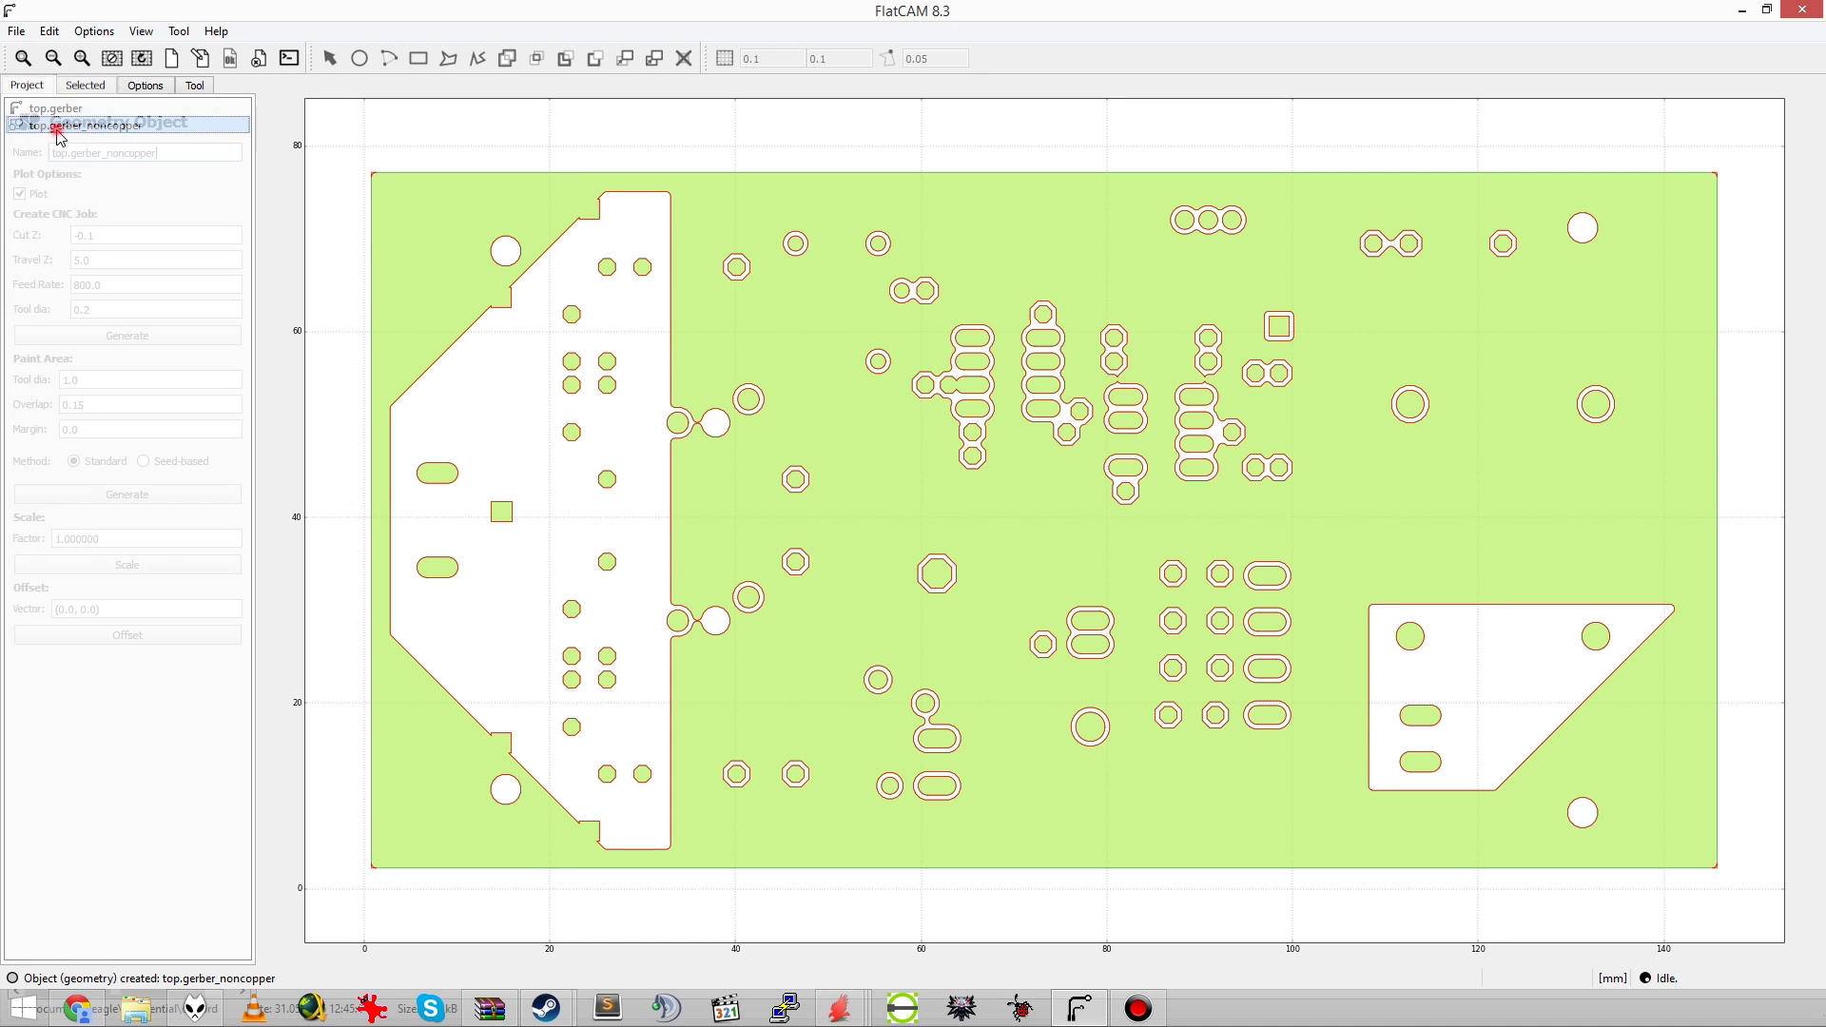
double_click(57, 127)
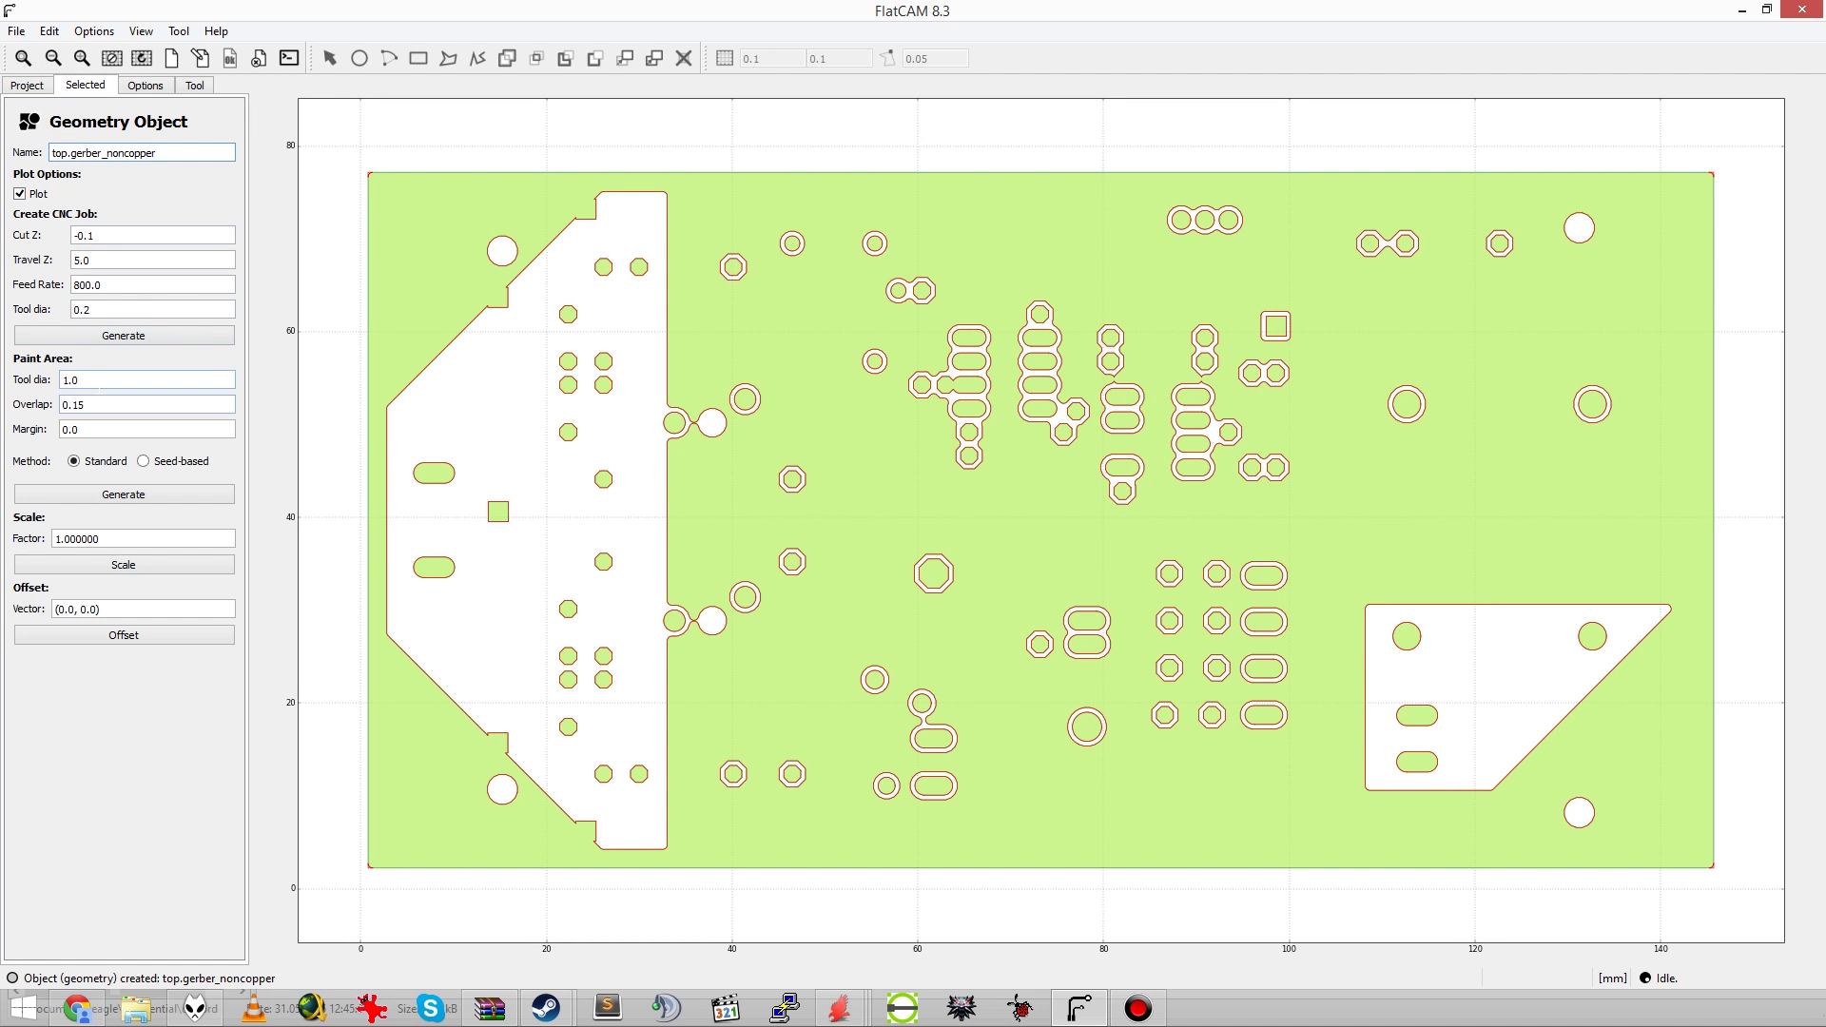
double_click(96, 380)
double_click(78, 405)
left_click(121, 497)
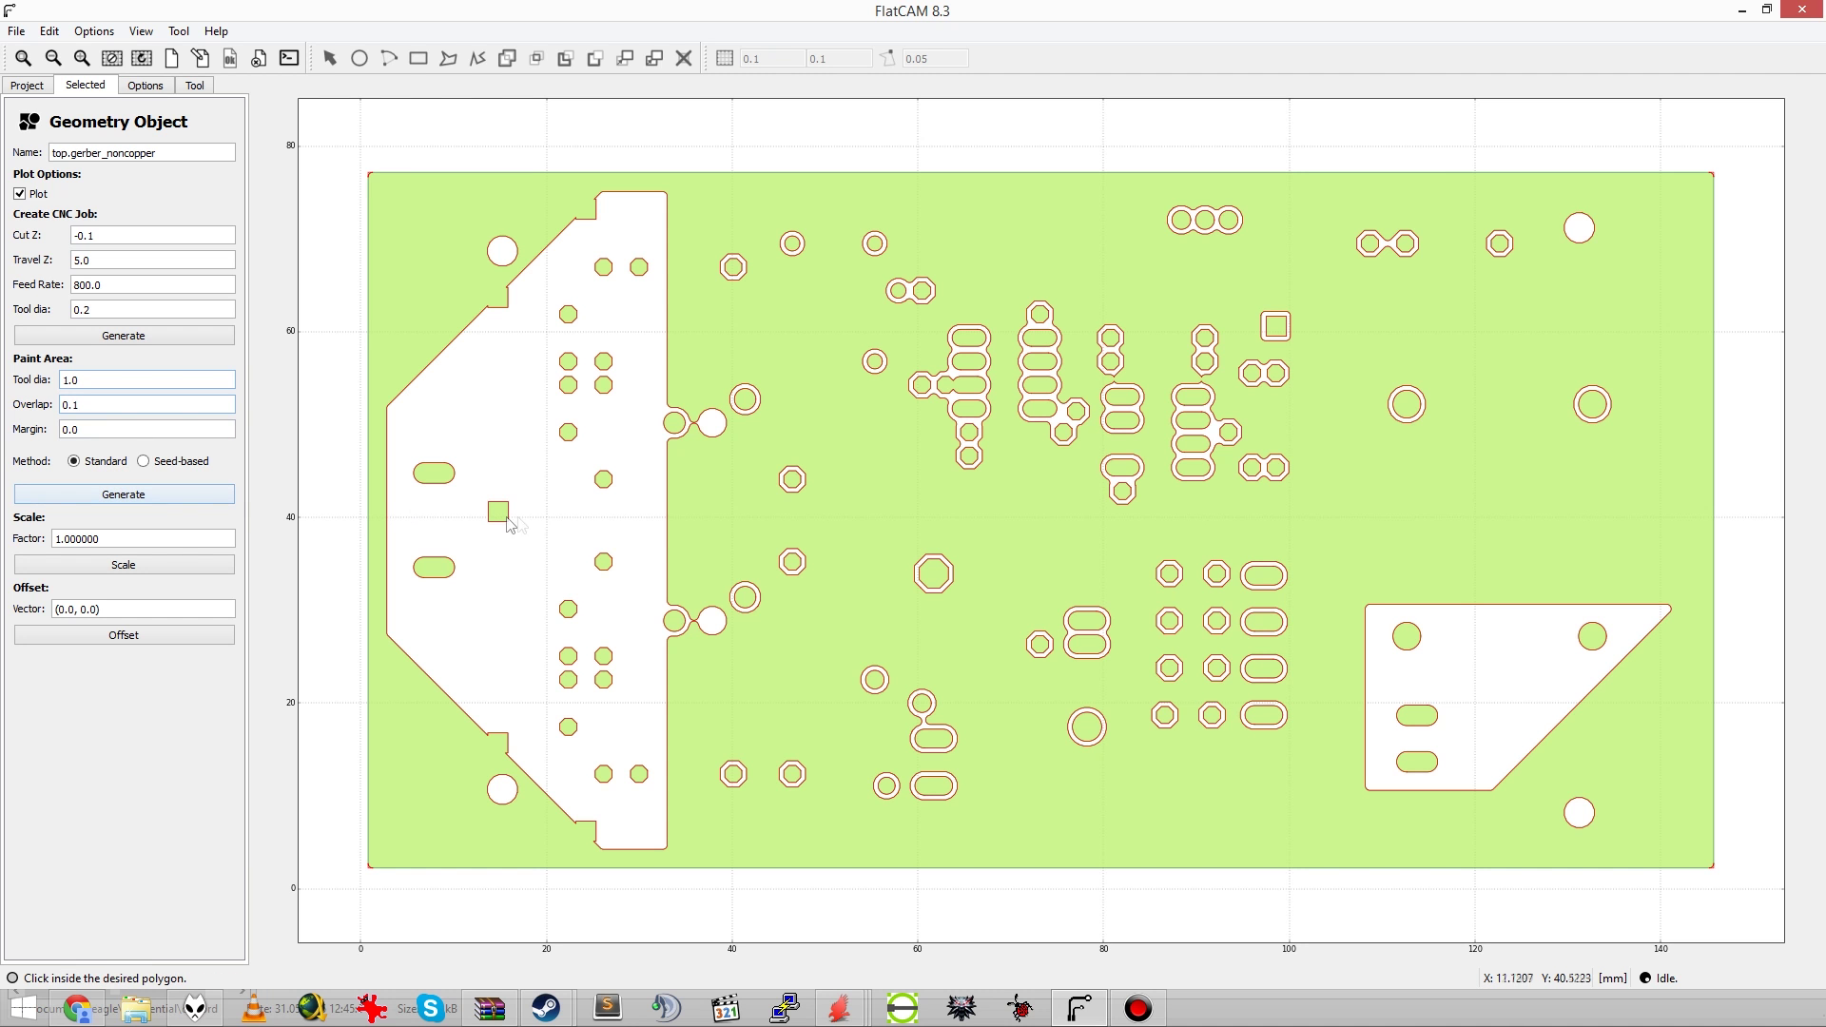
left_click(540, 527)
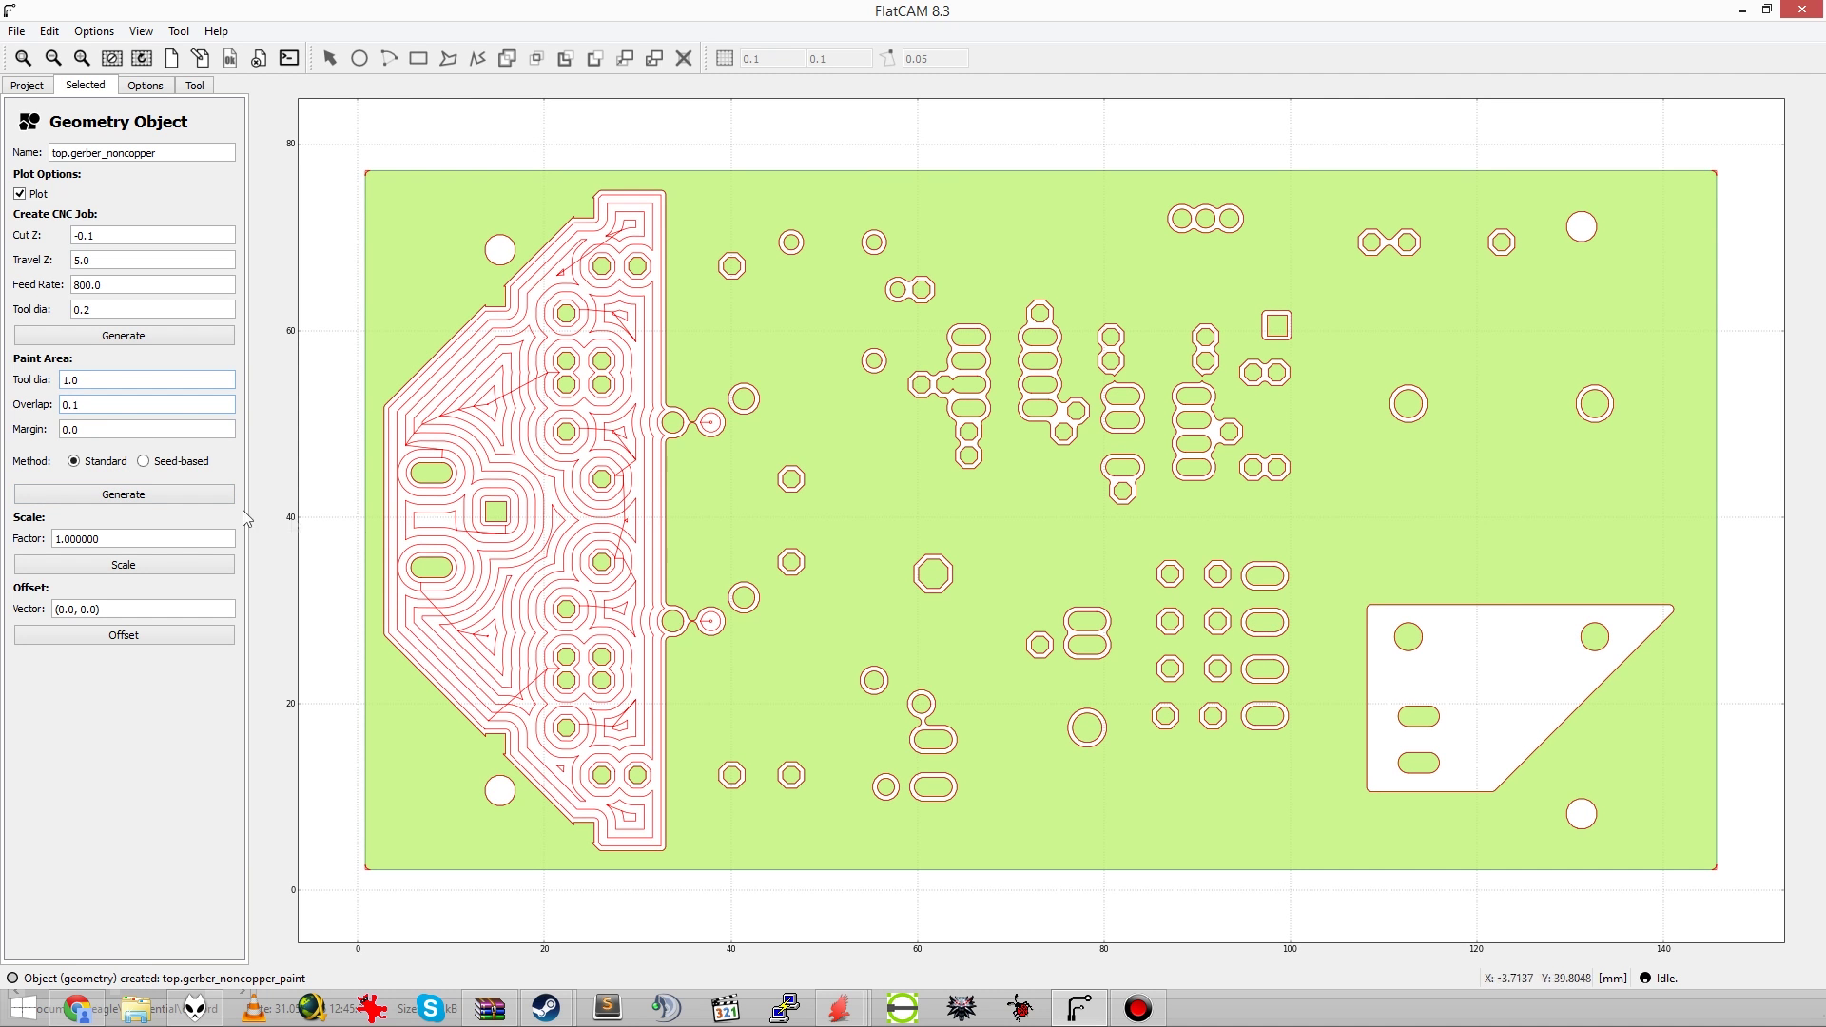
Step: Paint the triangular white region at lower right and select the top.gerber_noncopper_paint geometry
left_click(150, 496)
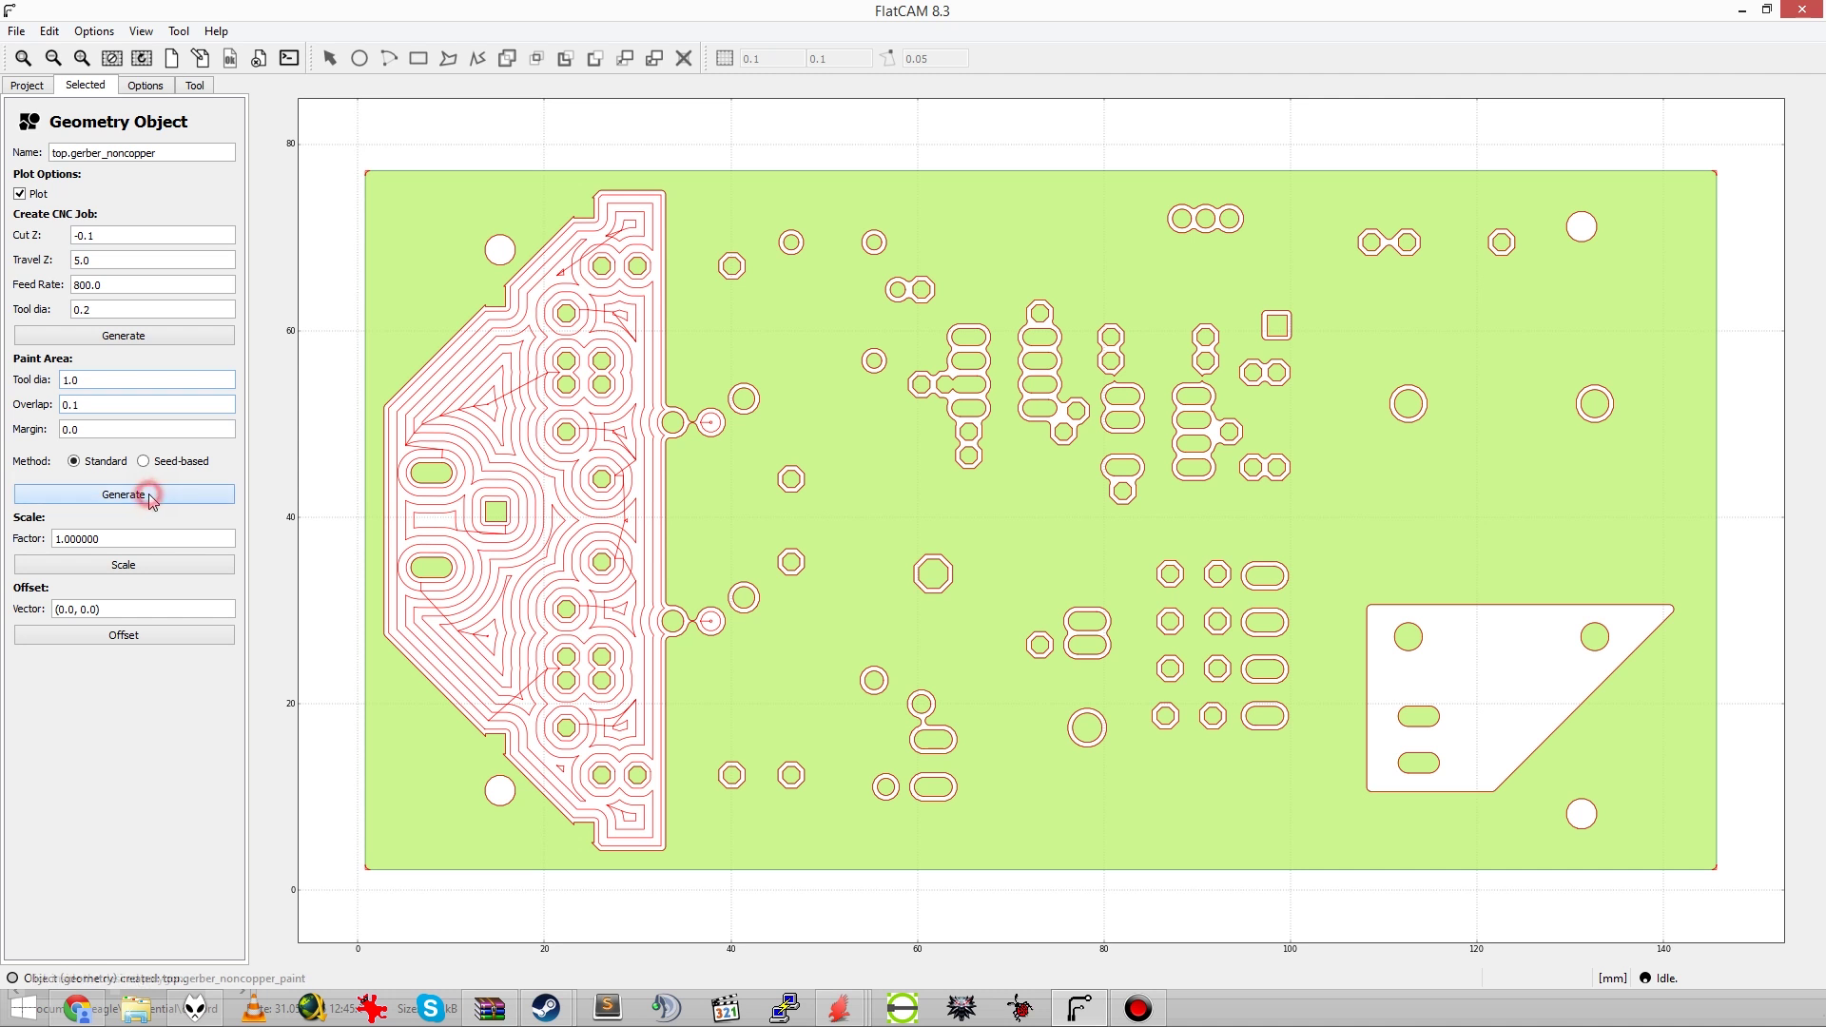
left_click(1517, 695)
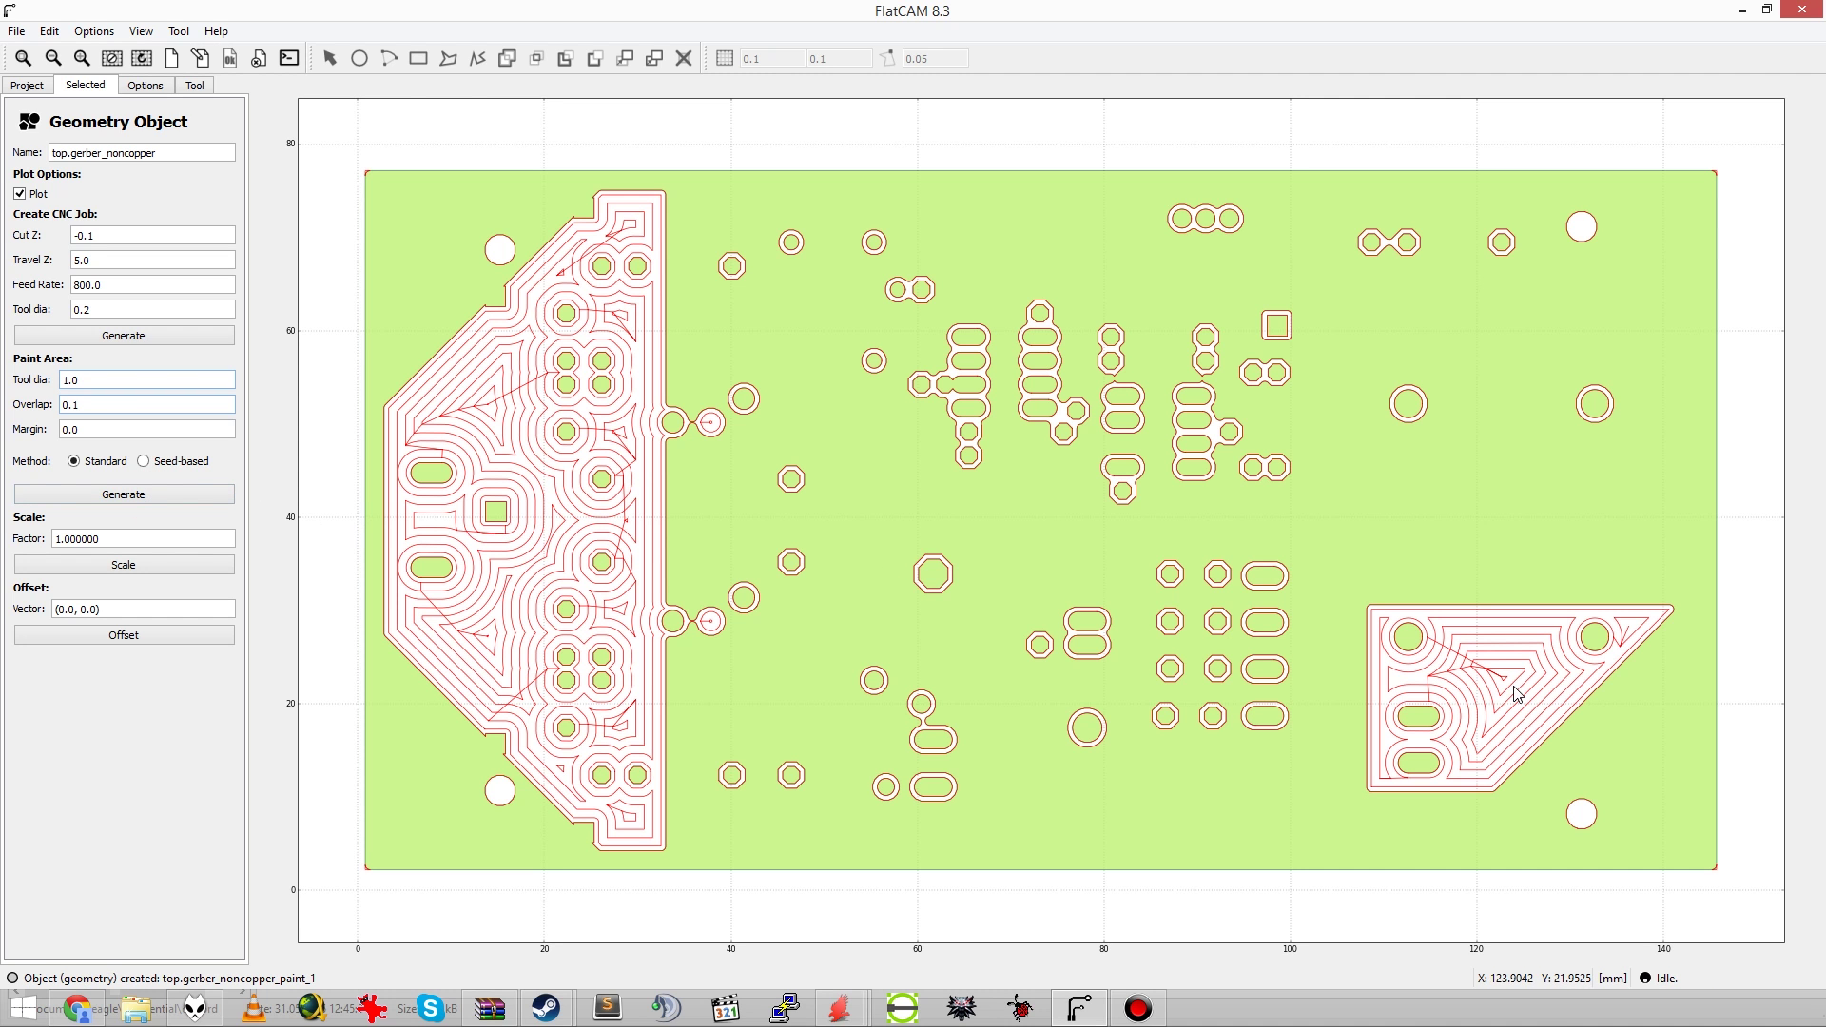
left_click(27, 85)
left_click(100, 142)
left_click(84, 159, "ctrl")
left_click(90, 142)
double_click(90, 141)
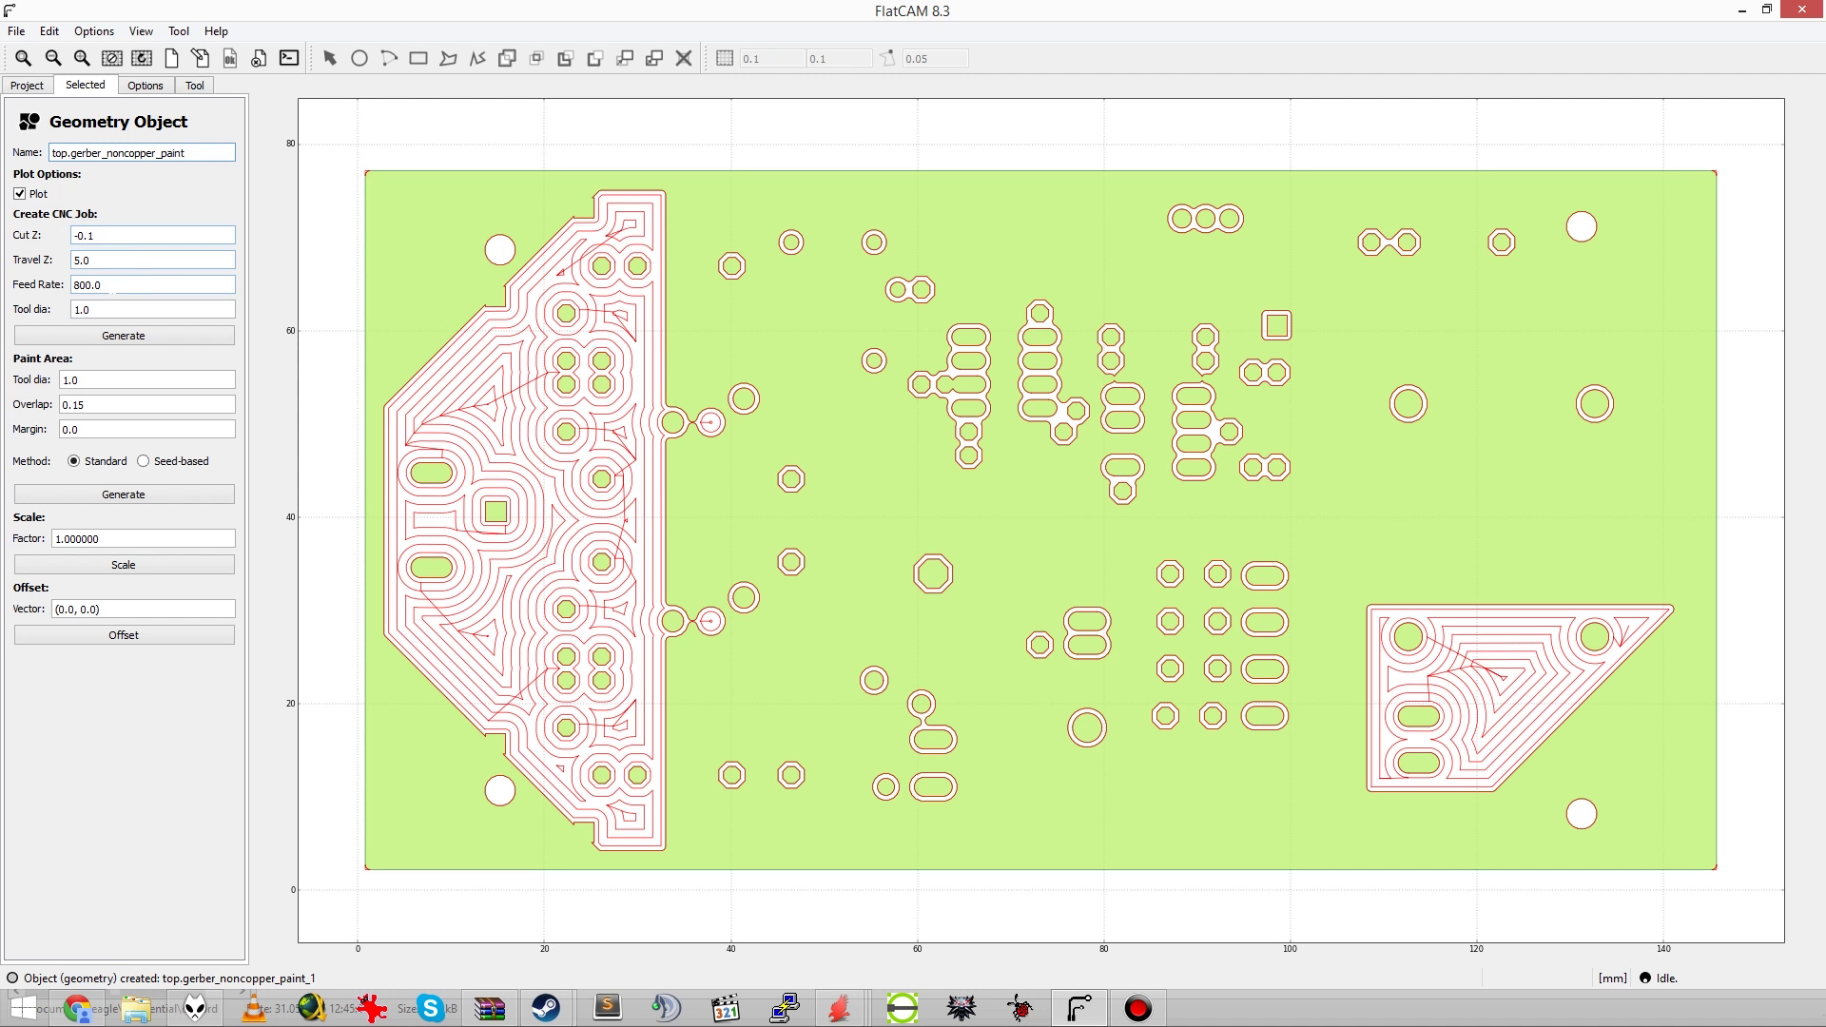
Step: Generate CNC jobs from the top.gerber_noncopper_paint and paint_1 geometries
left_click(115, 339)
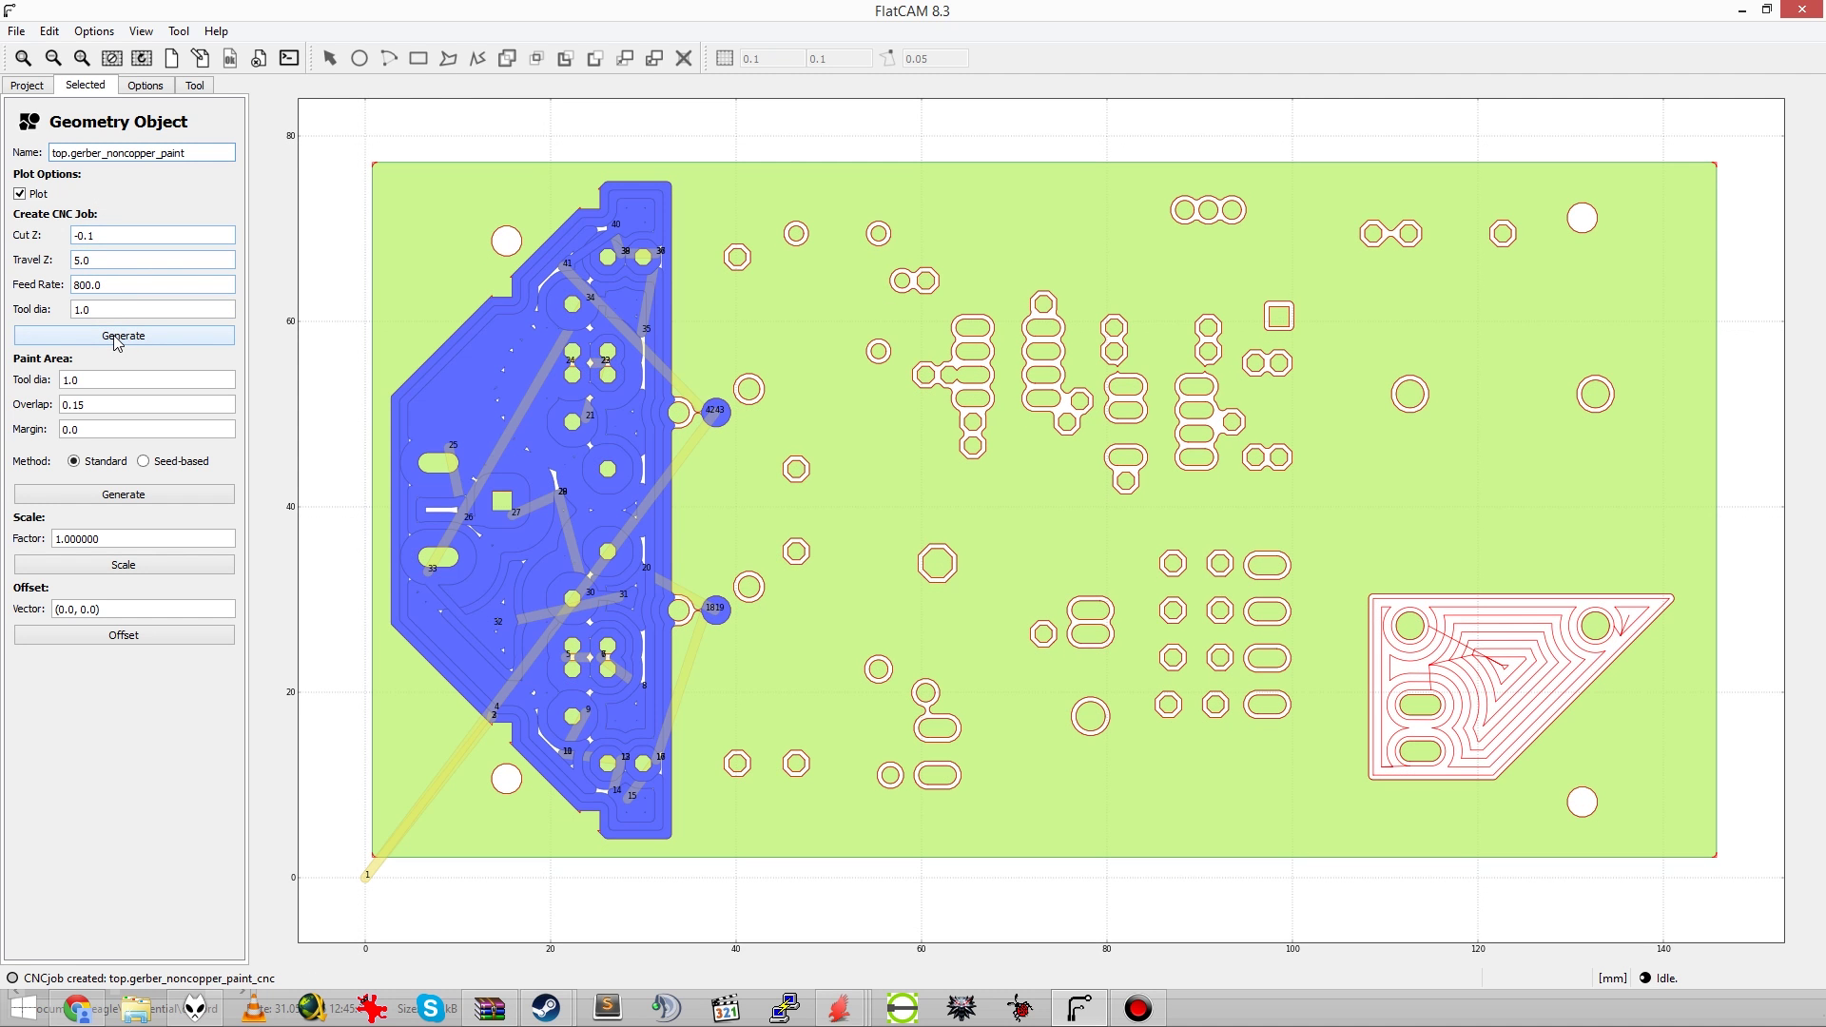
left_click(27, 86)
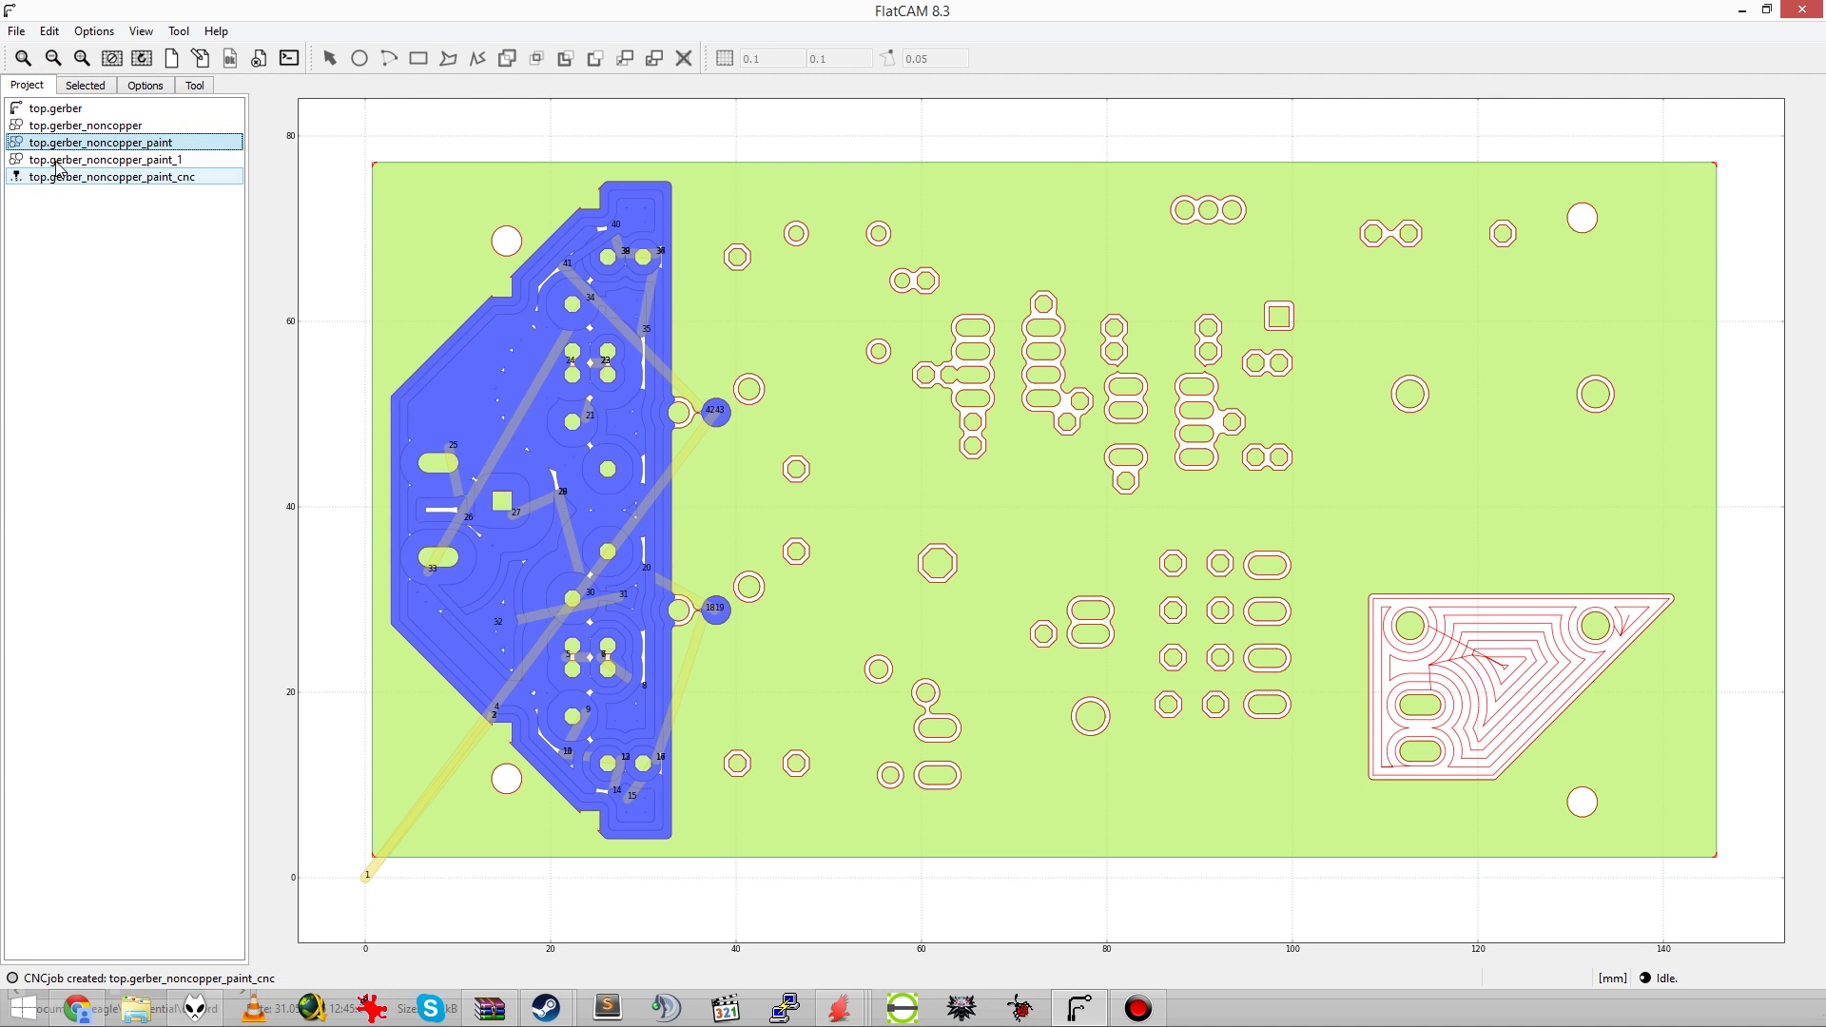
double_click(67, 142)
left_click(98, 334)
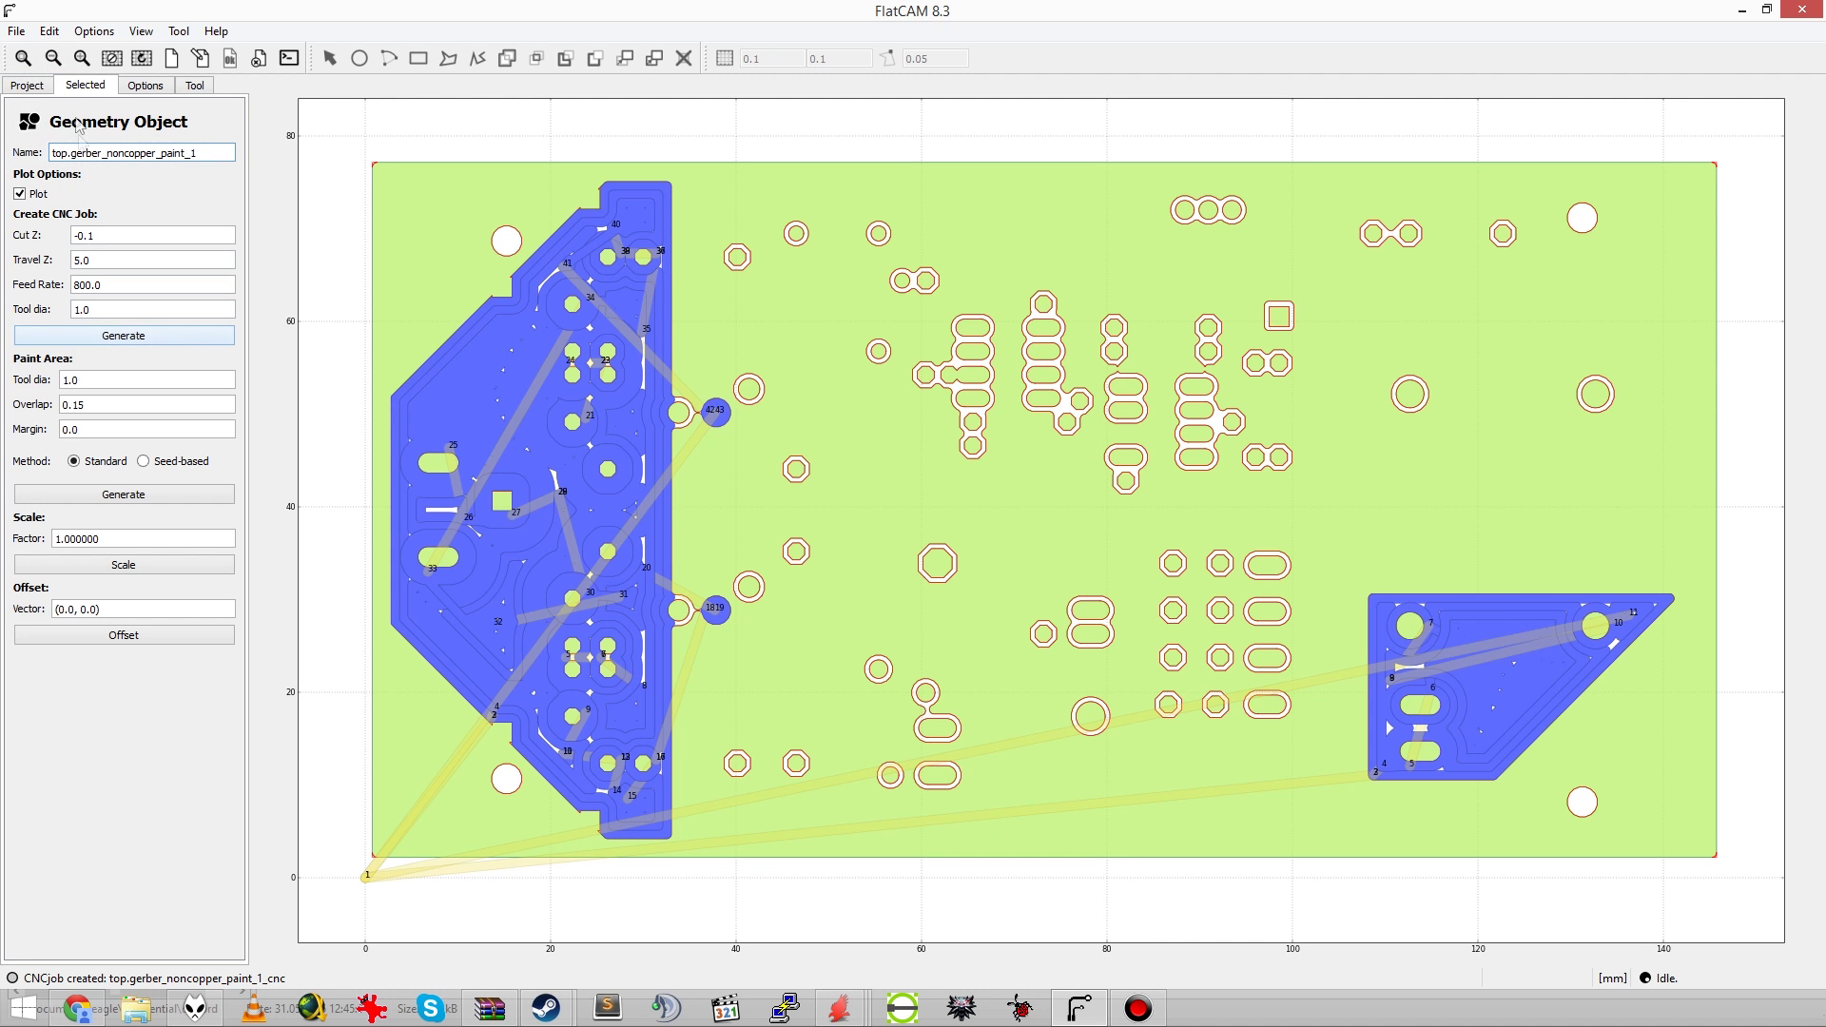
Step: Hide the top.gerber_noncopper outlines on the canvas and toggle the paint_1 geometry's plot
left_click(27, 86)
left_click(76, 119)
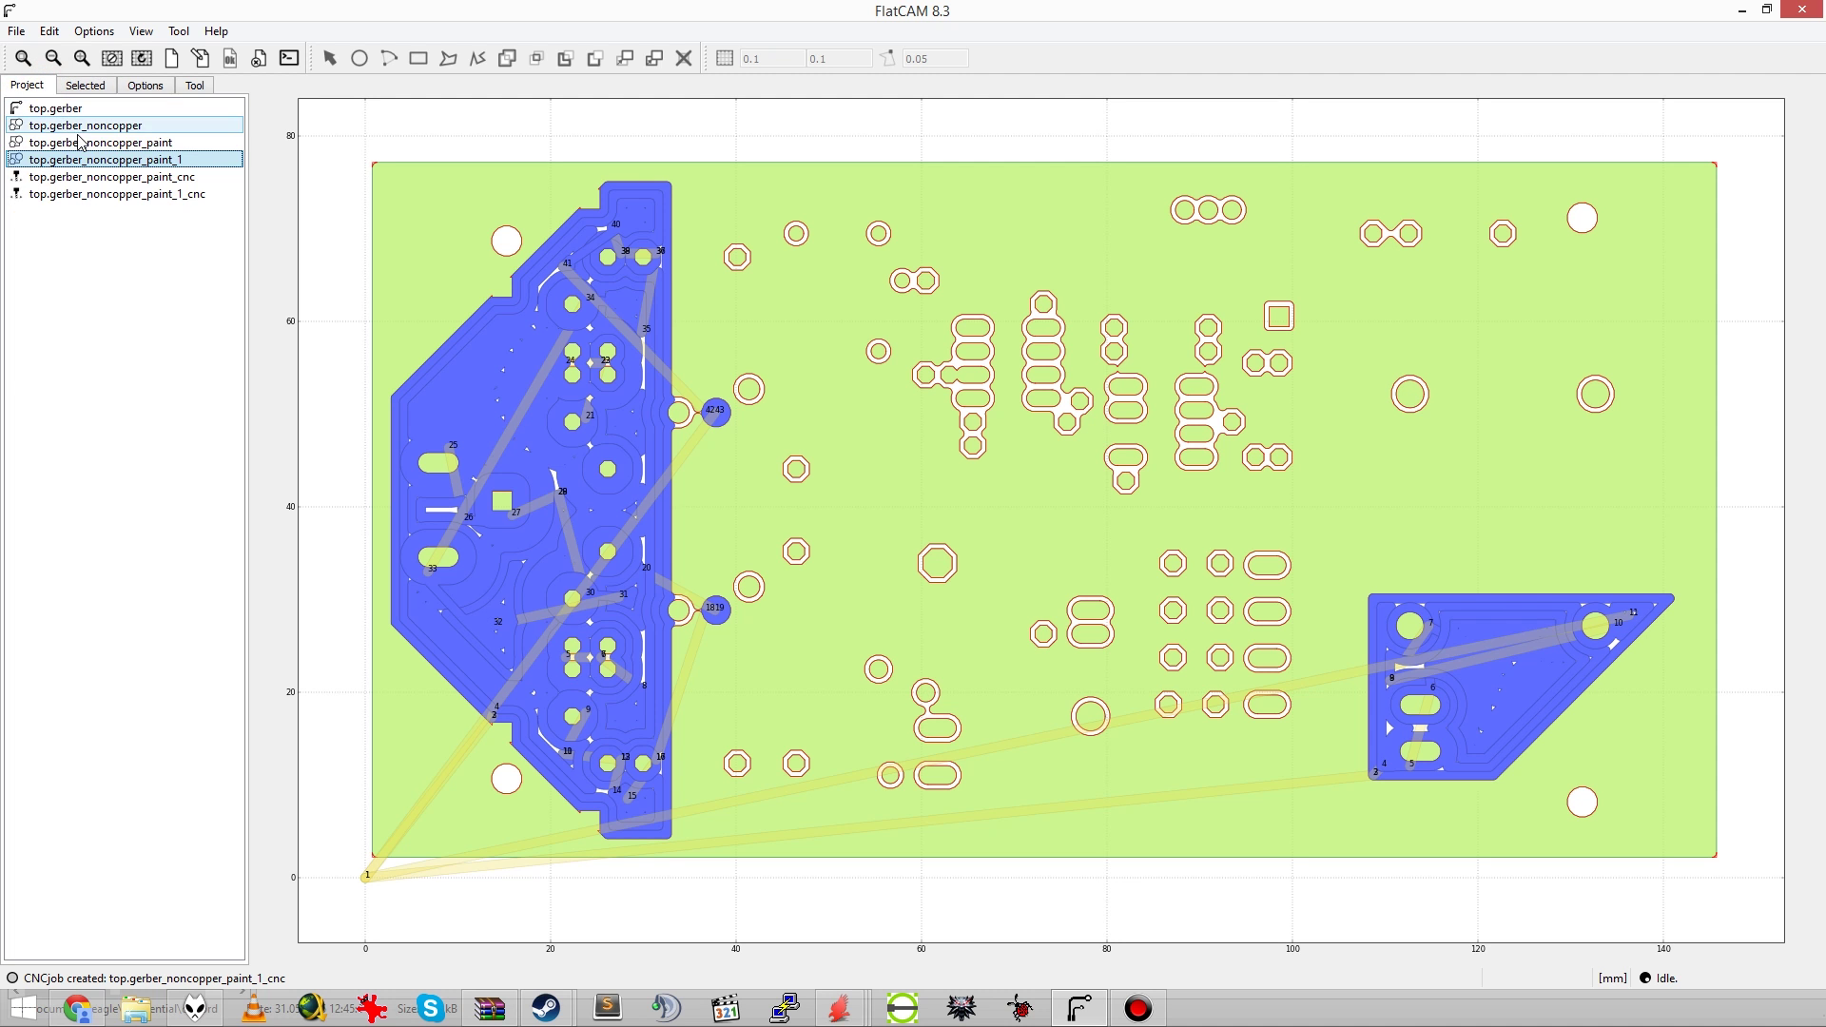
double_click(76, 119)
left_click(20, 194)
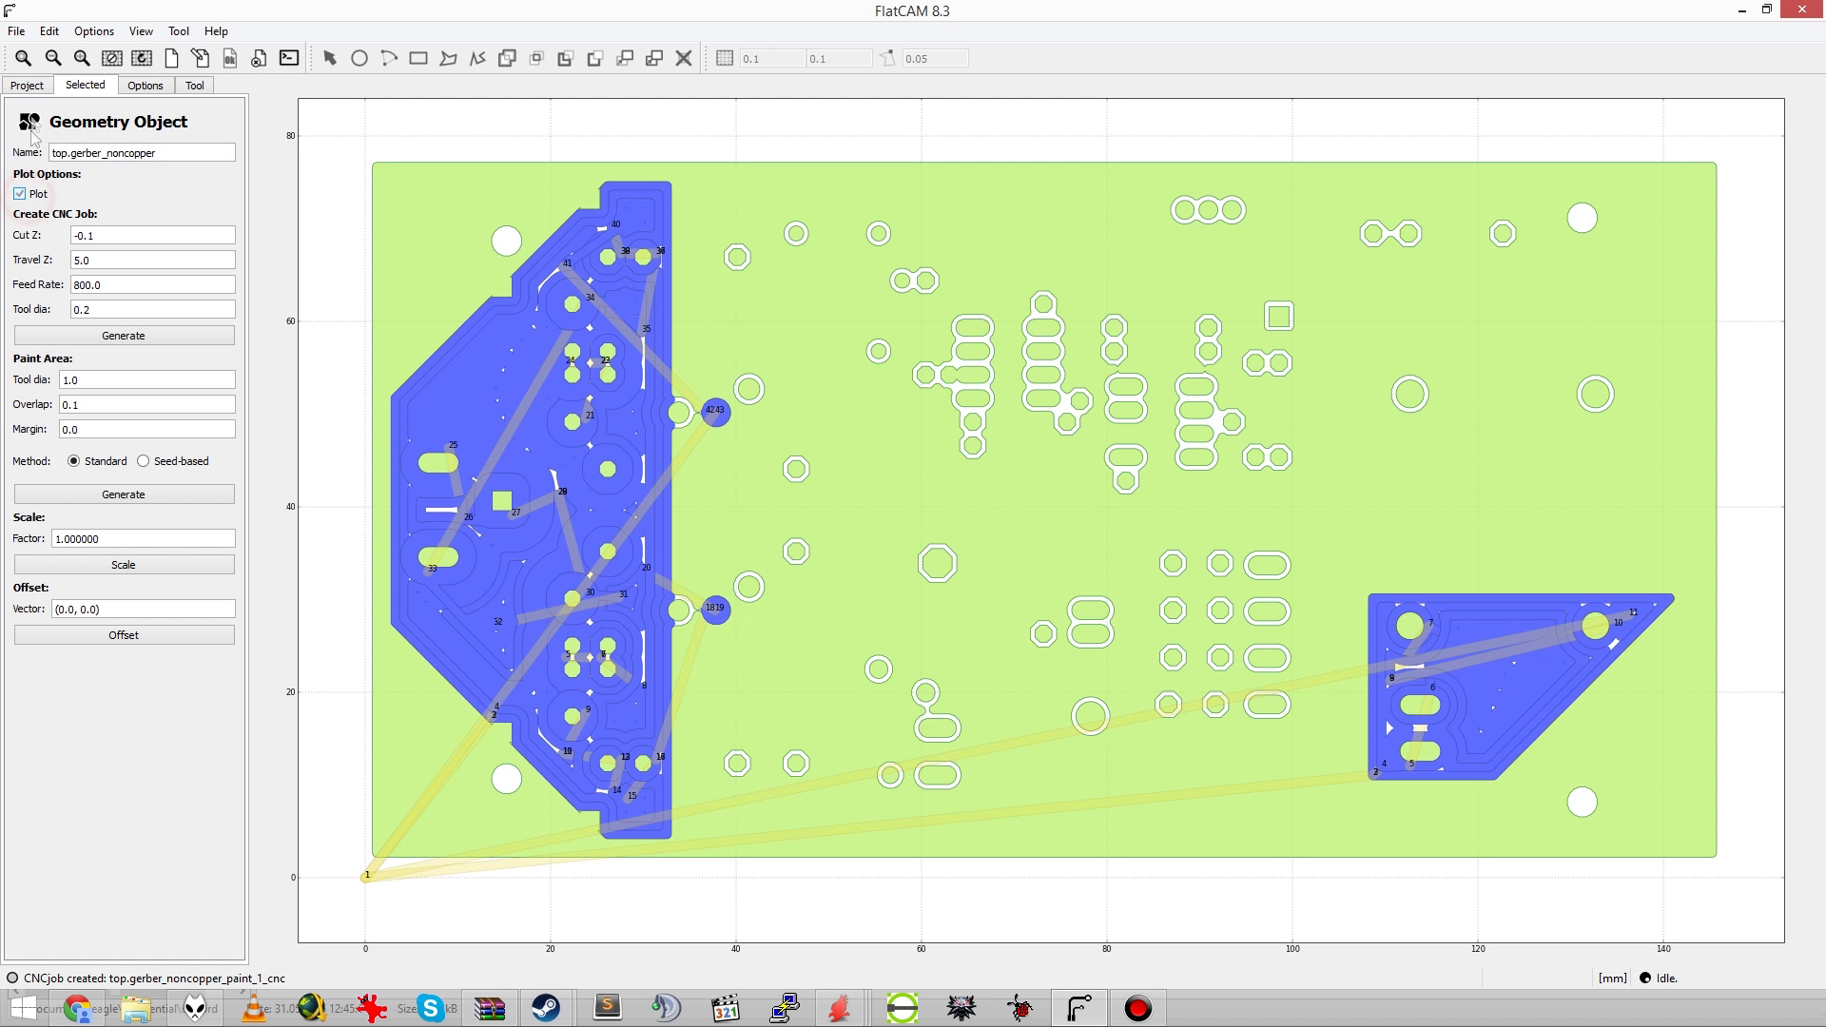
left_click(28, 88)
left_click(40, 143)
double_click(40, 142)
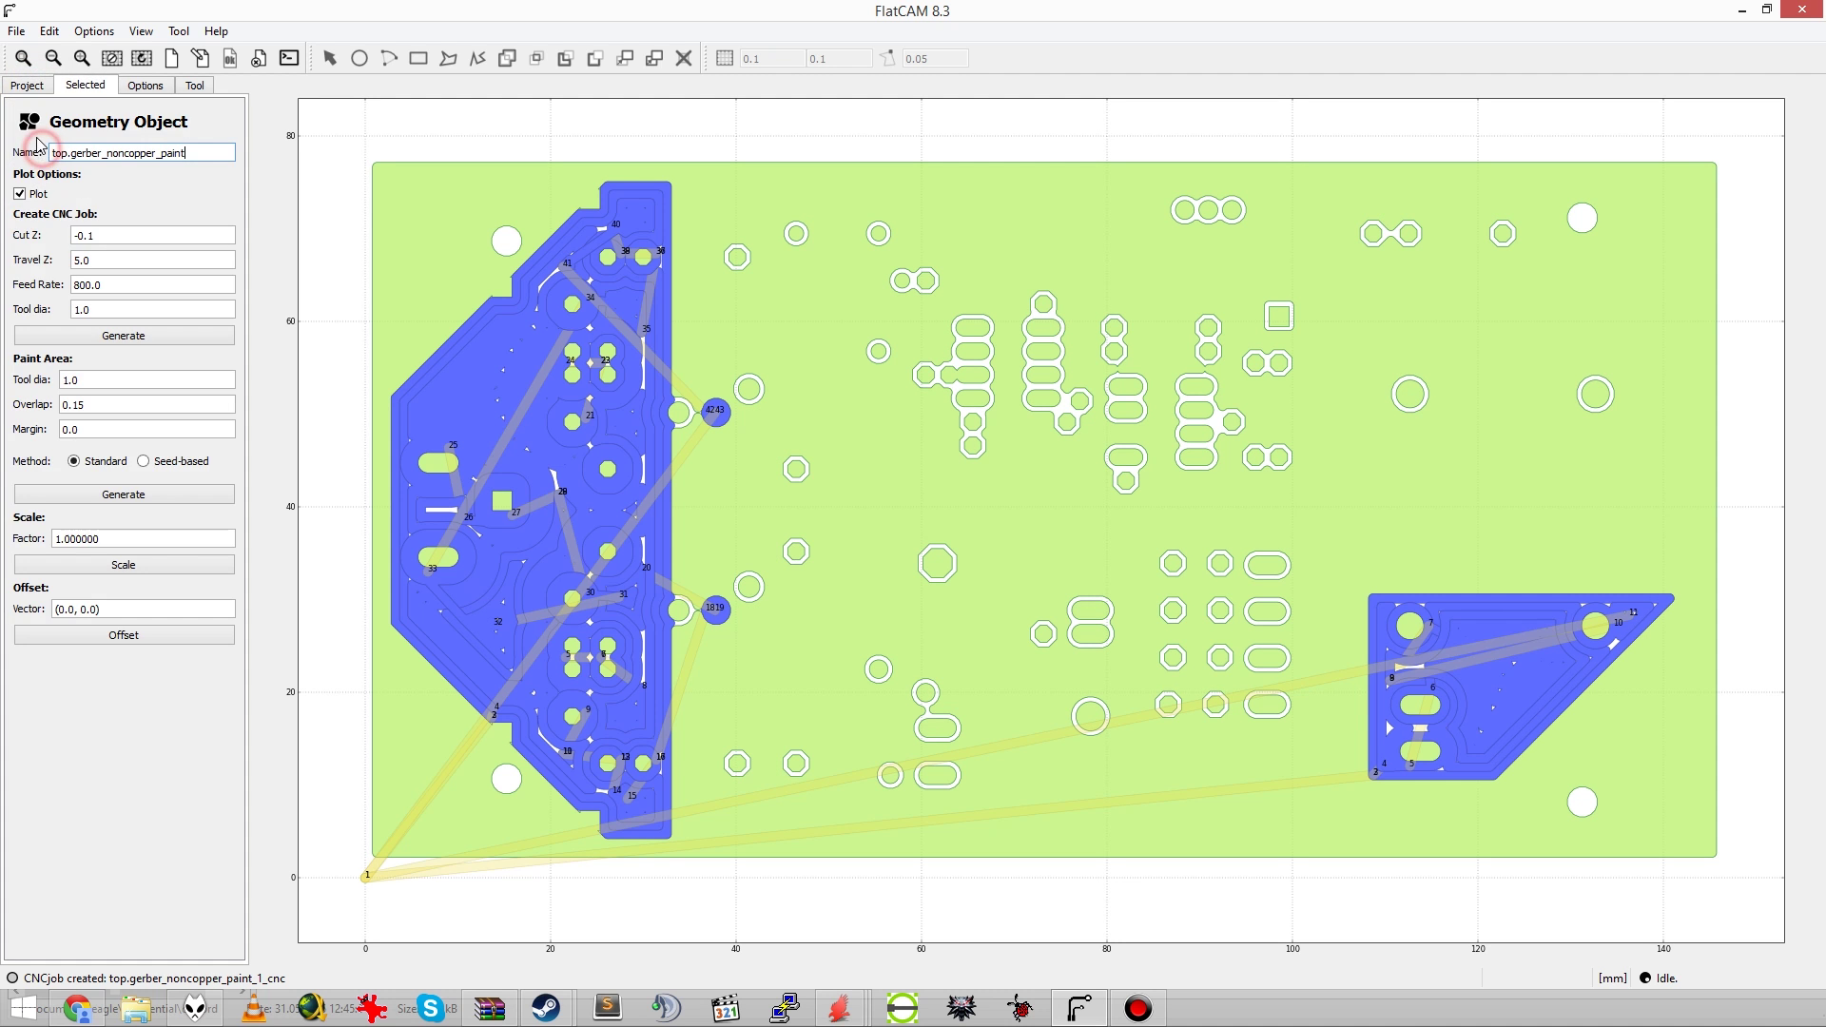
left_click(38, 88)
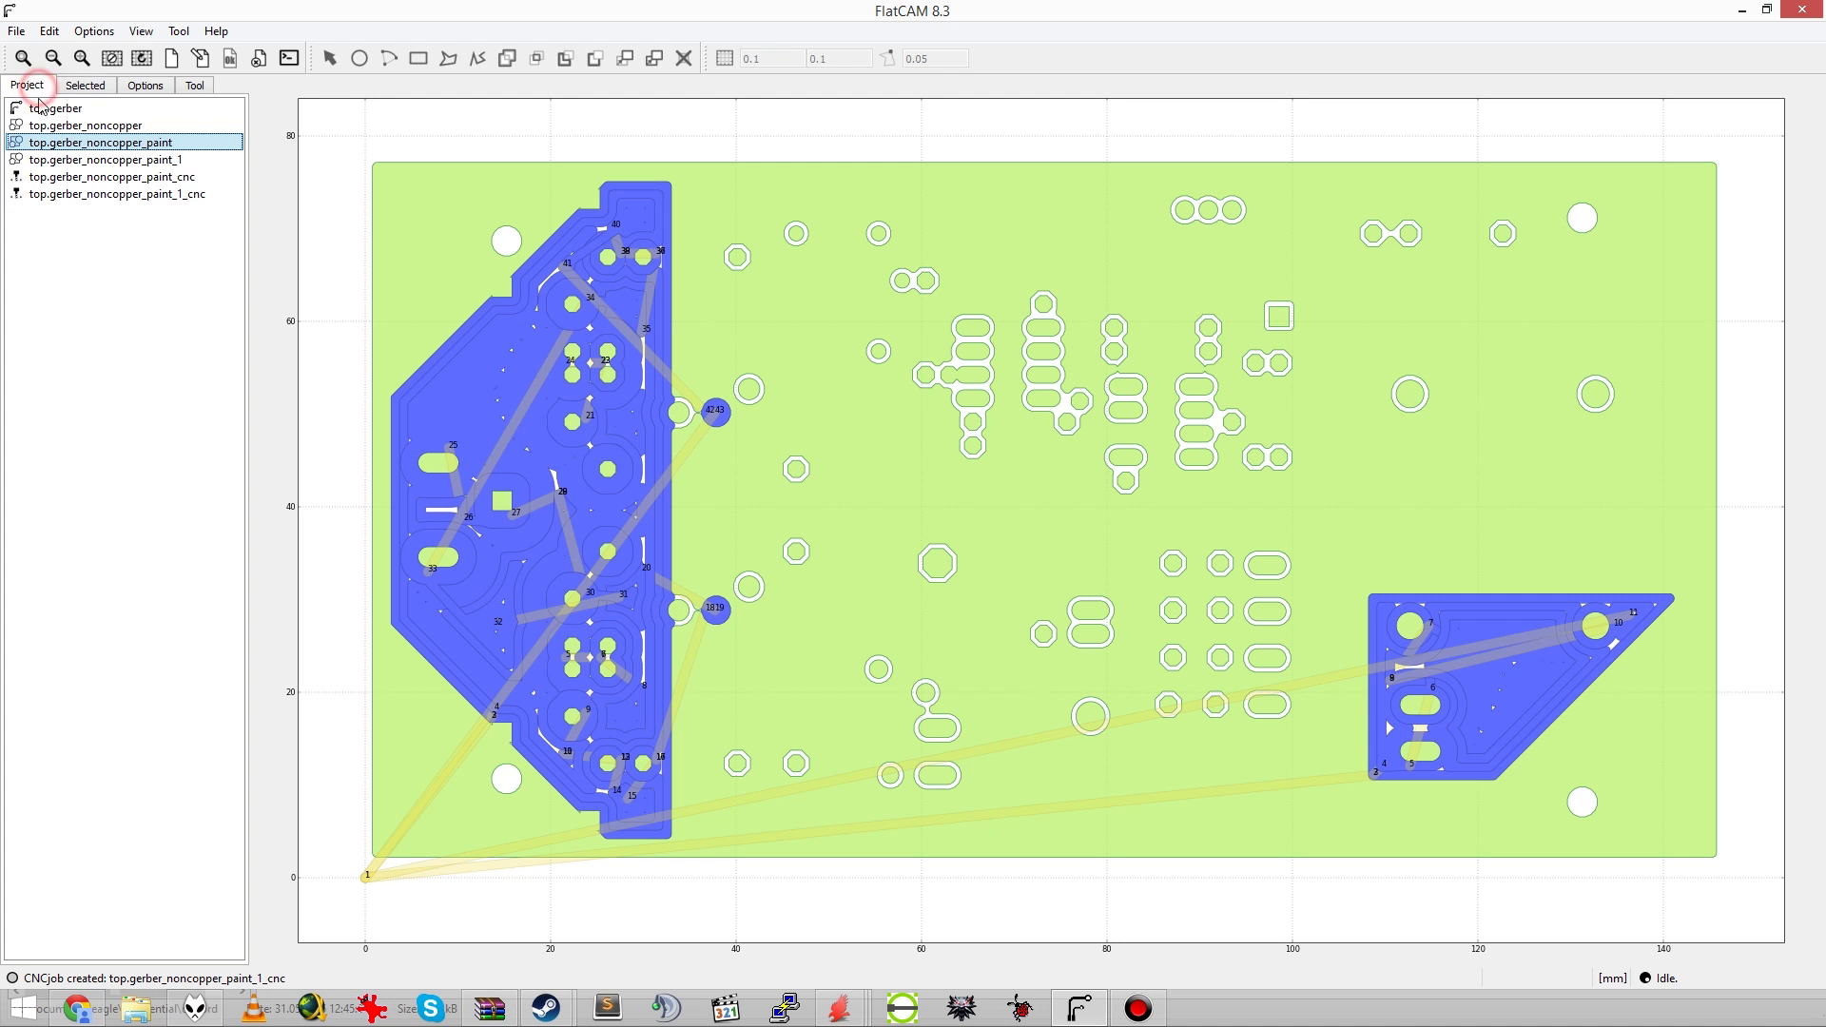
double_click(42, 160)
left_click(39, 193)
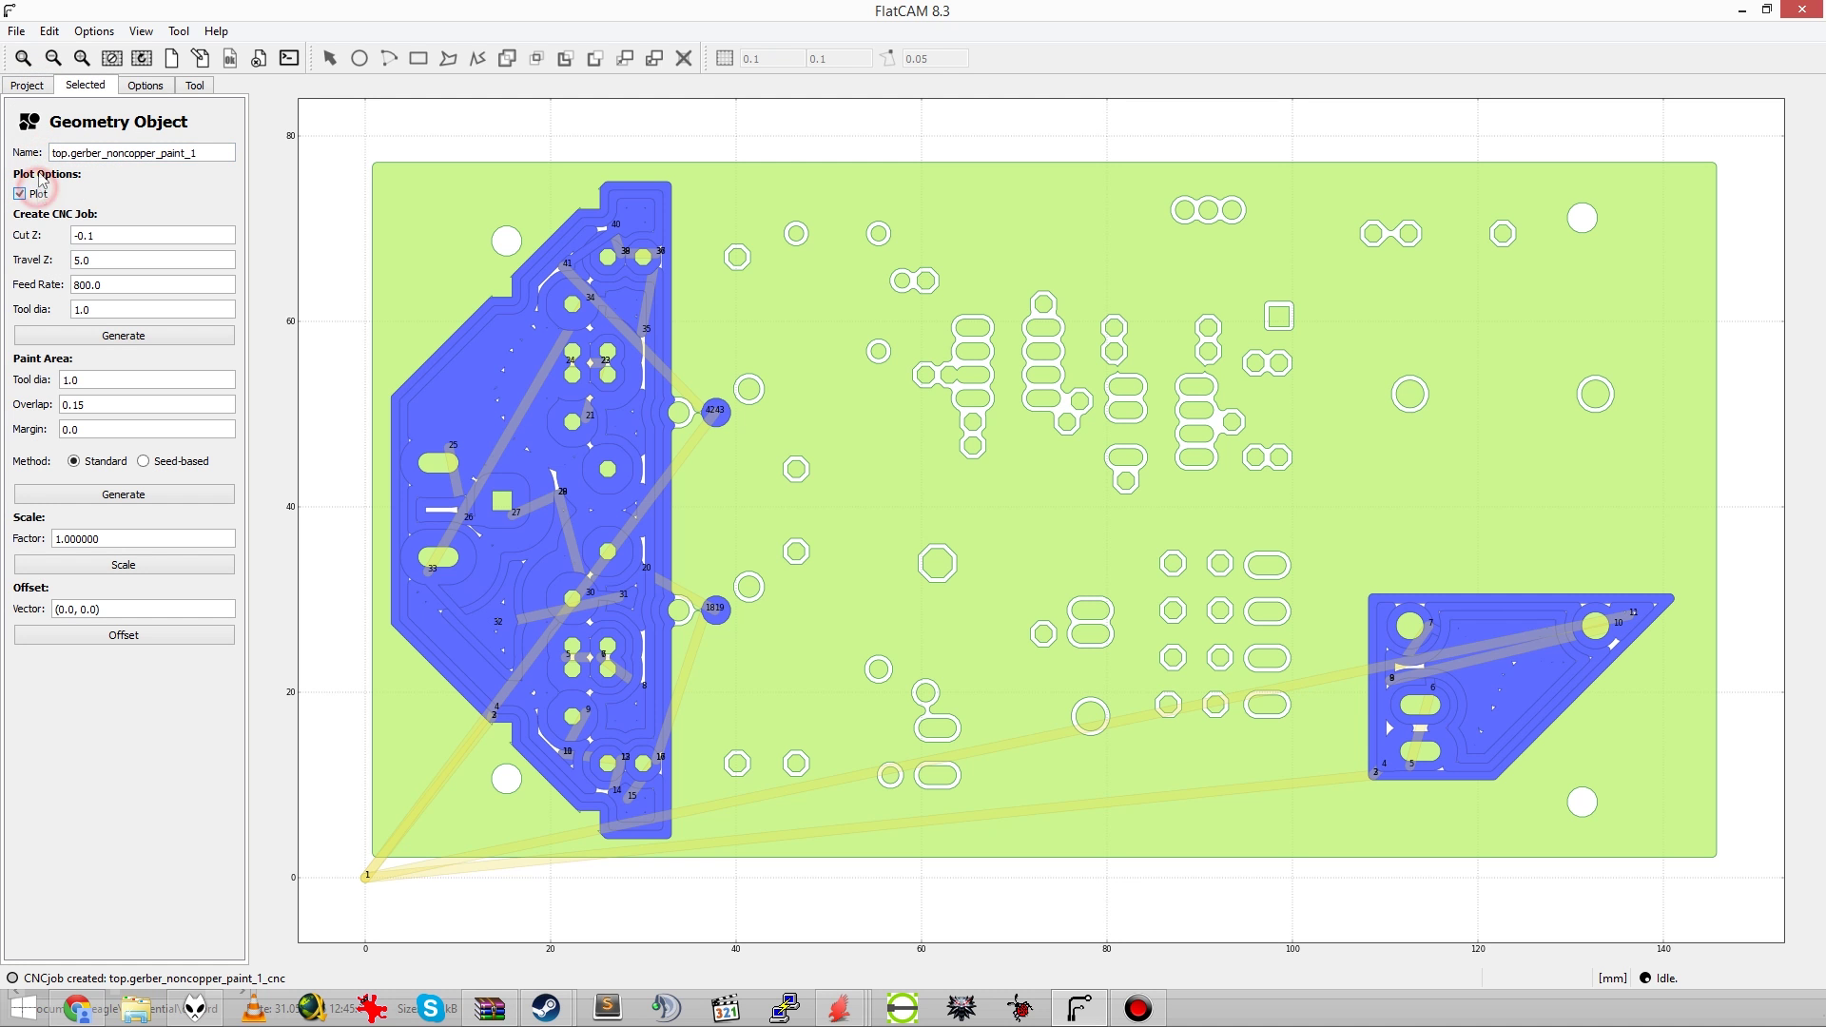
Step: Hide the toolpath plots of both paint CNC jobs, paint_cnc and paint_1_cnc
left_click(26, 86)
double_click(57, 175)
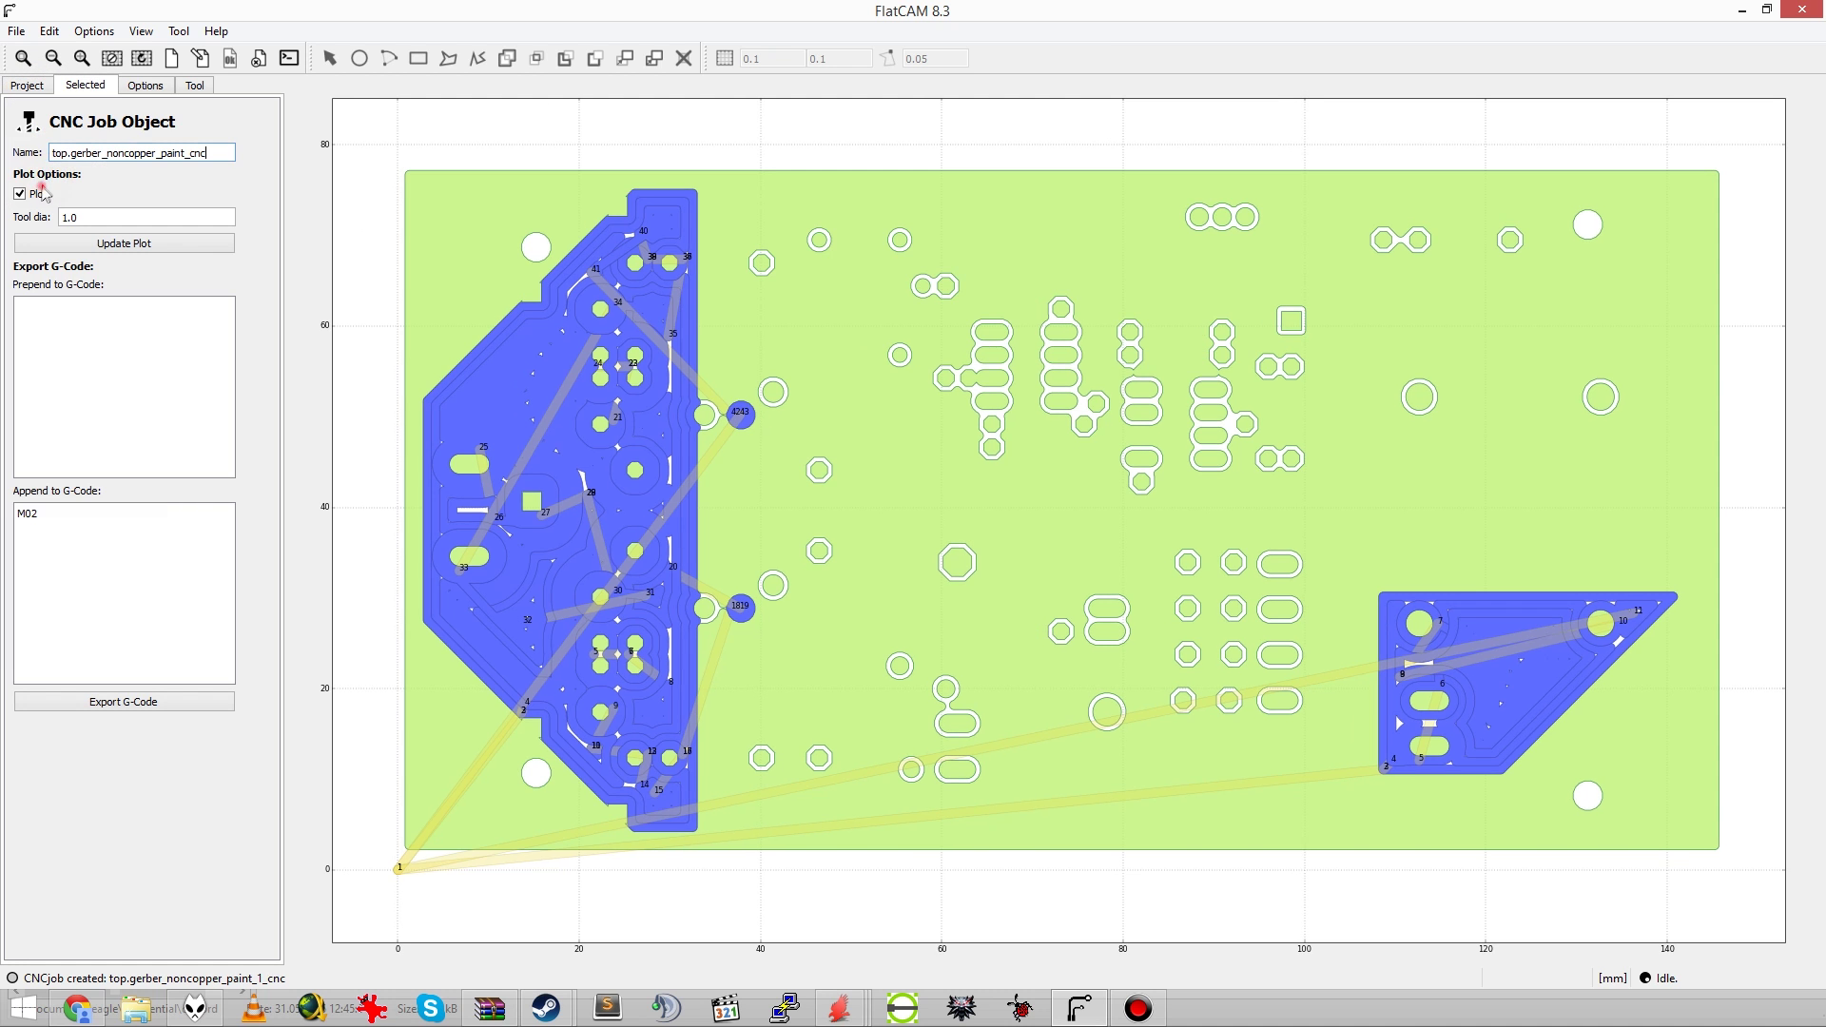
left_click(39, 194)
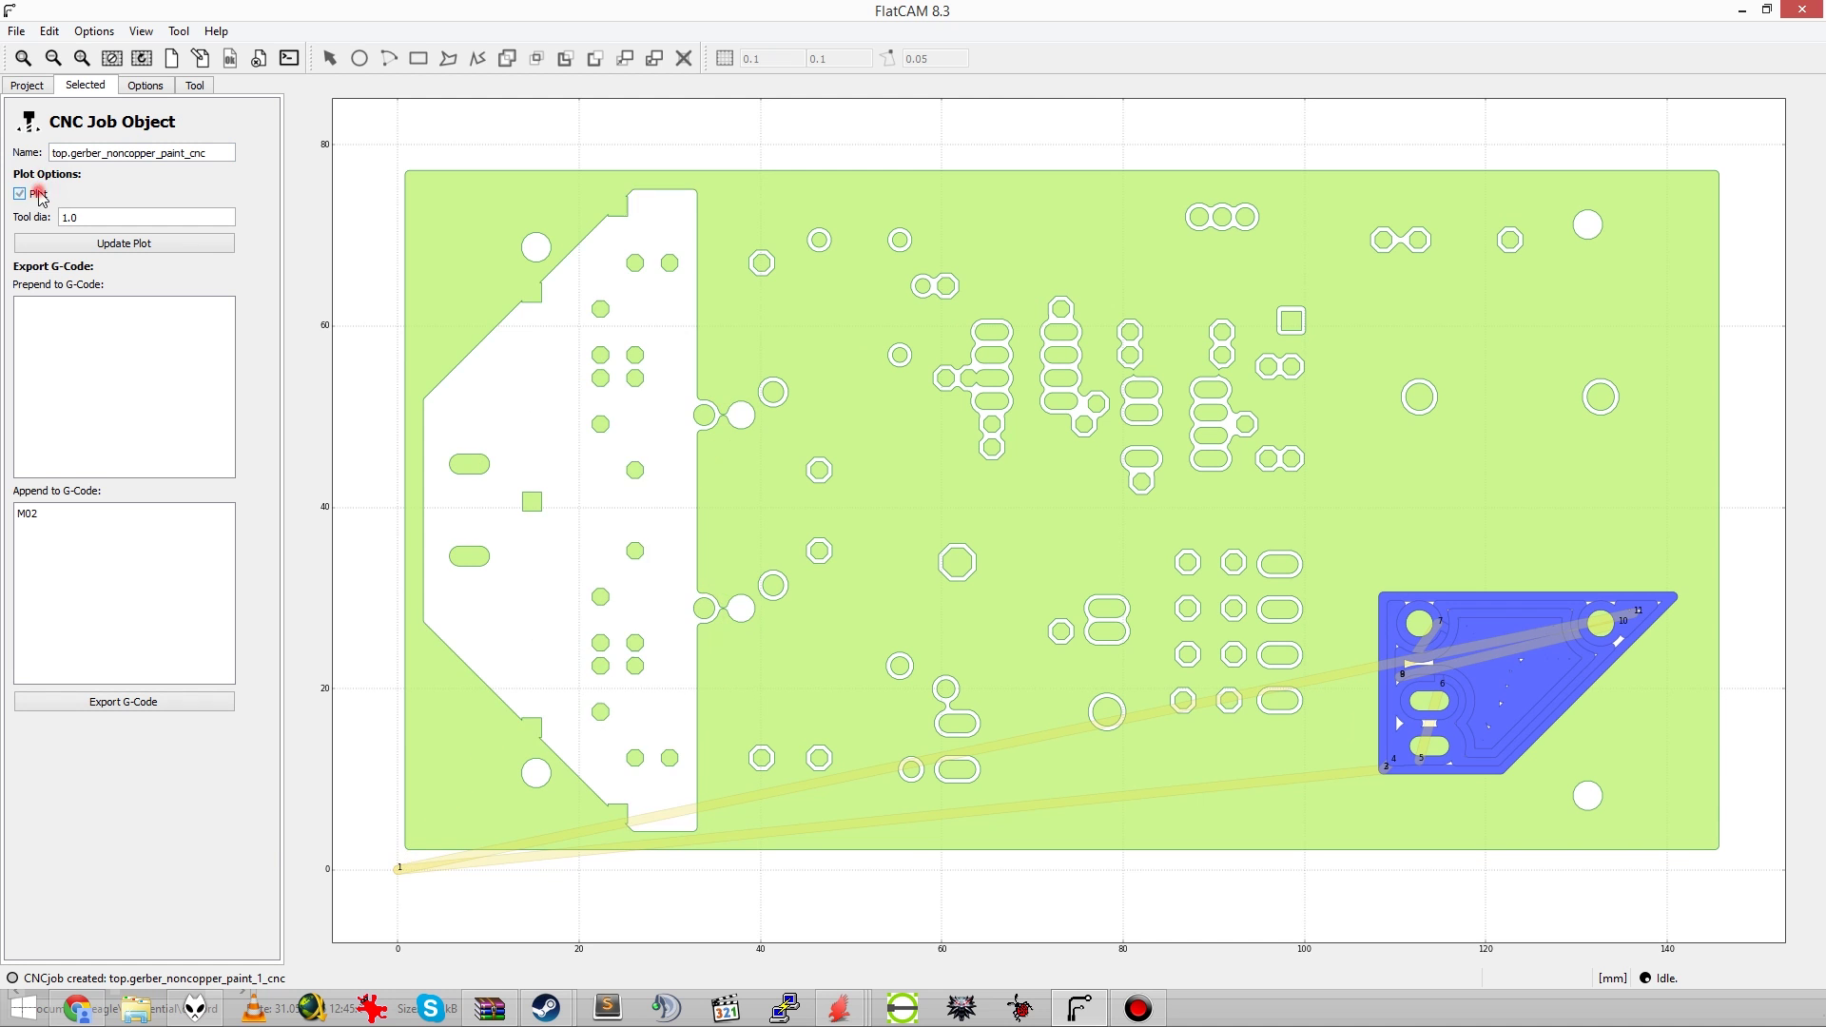
left_click(28, 85)
left_click(50, 193)
left_click(45, 193)
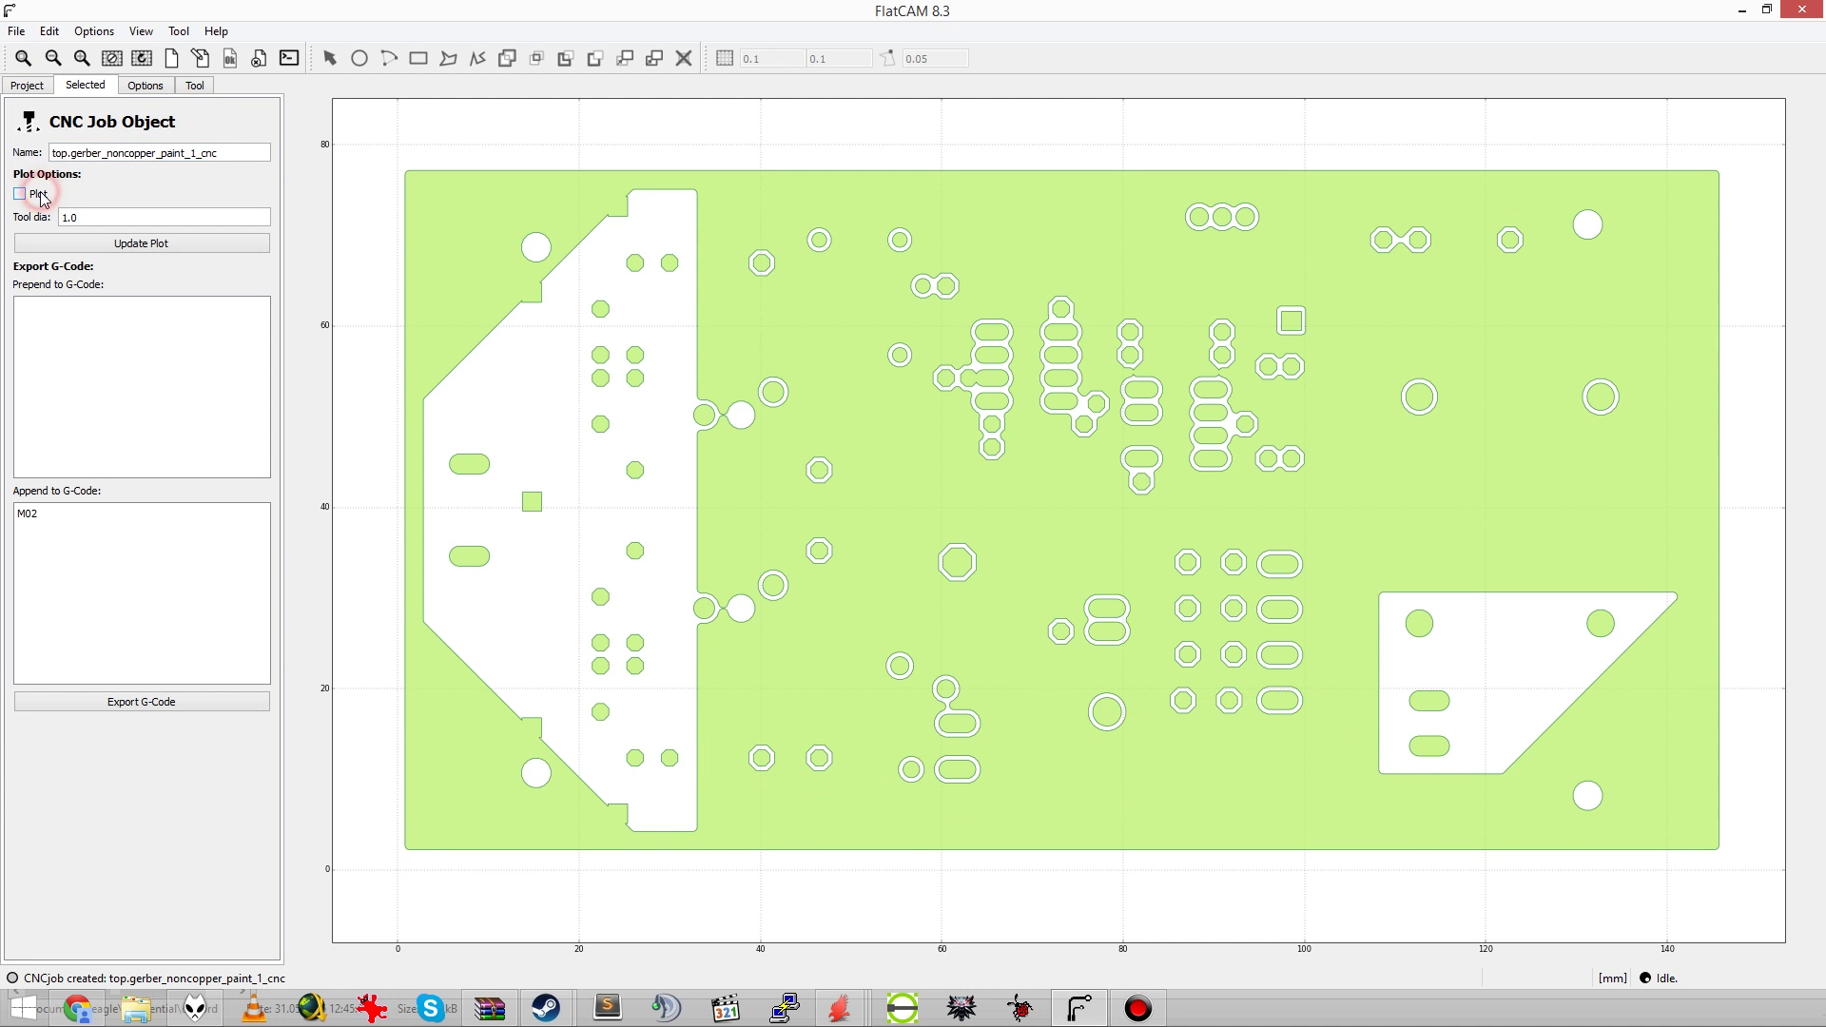
left_click(28, 84)
Step: Generate top.gerber isolation routing with 2 passes and 0.05 pass overlap
double_click(57, 110)
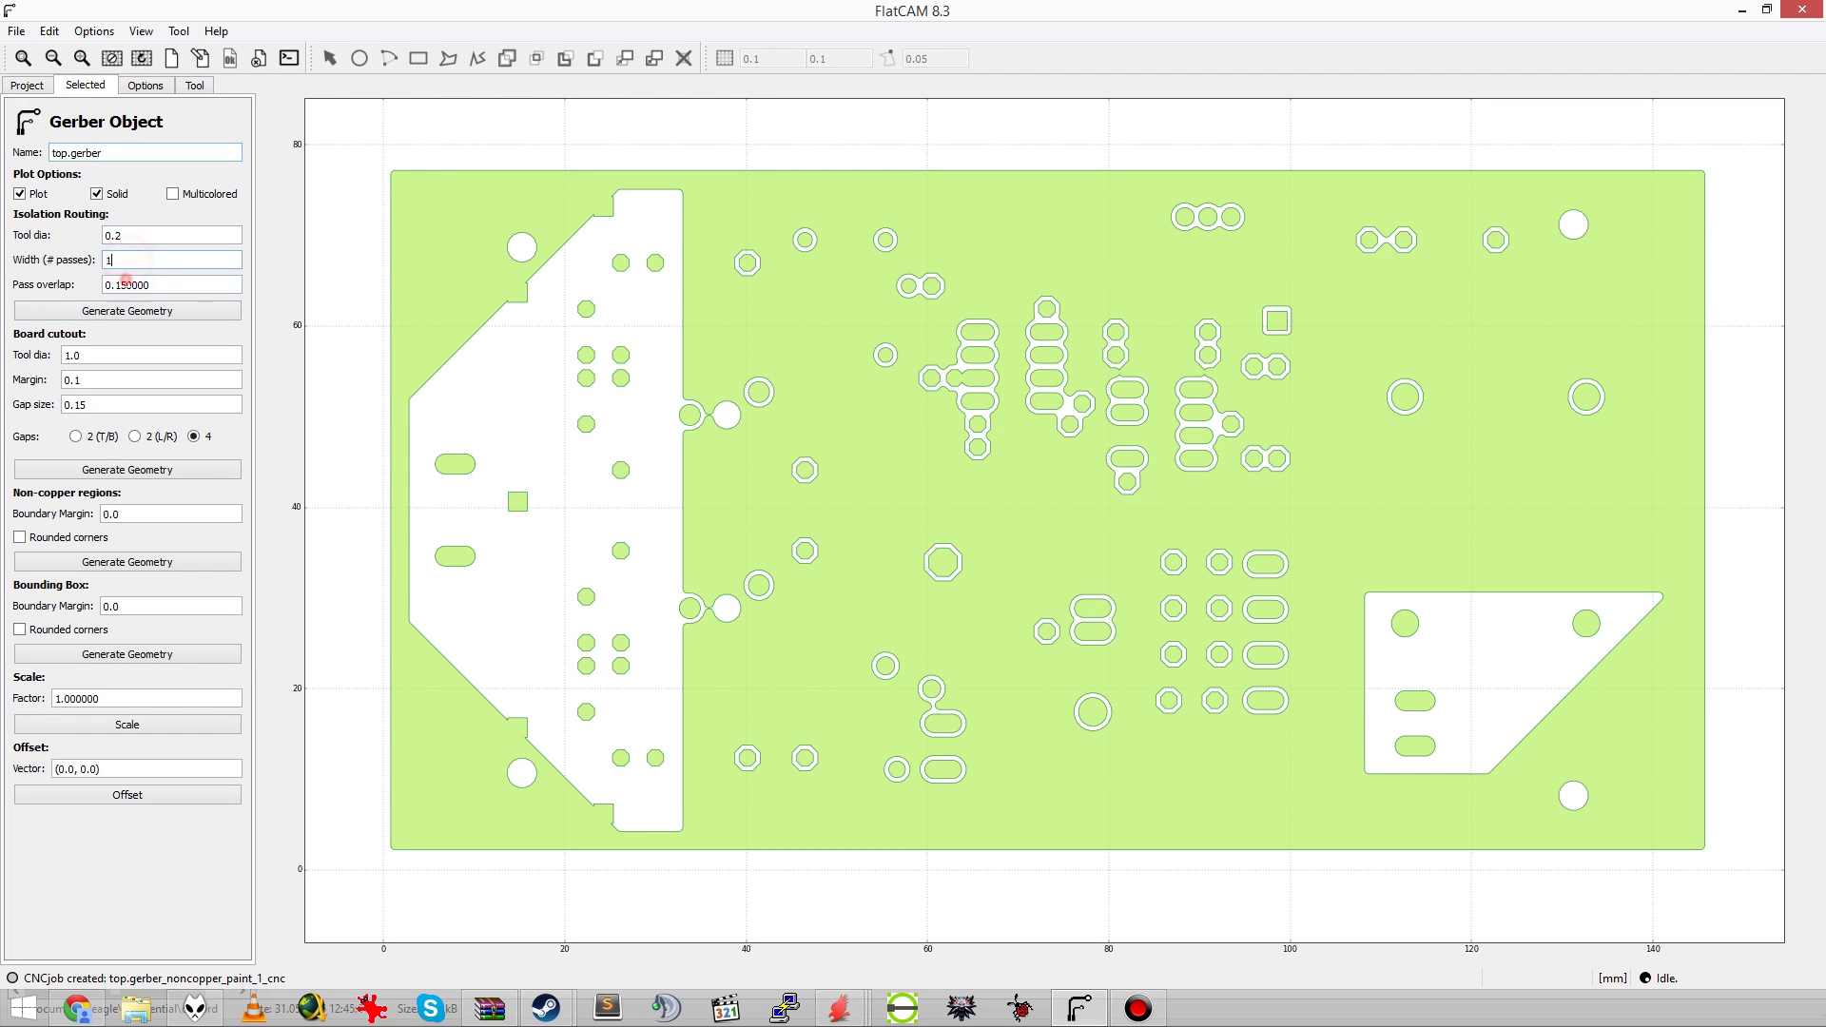
left_click(128, 256)
left_click_drag(127, 257, 48, 269)
type("2")
left_click_drag(180, 284, 133, 284)
left_click_drag(115, 284, 137, 284)
left_click(164, 312)
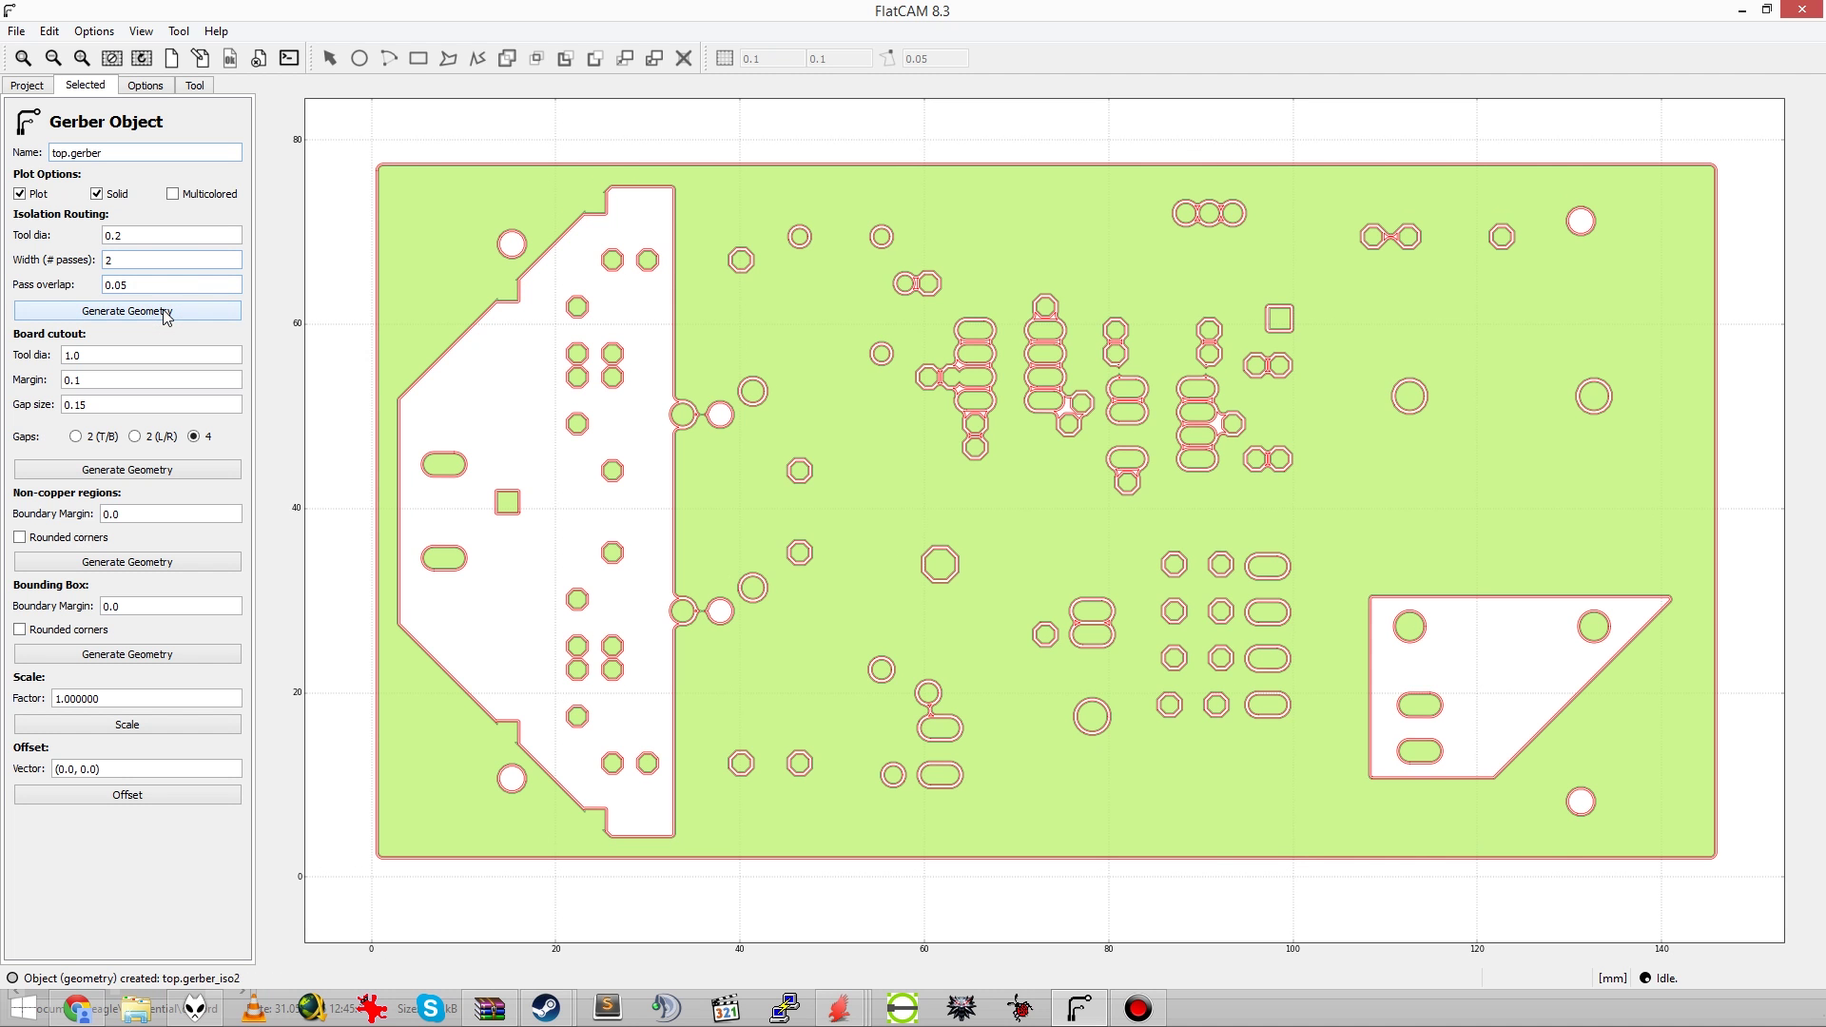
Step: Generate a CNC job from the top.gerber_iso1 geometry
left_click(29, 85)
left_click(72, 214)
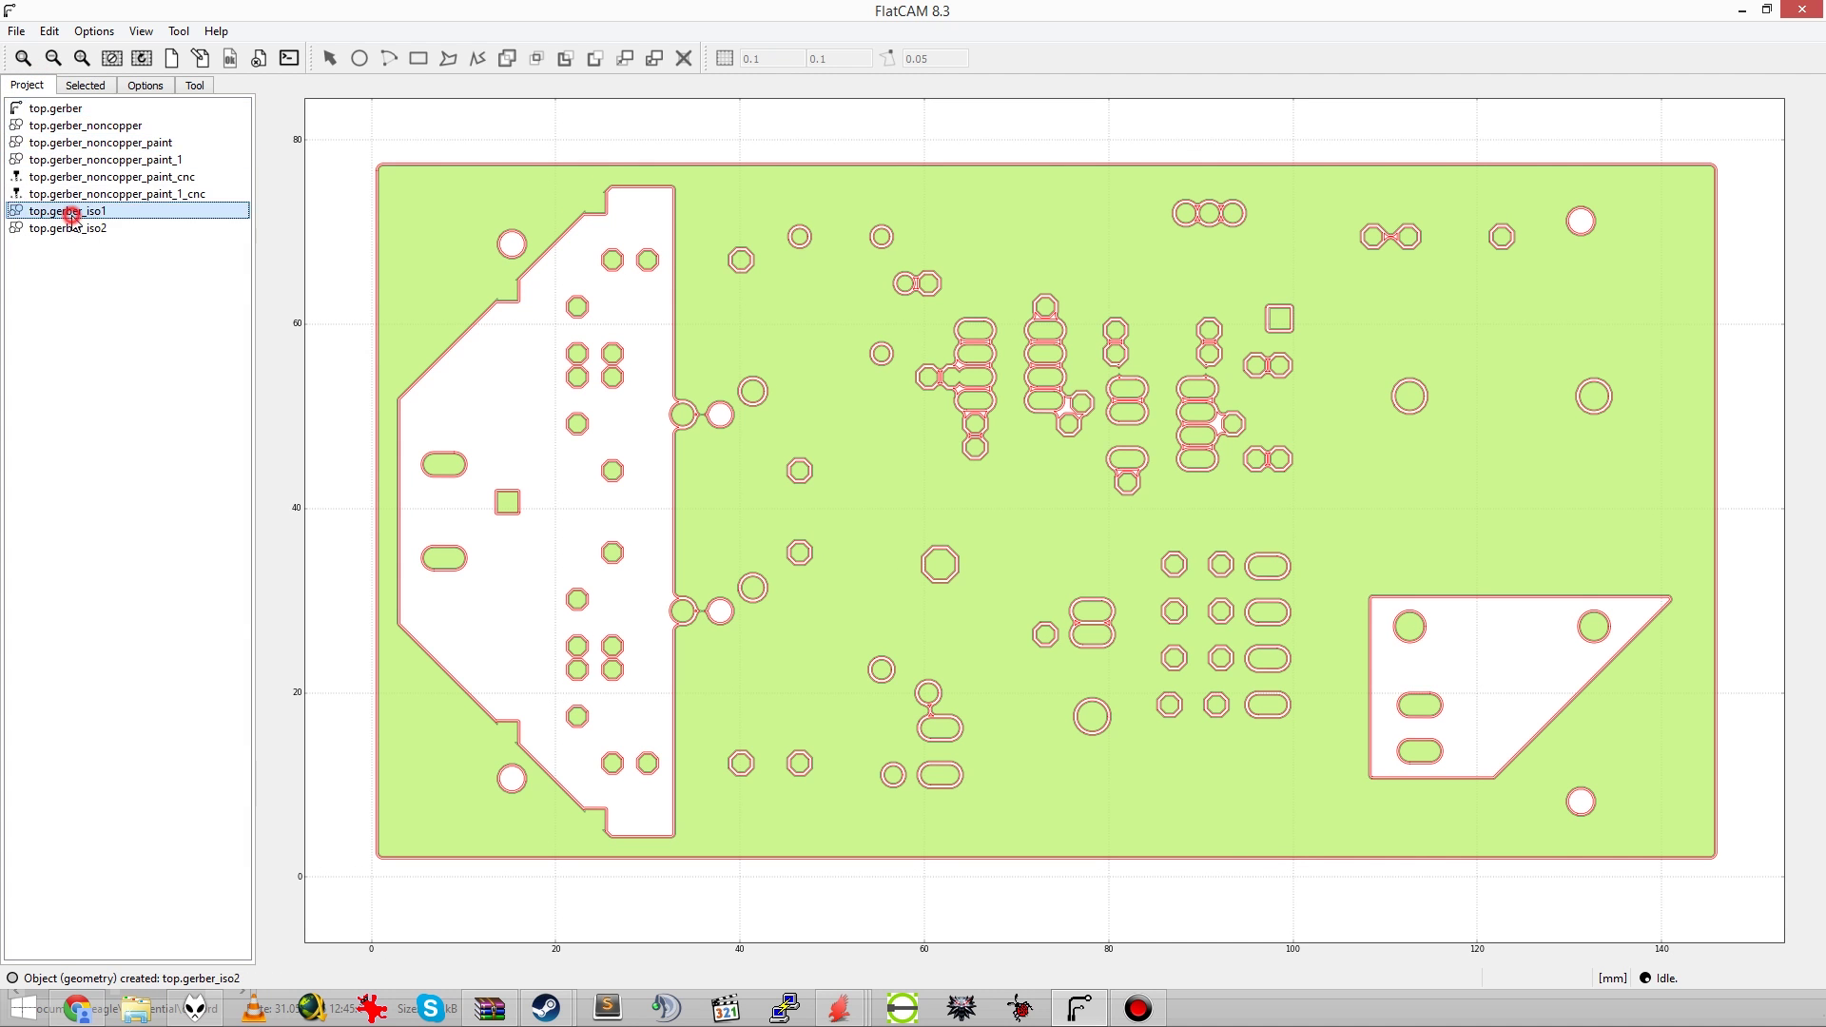
double_click(72, 215)
left_click(103, 335)
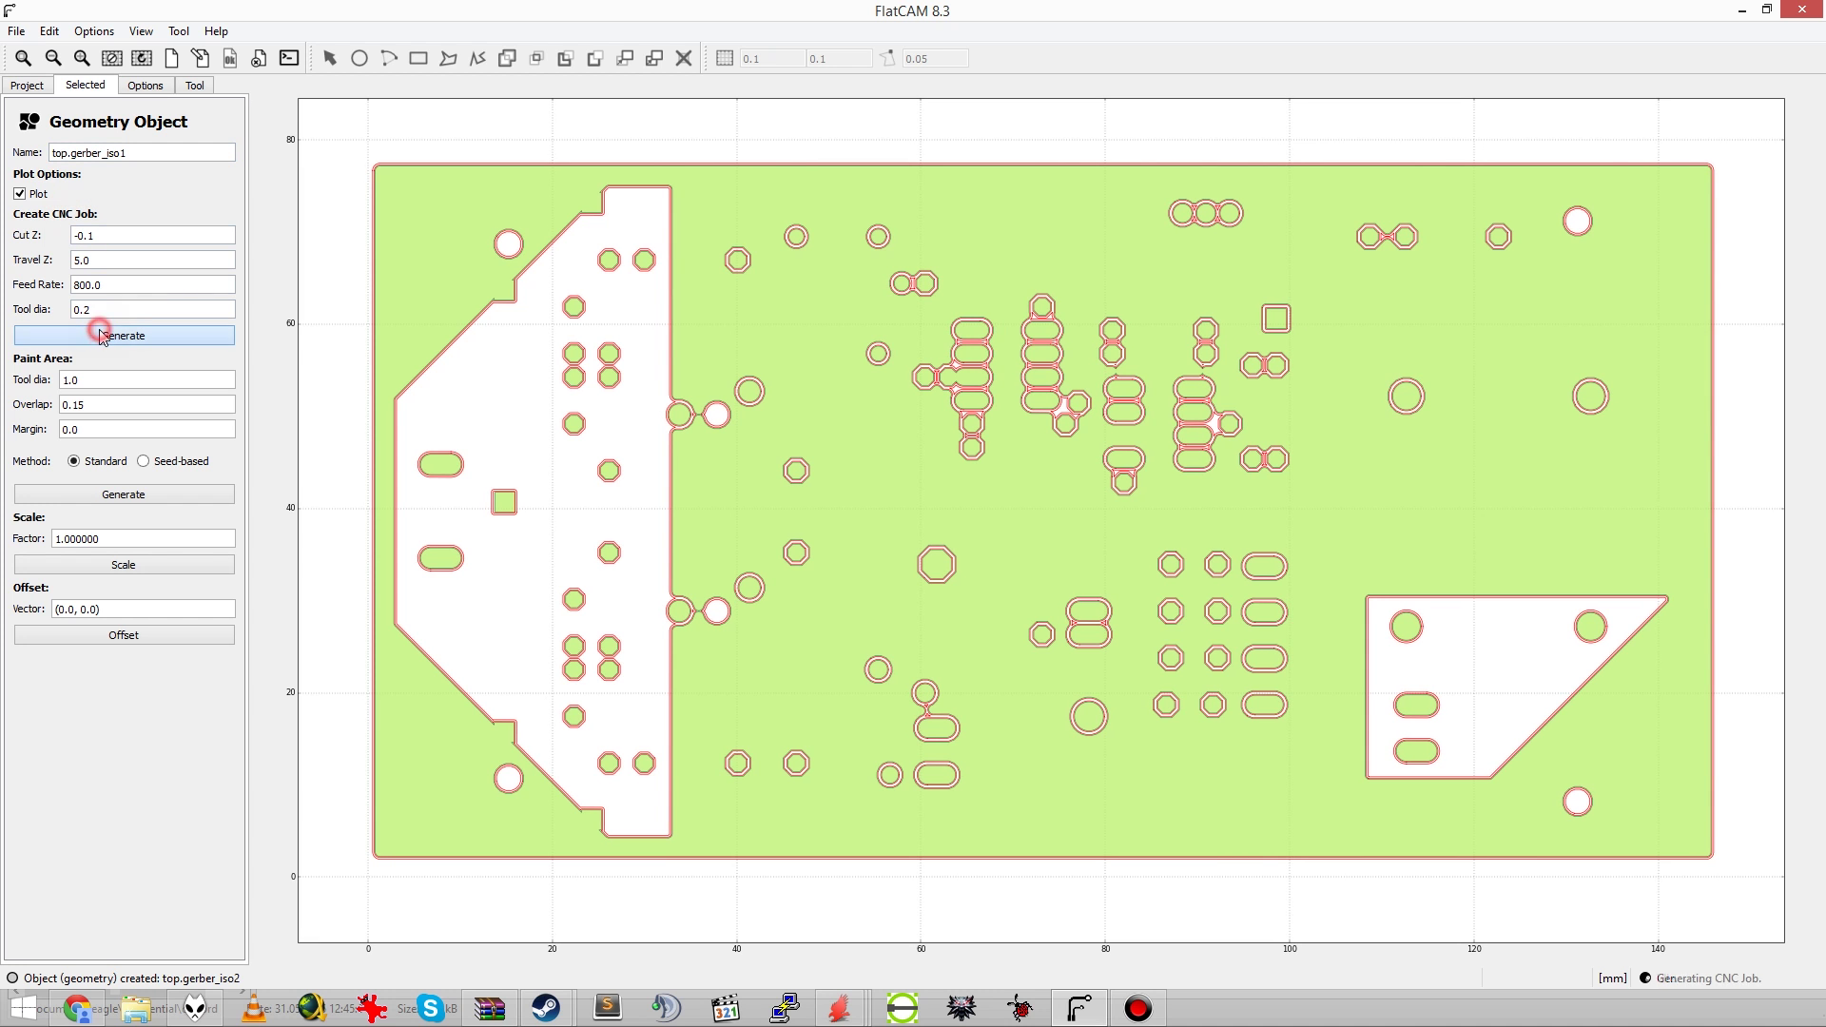
Step: Generate a CNC job from top.gerber_iso2 and zoom in to inspect the paths
left_click(27, 86)
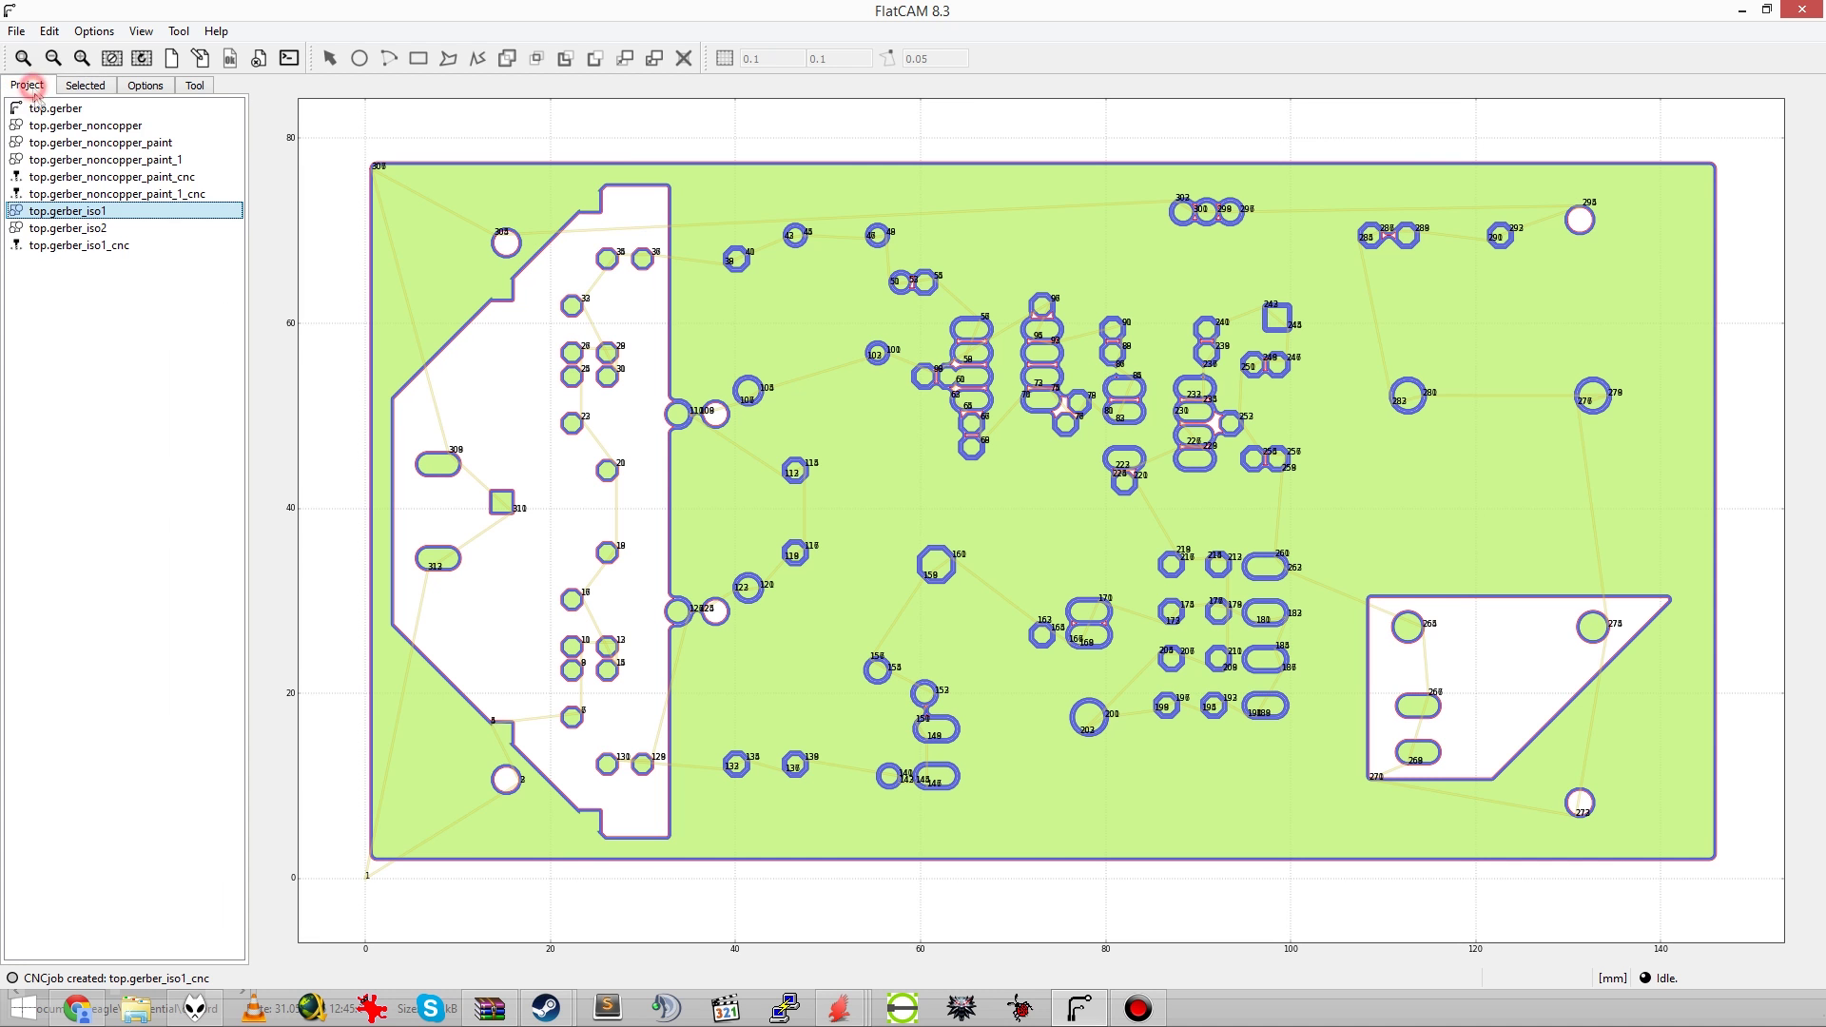
double_click(78, 231)
left_click(122, 340)
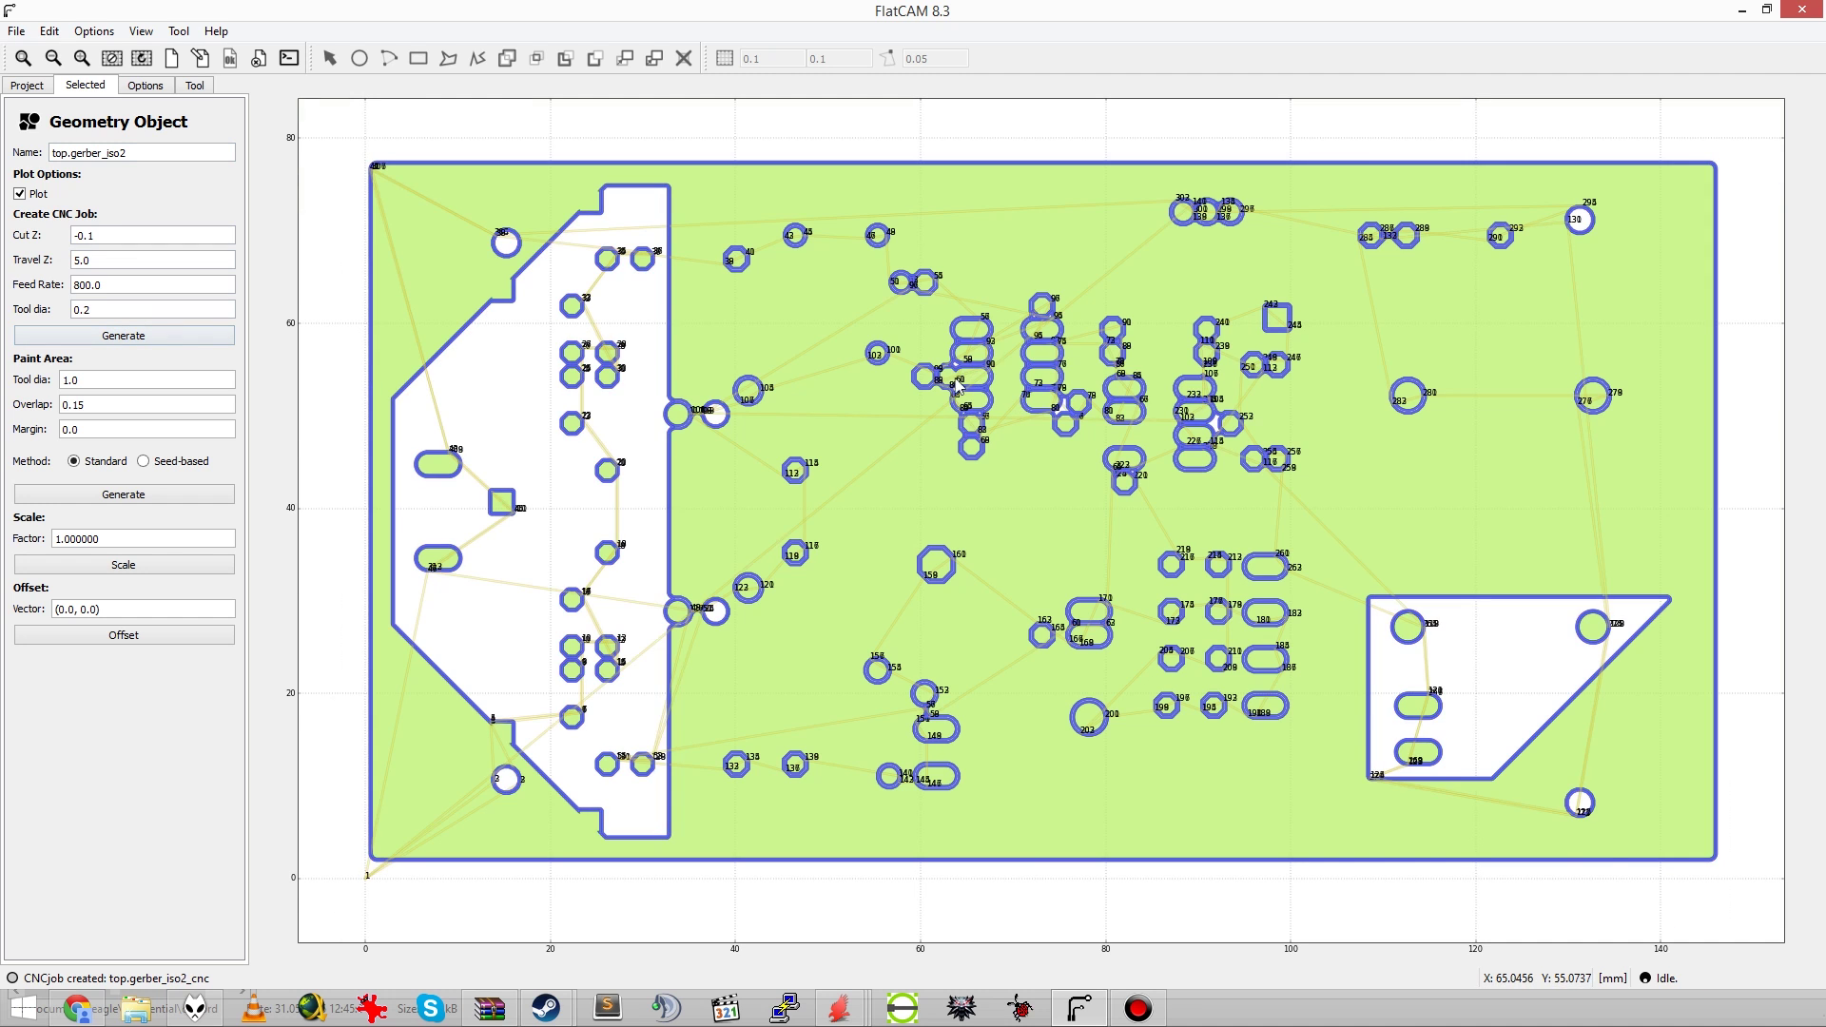
scroll(958, 385, "up", 7)
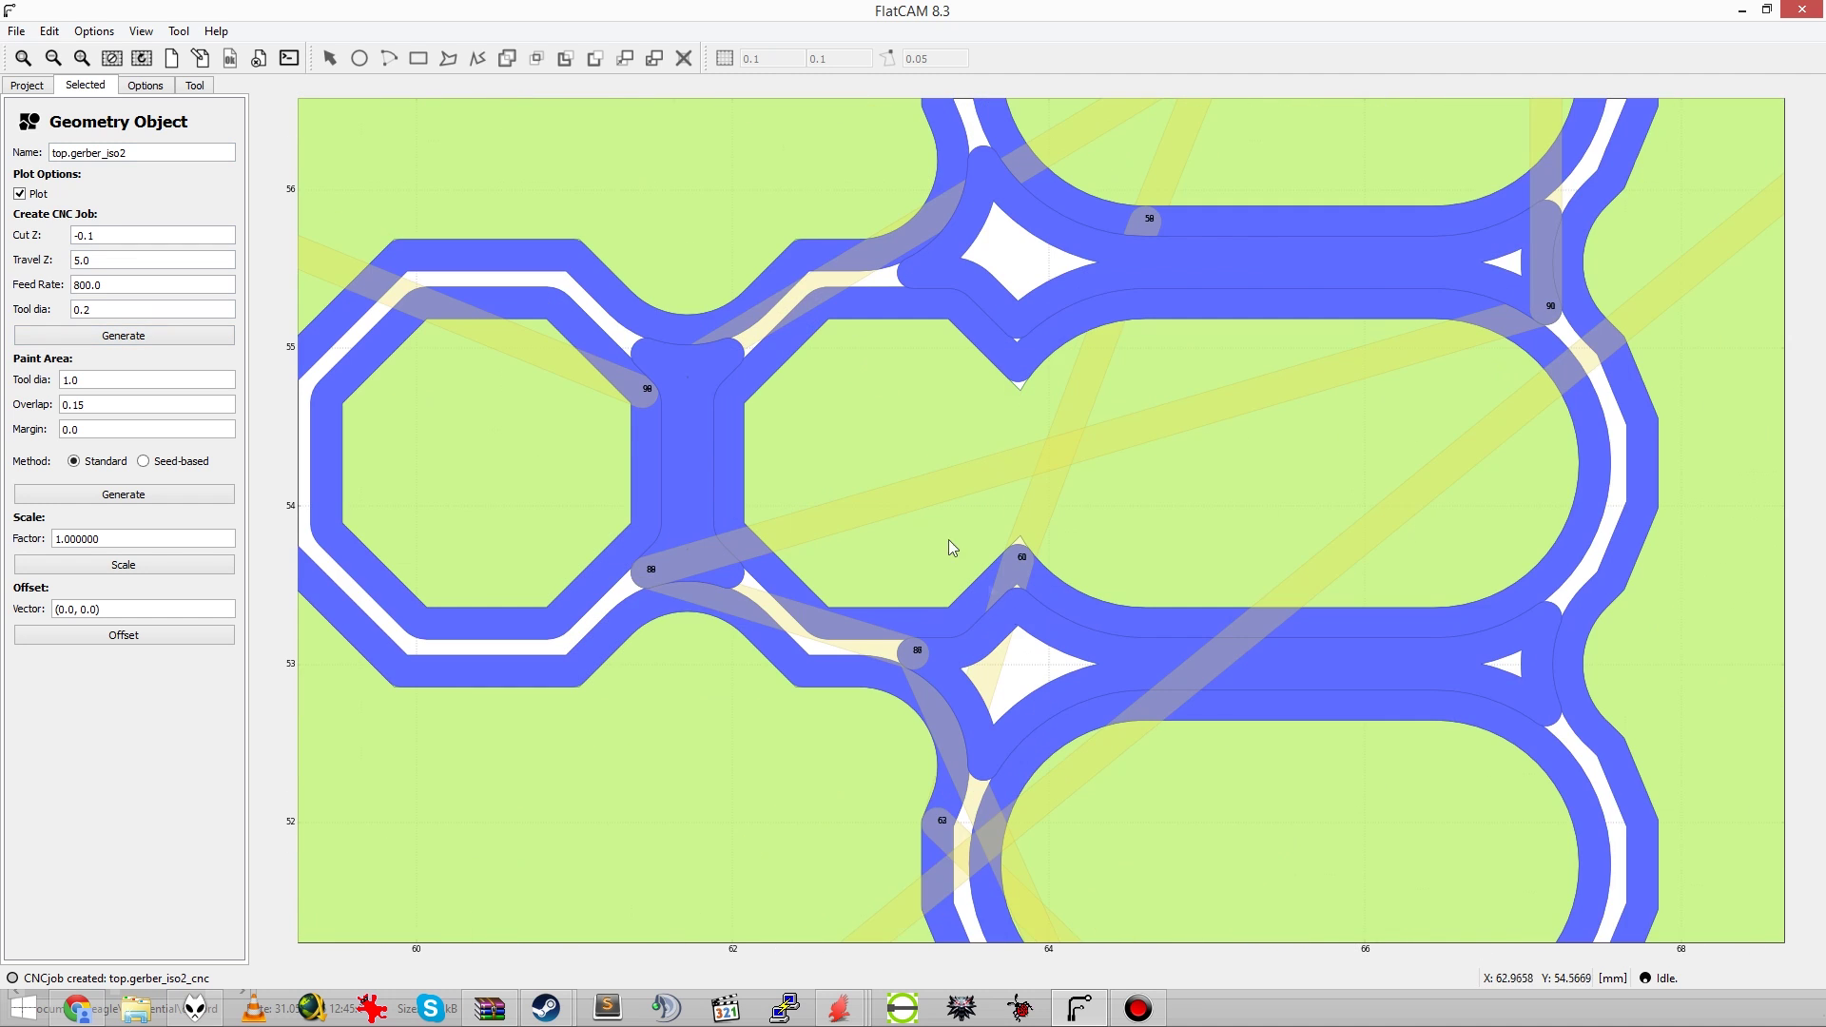
scroll(1004, 600, "down", 8)
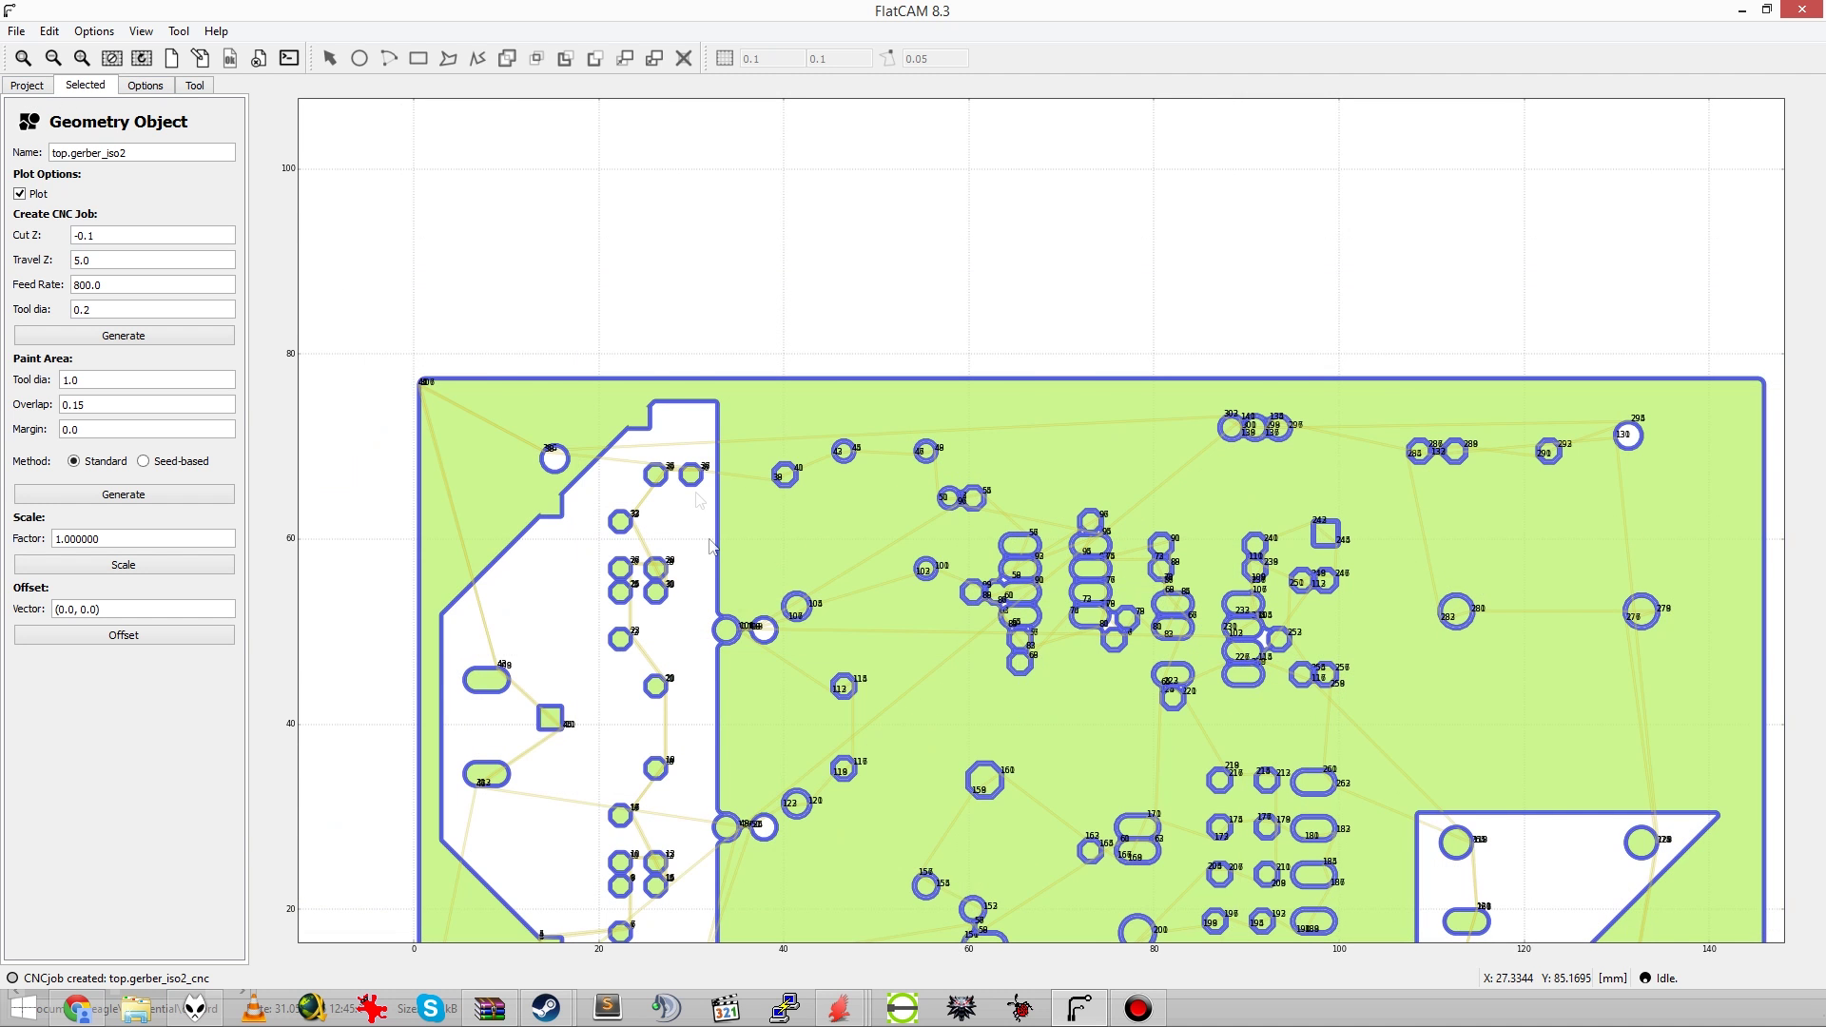
scroll(702, 514, "down", 1)
scroll(722, 571, "up", 1)
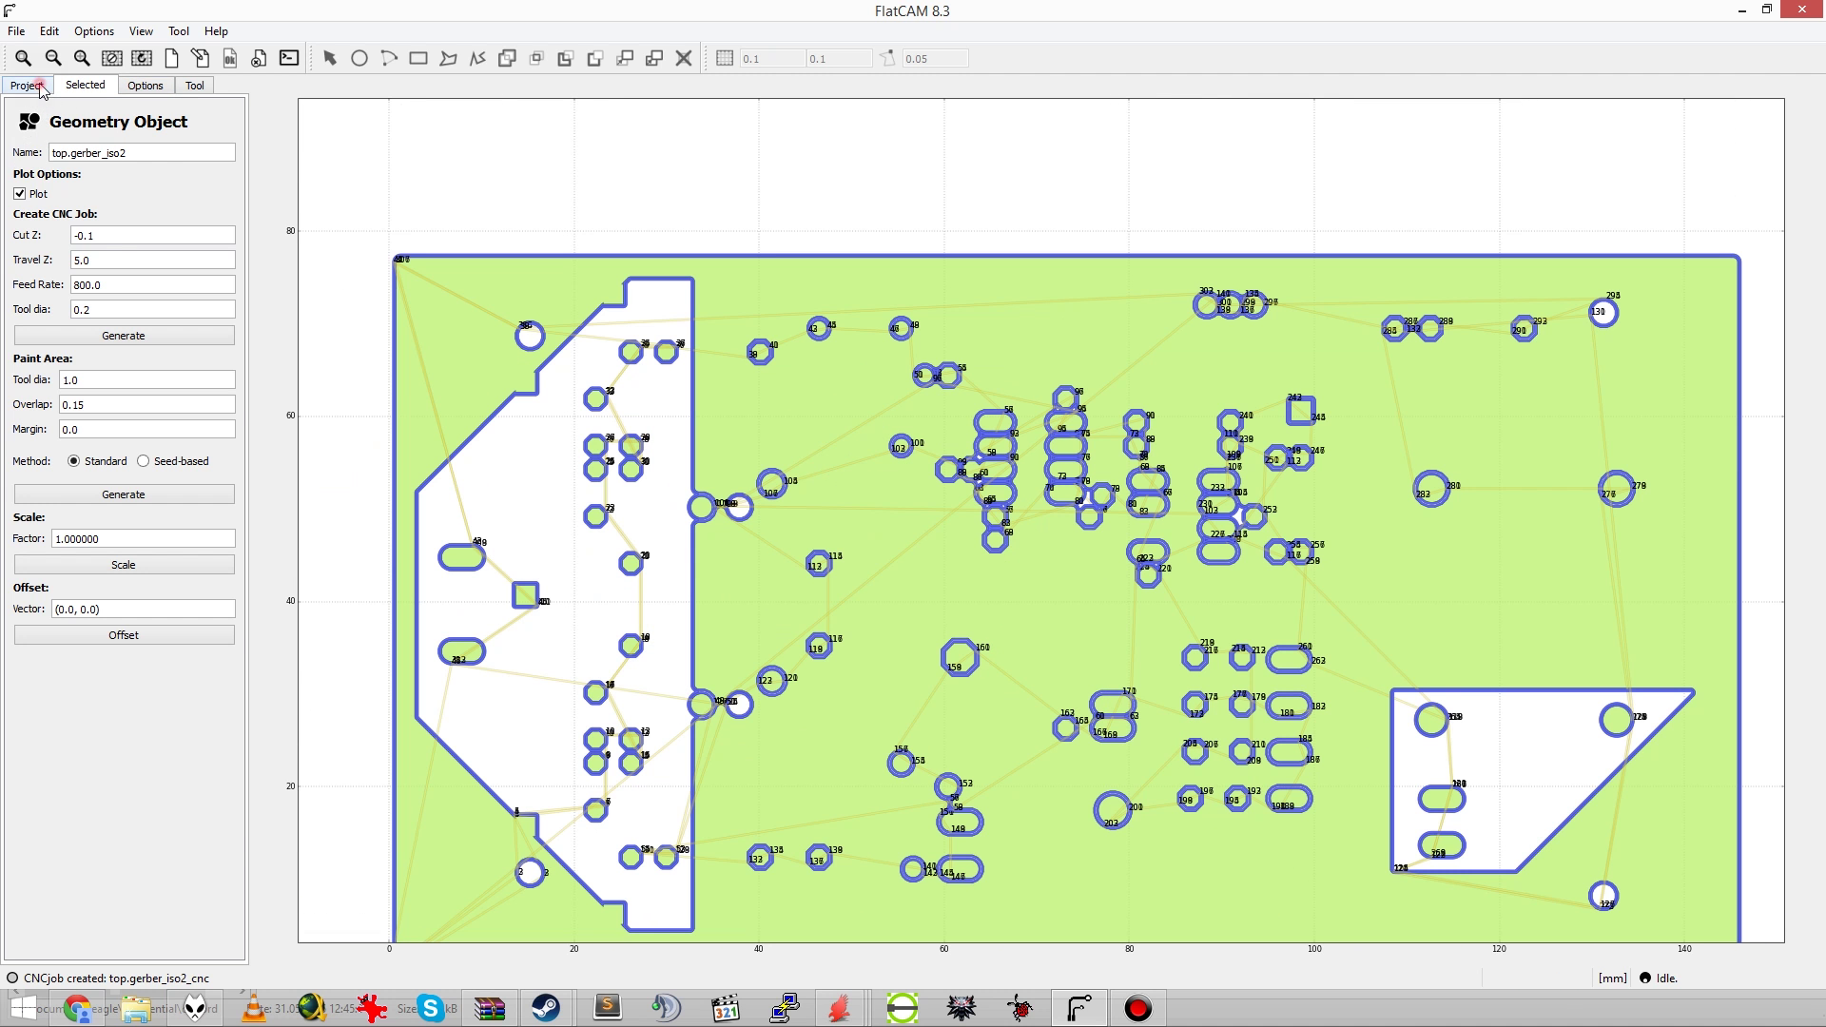
Step: Hide the toolpath plots of top.gerber_iso1_cnc and top.gerber_iso2_cnc
left_click(40, 87)
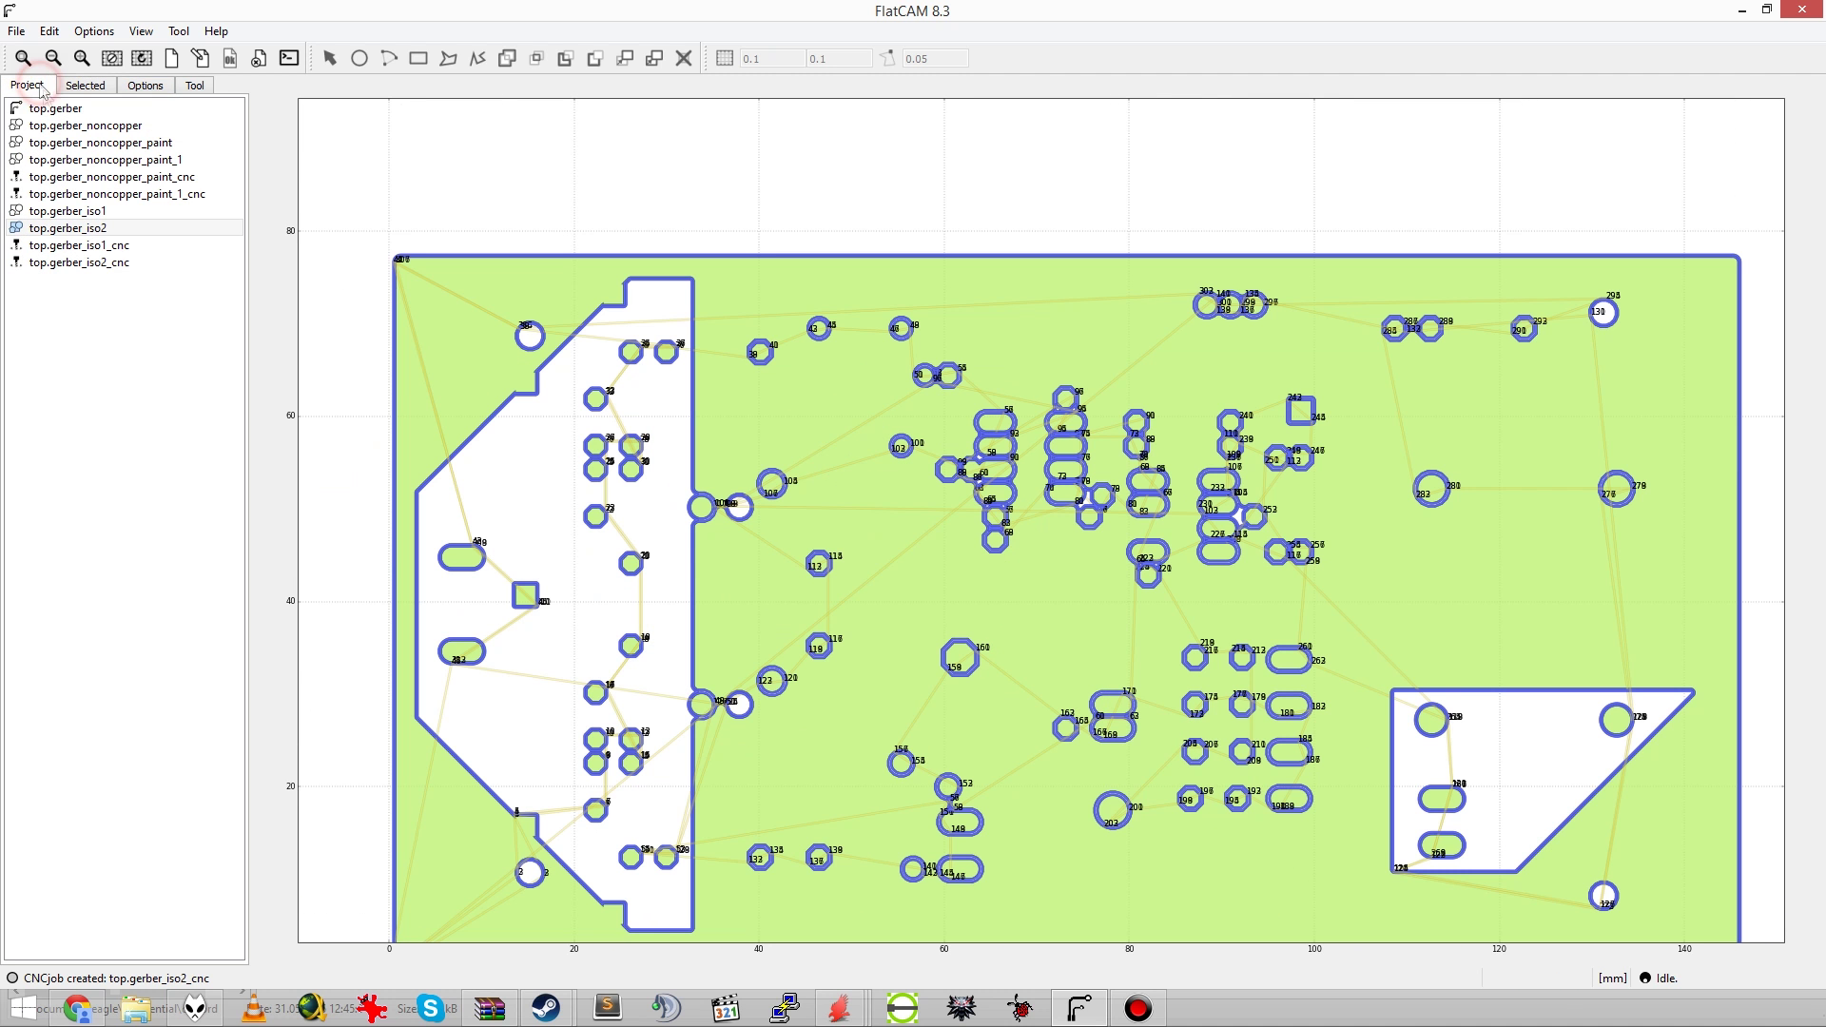
left_click(95, 211)
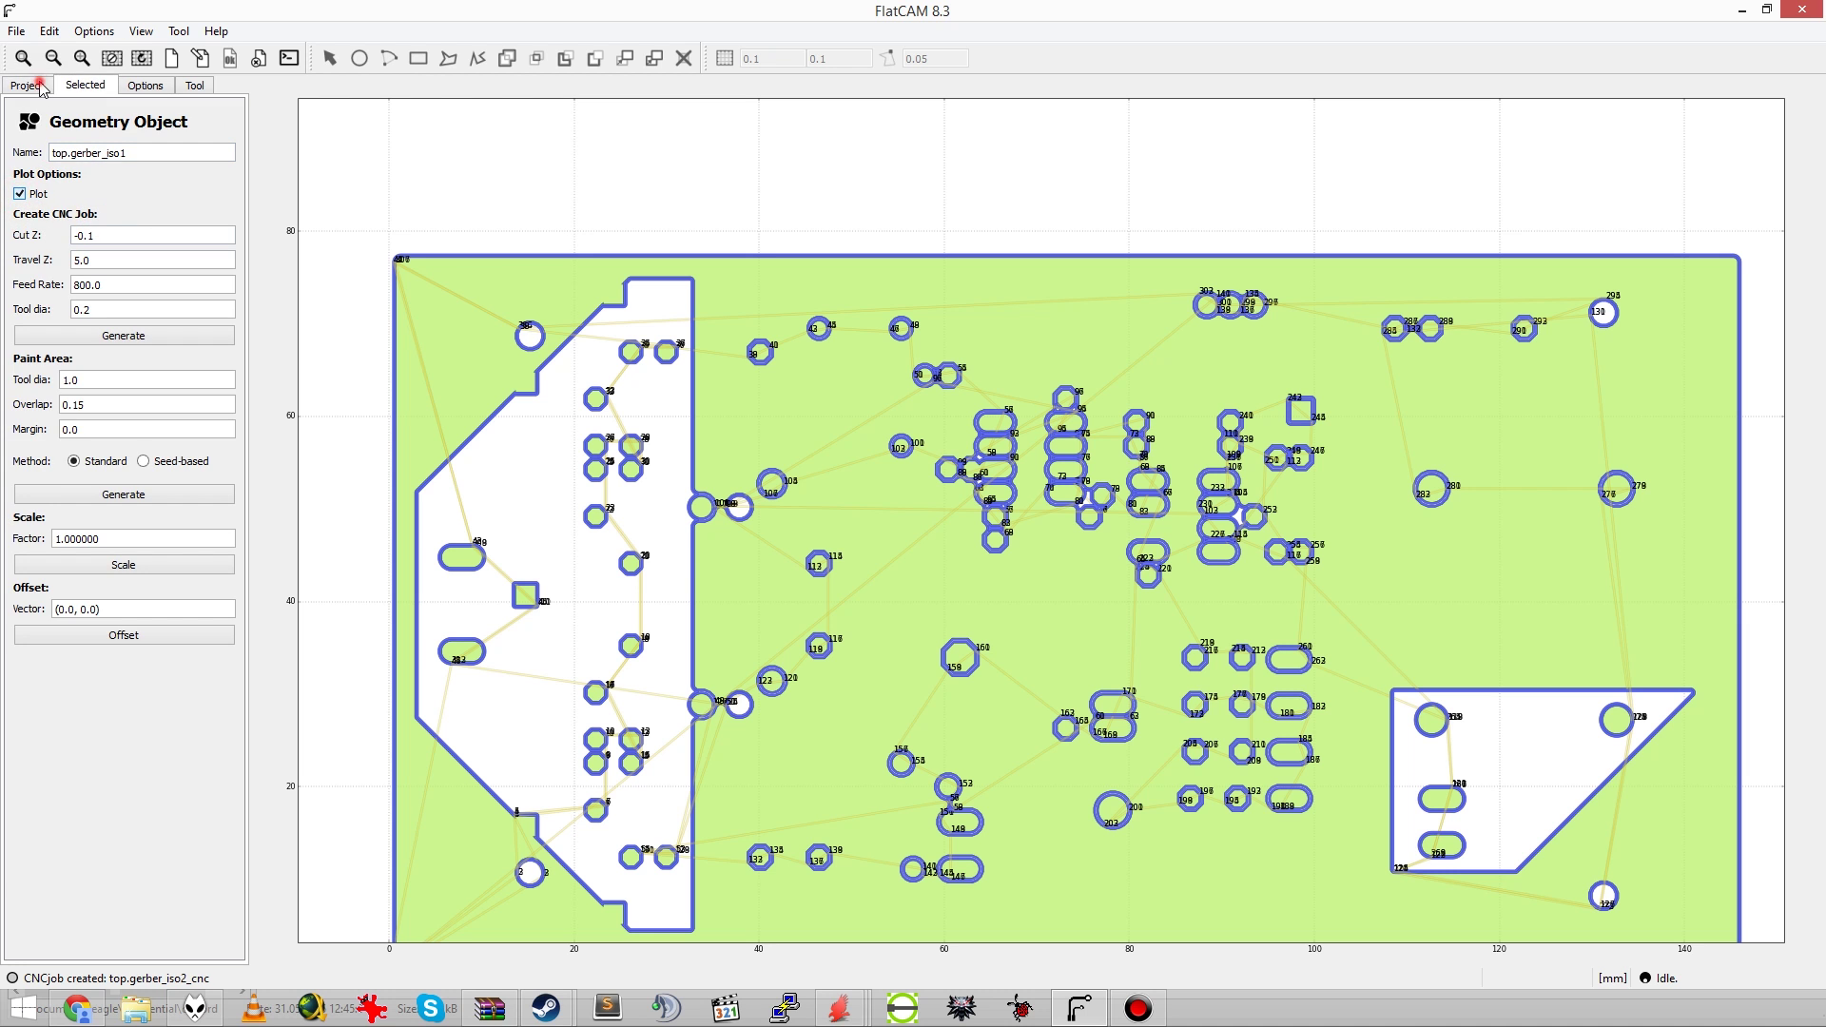
left_click(40, 88)
left_click(42, 202)
left_click(38, 85)
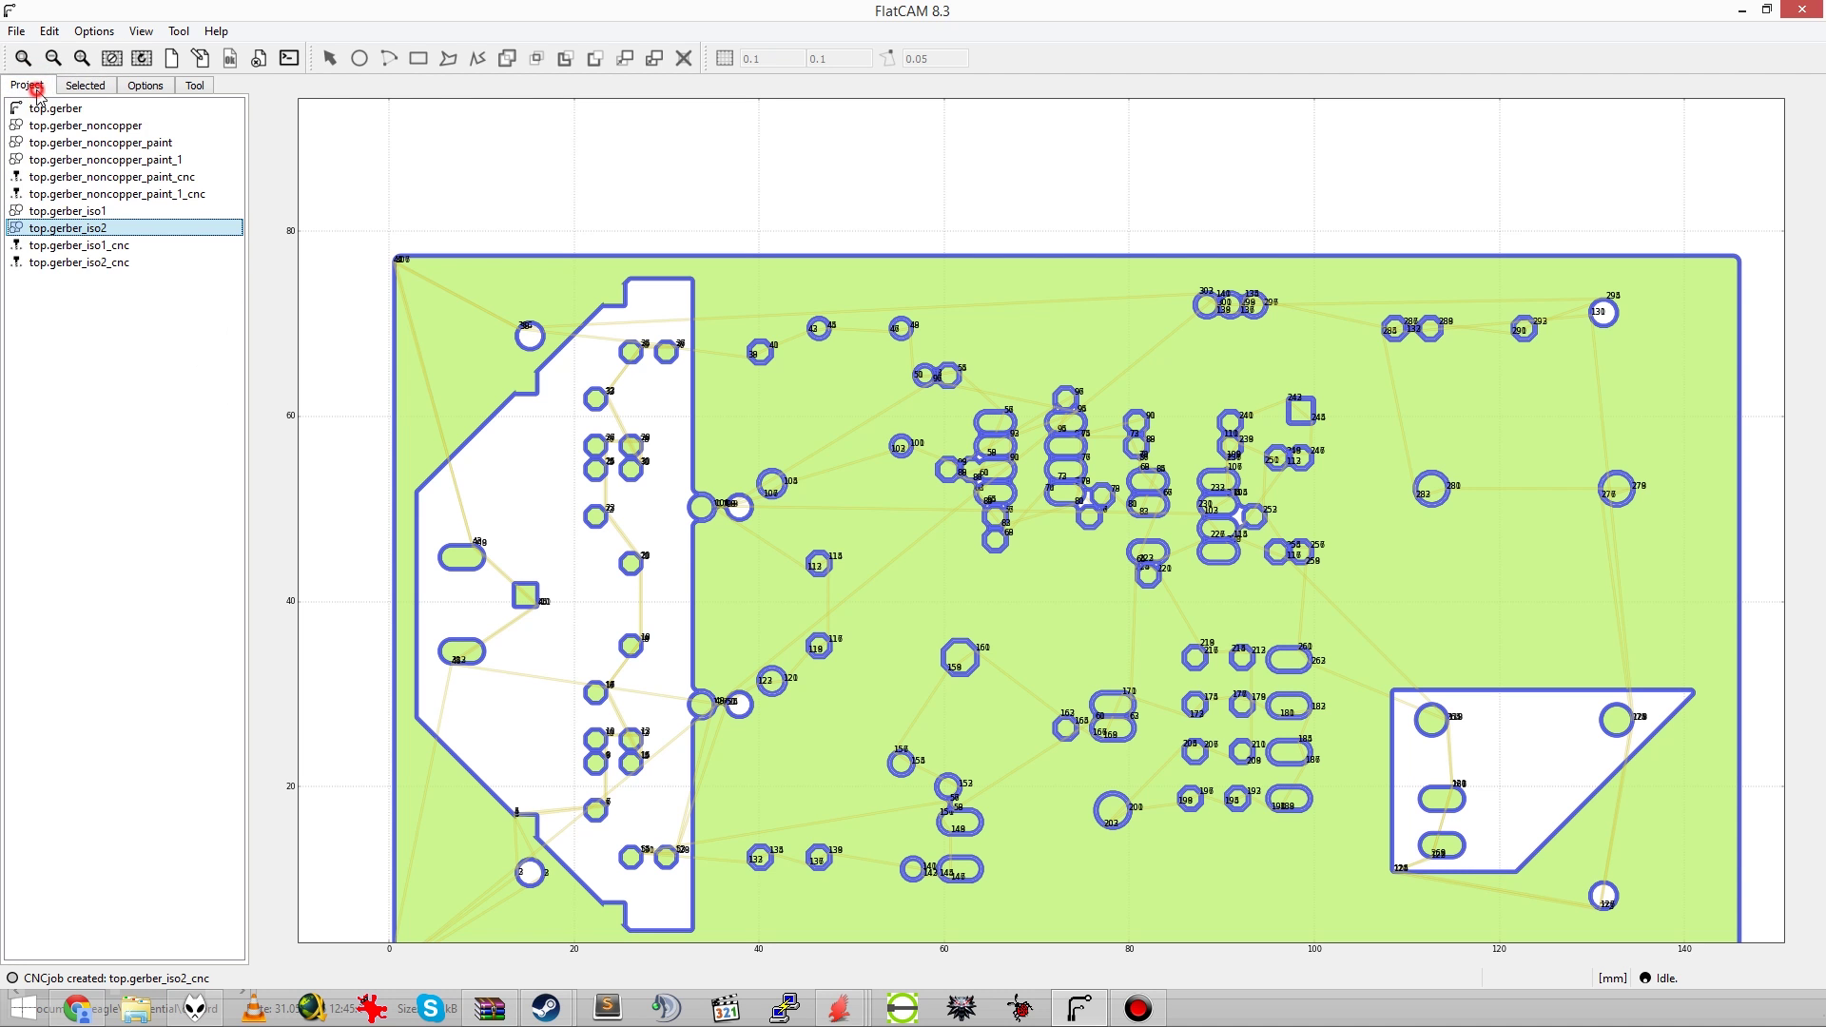
left_click(71, 246)
left_click(38, 195)
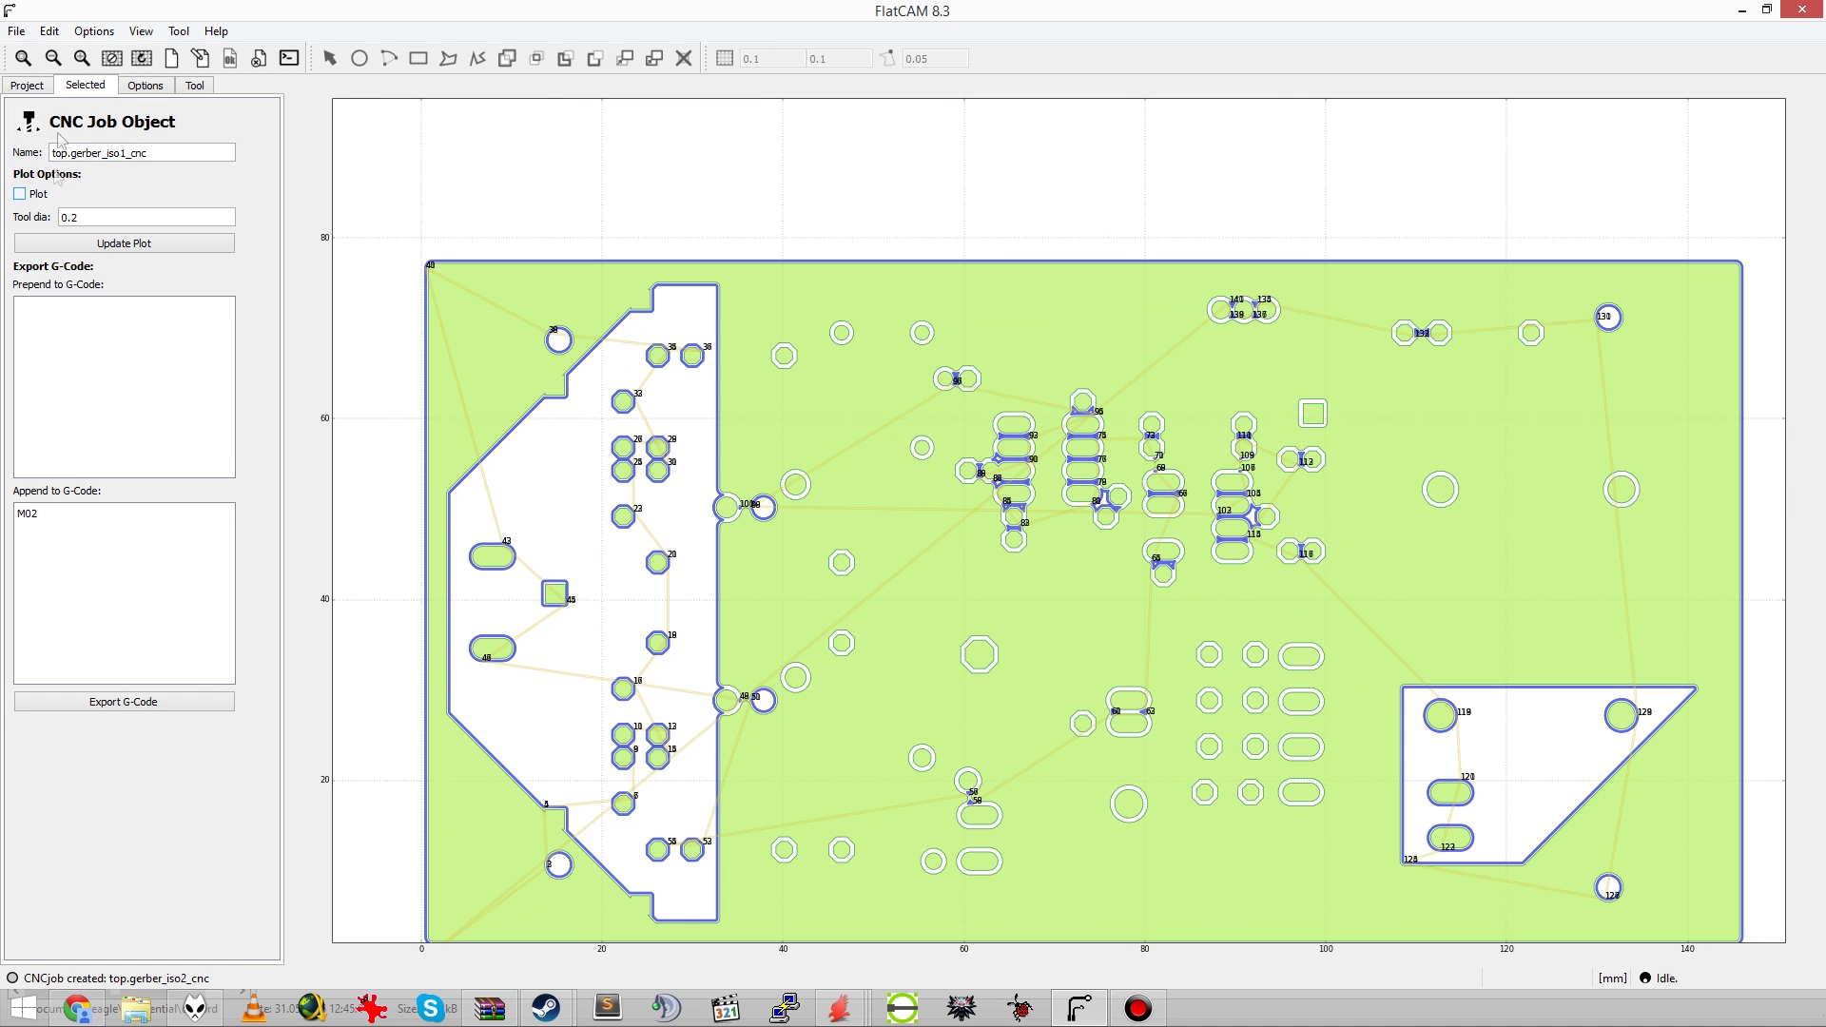
left_click(27, 85)
left_click(67, 258)
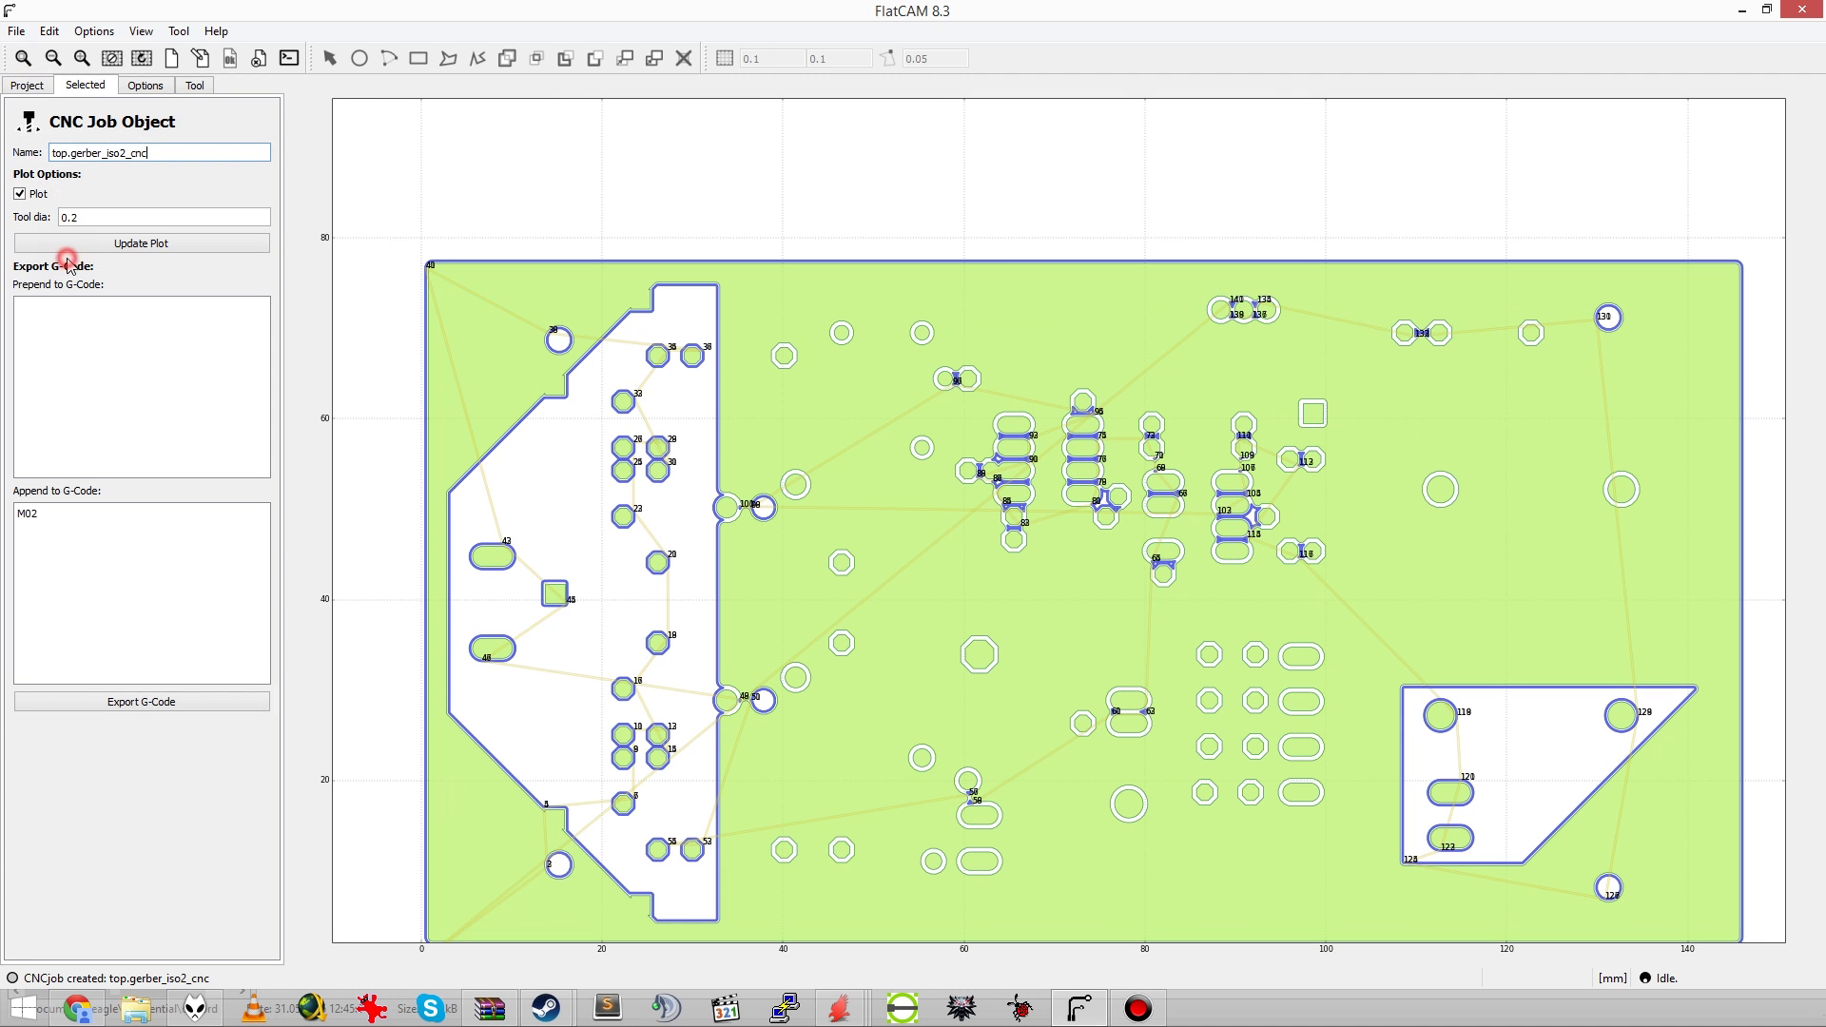
left_click(43, 195)
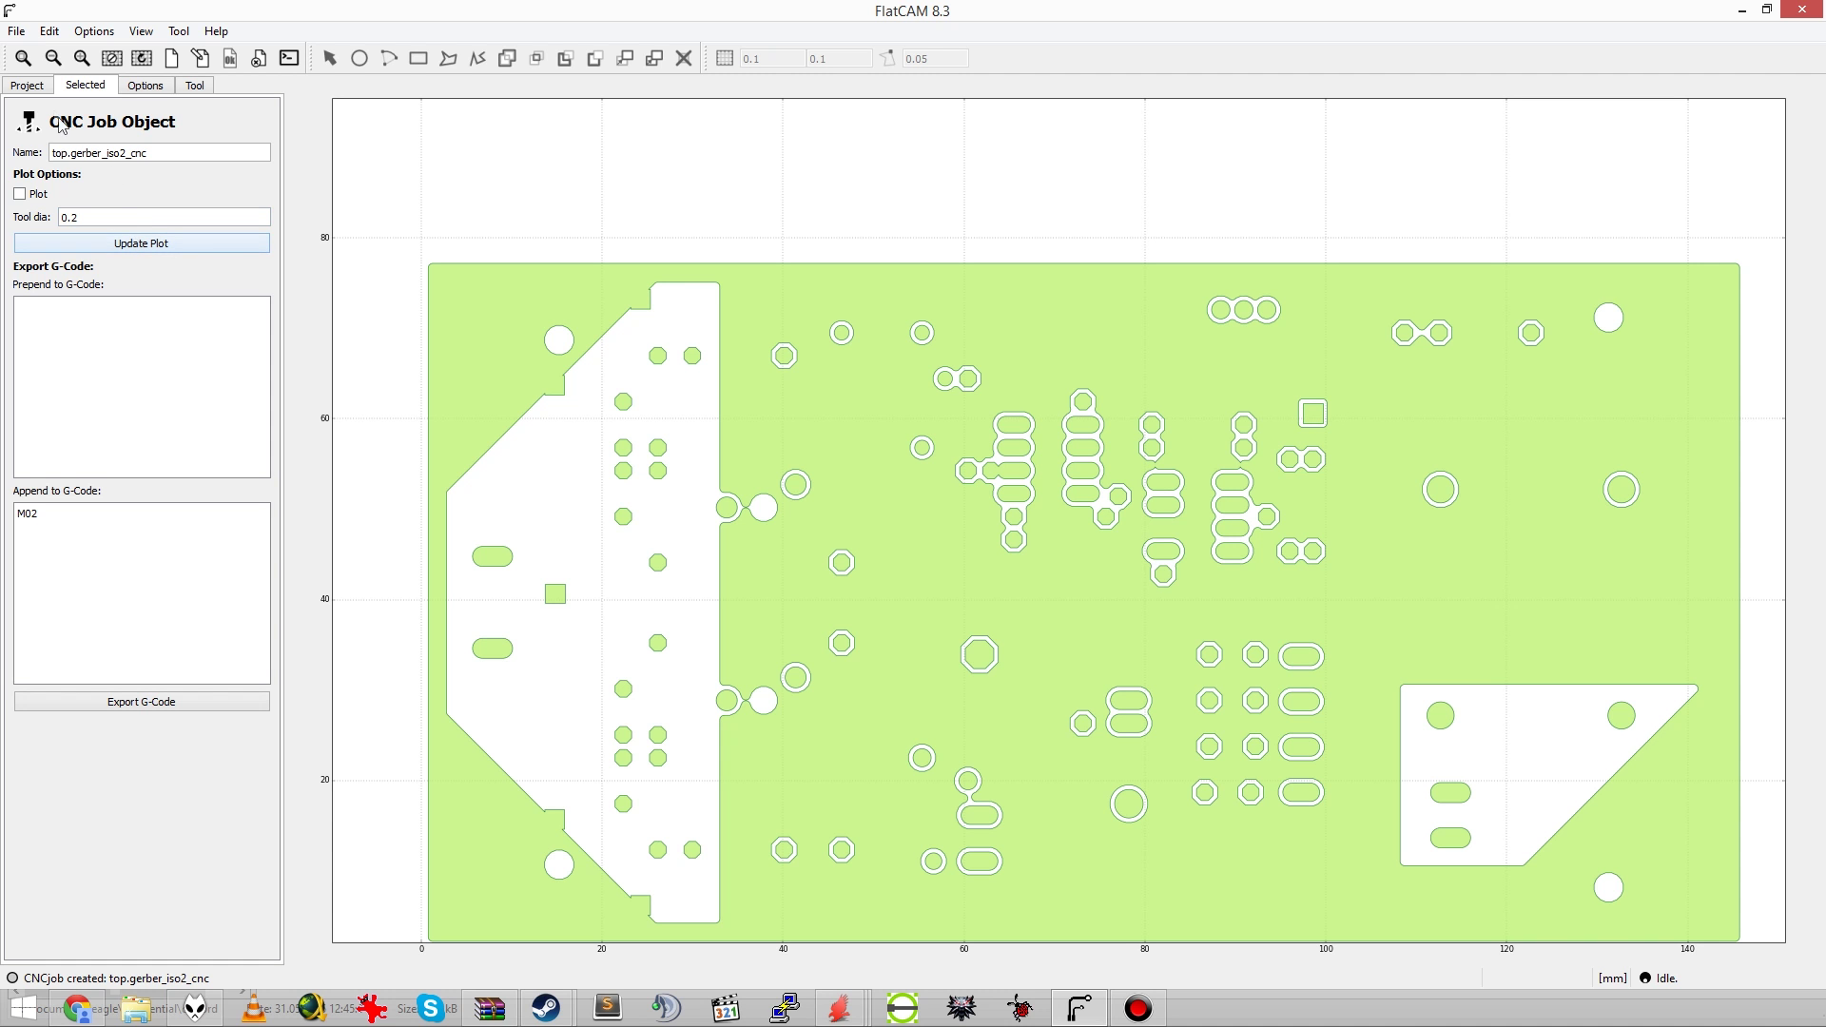
Step: Bring up the Open Excellon file chooser on the gerber folder, then switch to EAGLE
left_click(40, 88)
left_click(16, 31)
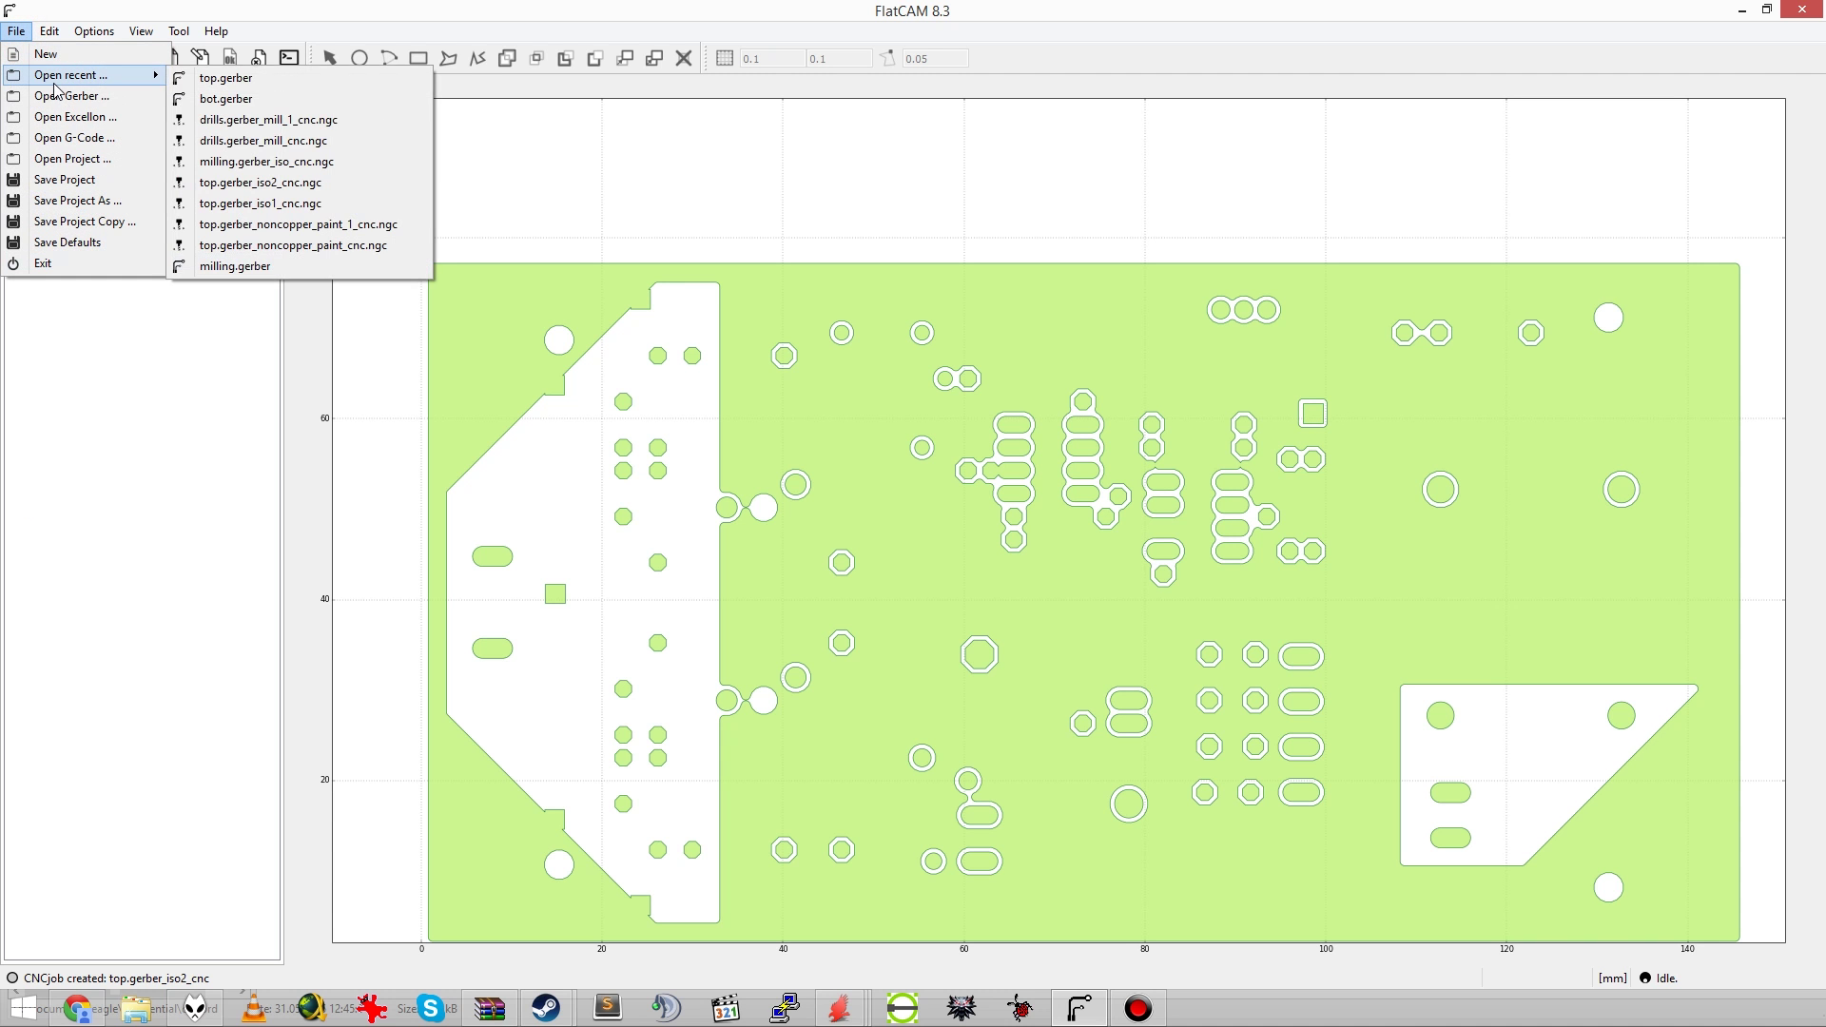
left_click(83, 116)
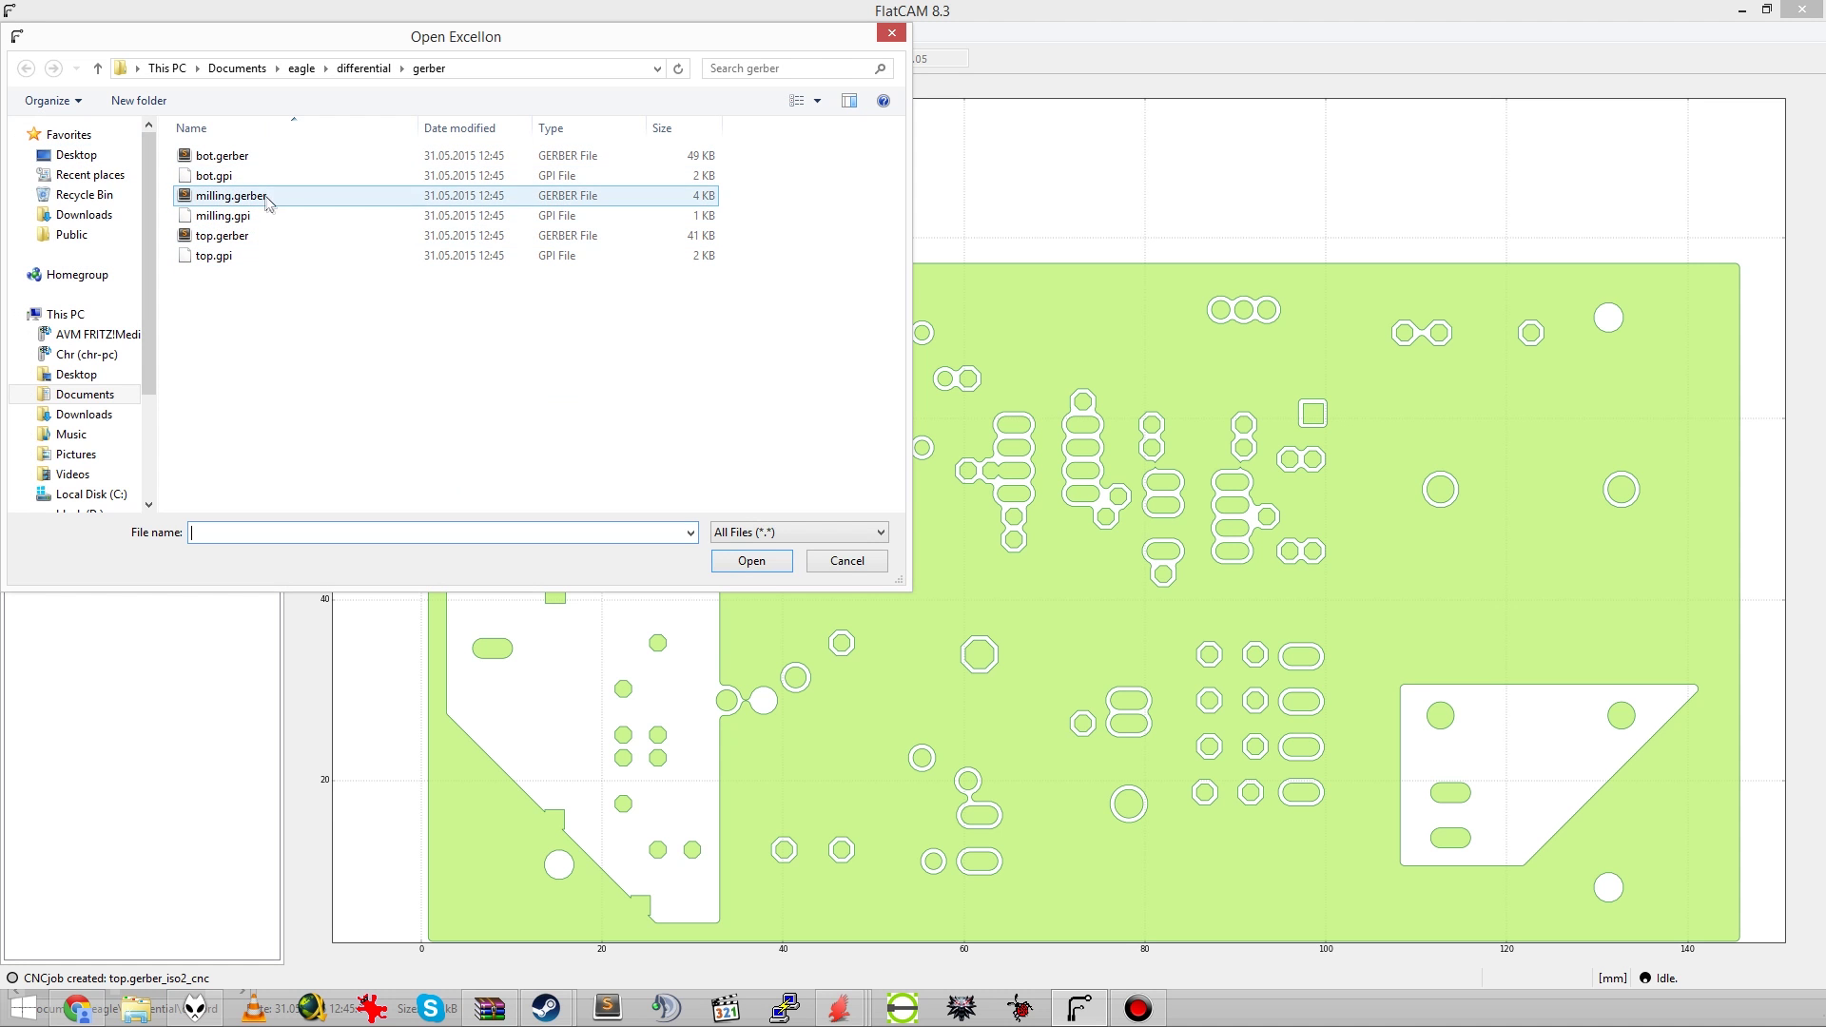
left_click(850, 1007)
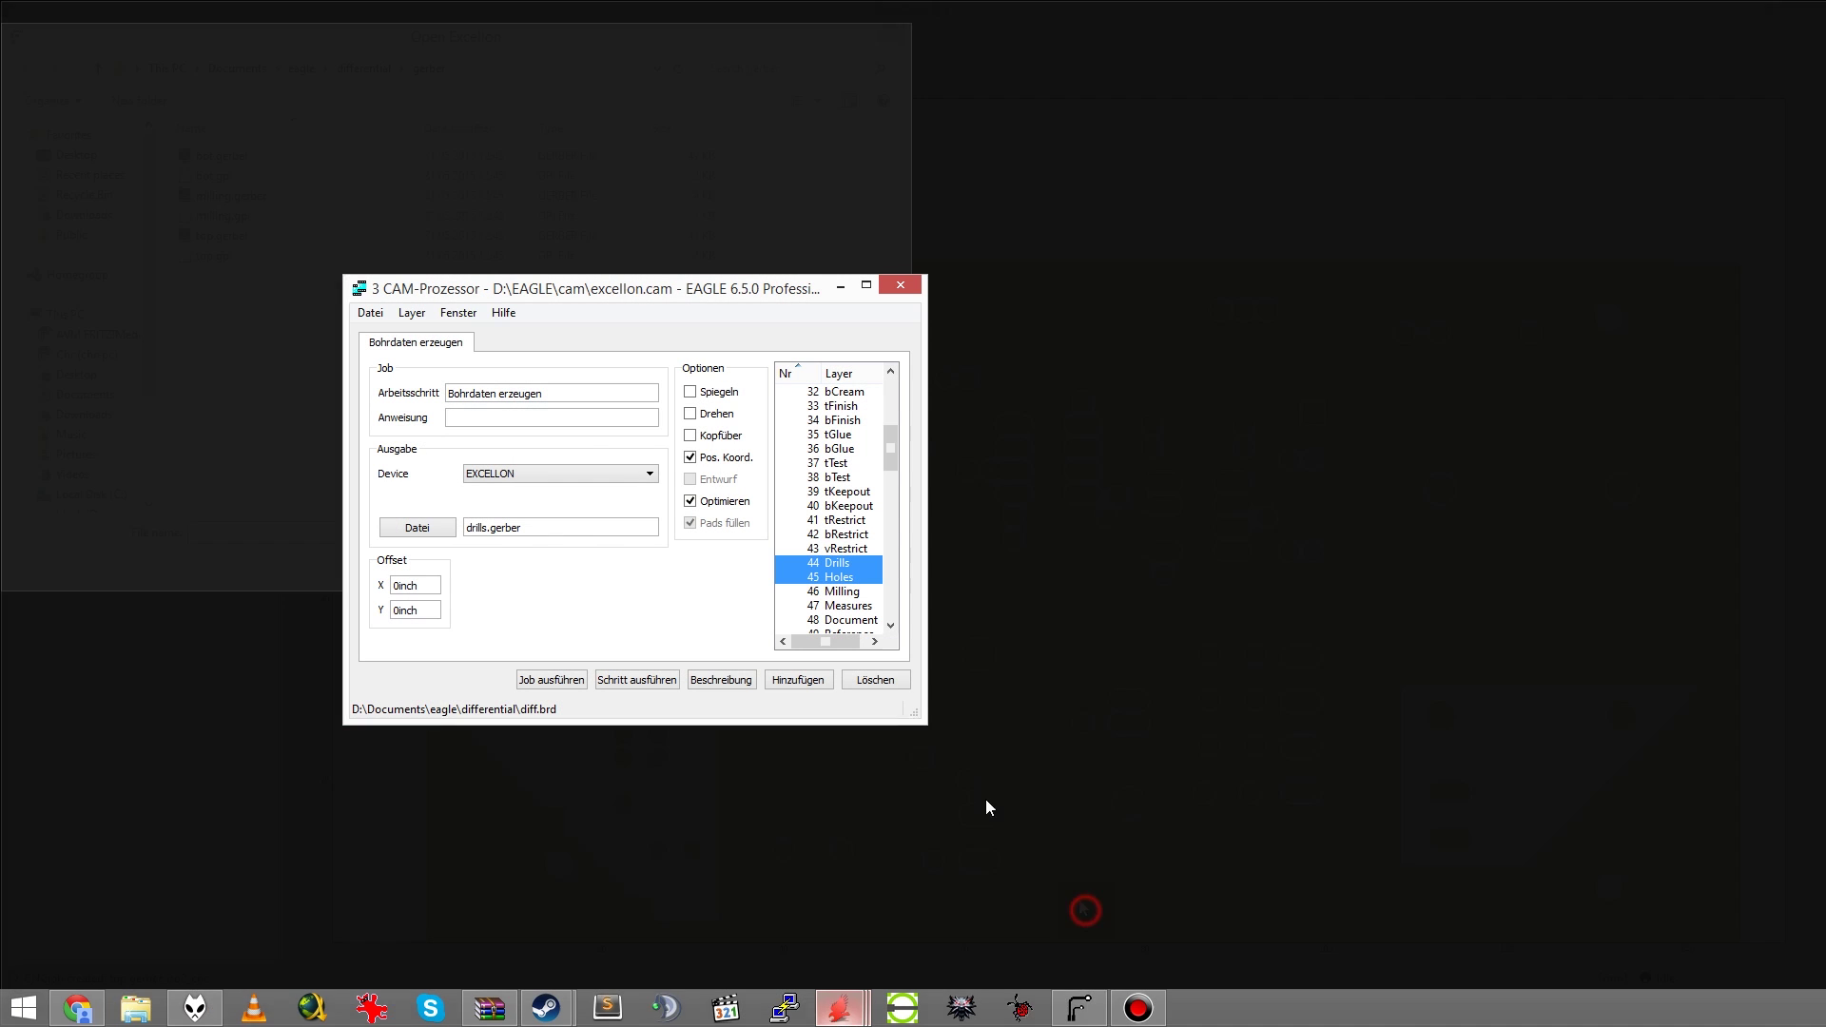
Step: Export the Drills and Holes layers from EAGLE as gerber/drills.gerber, then open it in FlatCAM
left_click(1094, 908)
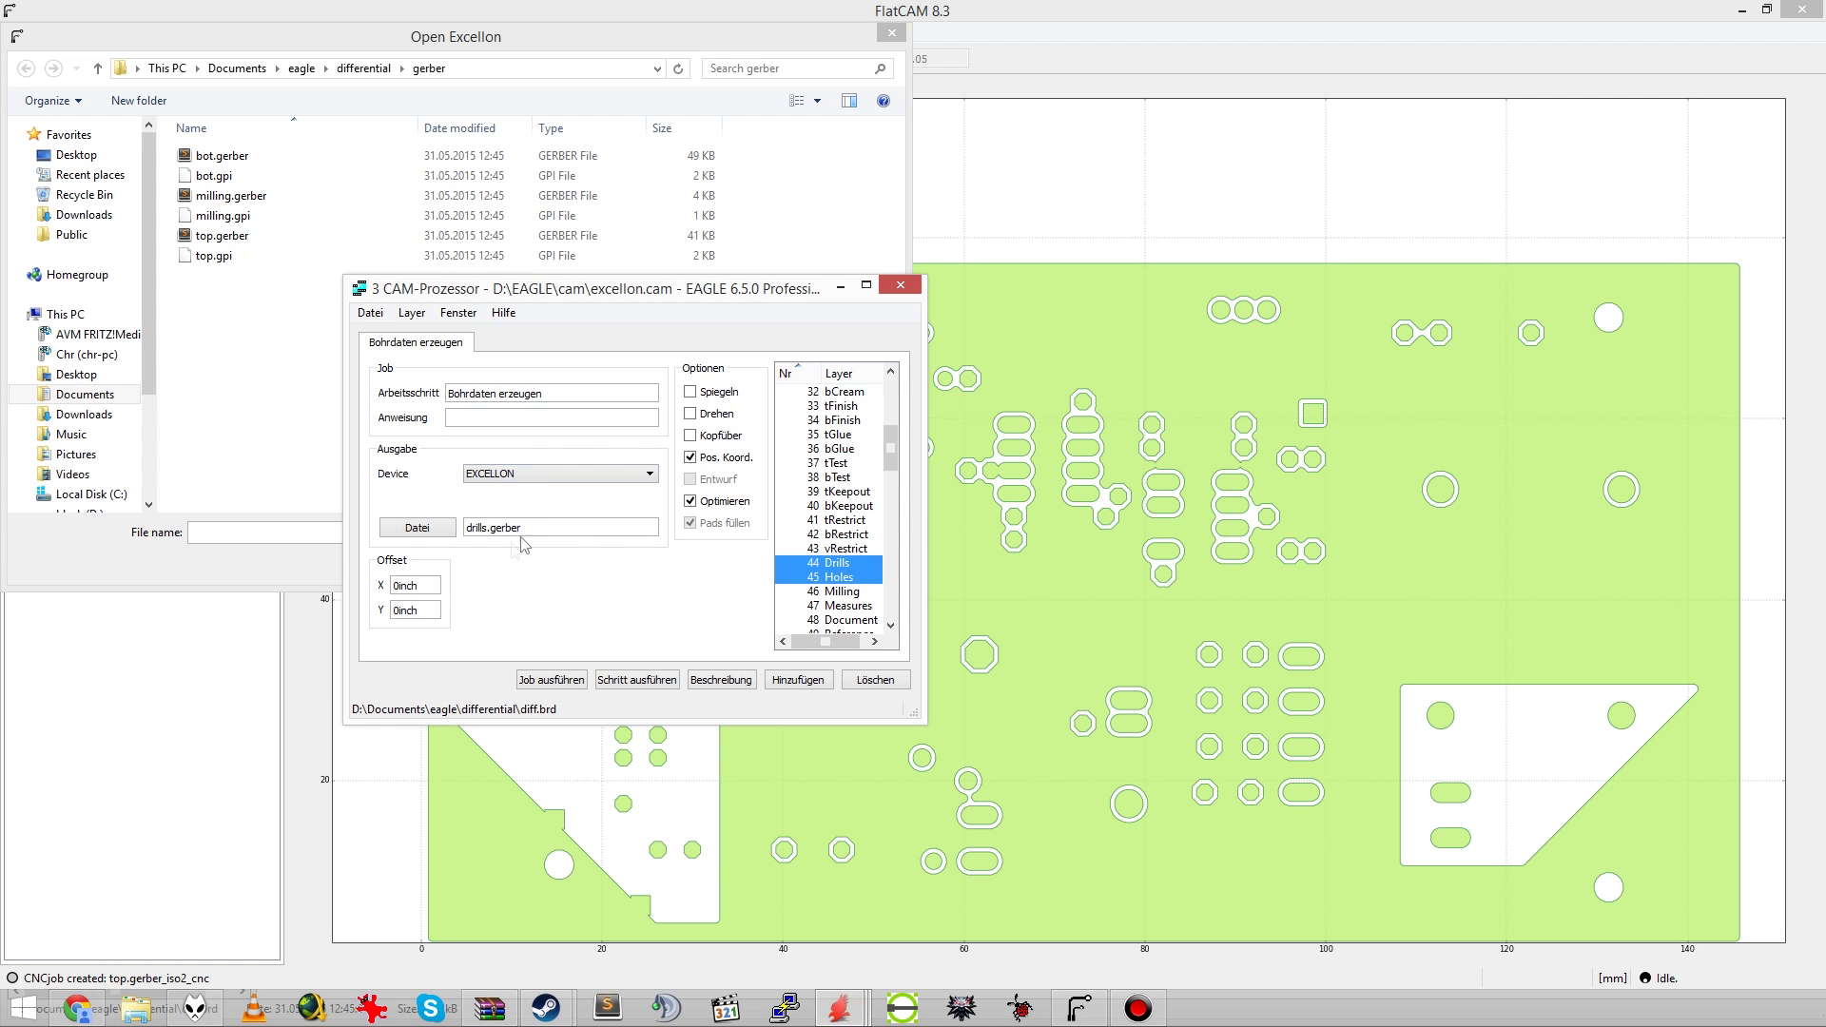
left_click(417, 527)
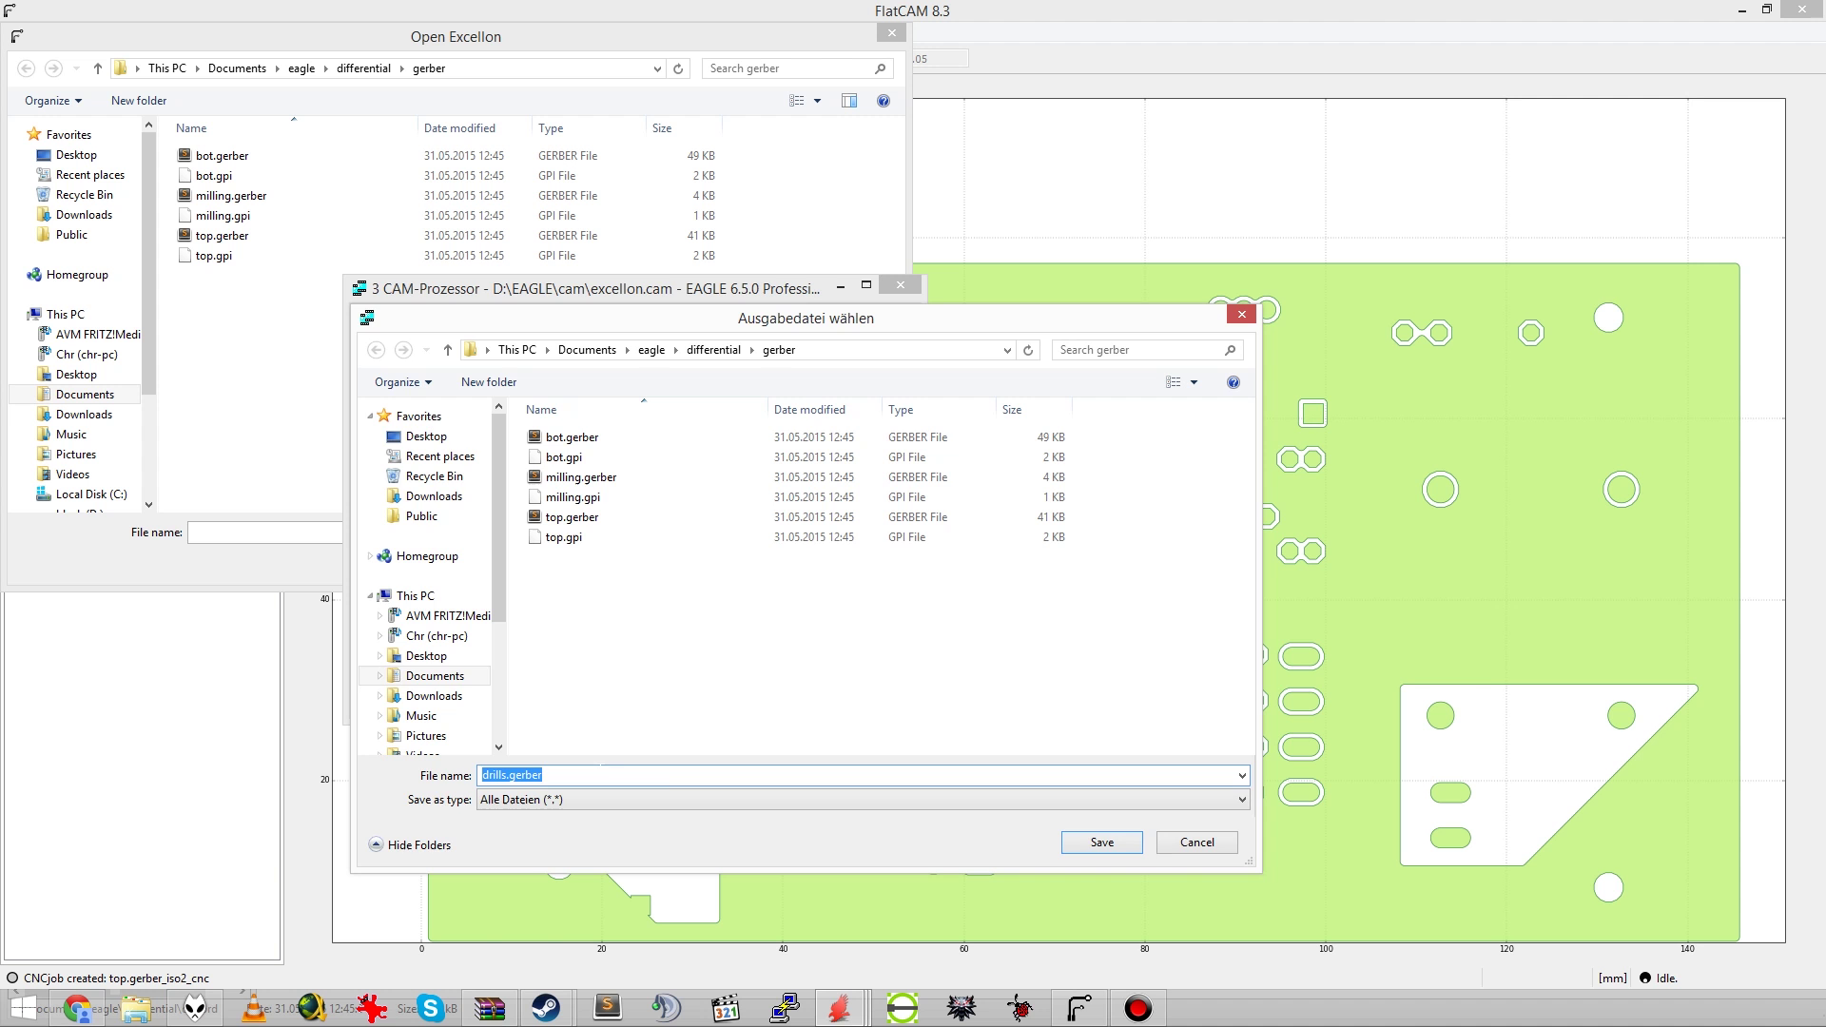
left_click(1102, 842)
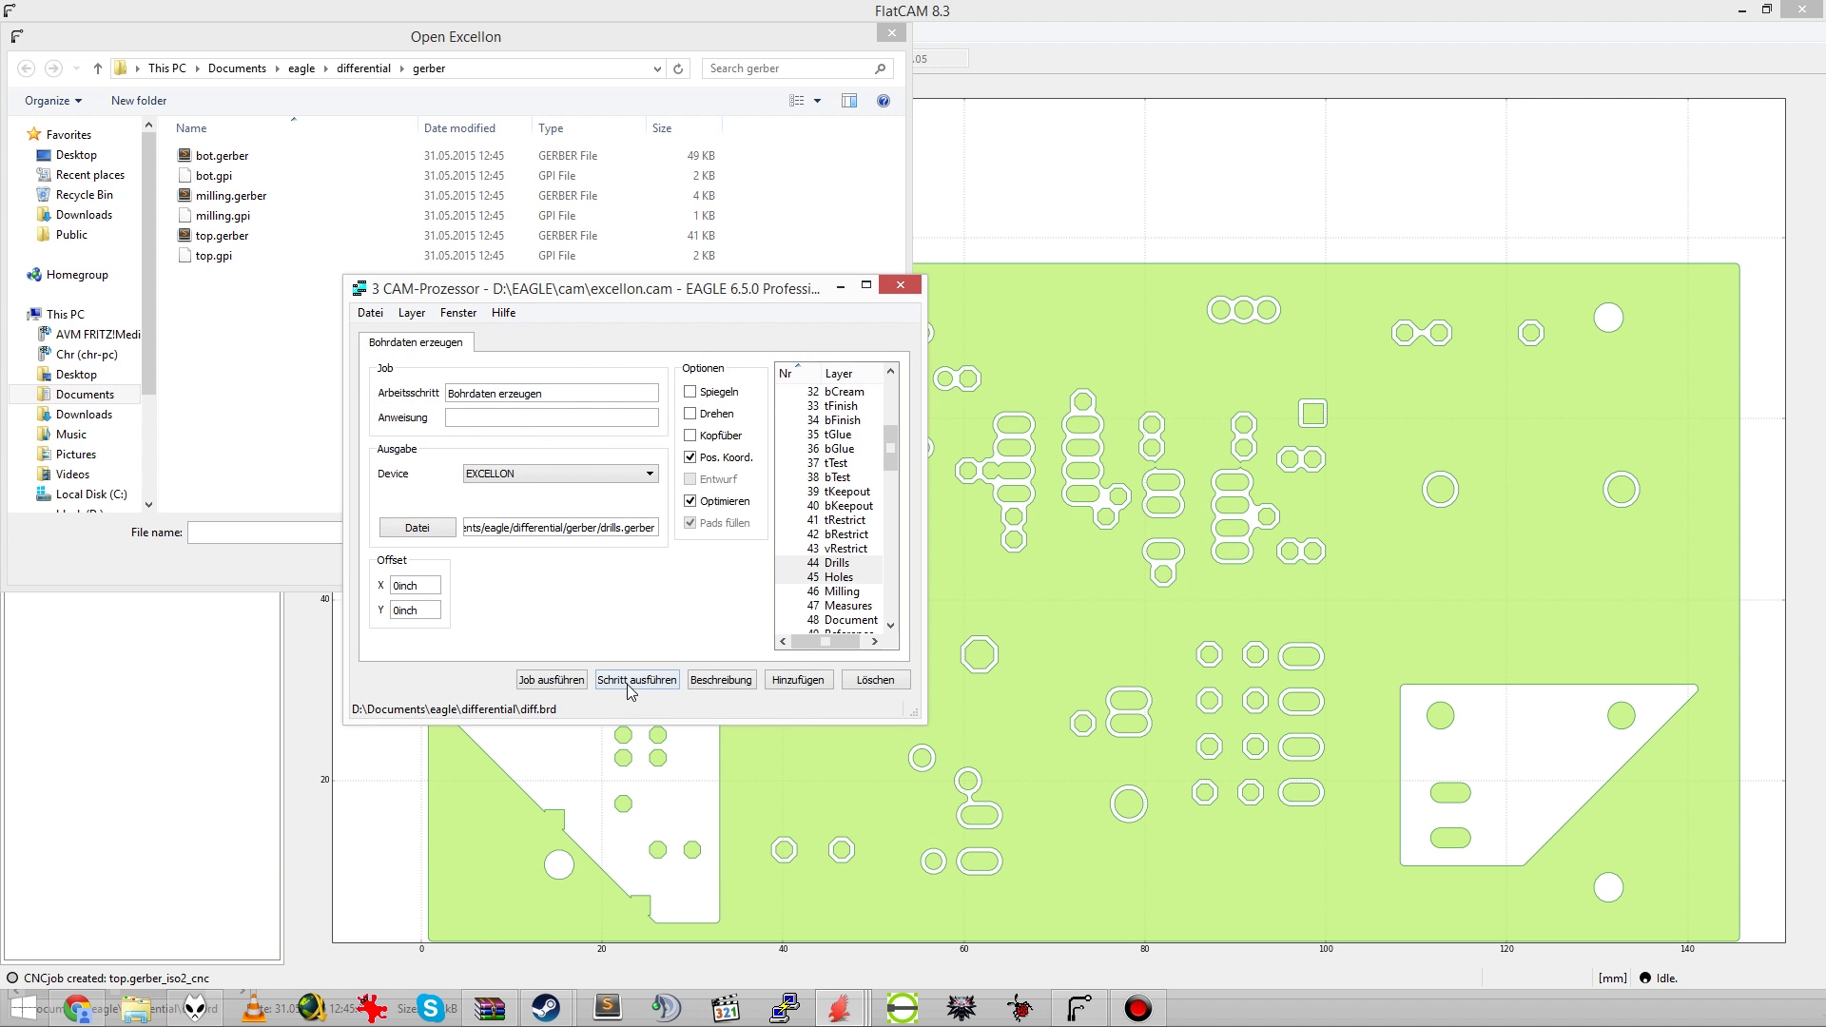
left_click(628, 683)
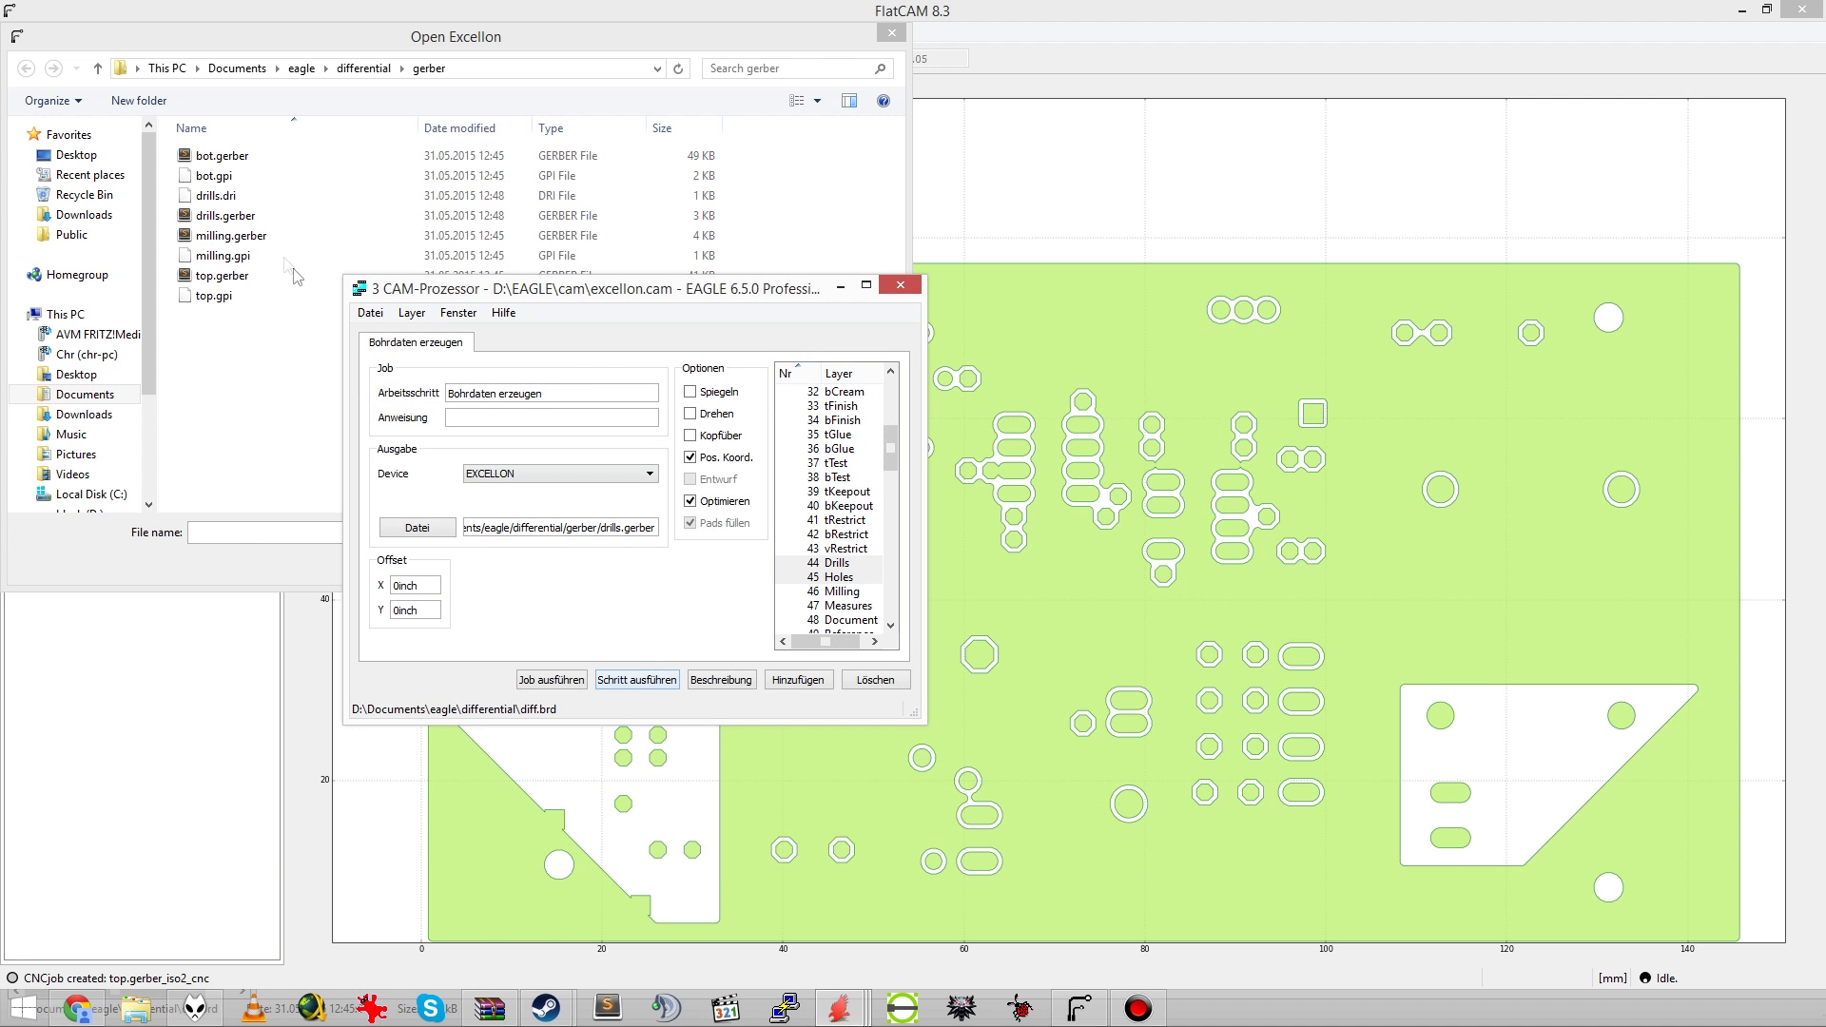
left_click(226, 216)
double_click(227, 216)
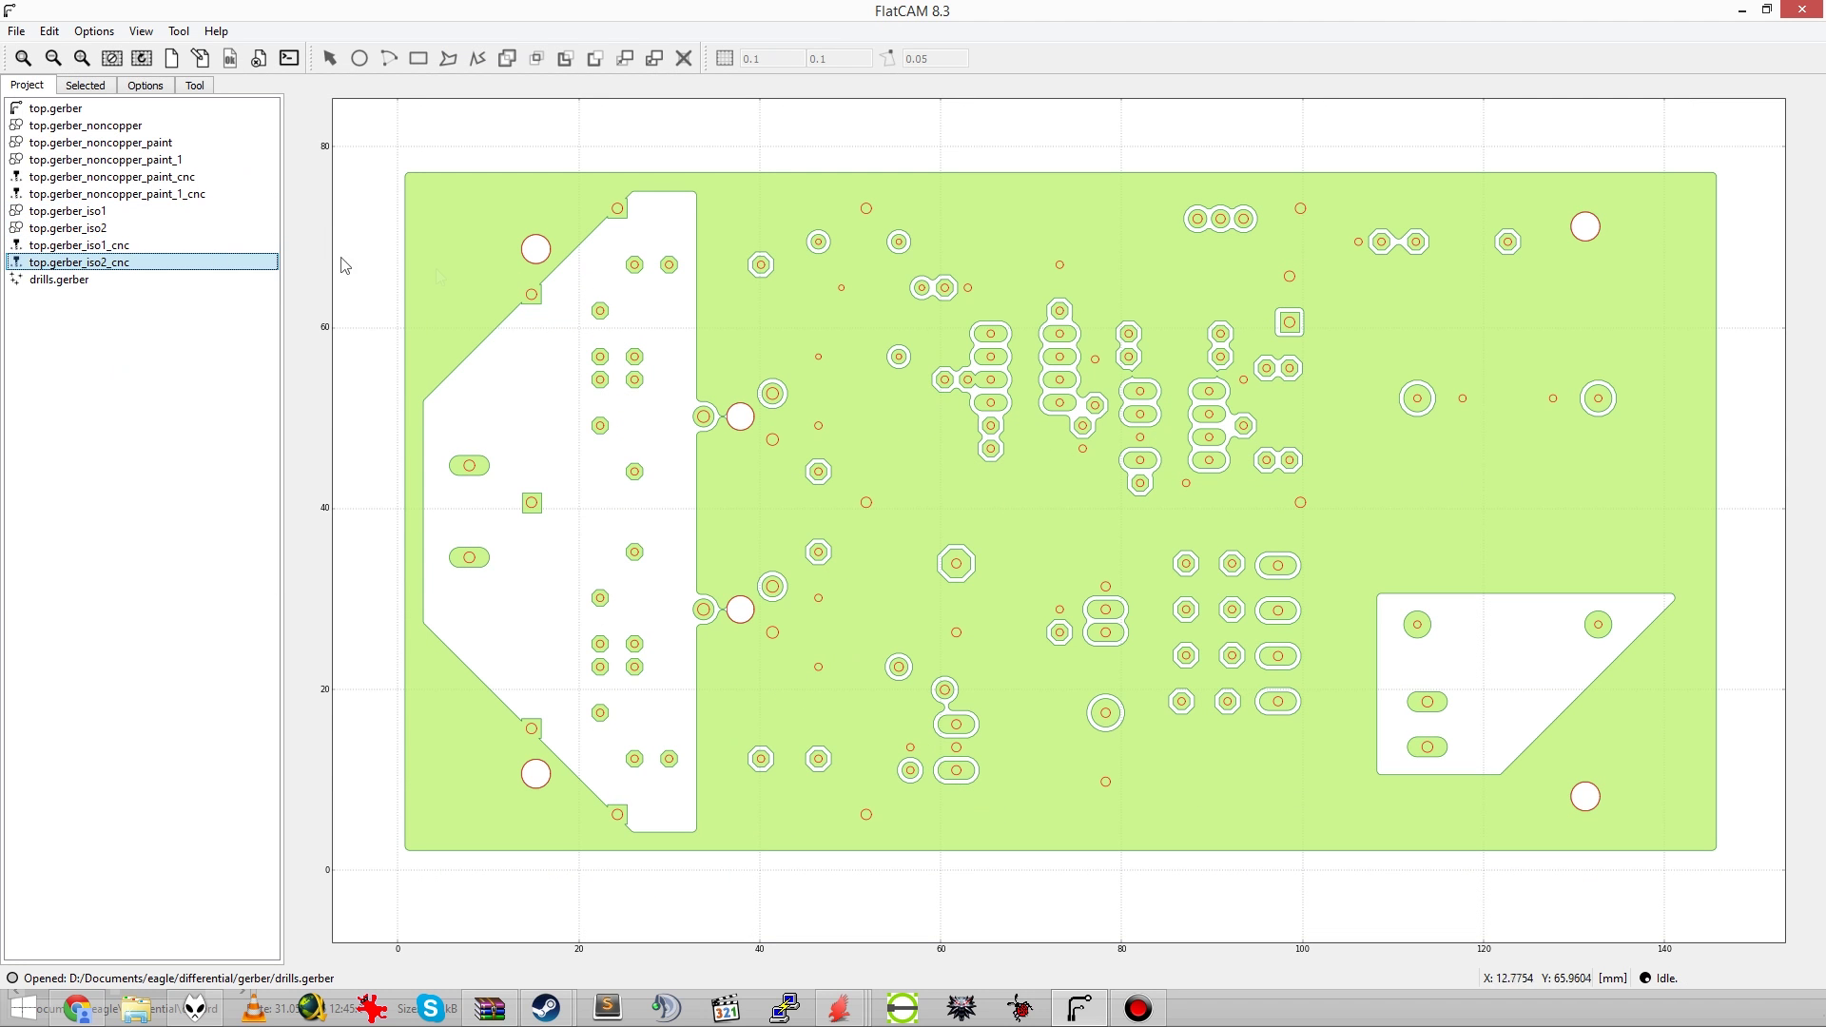
Step: Show the drills.gerber properties and review the 0.8001 and 0.6096 tools in the Tools table
double_click(72, 281)
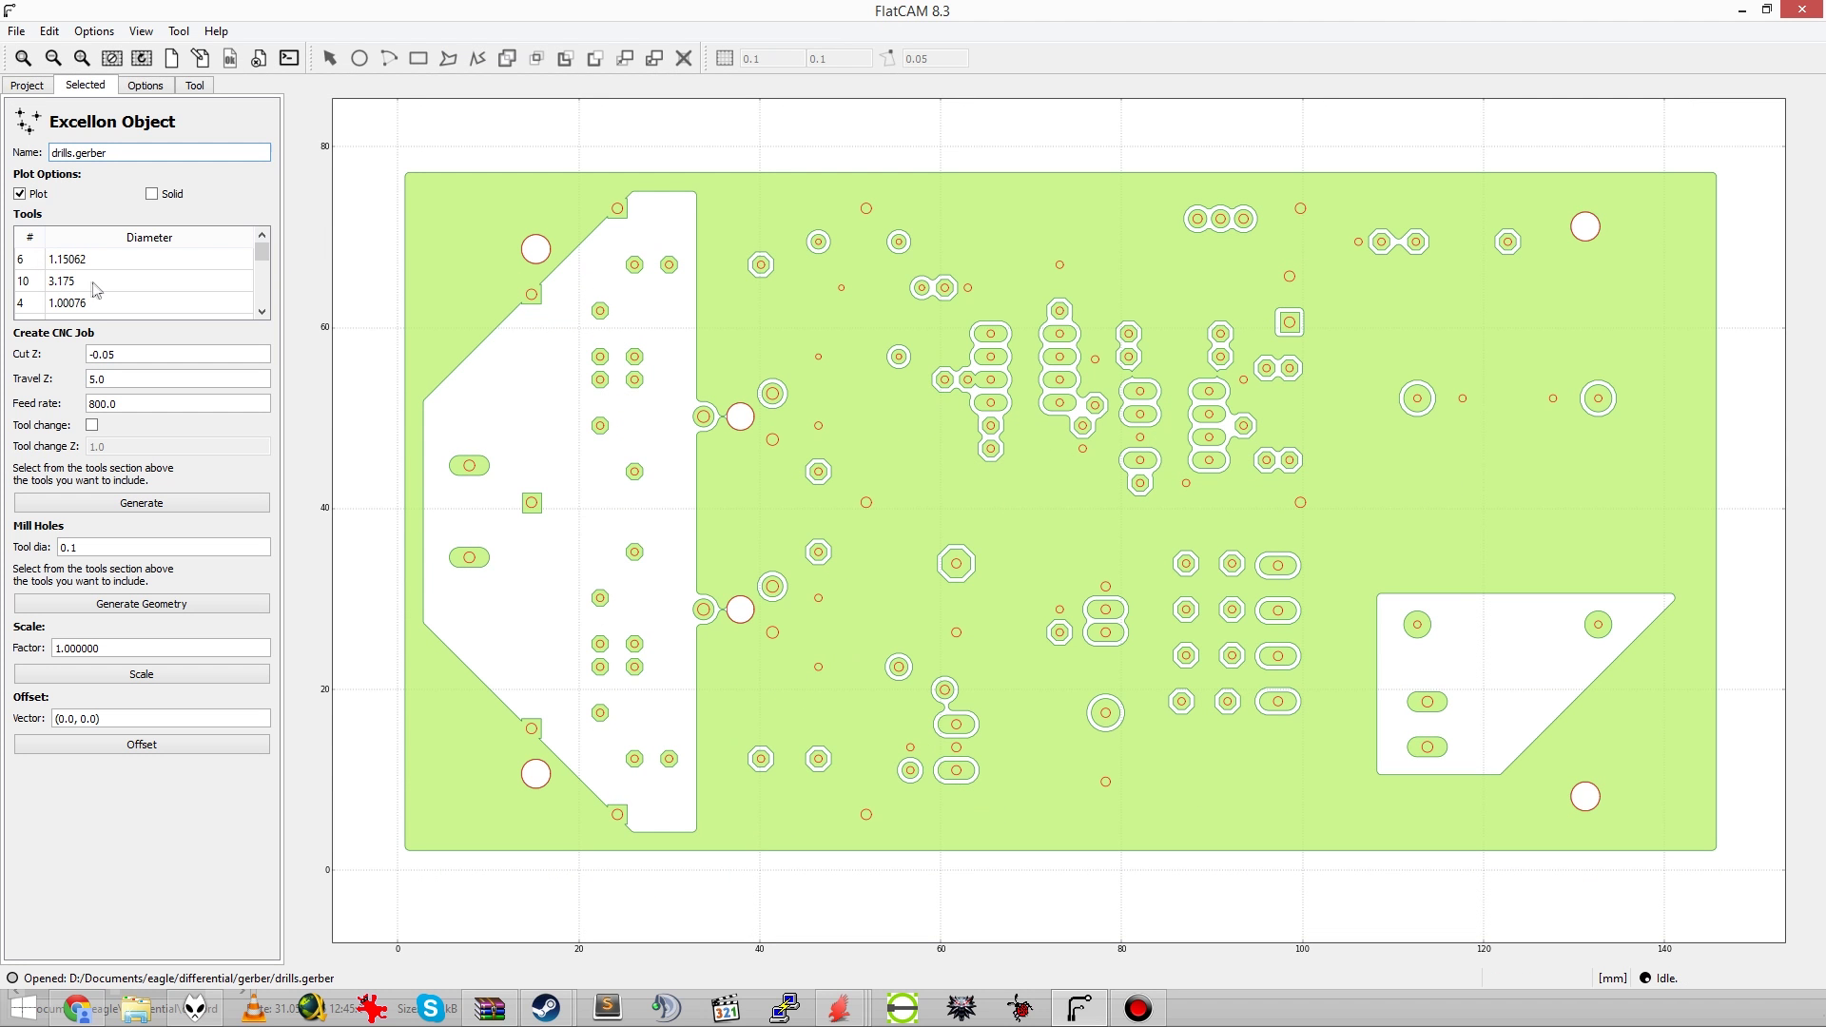
left_click_drag(263, 259, 263, 266)
left_click(28, 281)
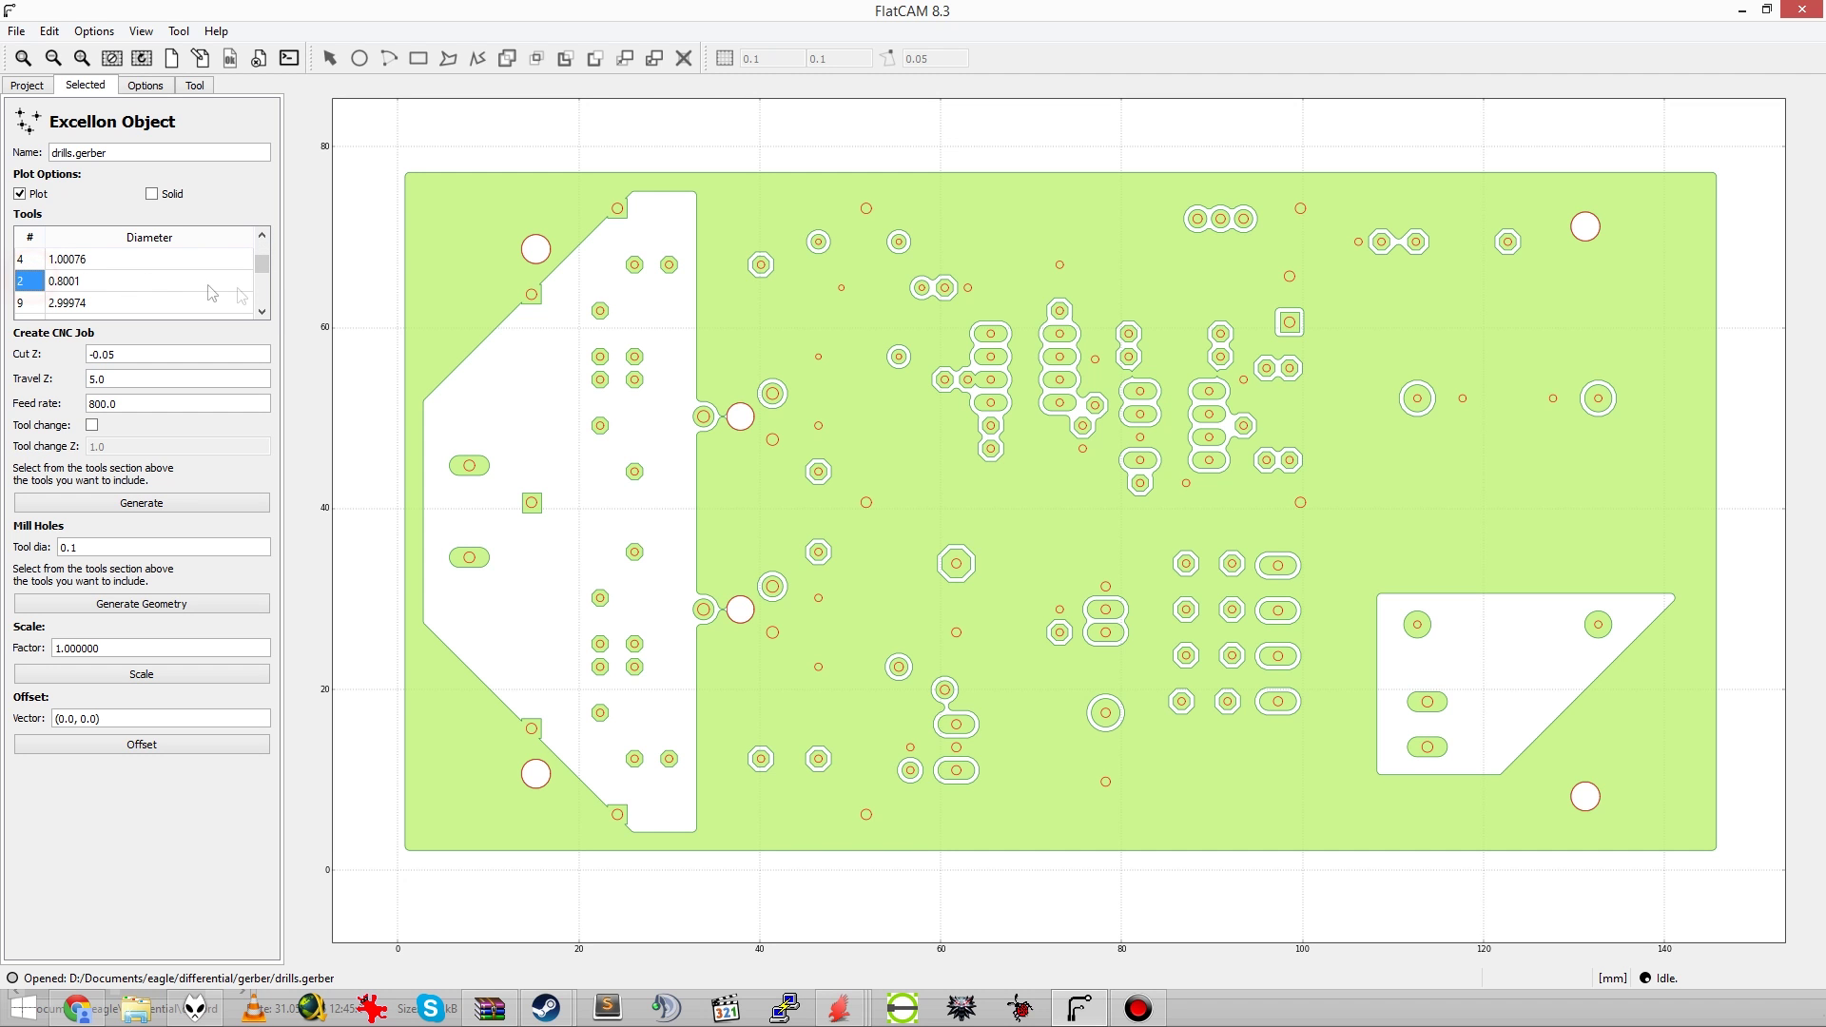
scroll(260, 301, "down", 3)
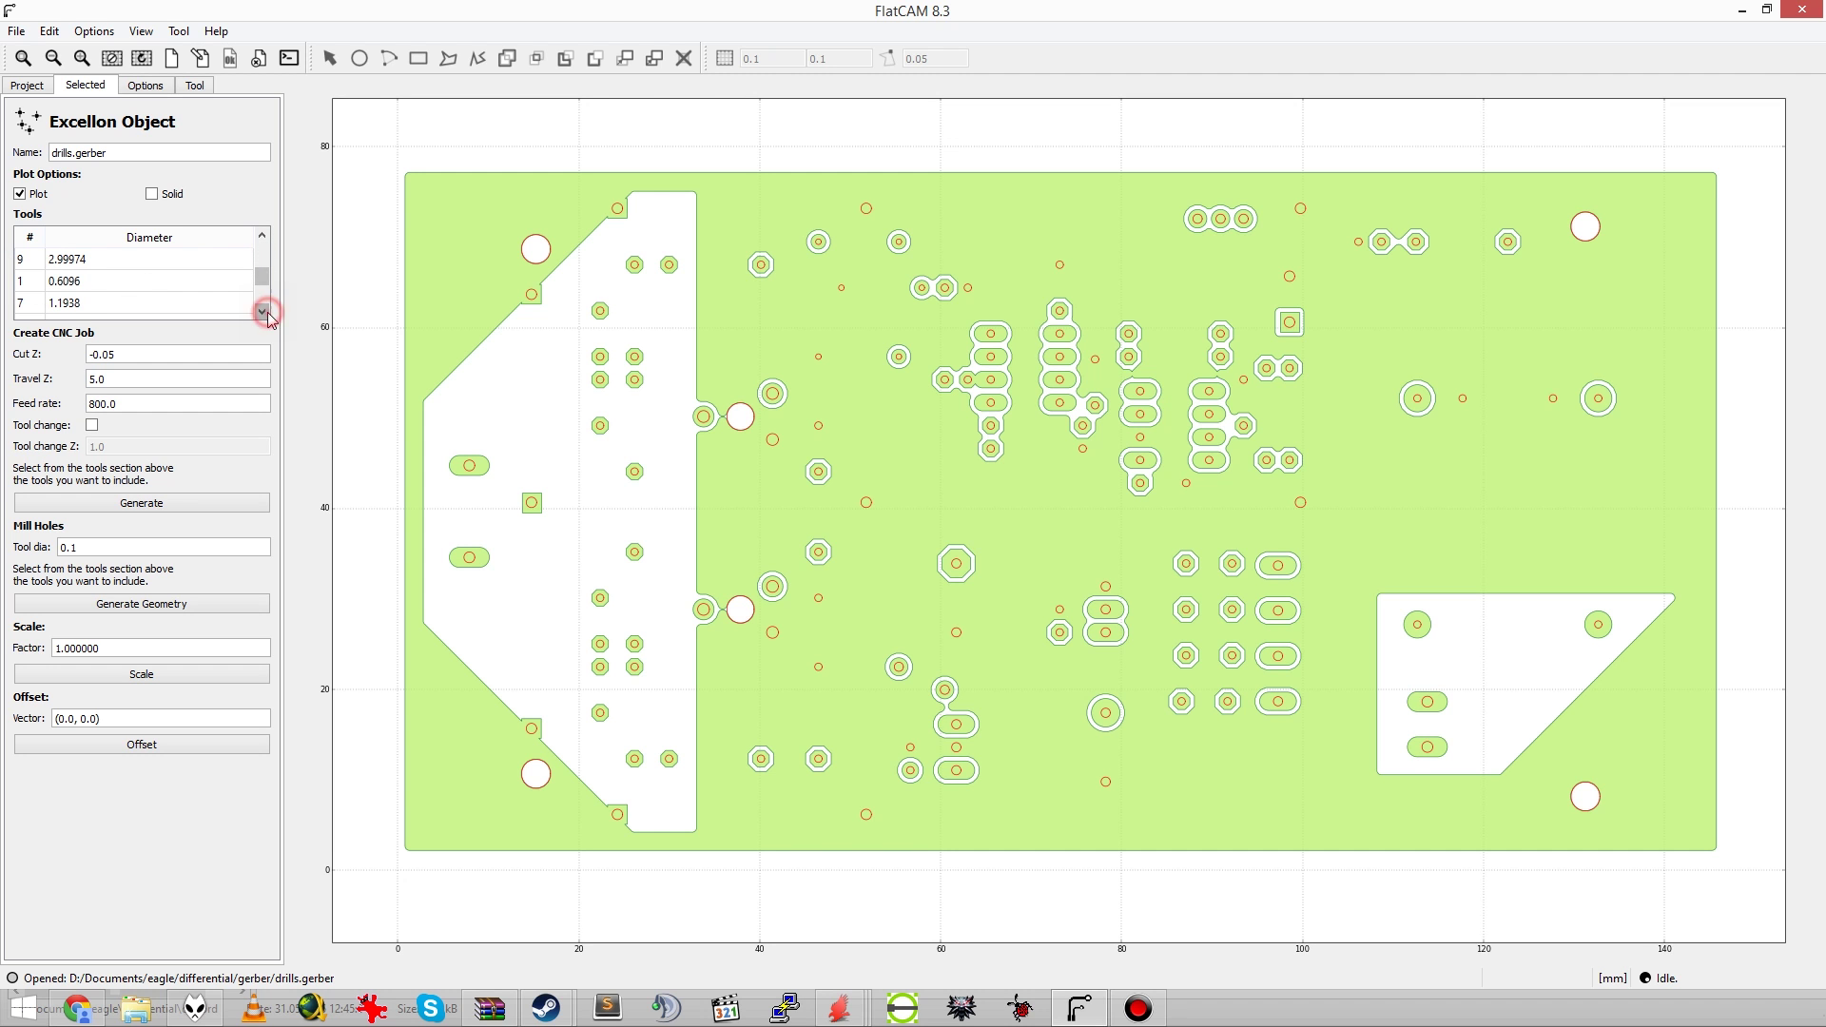
left_click(32, 262)
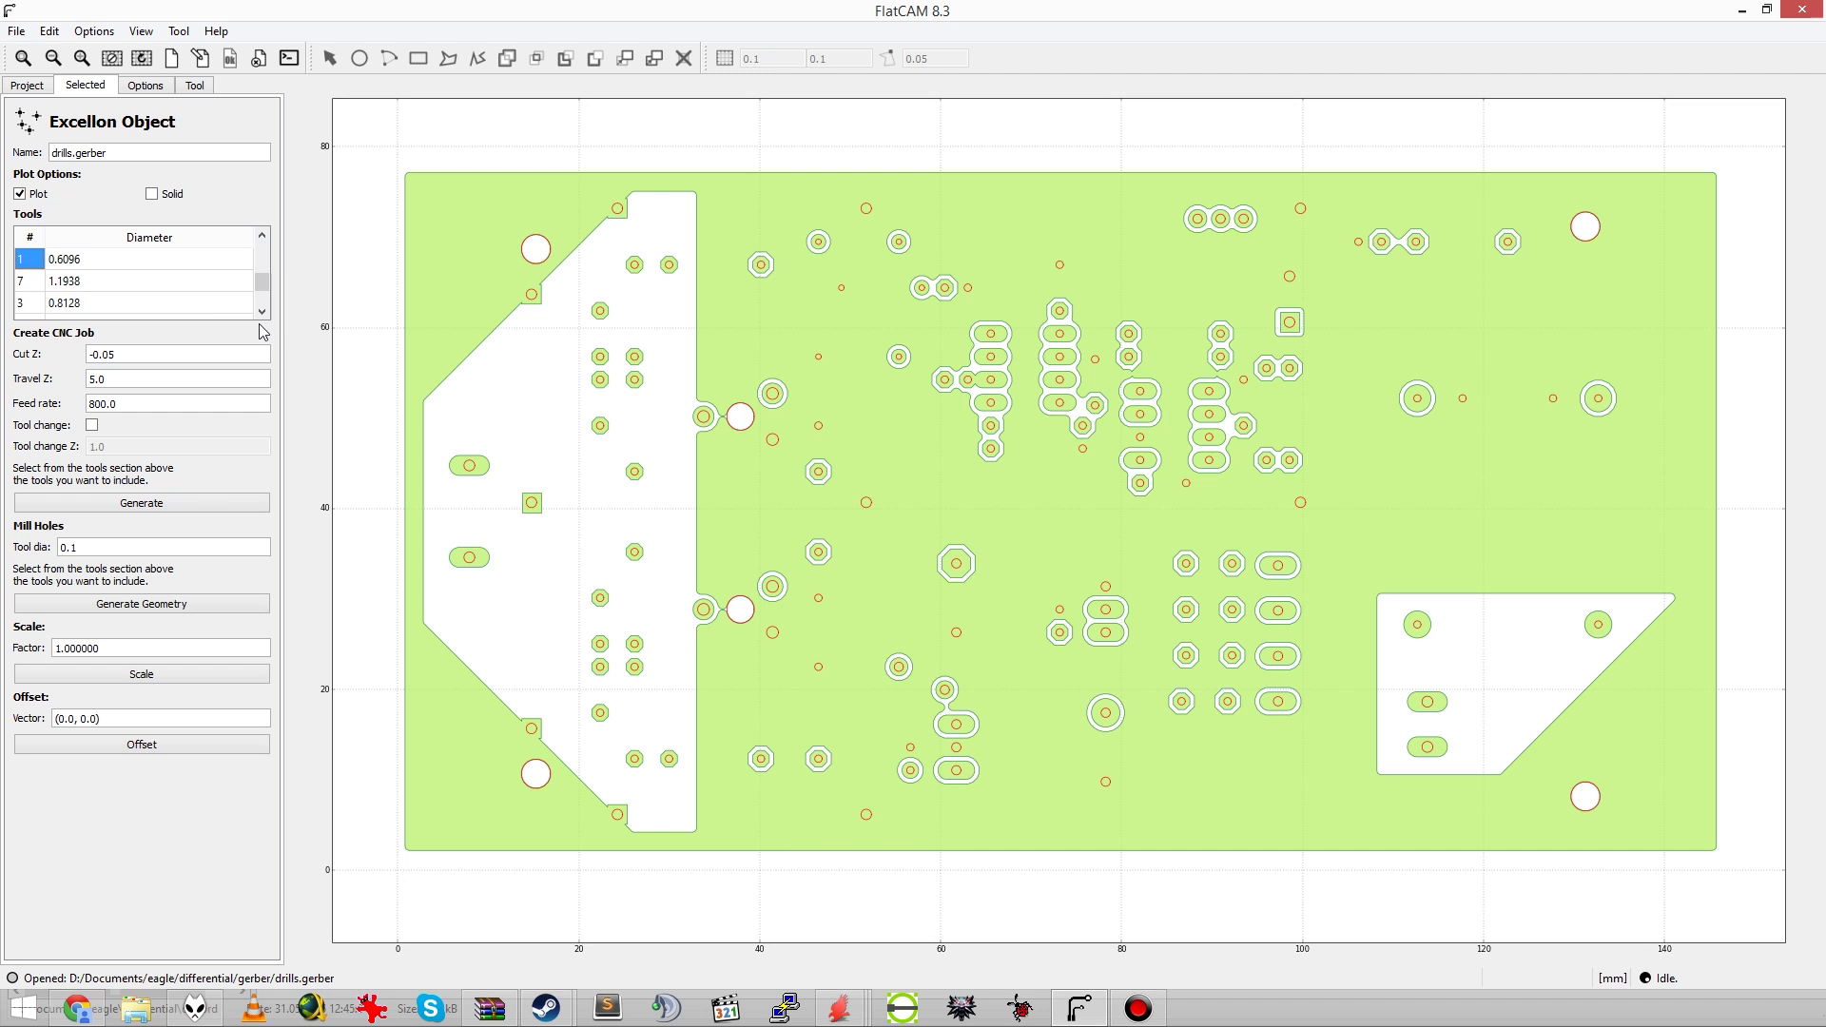
left_click(260, 312)
left_click(259, 312)
left_click_drag(262, 295, 284, 249)
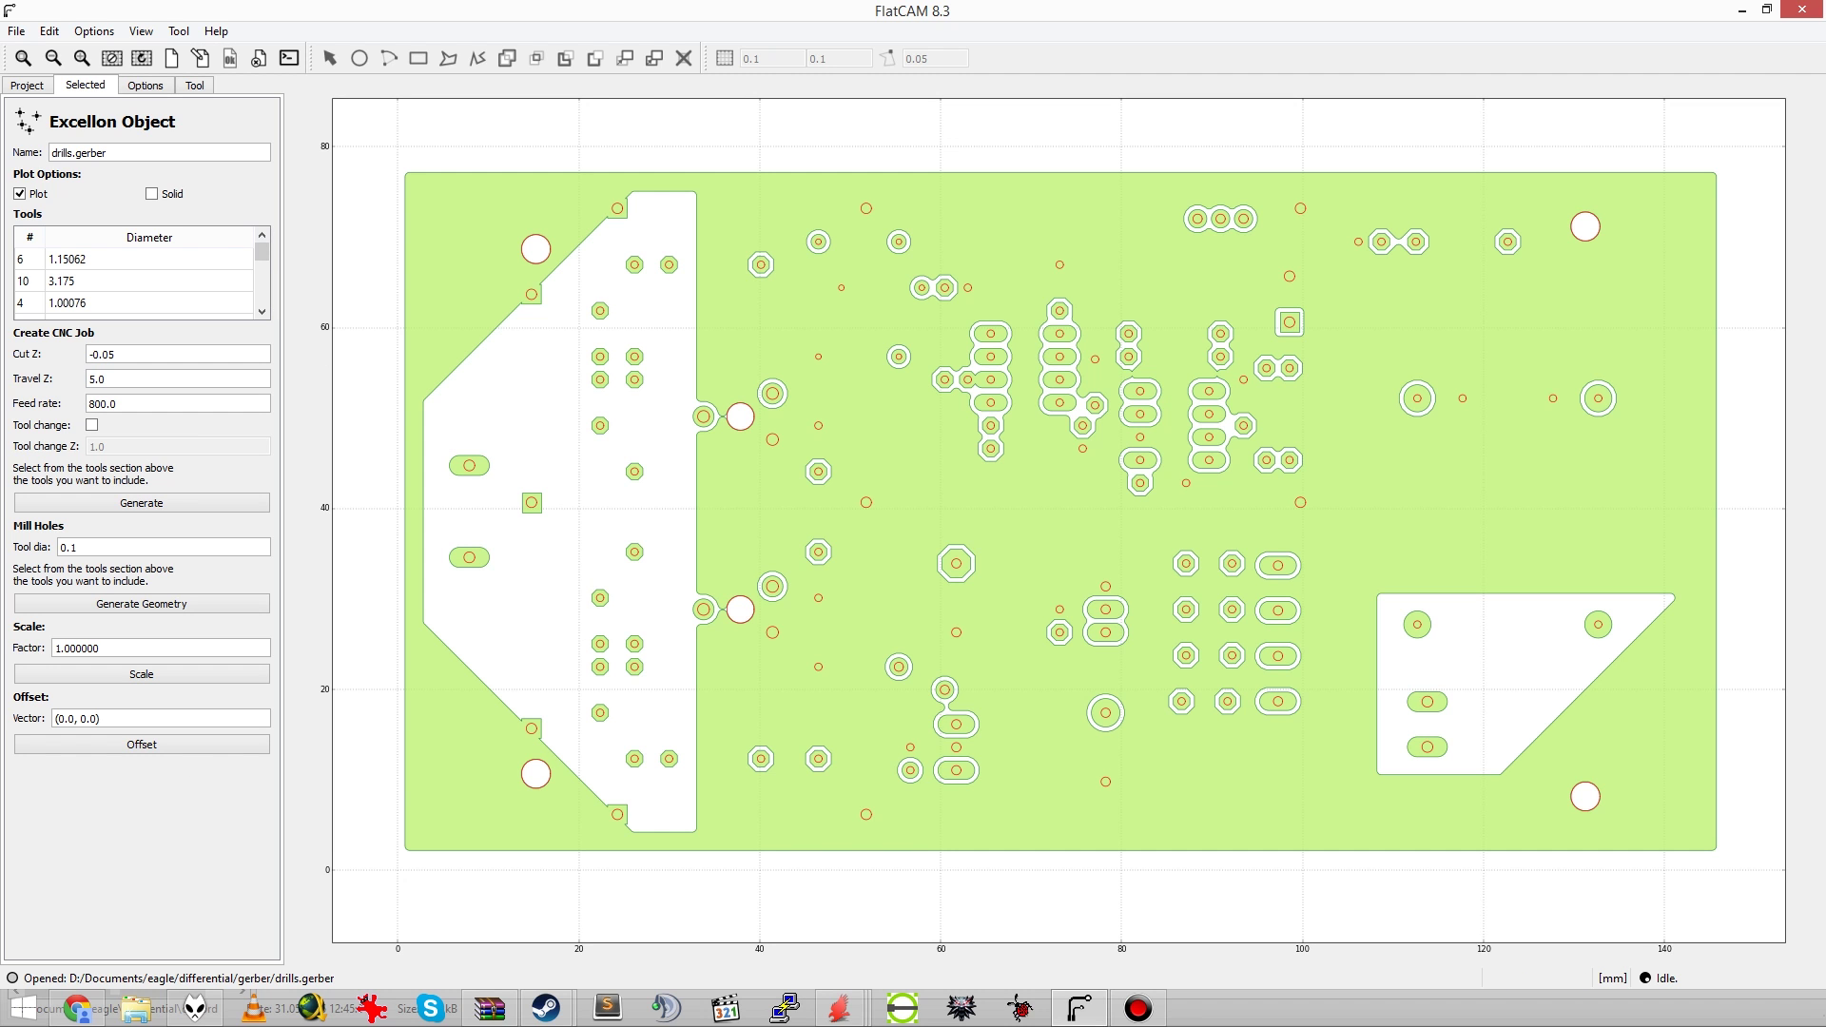
left_click(134, 1011)
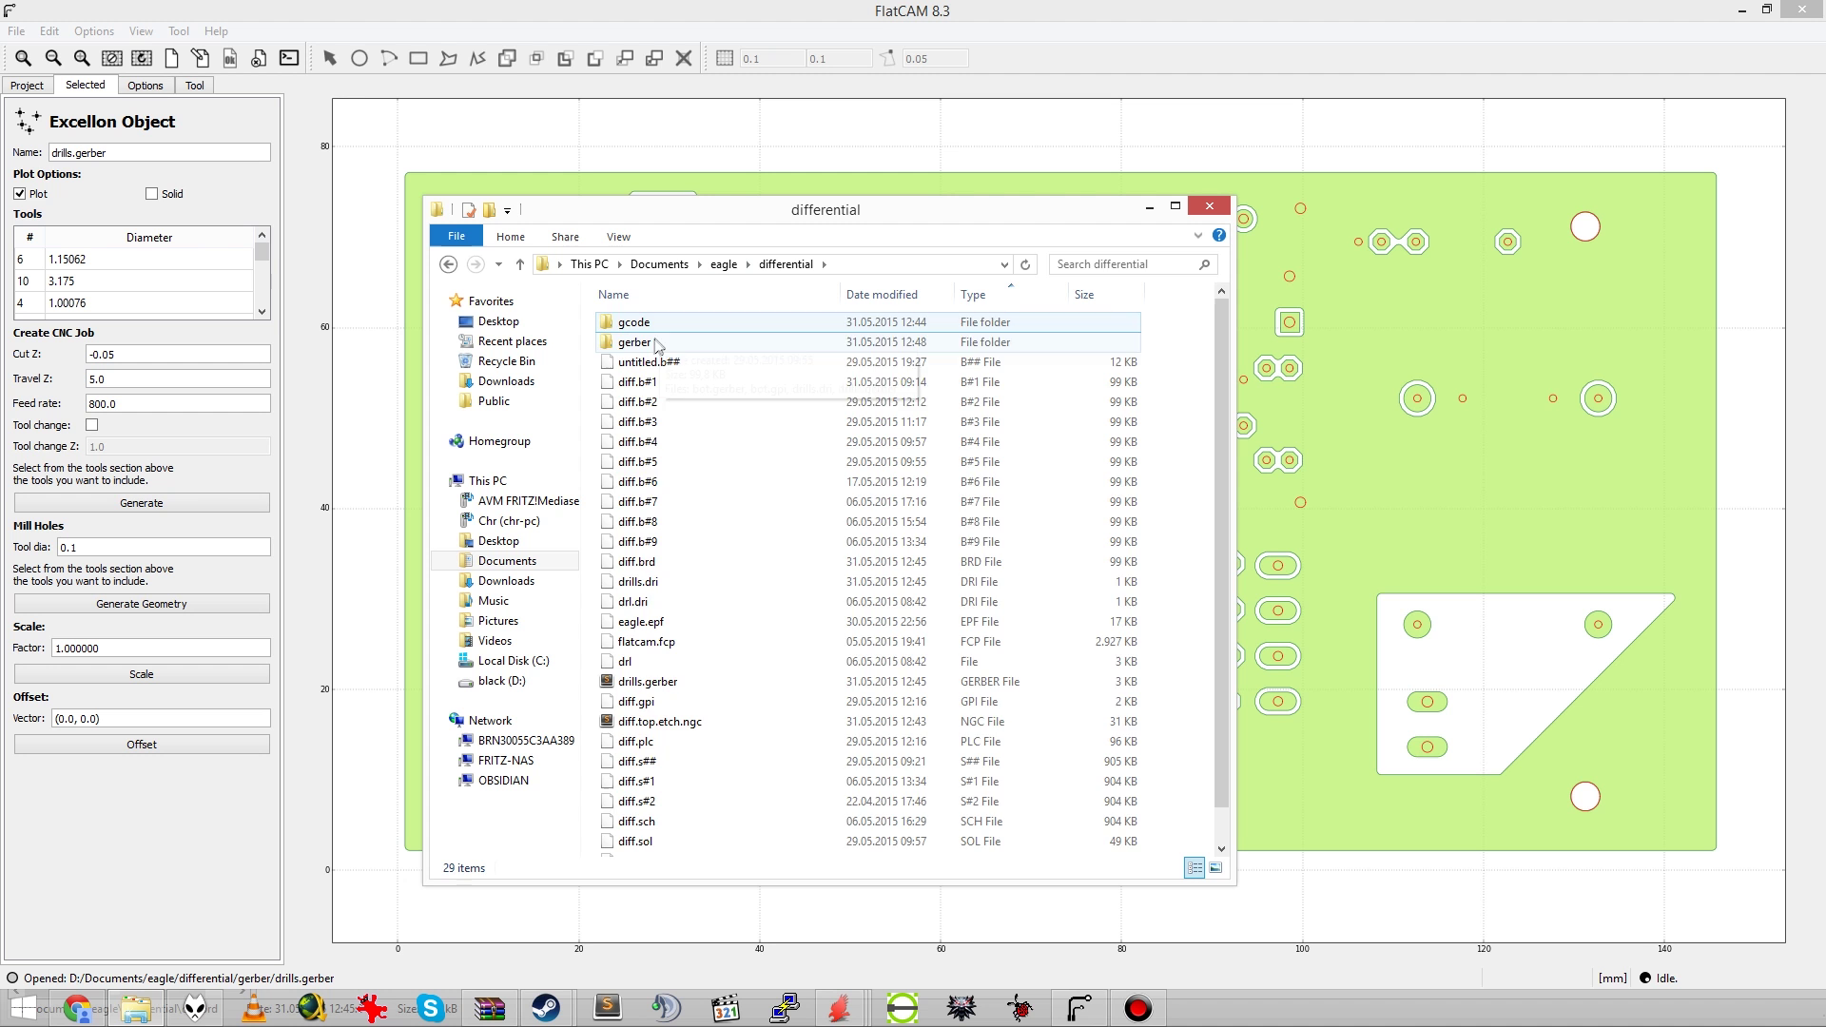
Step: Open drills.gerber from the gerber folder in Sublime Text and check FlatCAM's 1.00076 tool
double_click(668, 326)
double_click(651, 384)
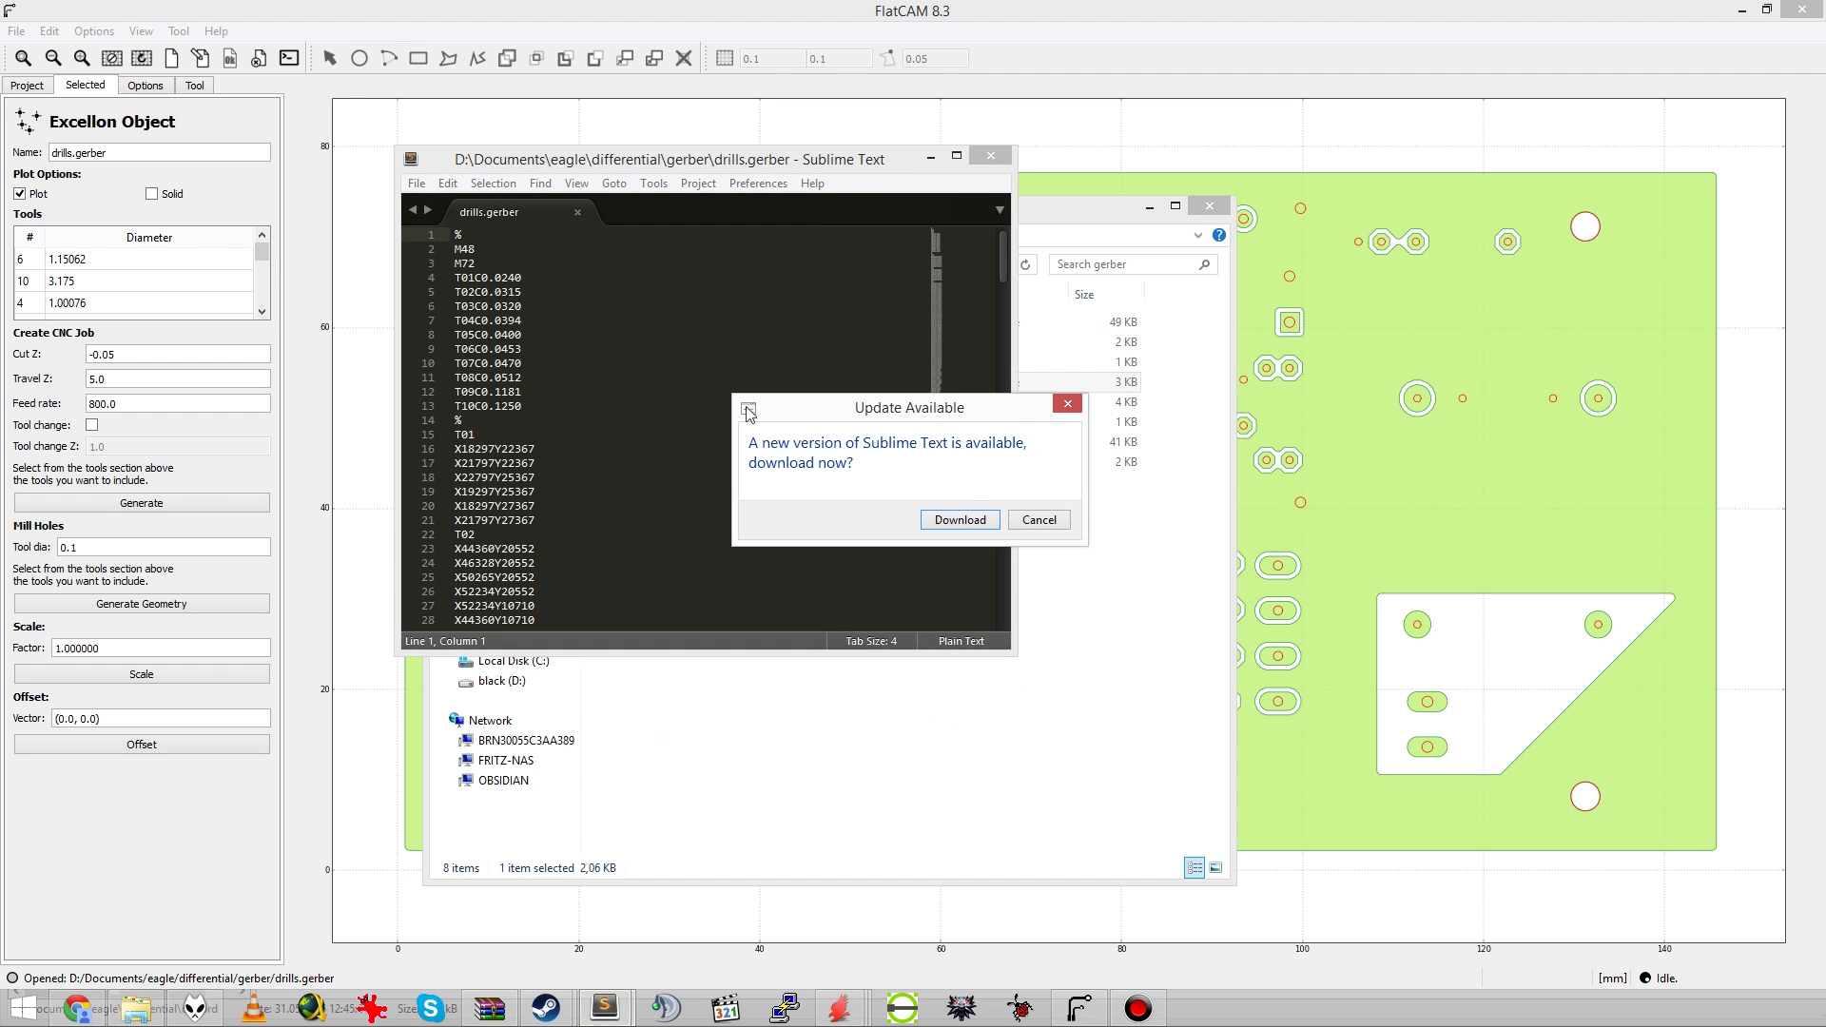
left_click(1037, 520)
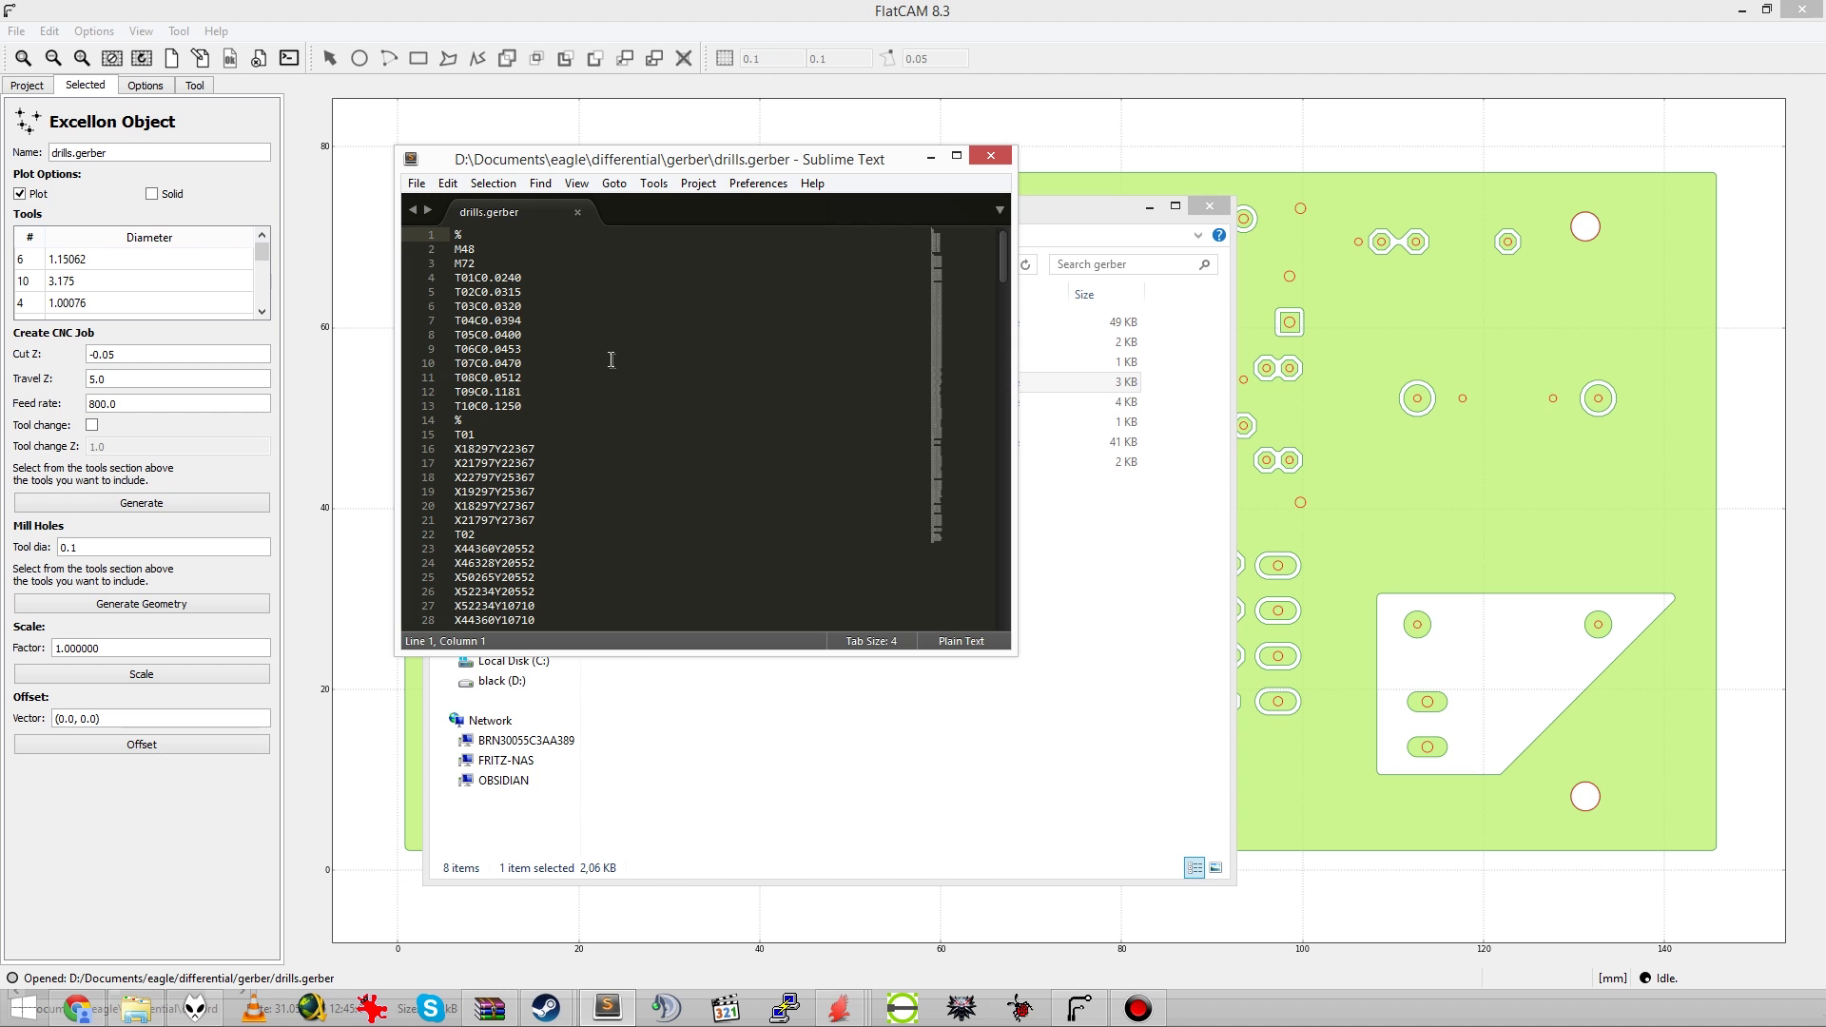
left_click(262, 253)
scroll(263, 253, "down", 1)
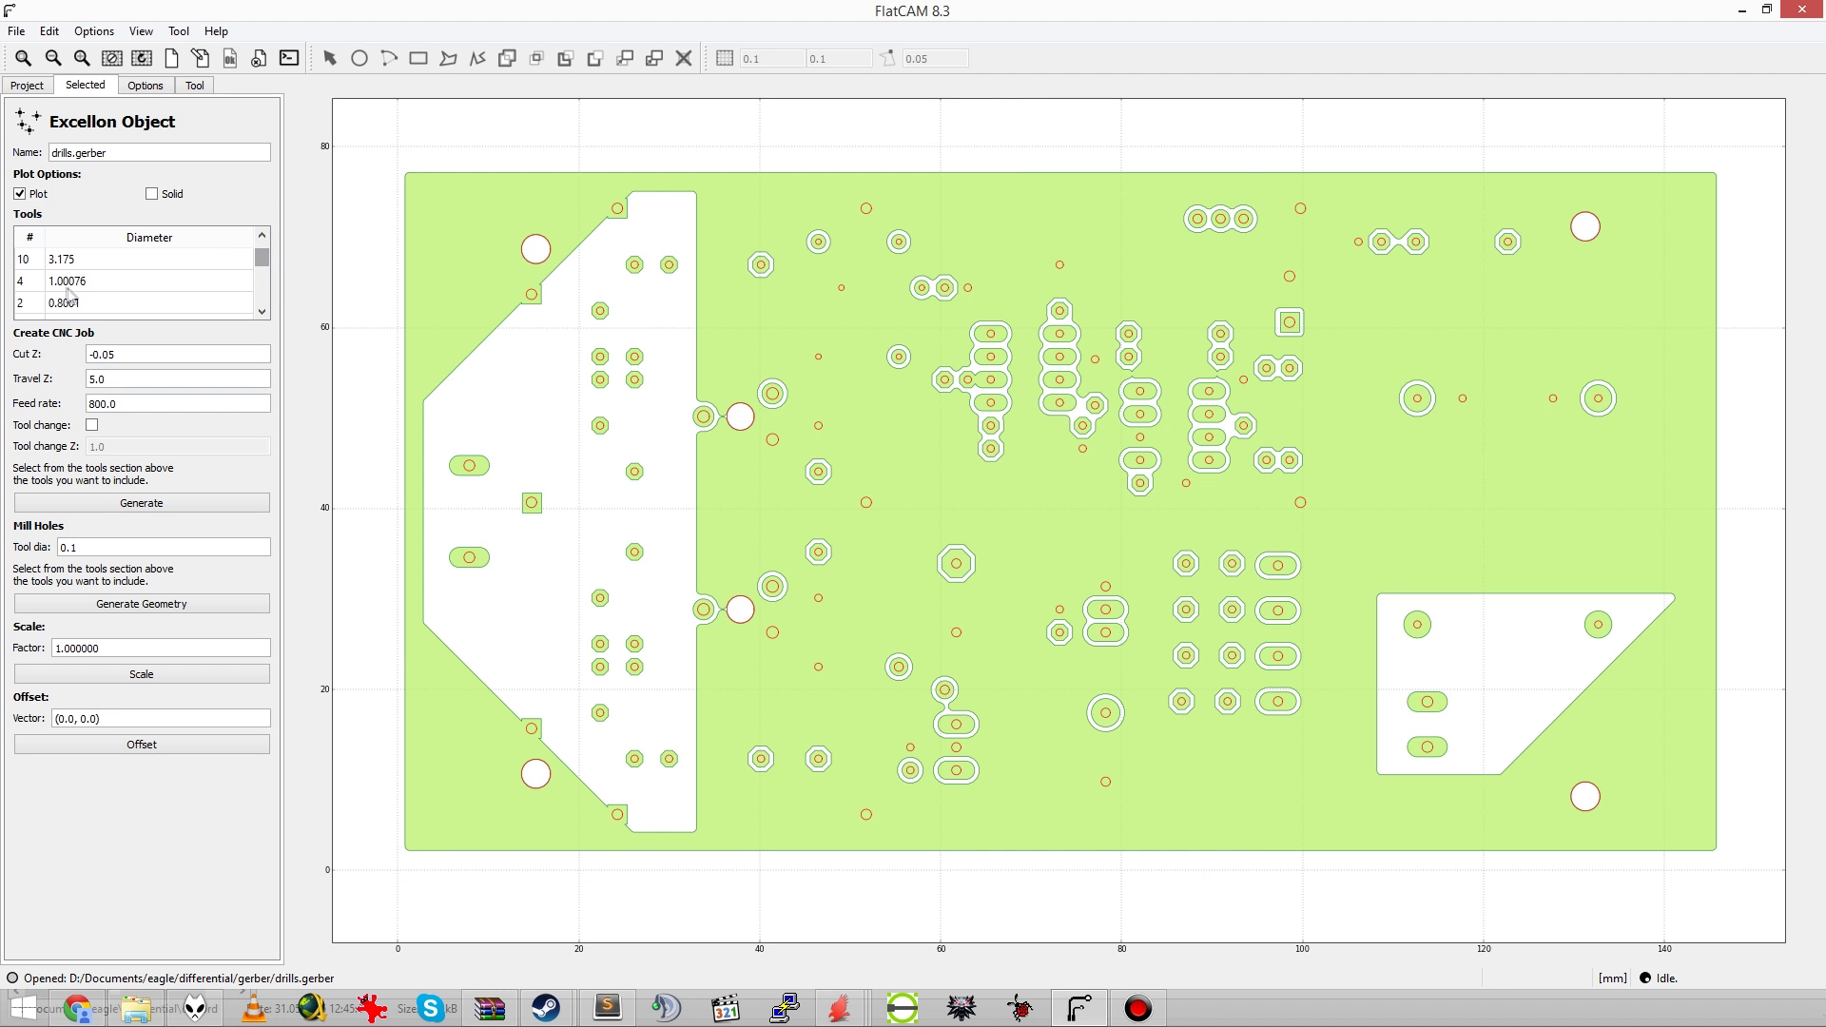
left_click(29, 282)
Step: Paste T04's 0.0394 diameter over the T01–T03 diameters, then save and close the file
left_click(608, 1008)
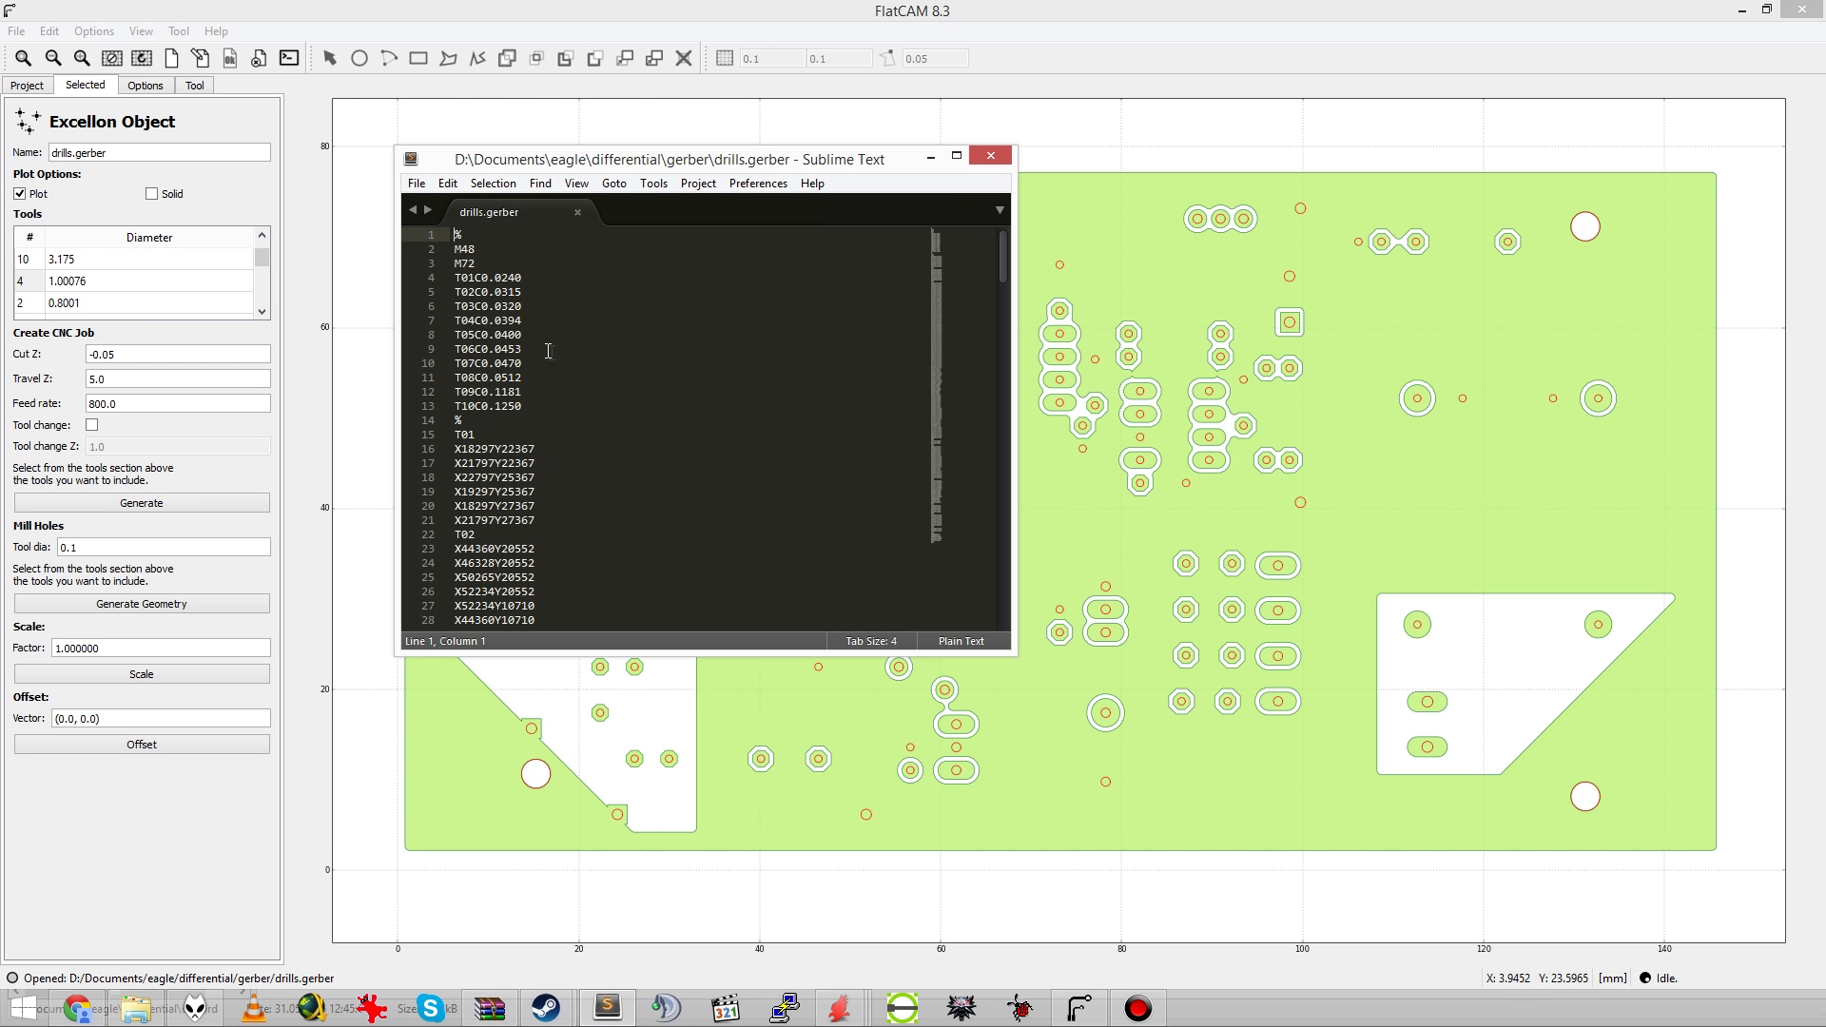
left_click_drag(529, 324, 506, 321)
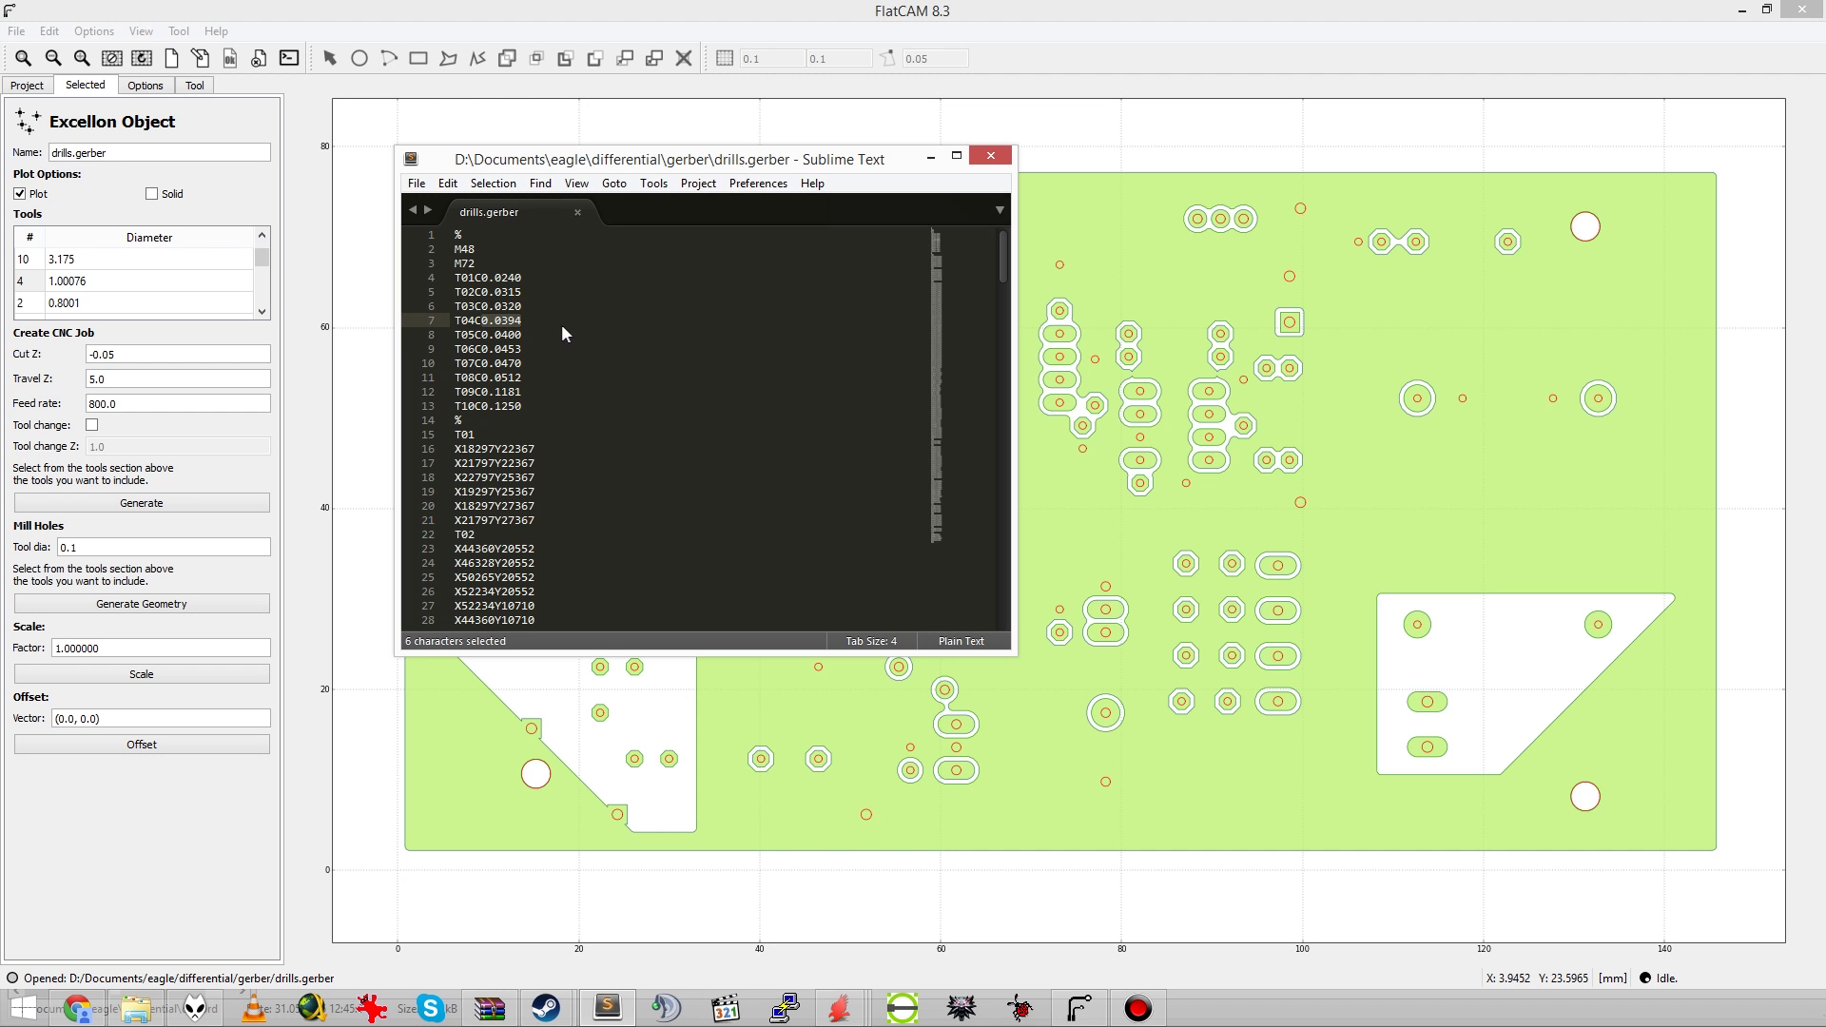
key("ctrl+c")
left_click_drag(521, 306, 491, 278)
key("ctrl+v")
key("ctrl+v")
key("ctrl+v")
key("ctrl+s")
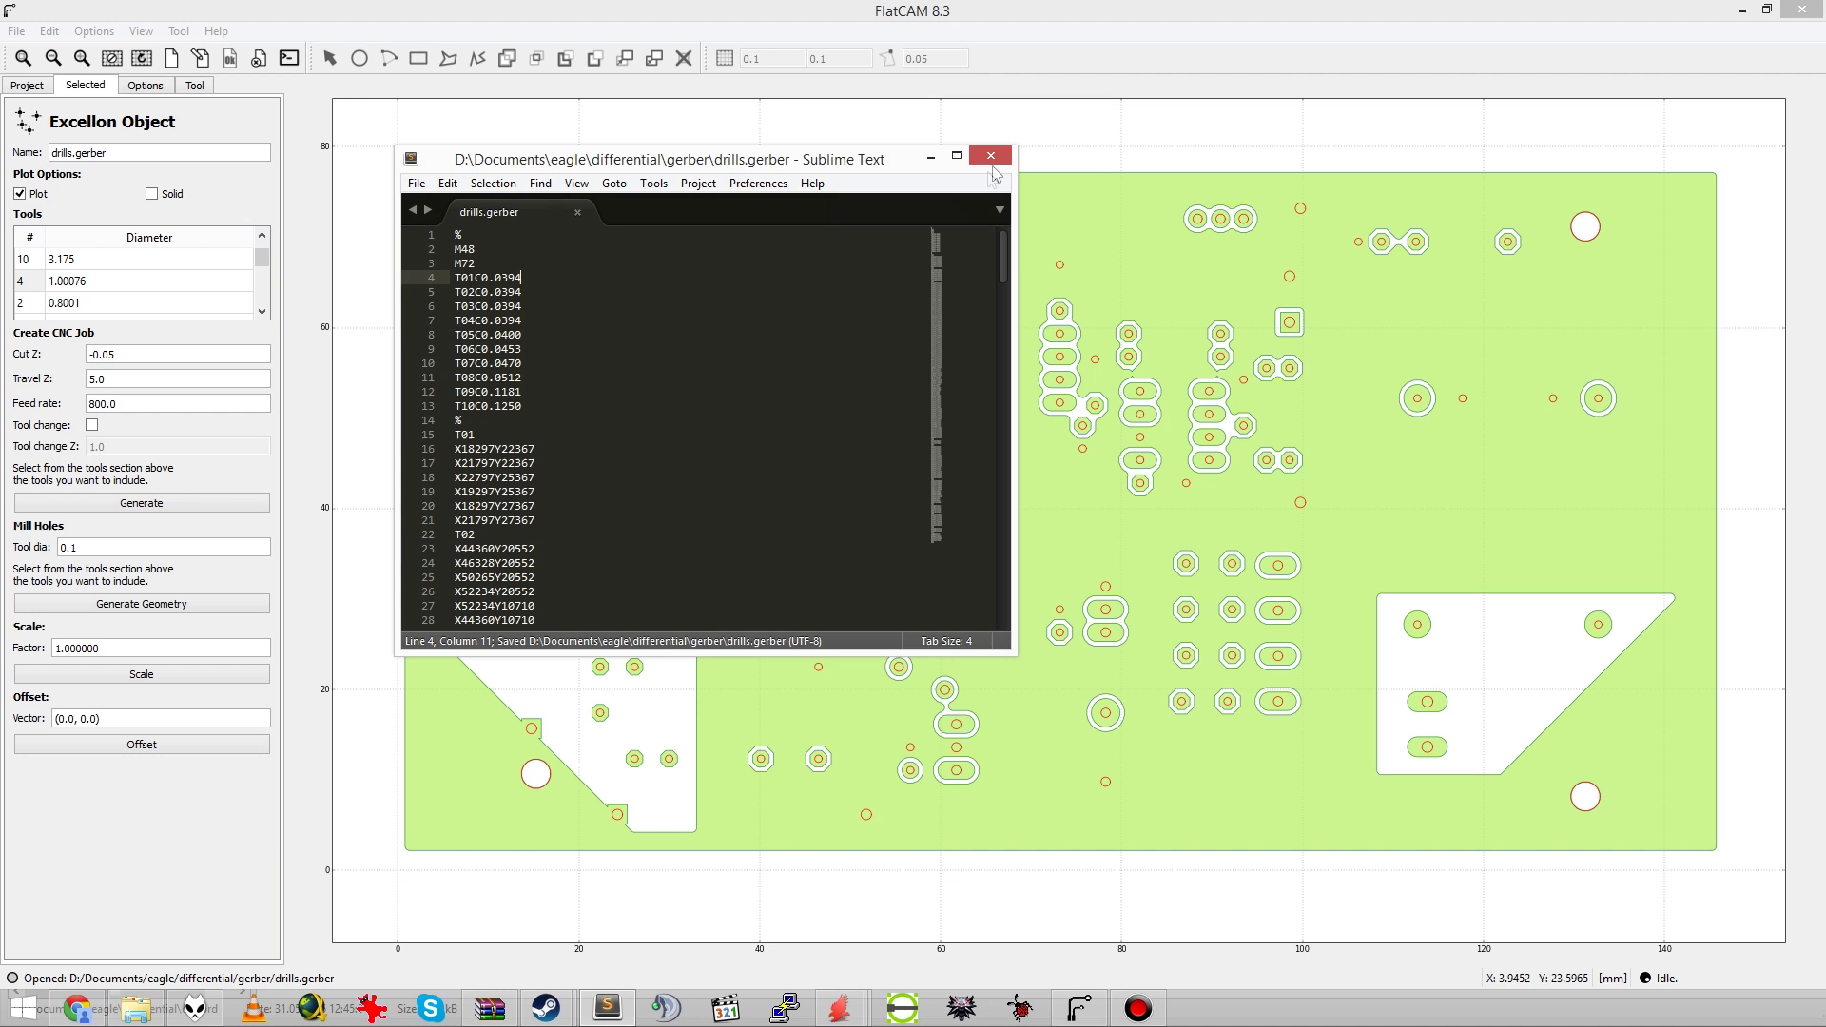
left_click(991, 155)
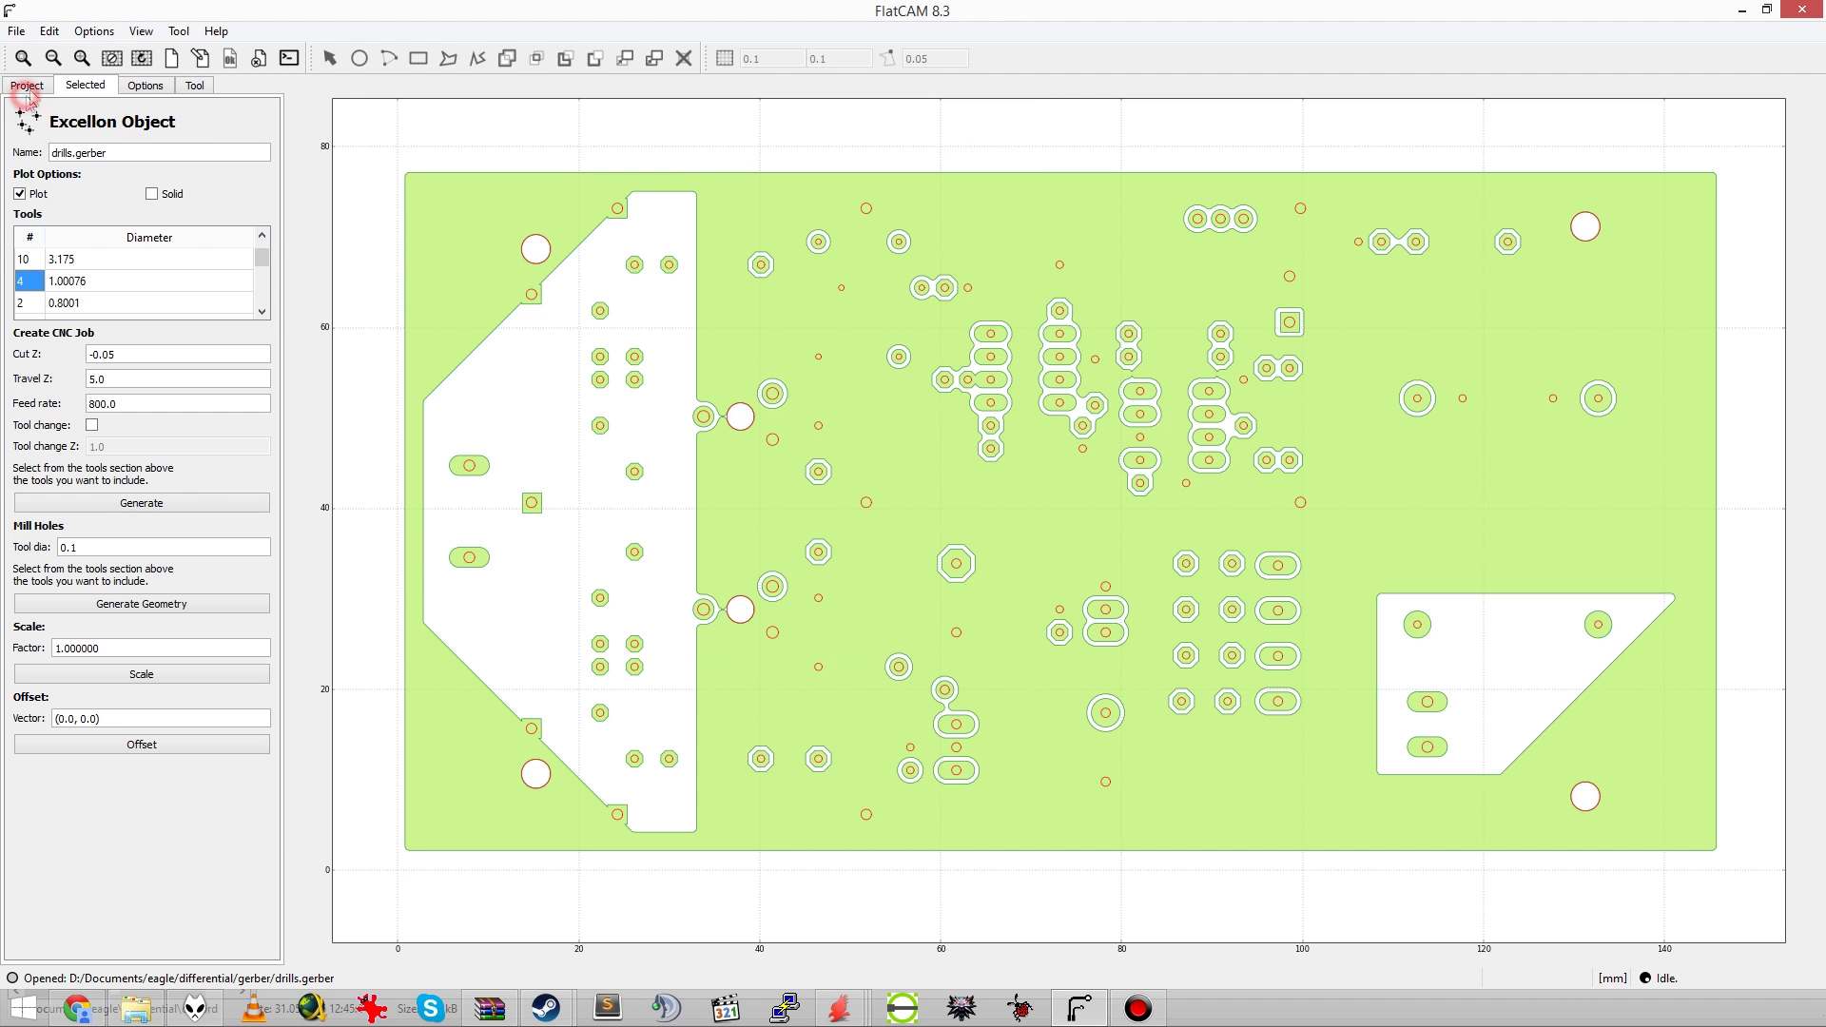
Step: Delete top.gerber_iso2_cnc and the old drills.gerber, then reload the edited drills.gerber Excellon file
left_click(26, 86)
left_click(81, 262)
left_click(84, 279, "ctrl")
key("Delete")
left_click(17, 32)
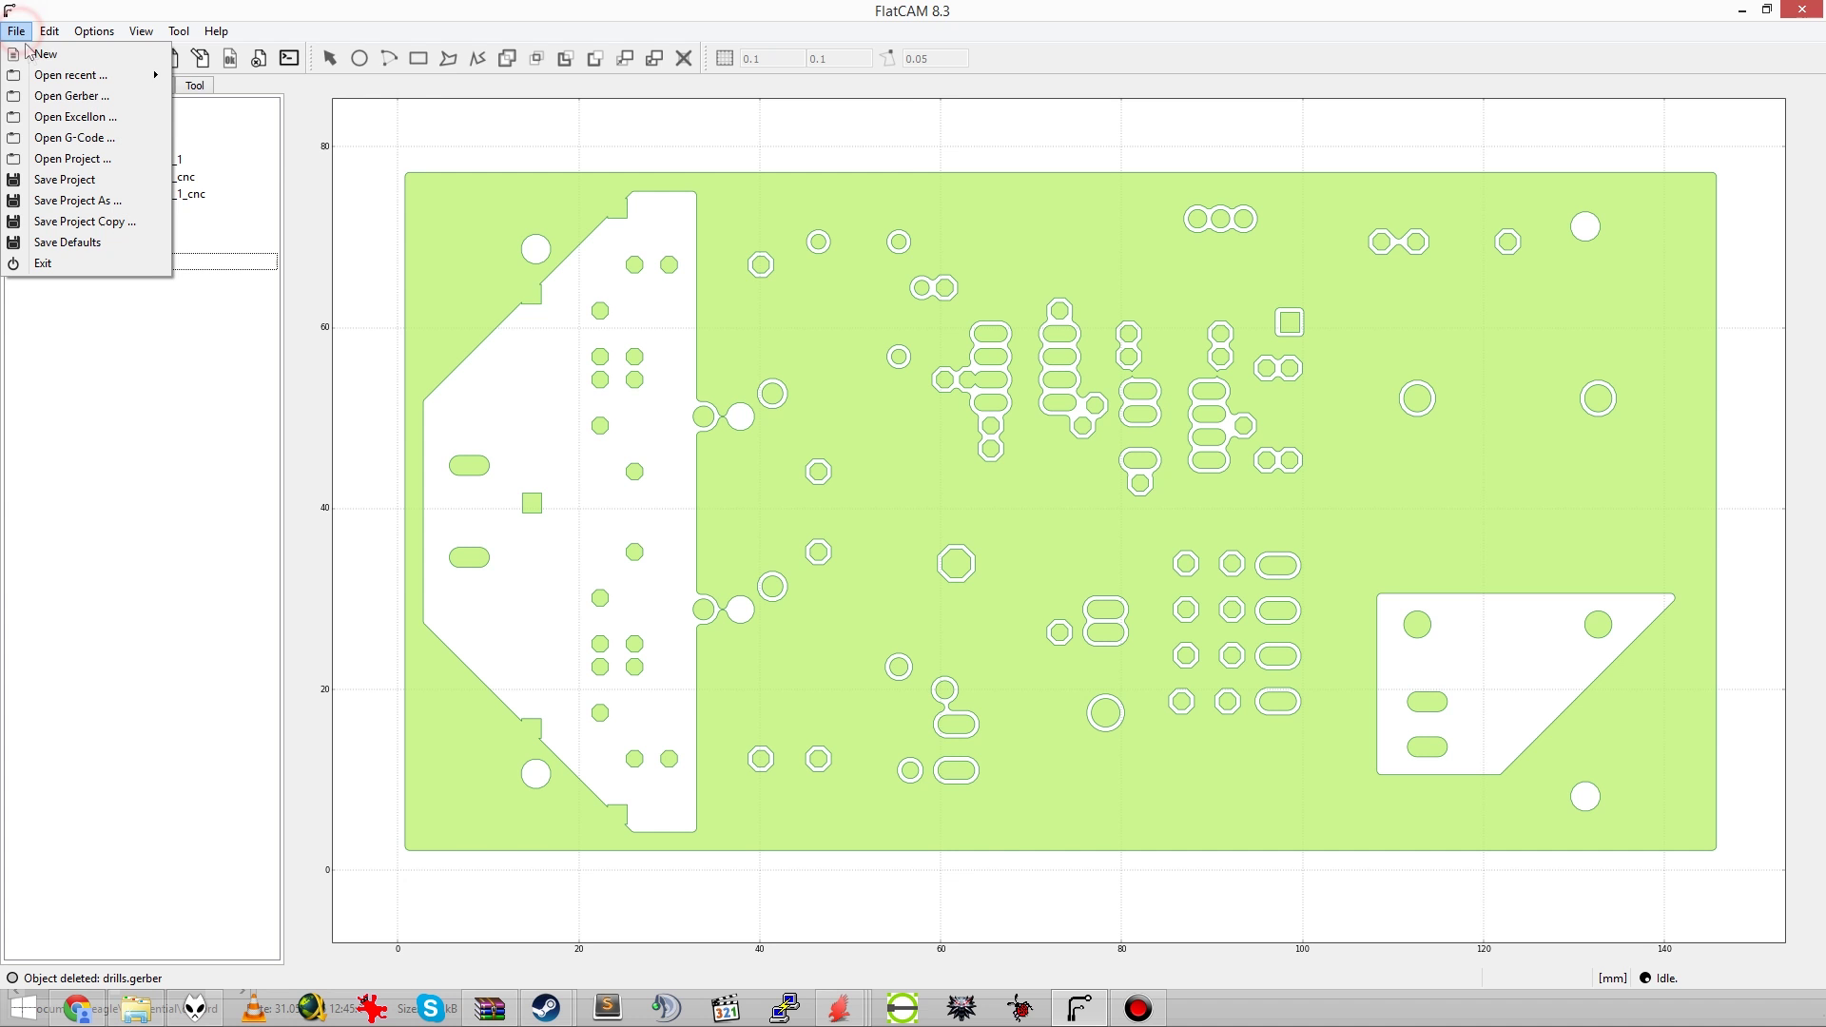
left_click(66, 116)
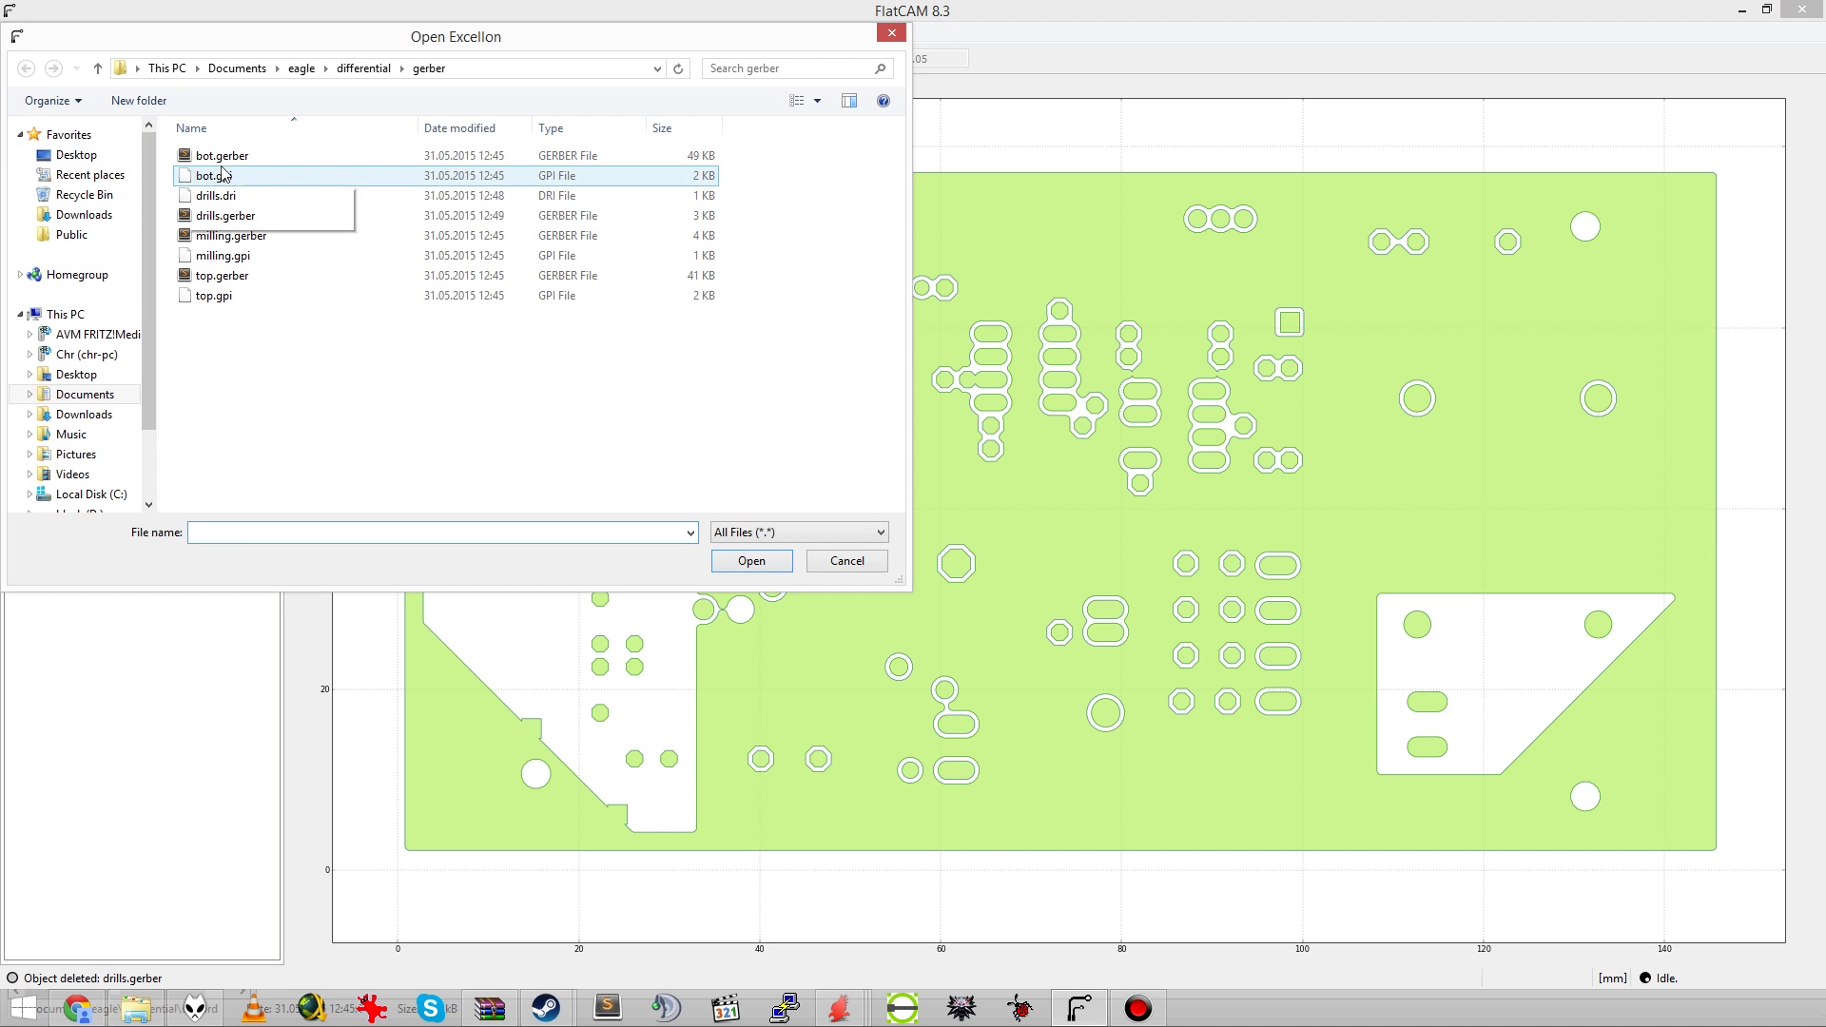
double_click(236, 217)
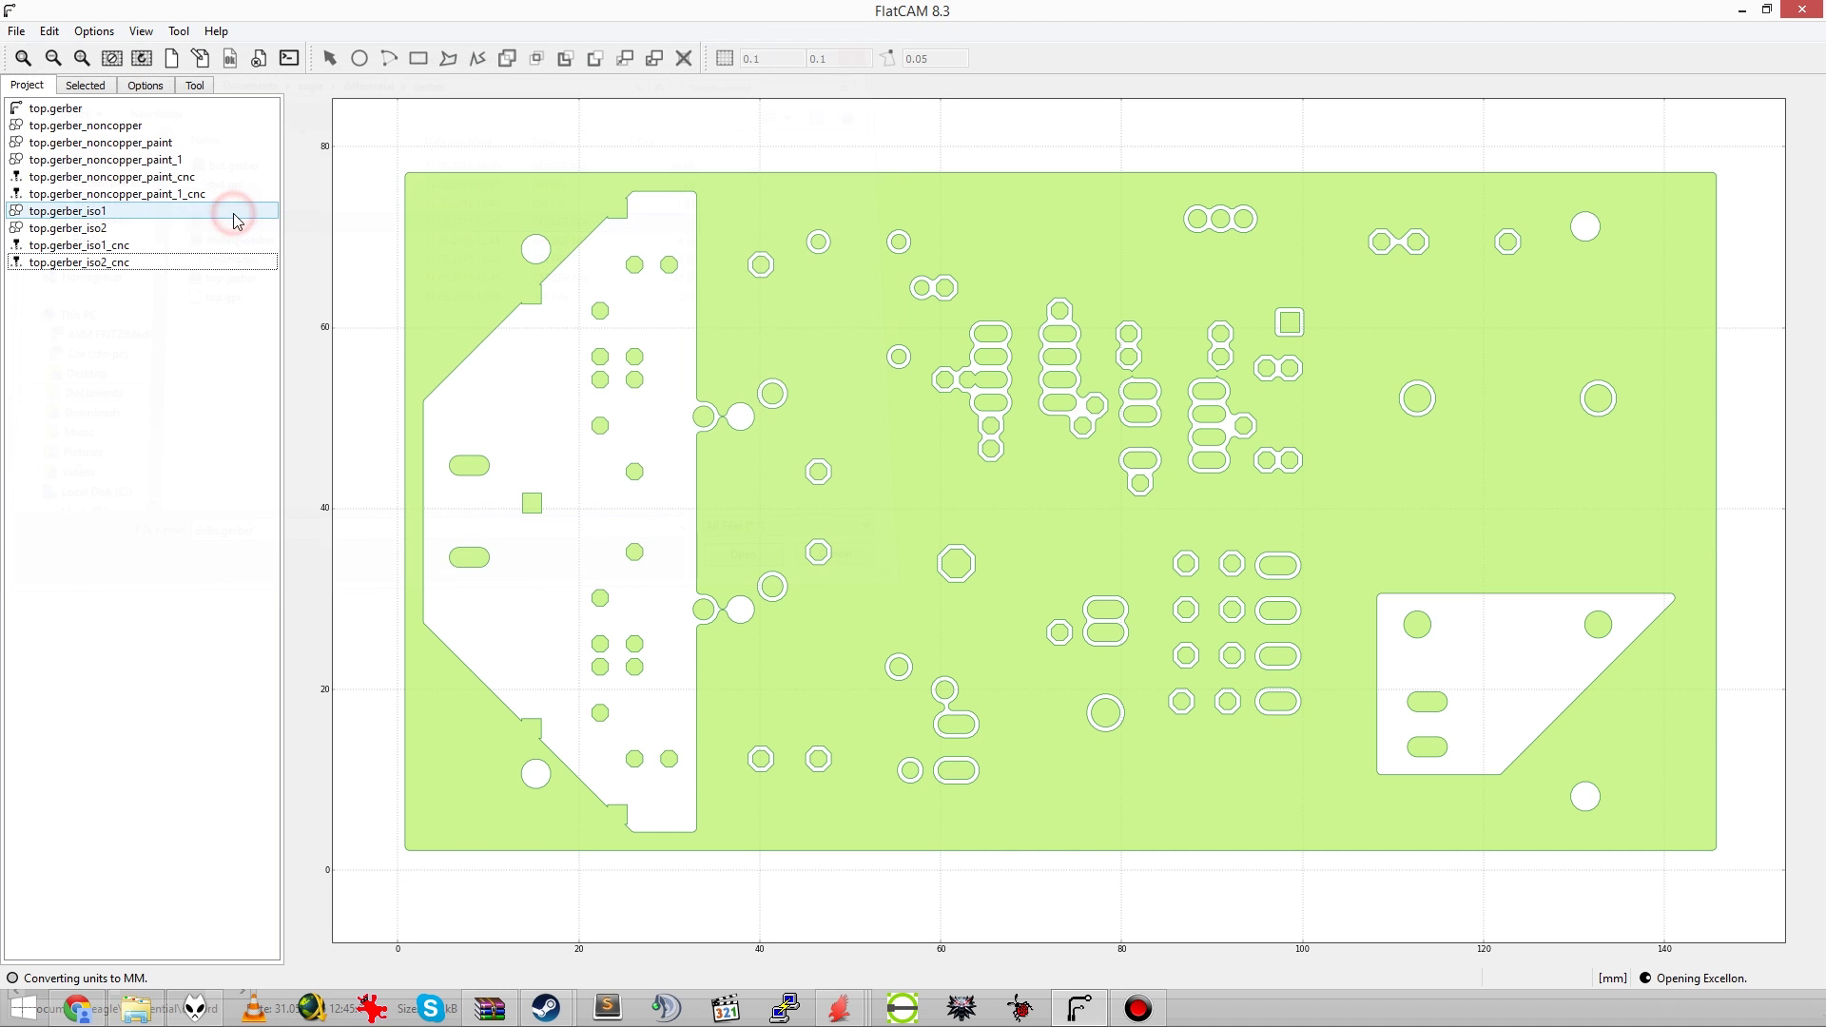
double_click(48, 279)
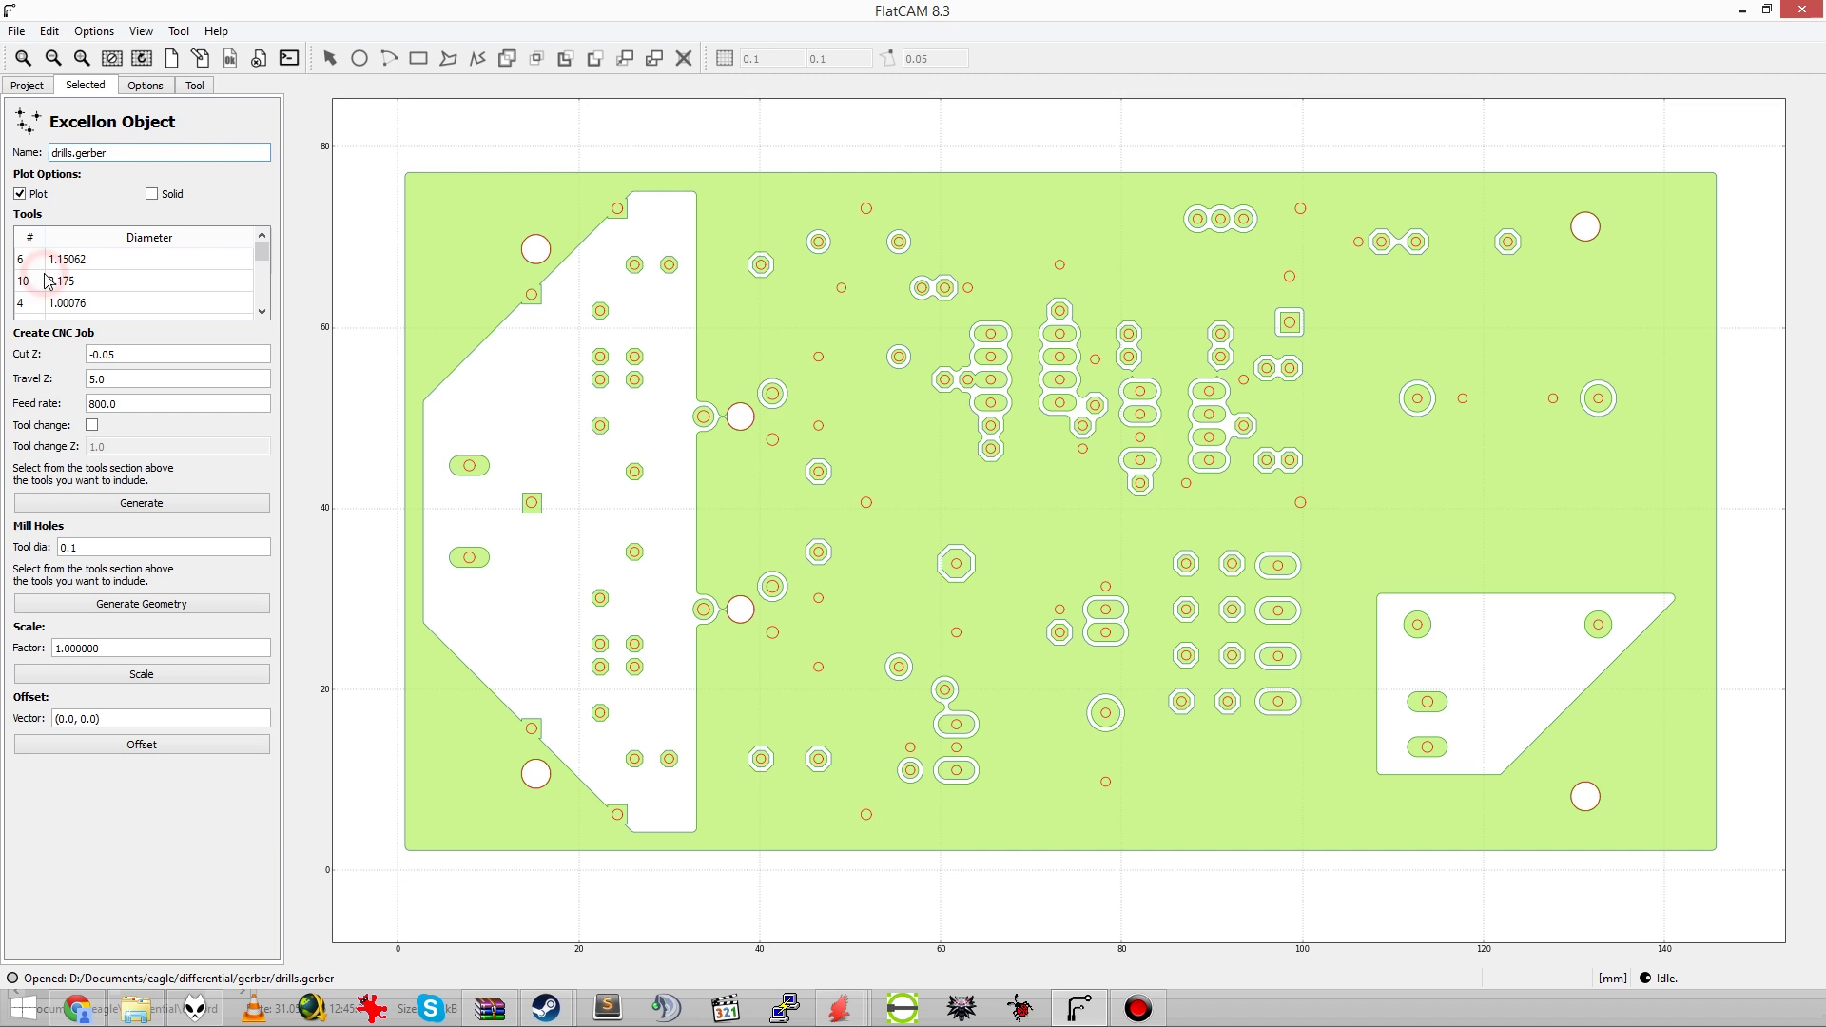
Step: Select the larger drill tools, 1.15062 plus tools 1 and 7, for hole milling
left_click(267, 256)
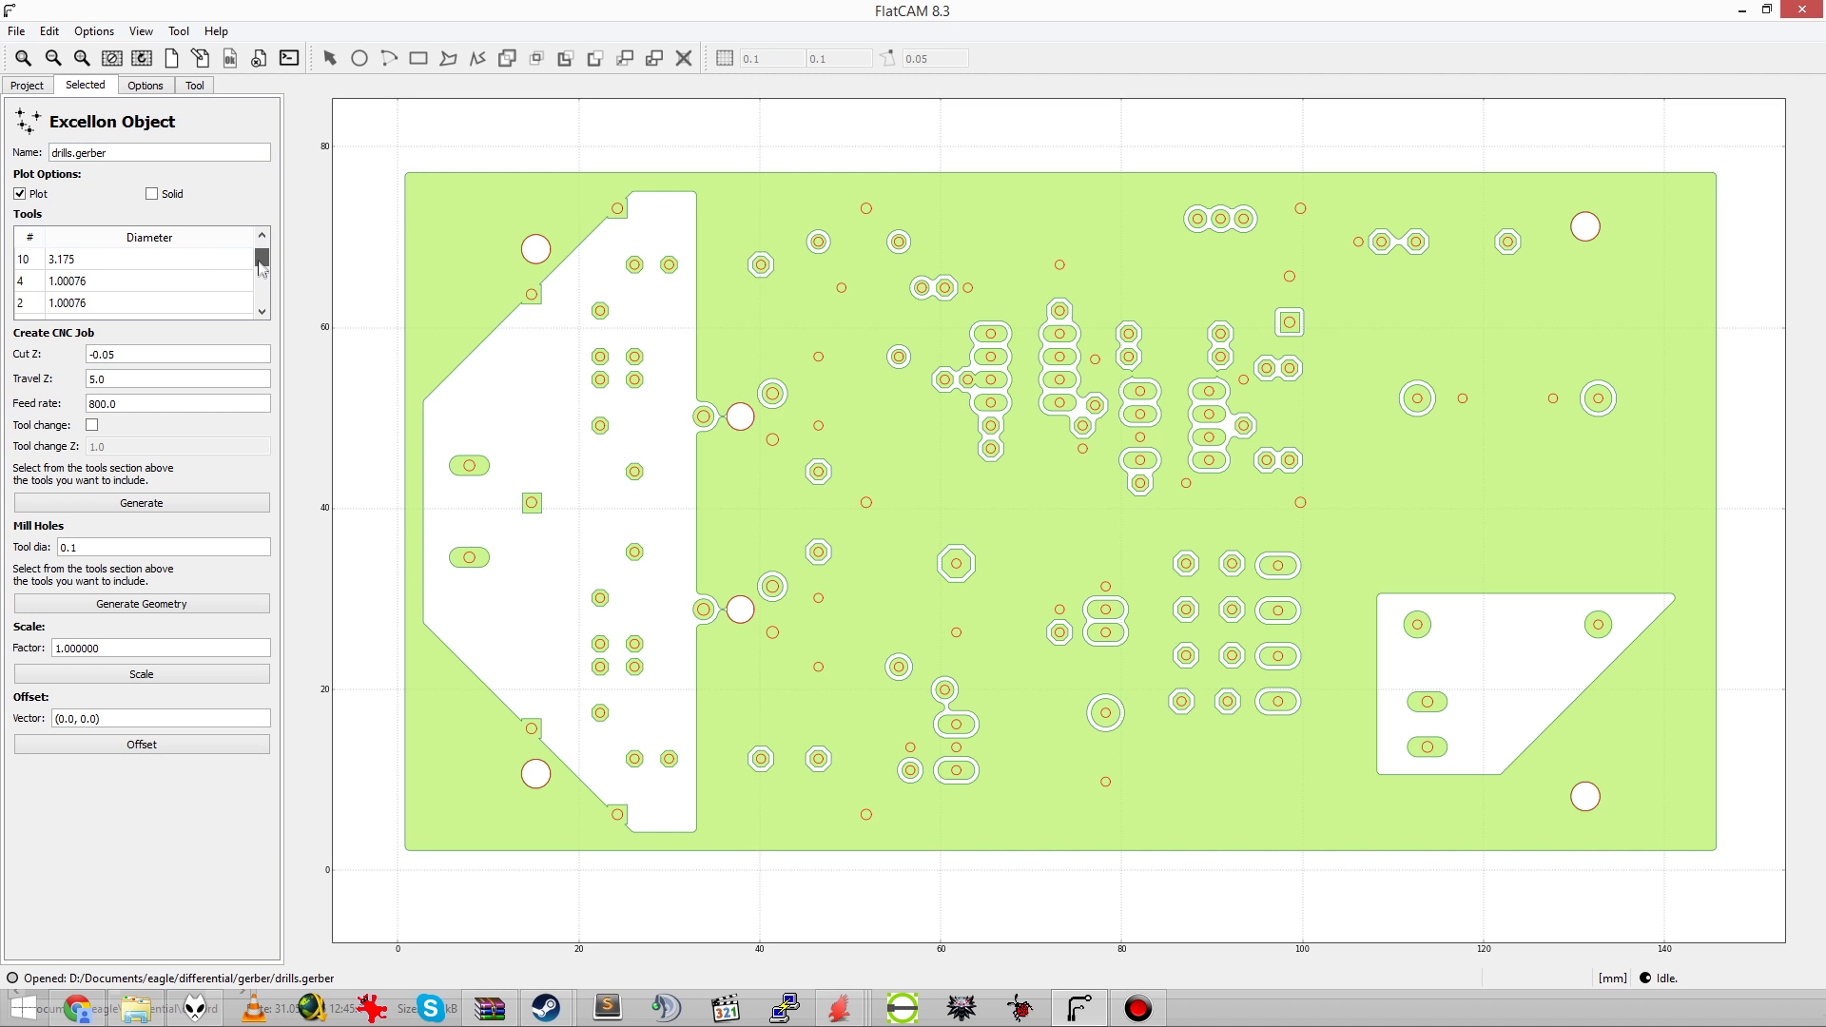
scroll(262, 284, "down", 2)
left_click(35, 259)
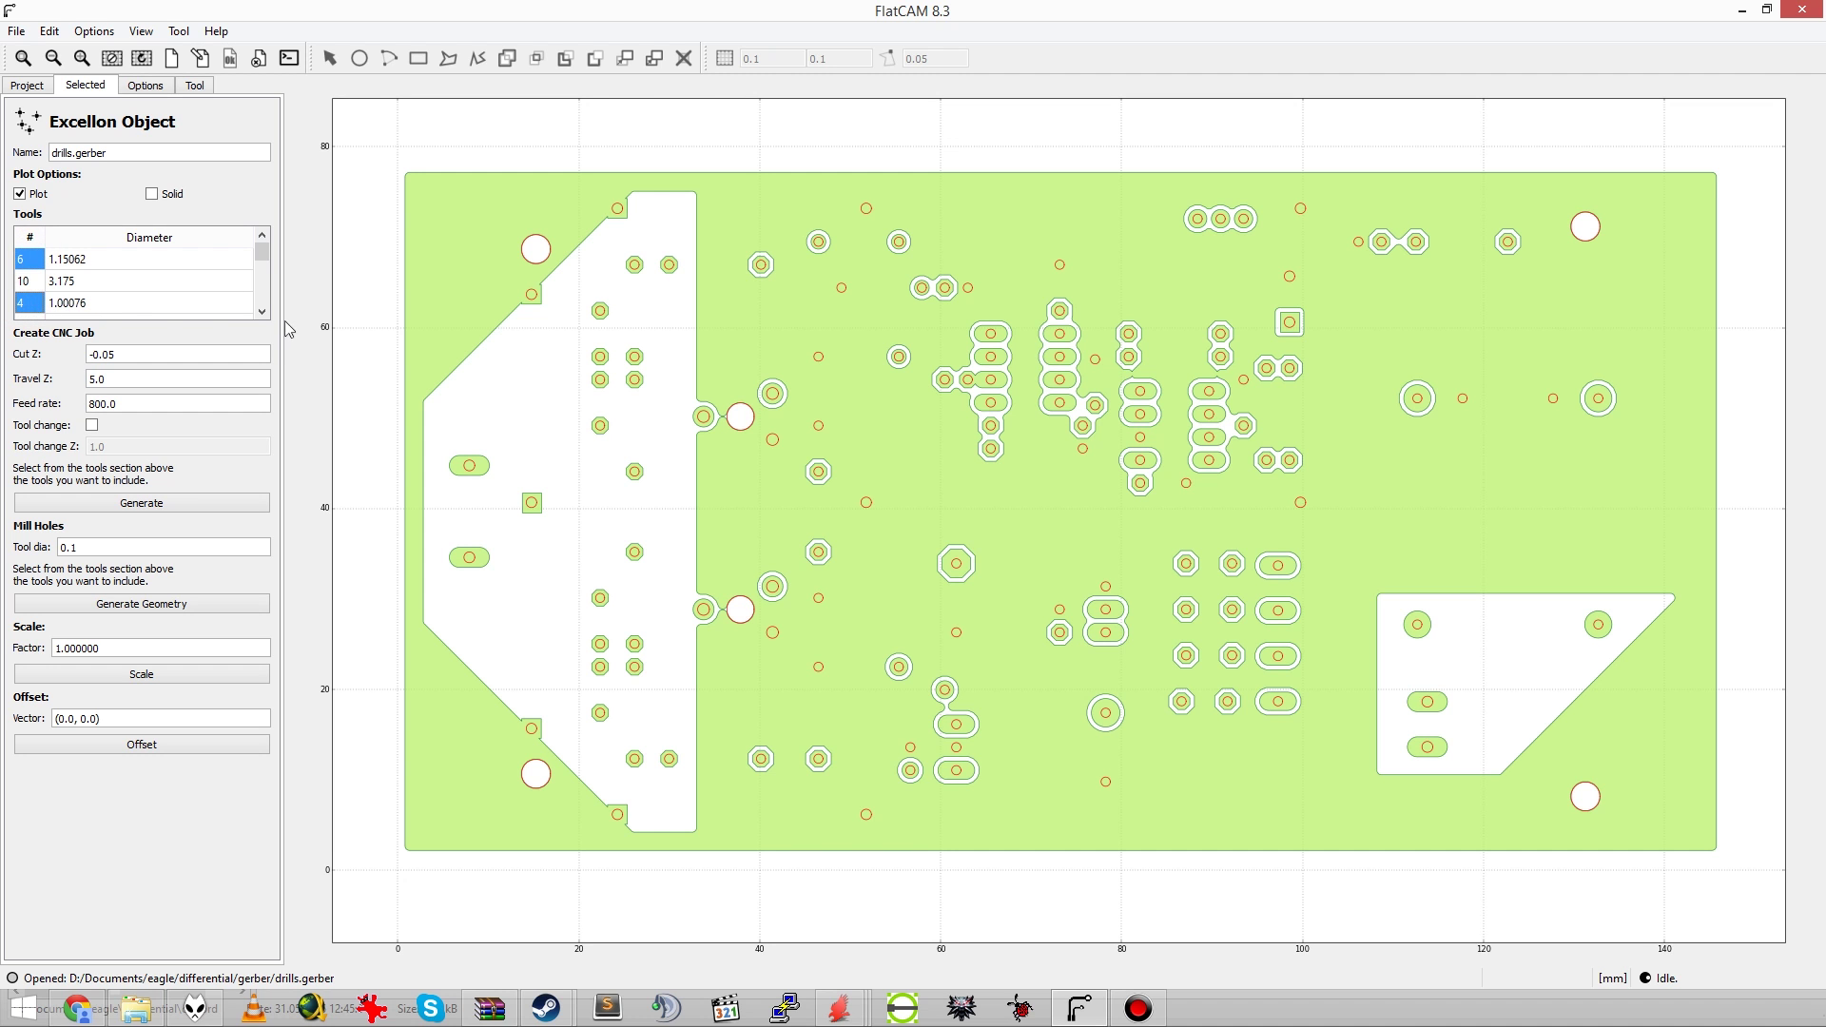
left_click(262, 311)
left_click(263, 311)
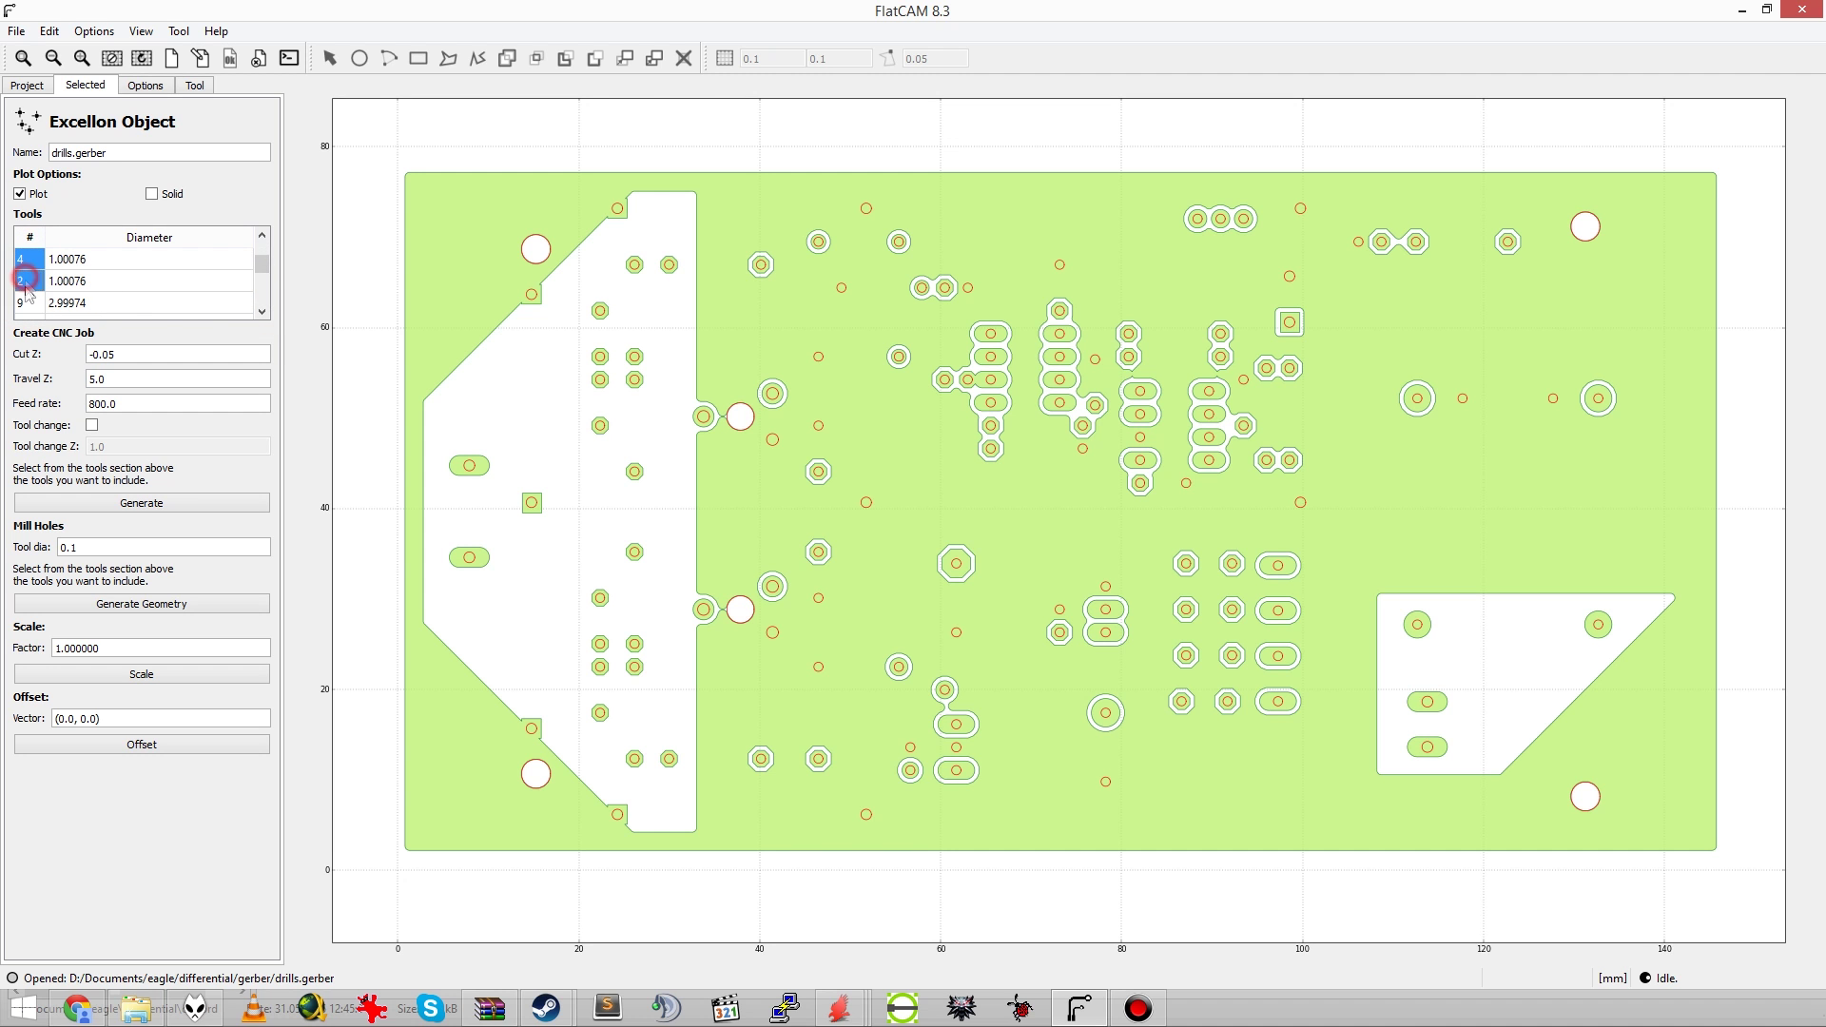
left_click(264, 313)
left_click(264, 313)
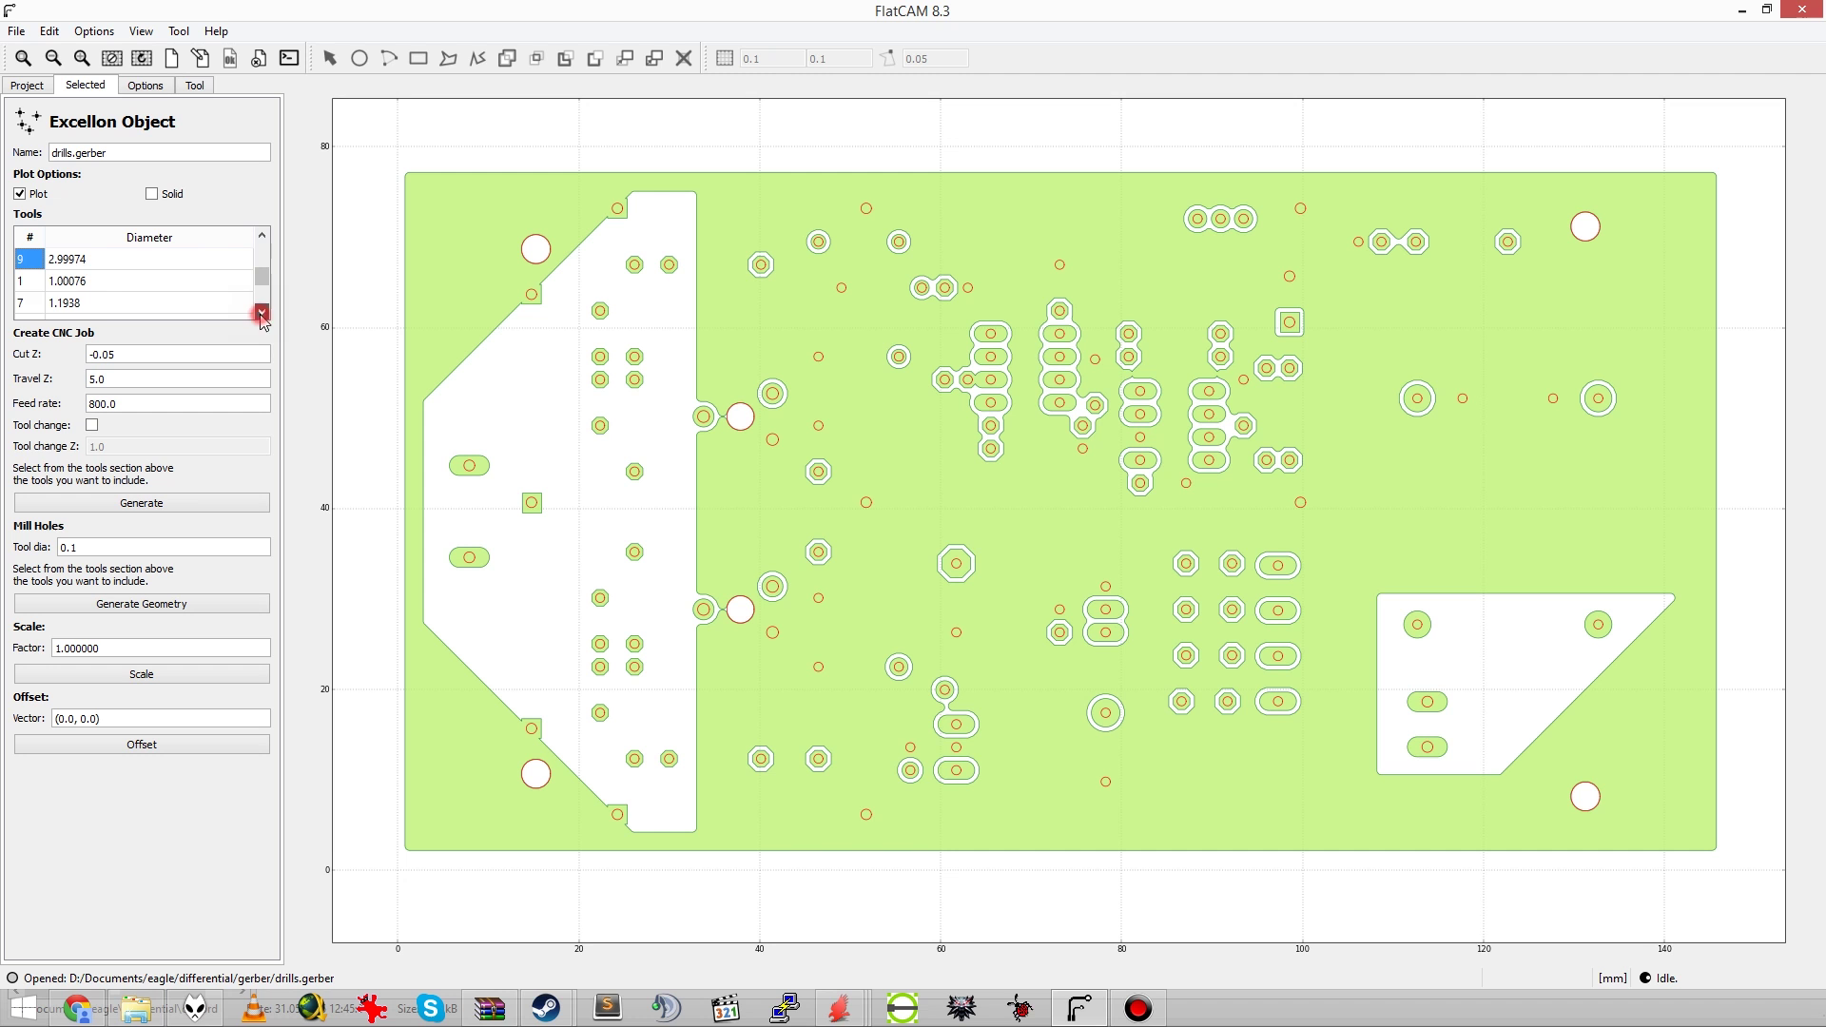
left_click_drag(23, 284, 23, 309)
left_click(262, 312)
left_click(263, 312)
left_click(263, 312)
left_click_drag(262, 295, 267, 249)
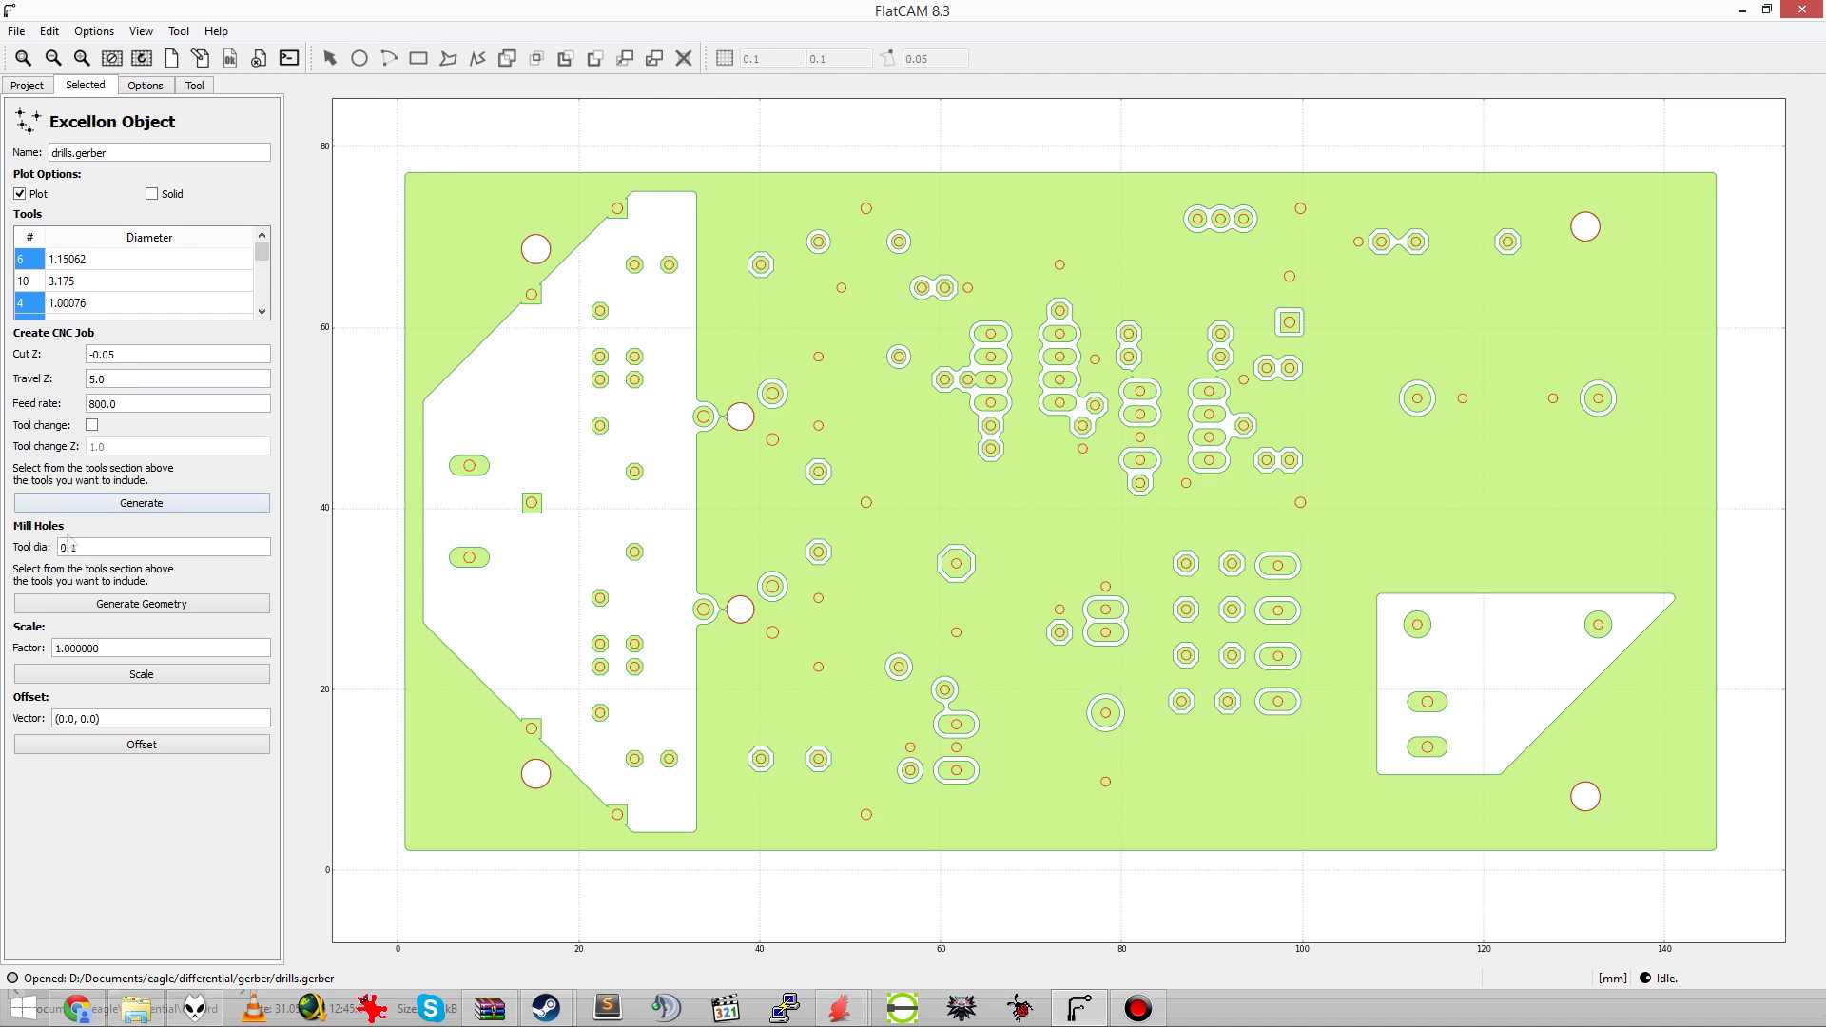
left_click(112, 547)
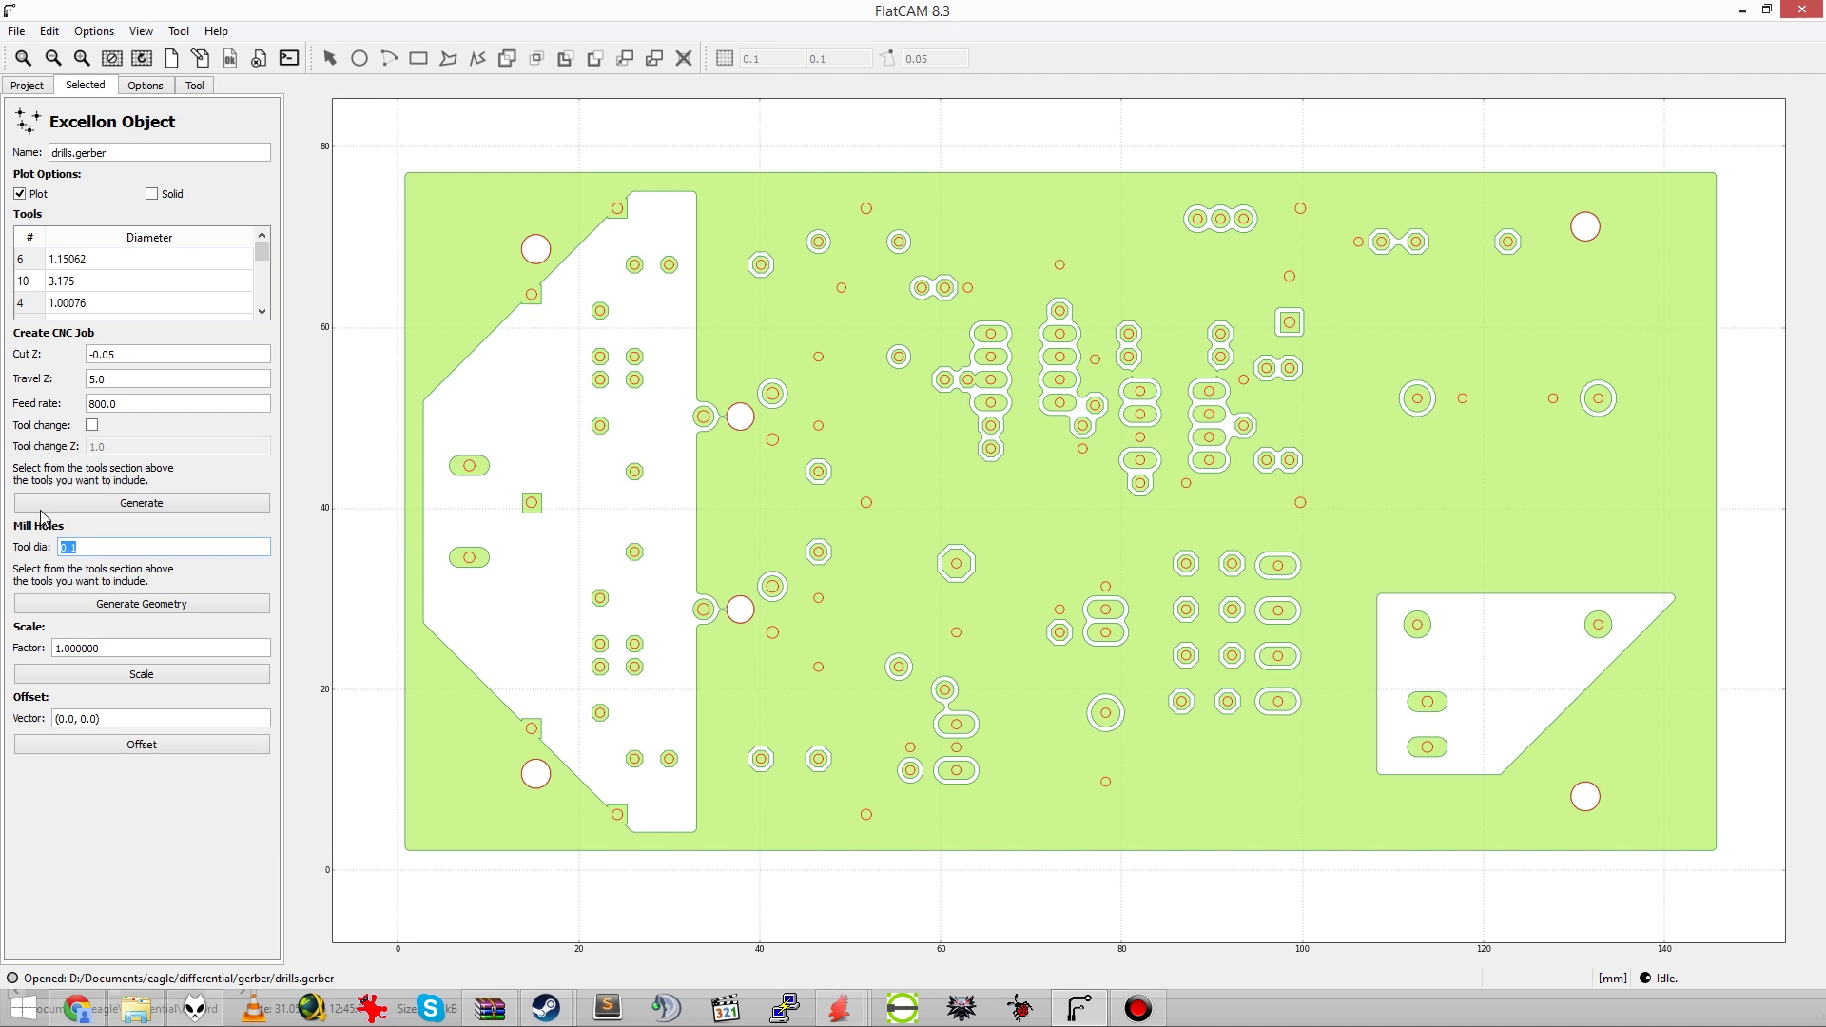
Step: Generate 1 mm hole-milling geometry drills.gerber_mill from the selected drill tools
left_click(133, 605)
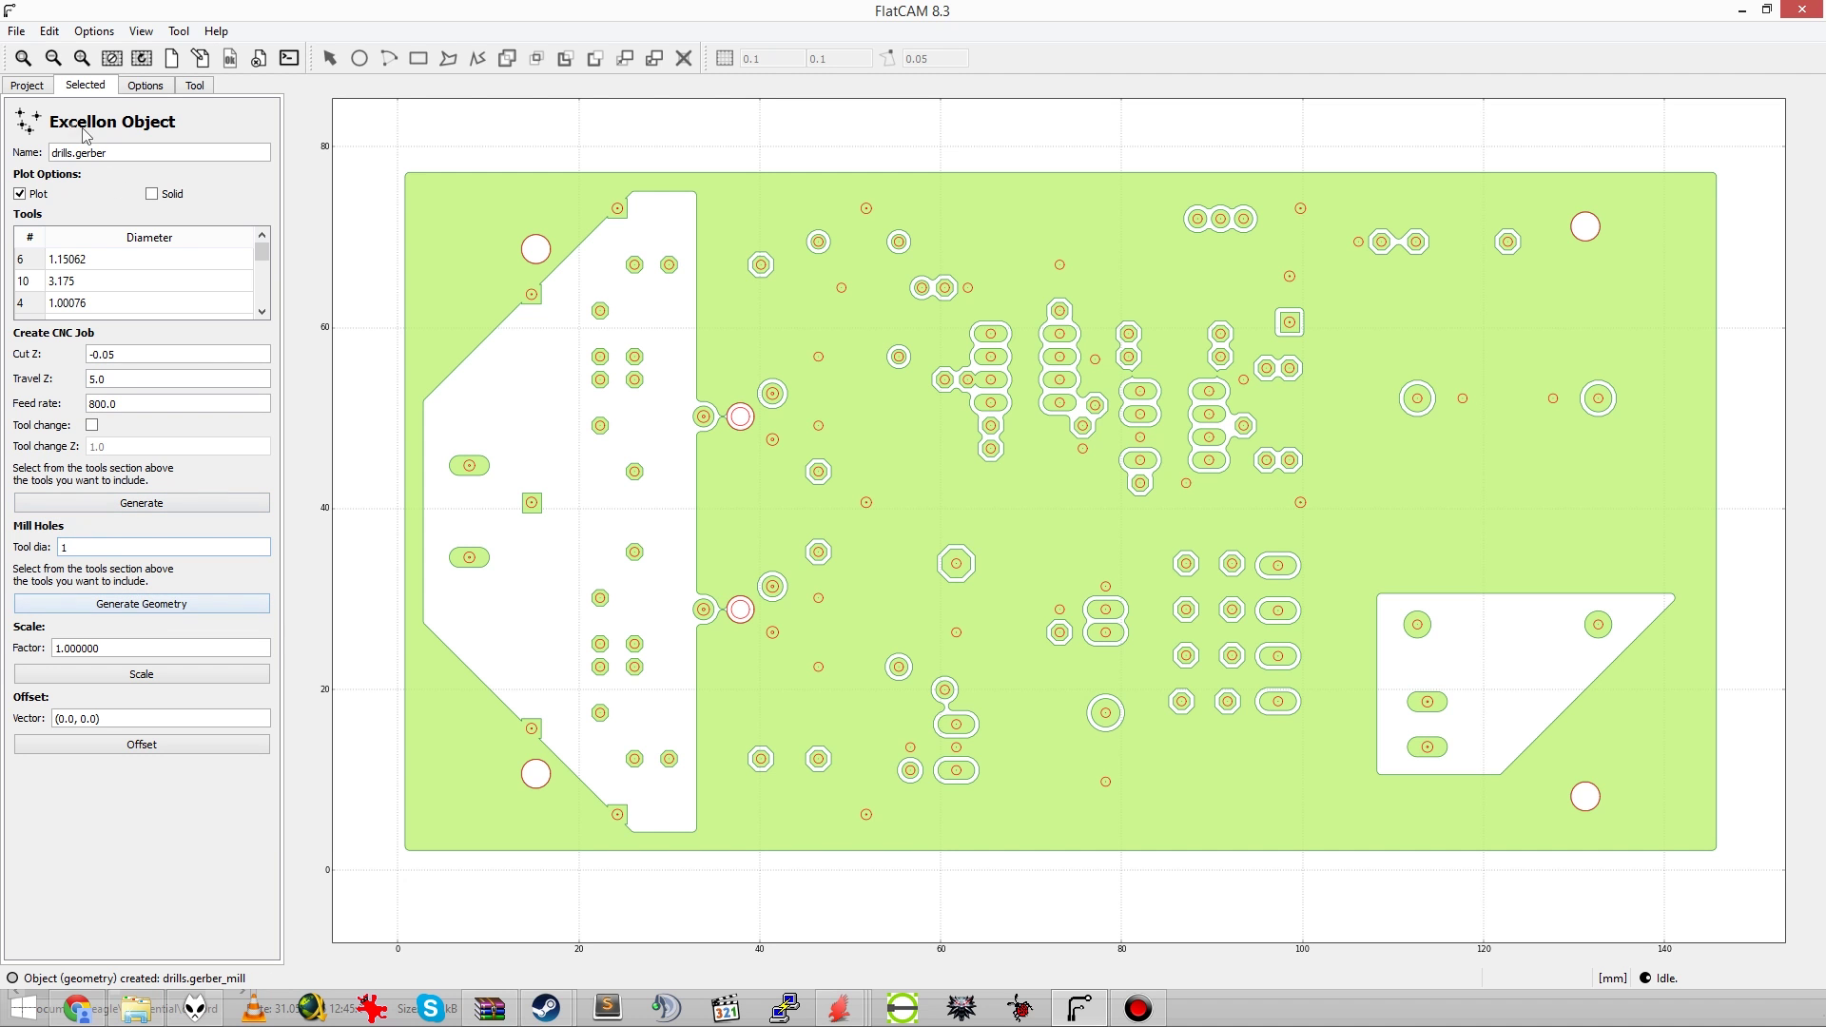
left_click(28, 86)
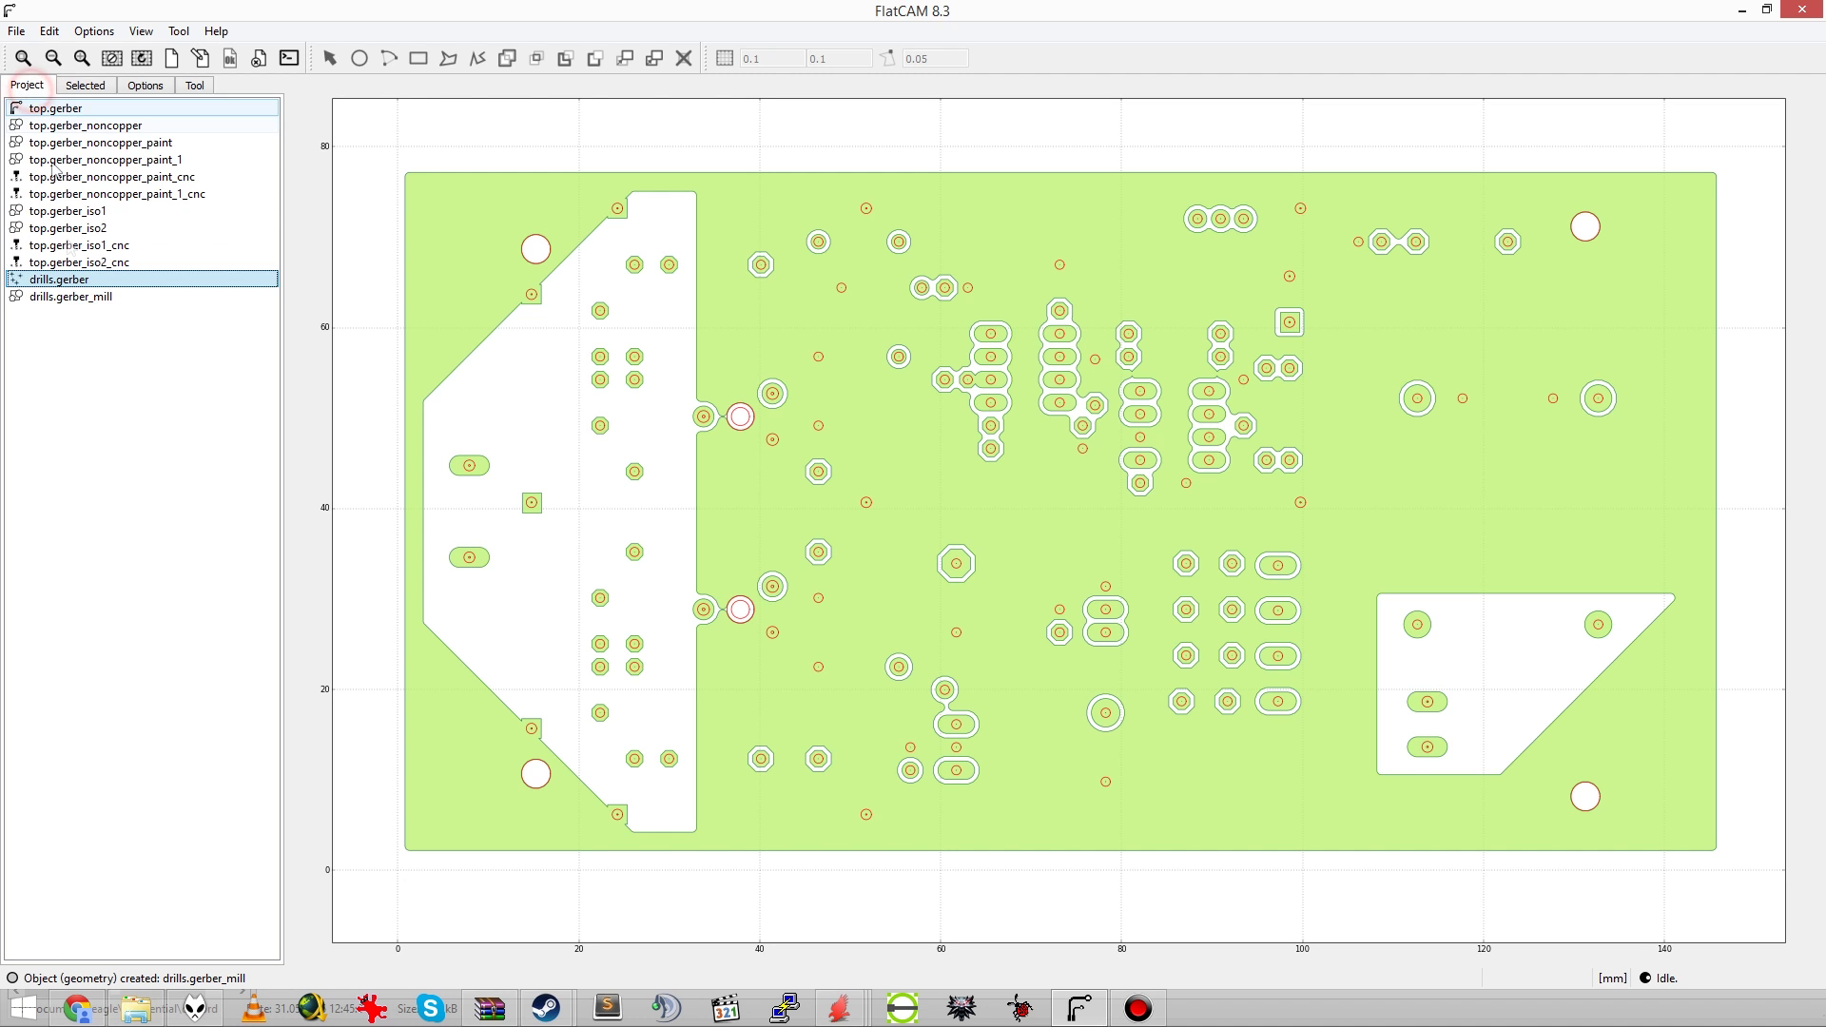
double_click(85, 298)
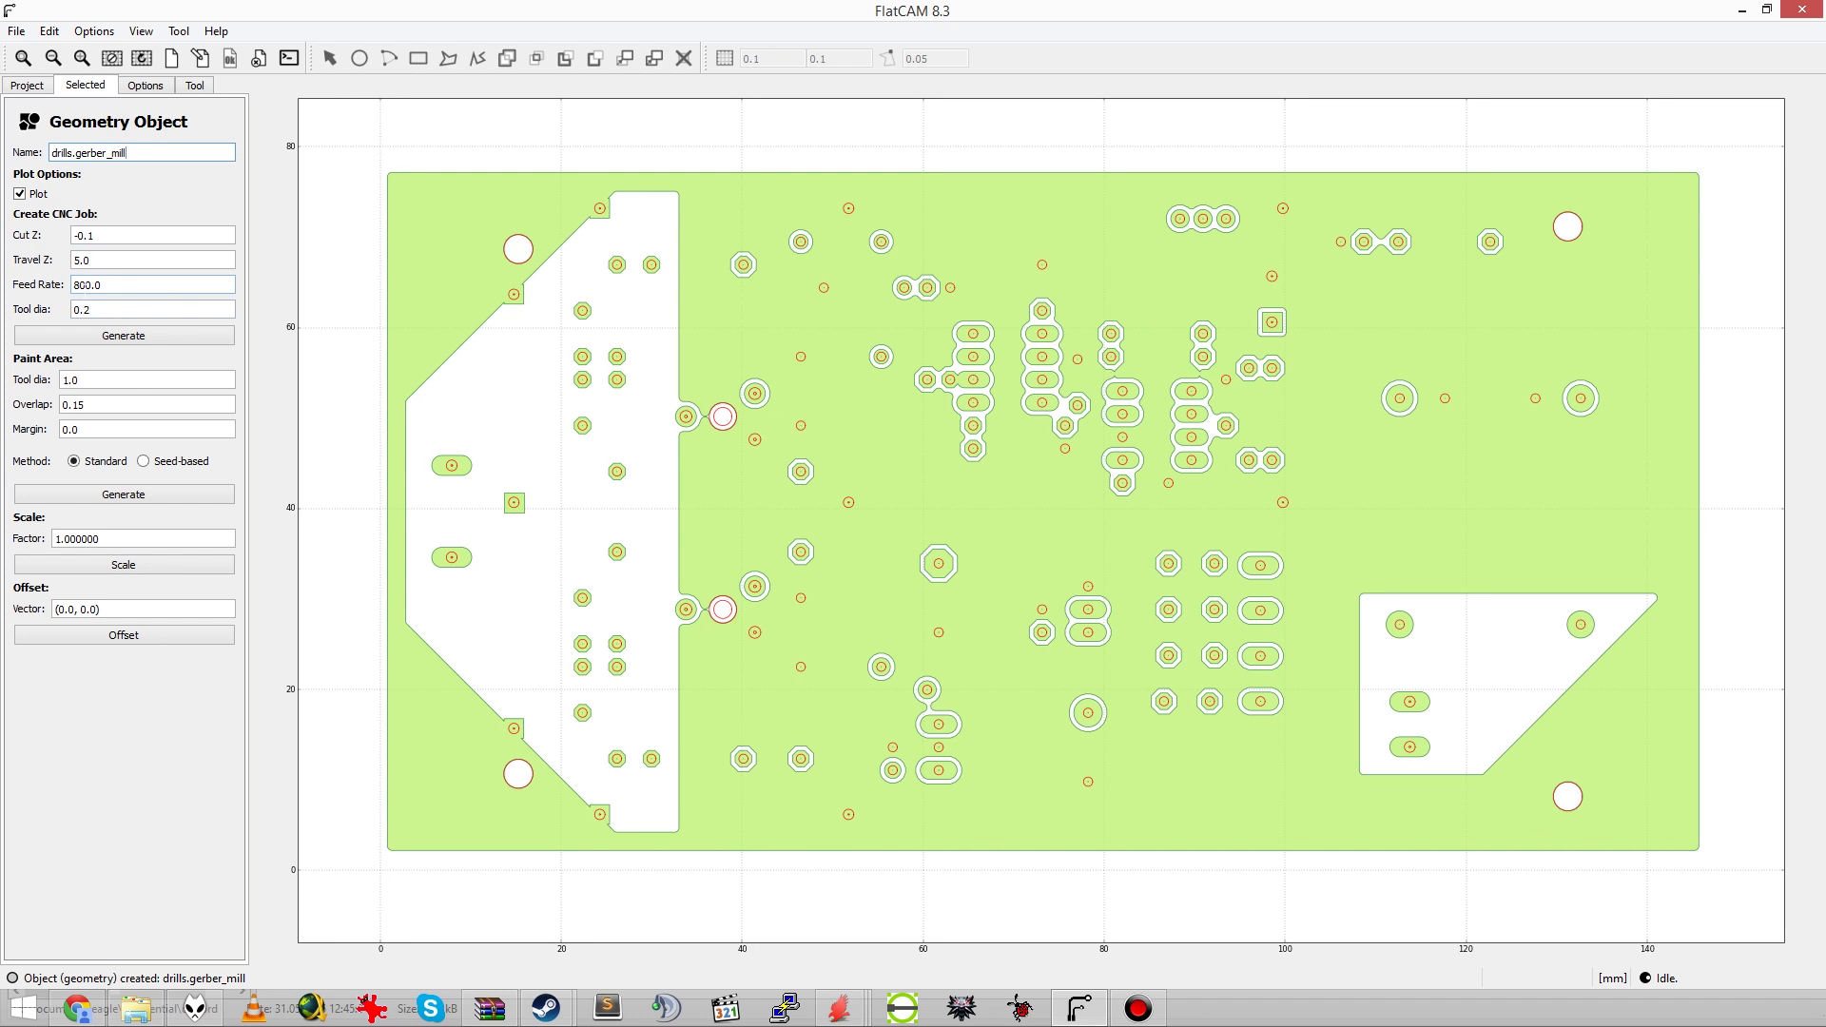
Step: Generate a CNC job from drills.gerber_mill with Cut Z -3, feed rate 500, tool dia 1
left_click_drag(114, 235, 83, 235)
left_click(150, 259)
left_click_drag(149, 279, 59, 284)
left_click_drag(110, 307, 76, 309)
left_click(119, 338)
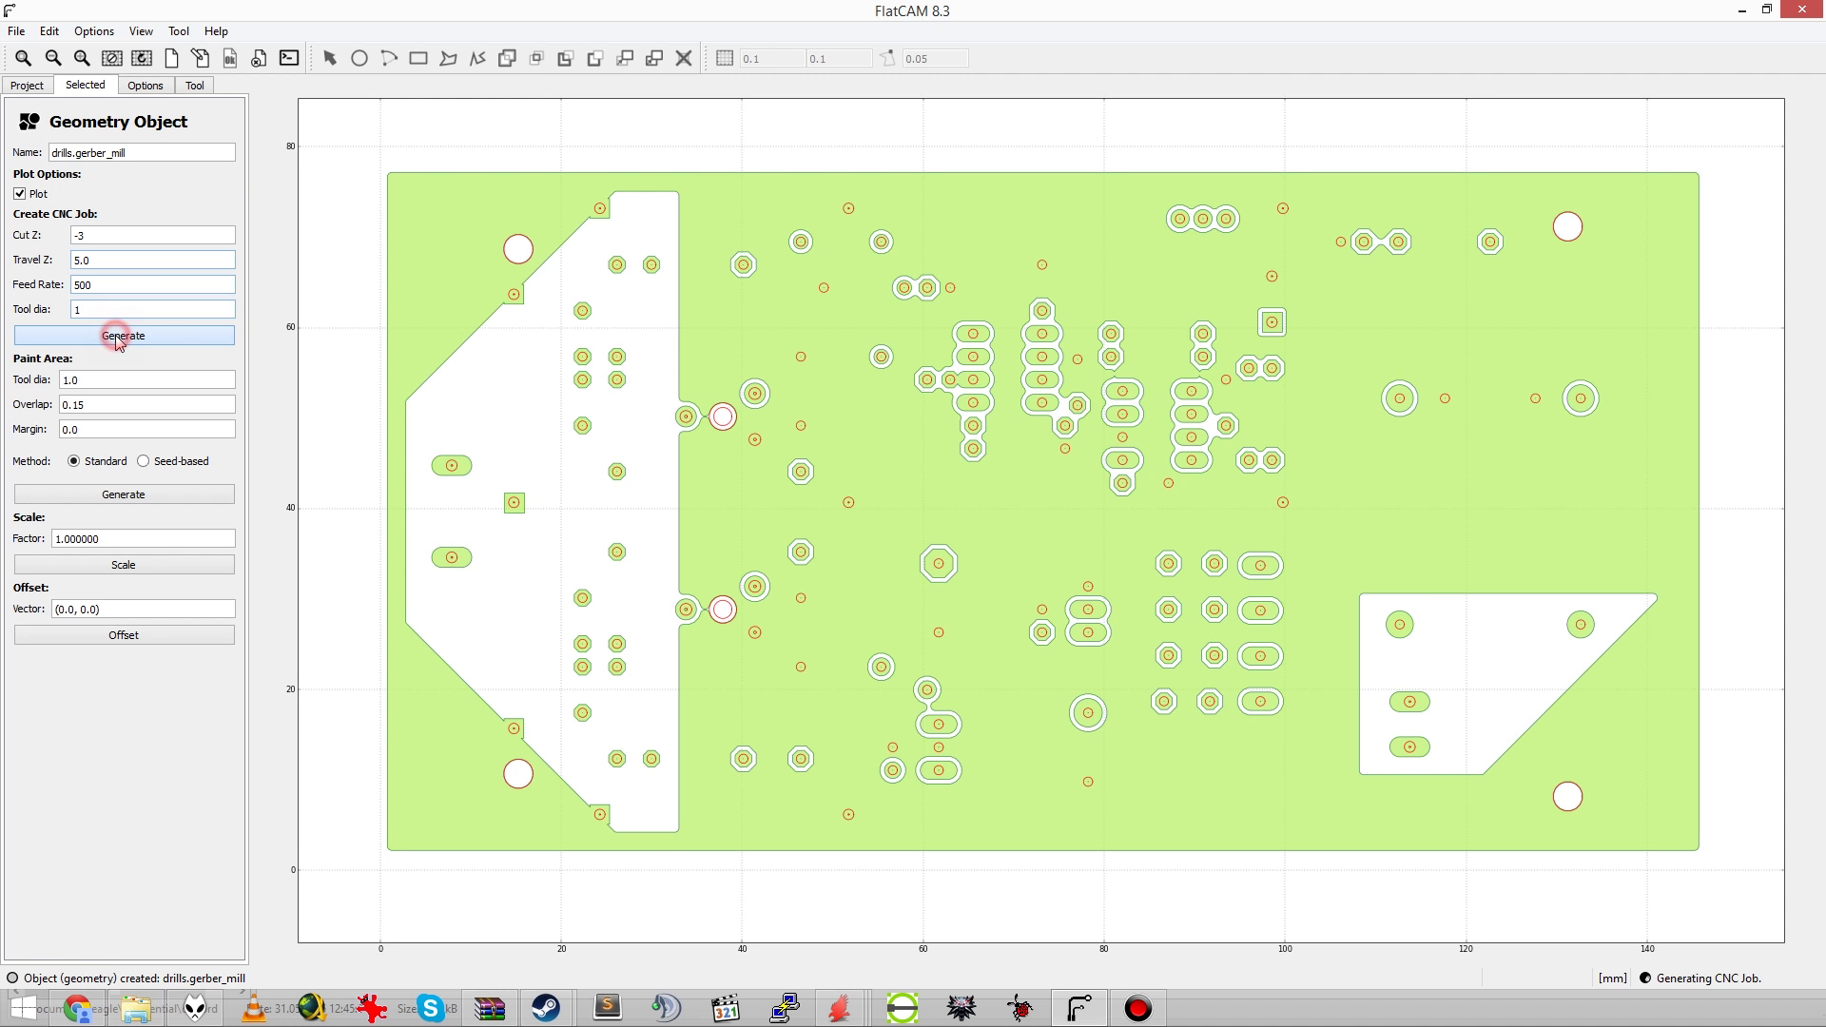
scroll(703, 409, "up", 1)
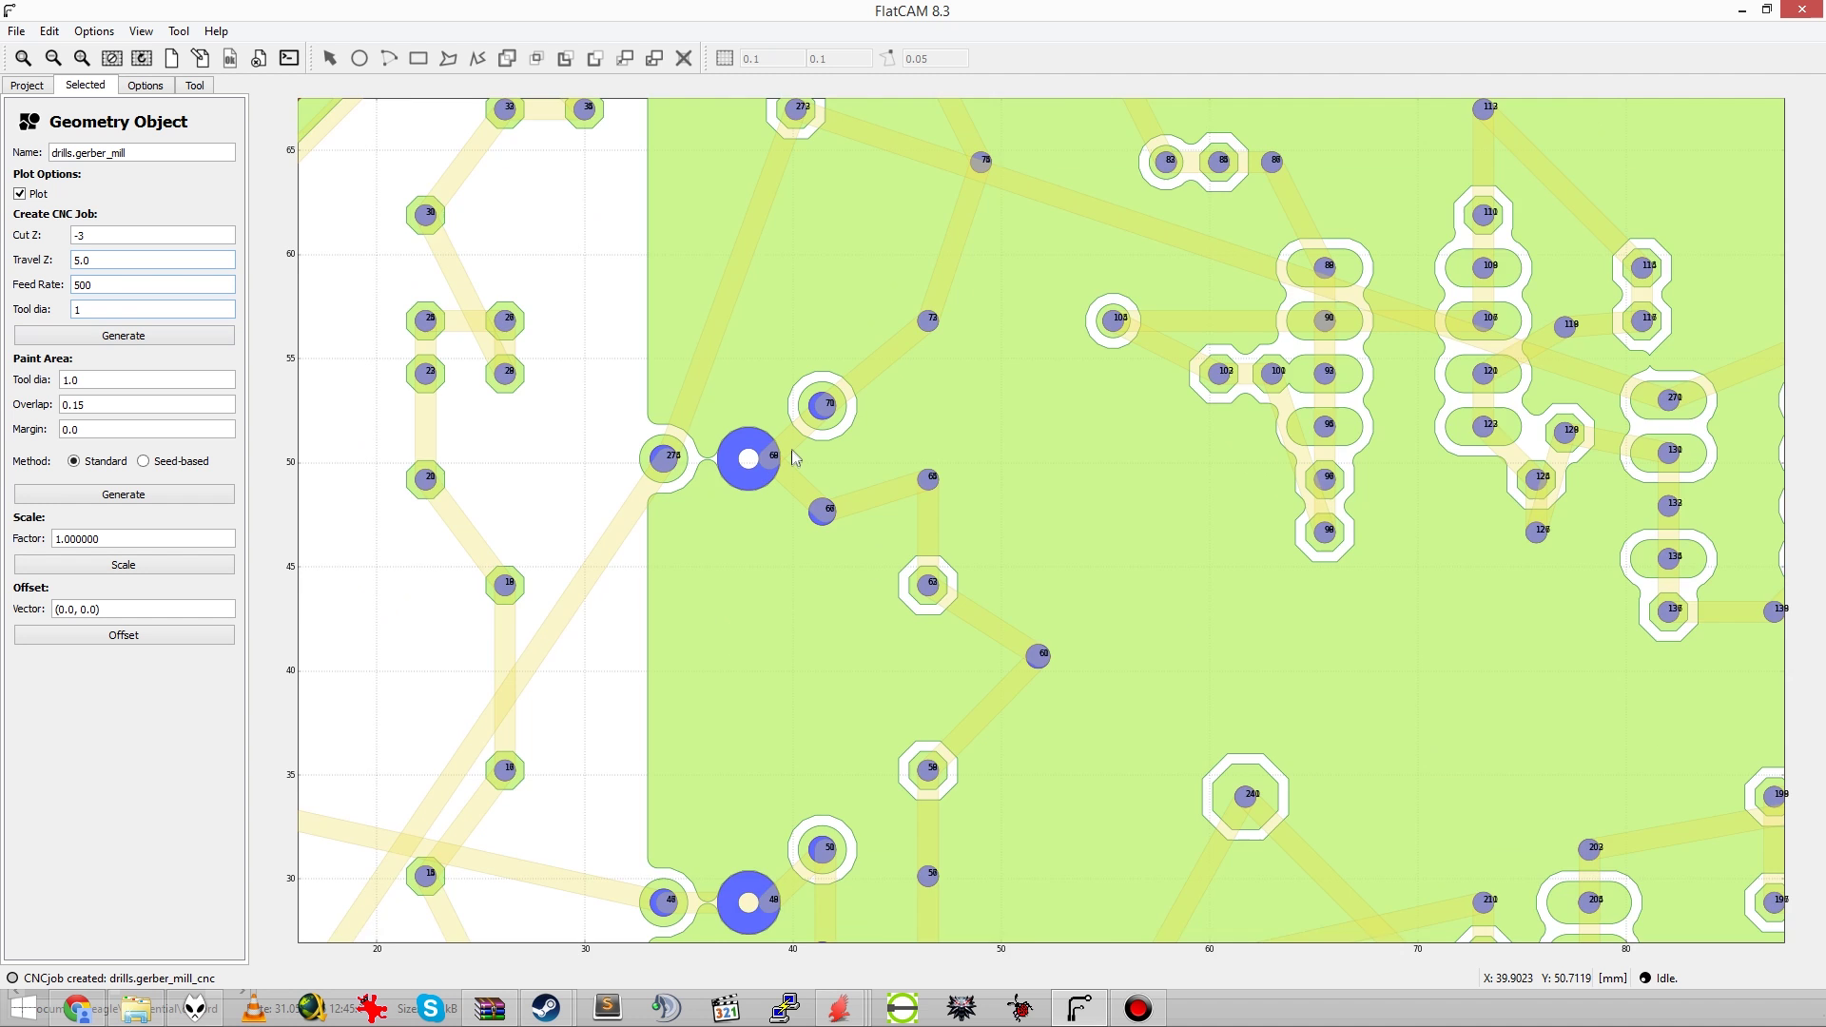
scroll(795, 457, "up", 1)
scroll(734, 476, "up", 4)
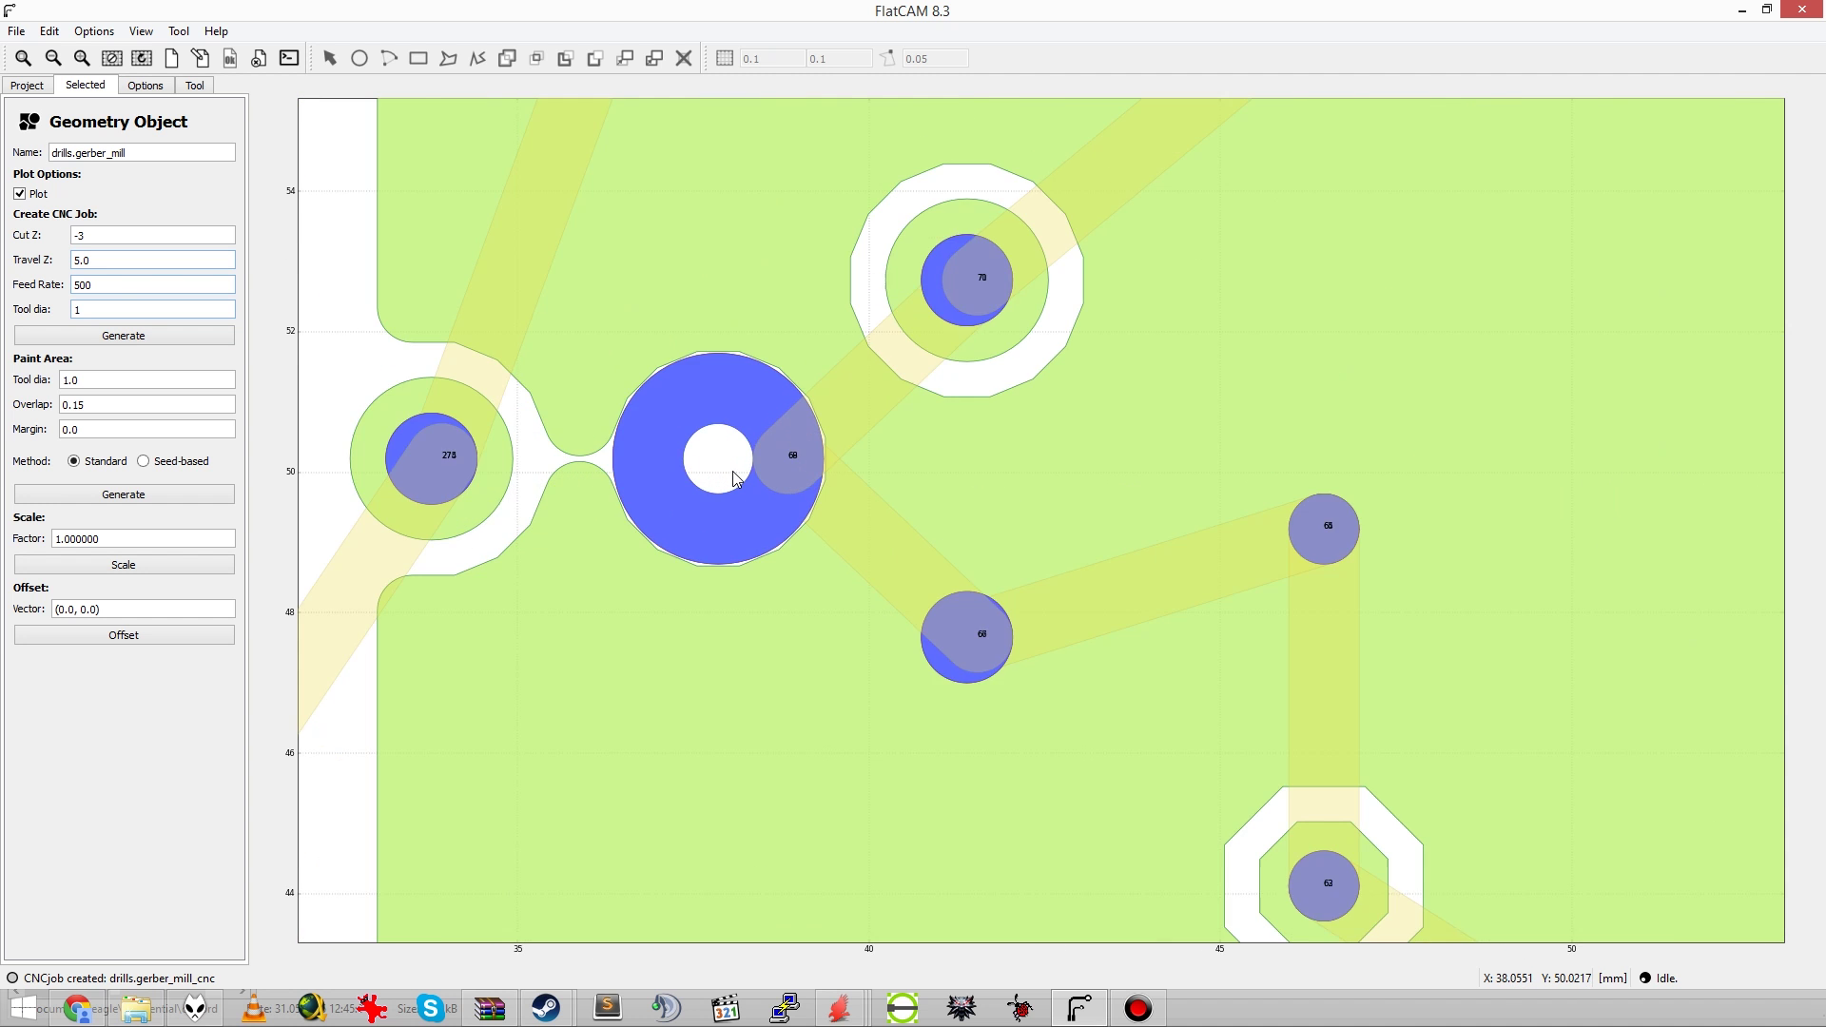
scroll(735, 477, "down", 7)
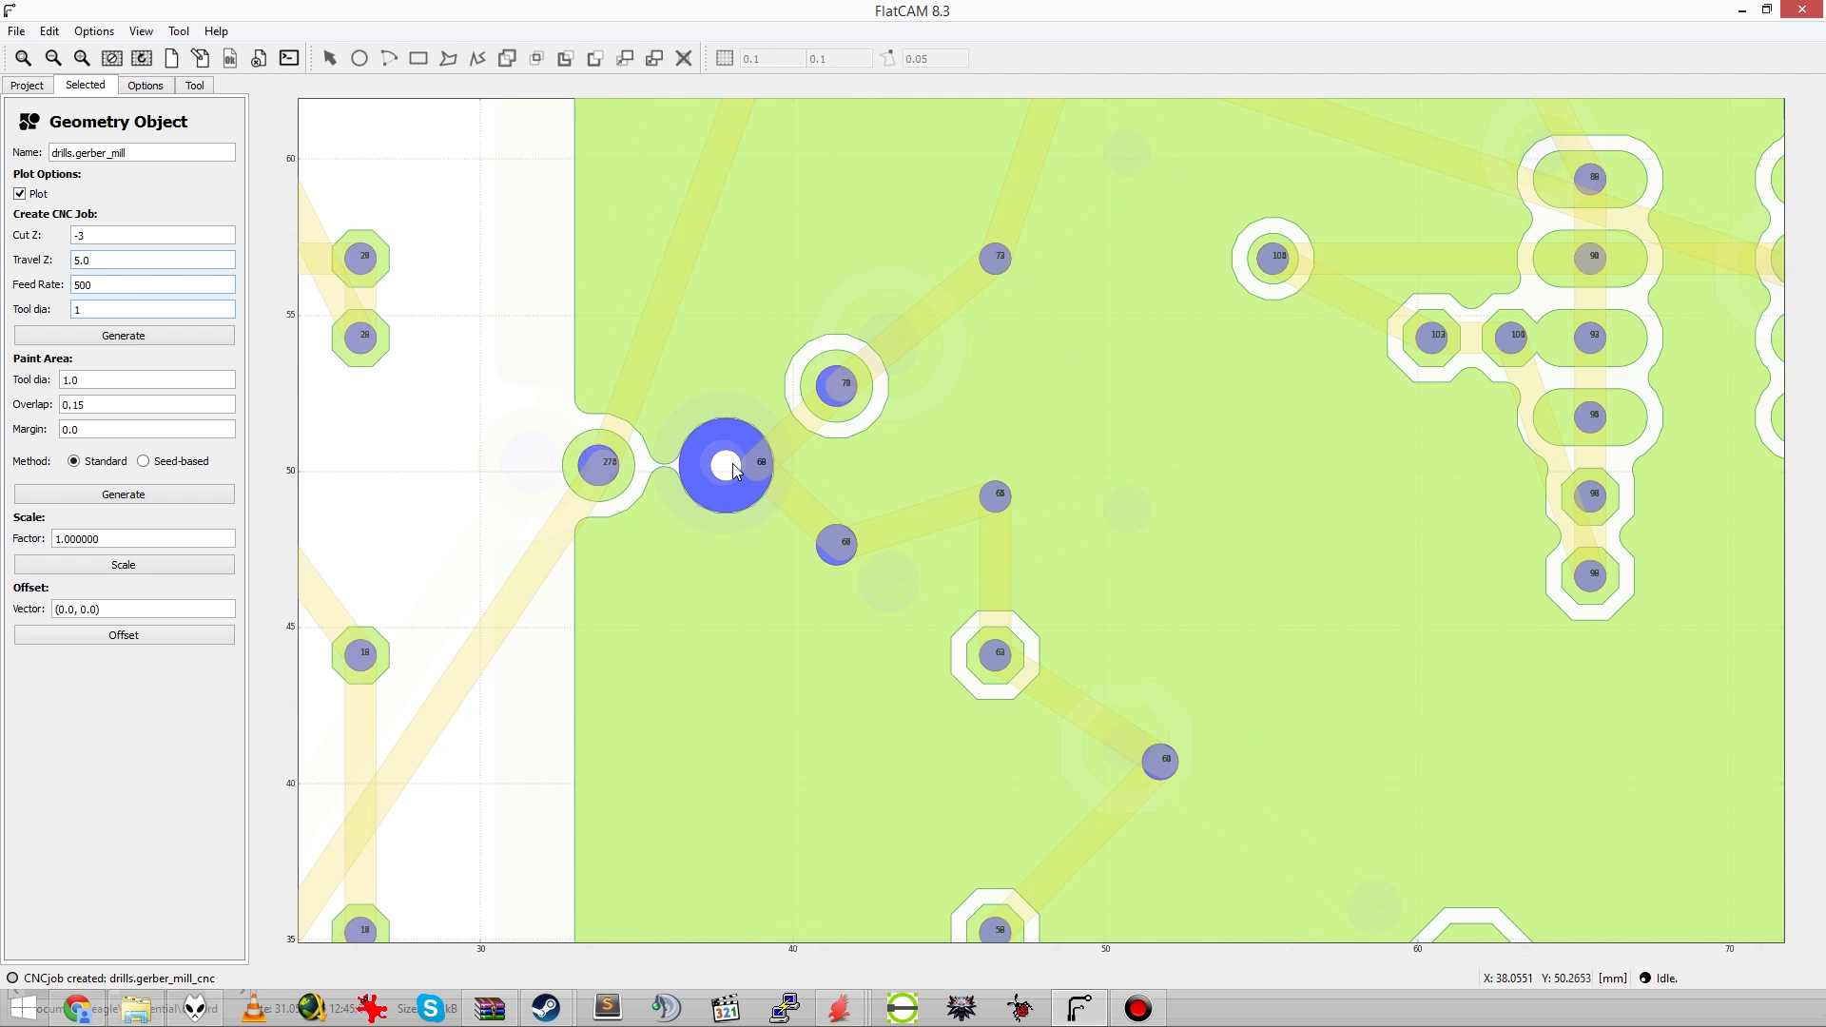
scroll(729, 475, "down", 1)
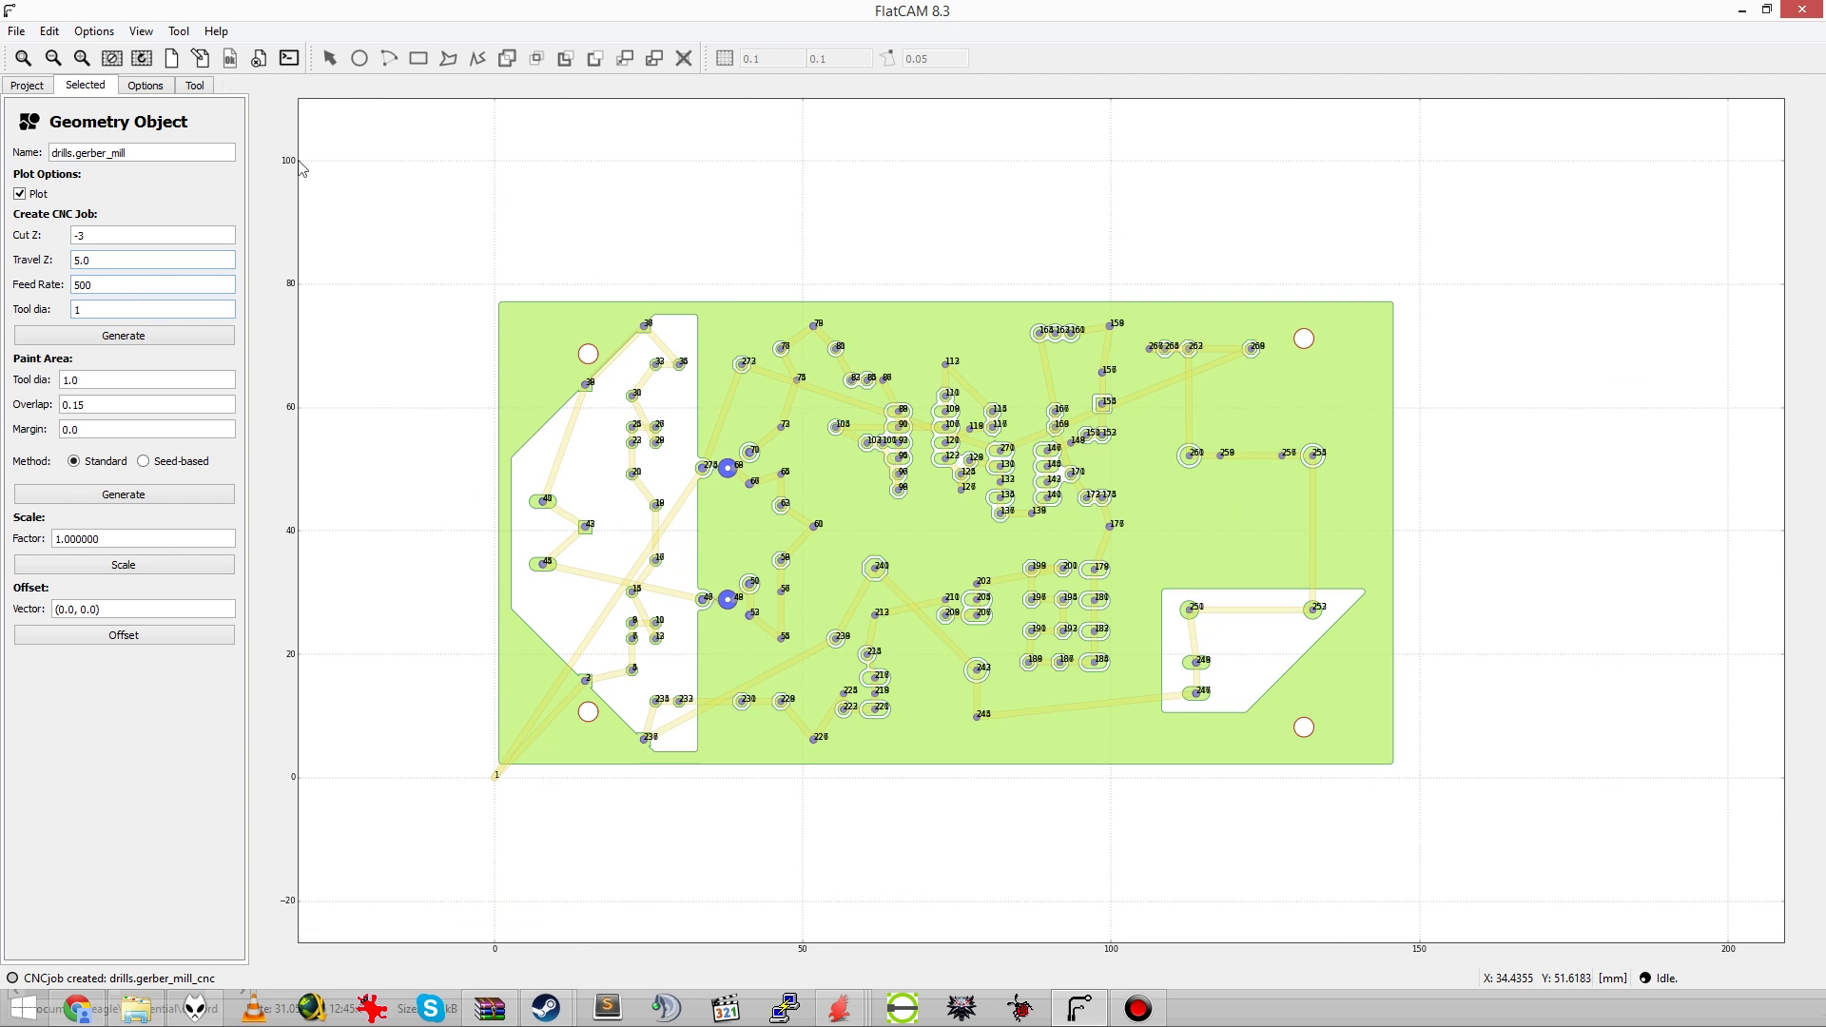
Step: Select only the 3.175 mm tool 10 in drills.gerber and generate its milling geometry
left_click(26, 87)
double_click(72, 278)
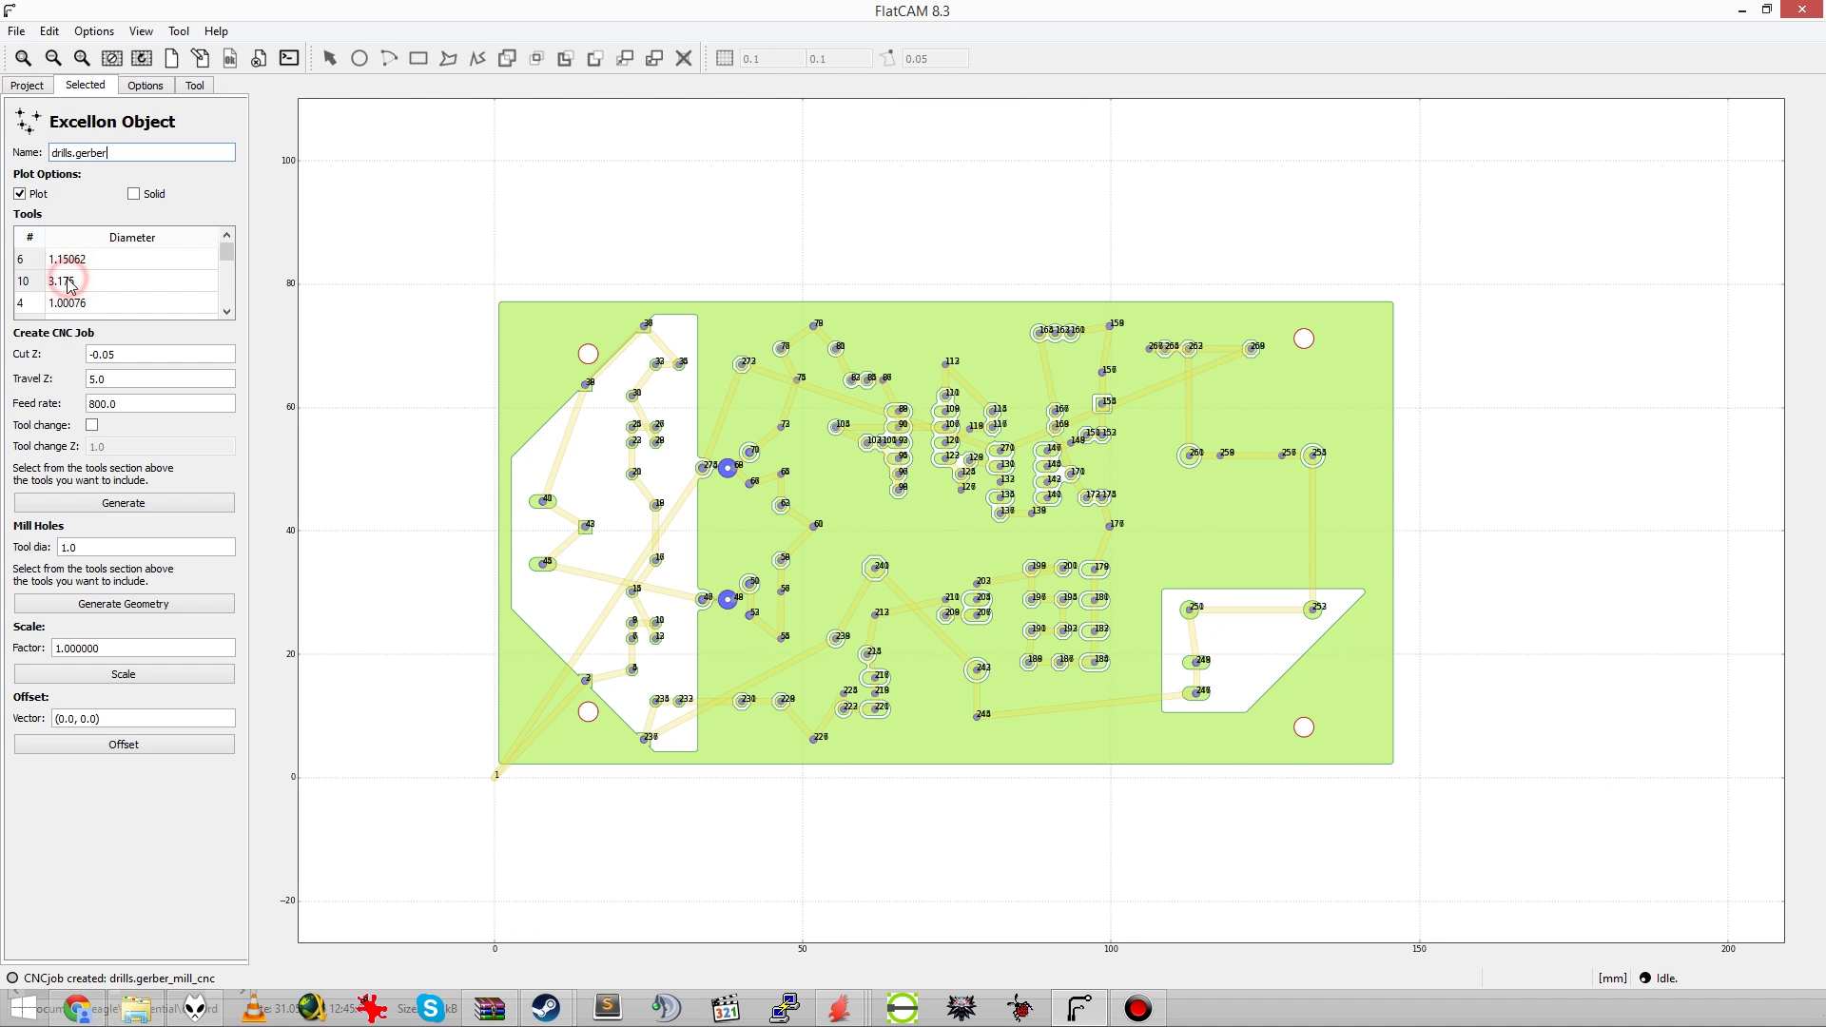
left_click(32, 303)
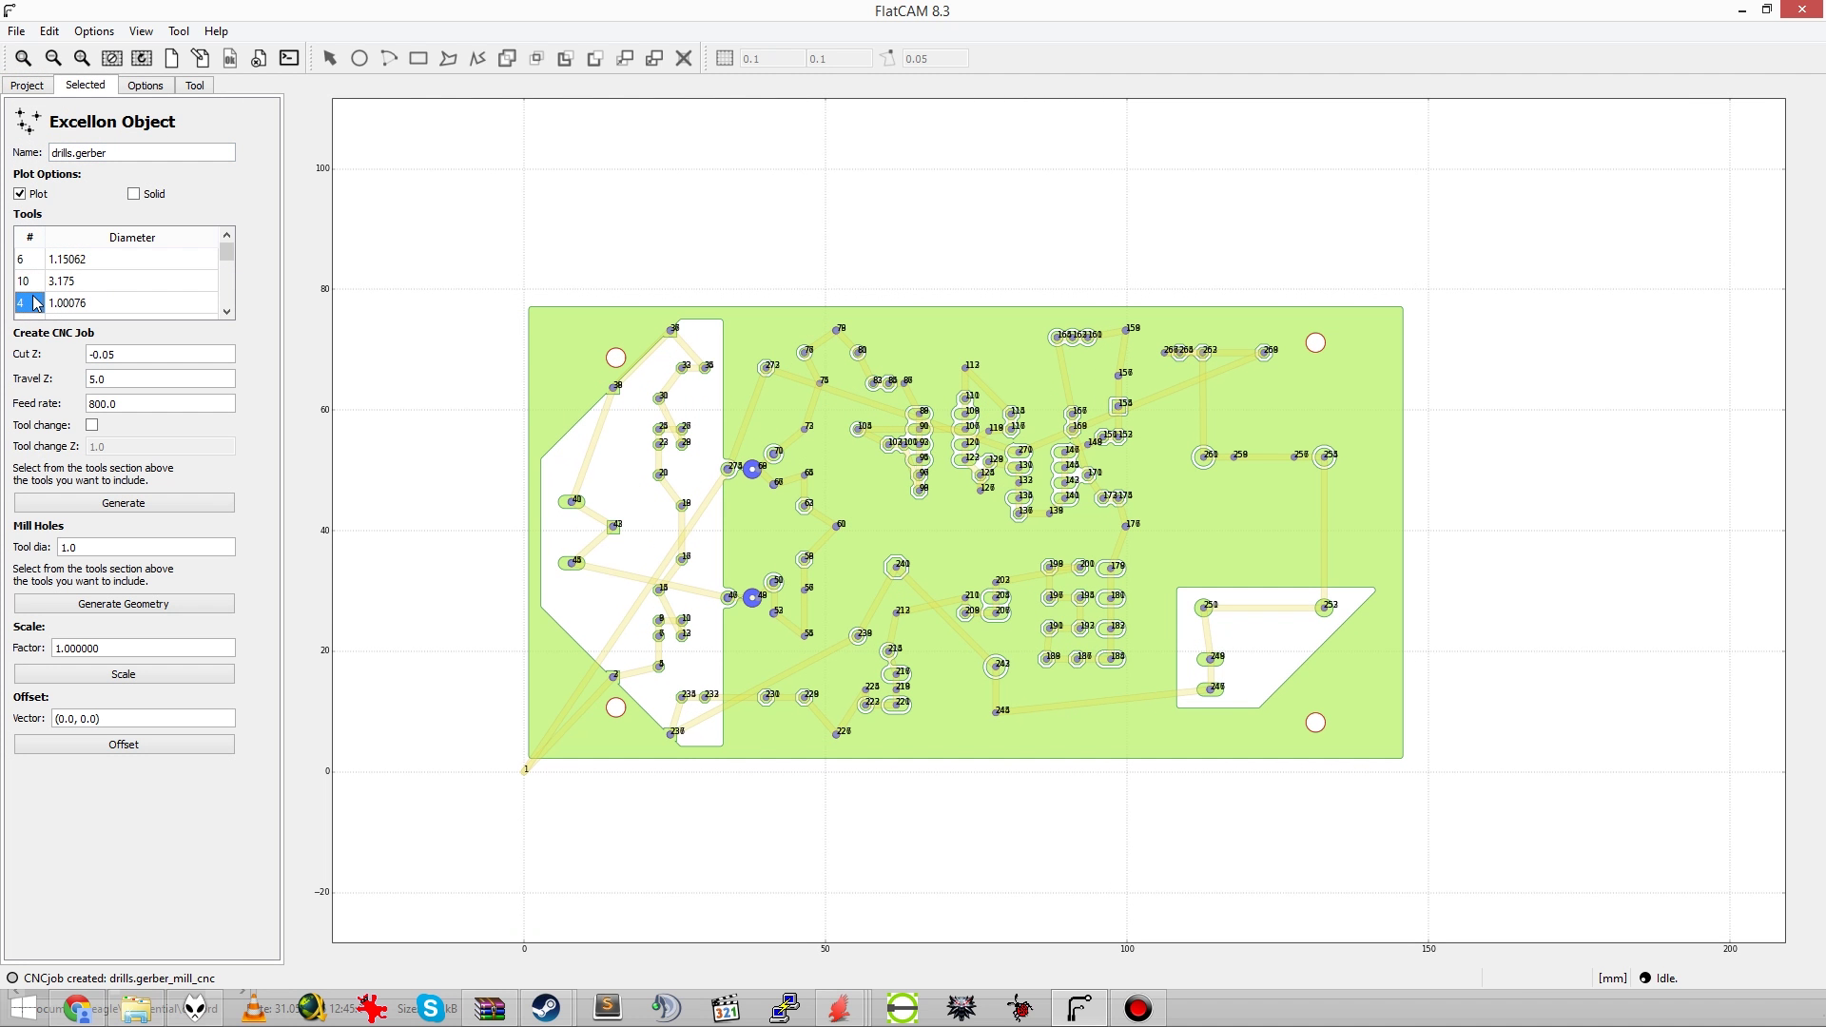
left_click(30, 280)
left_click(133, 605)
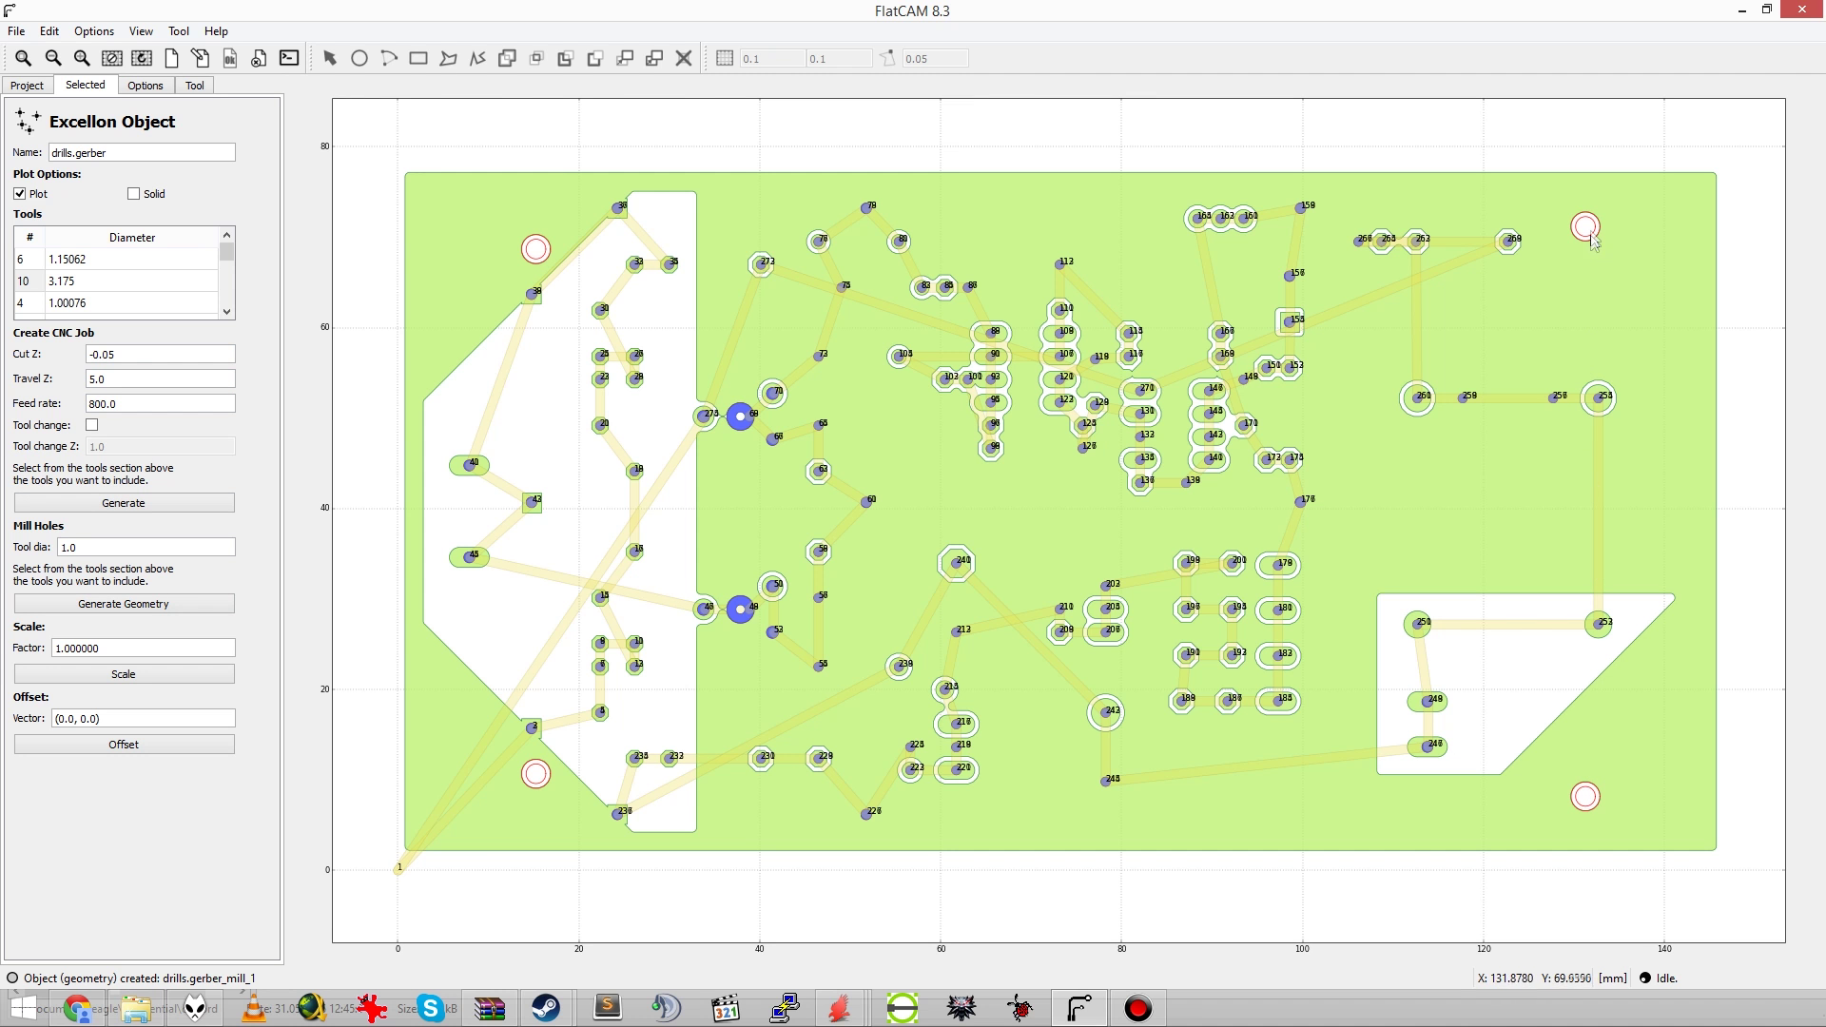
Step: Generate a CNC job from drills.gerber_mill_1 with Cut Z -5, feed 300, tool dia 1
left_click(33, 89)
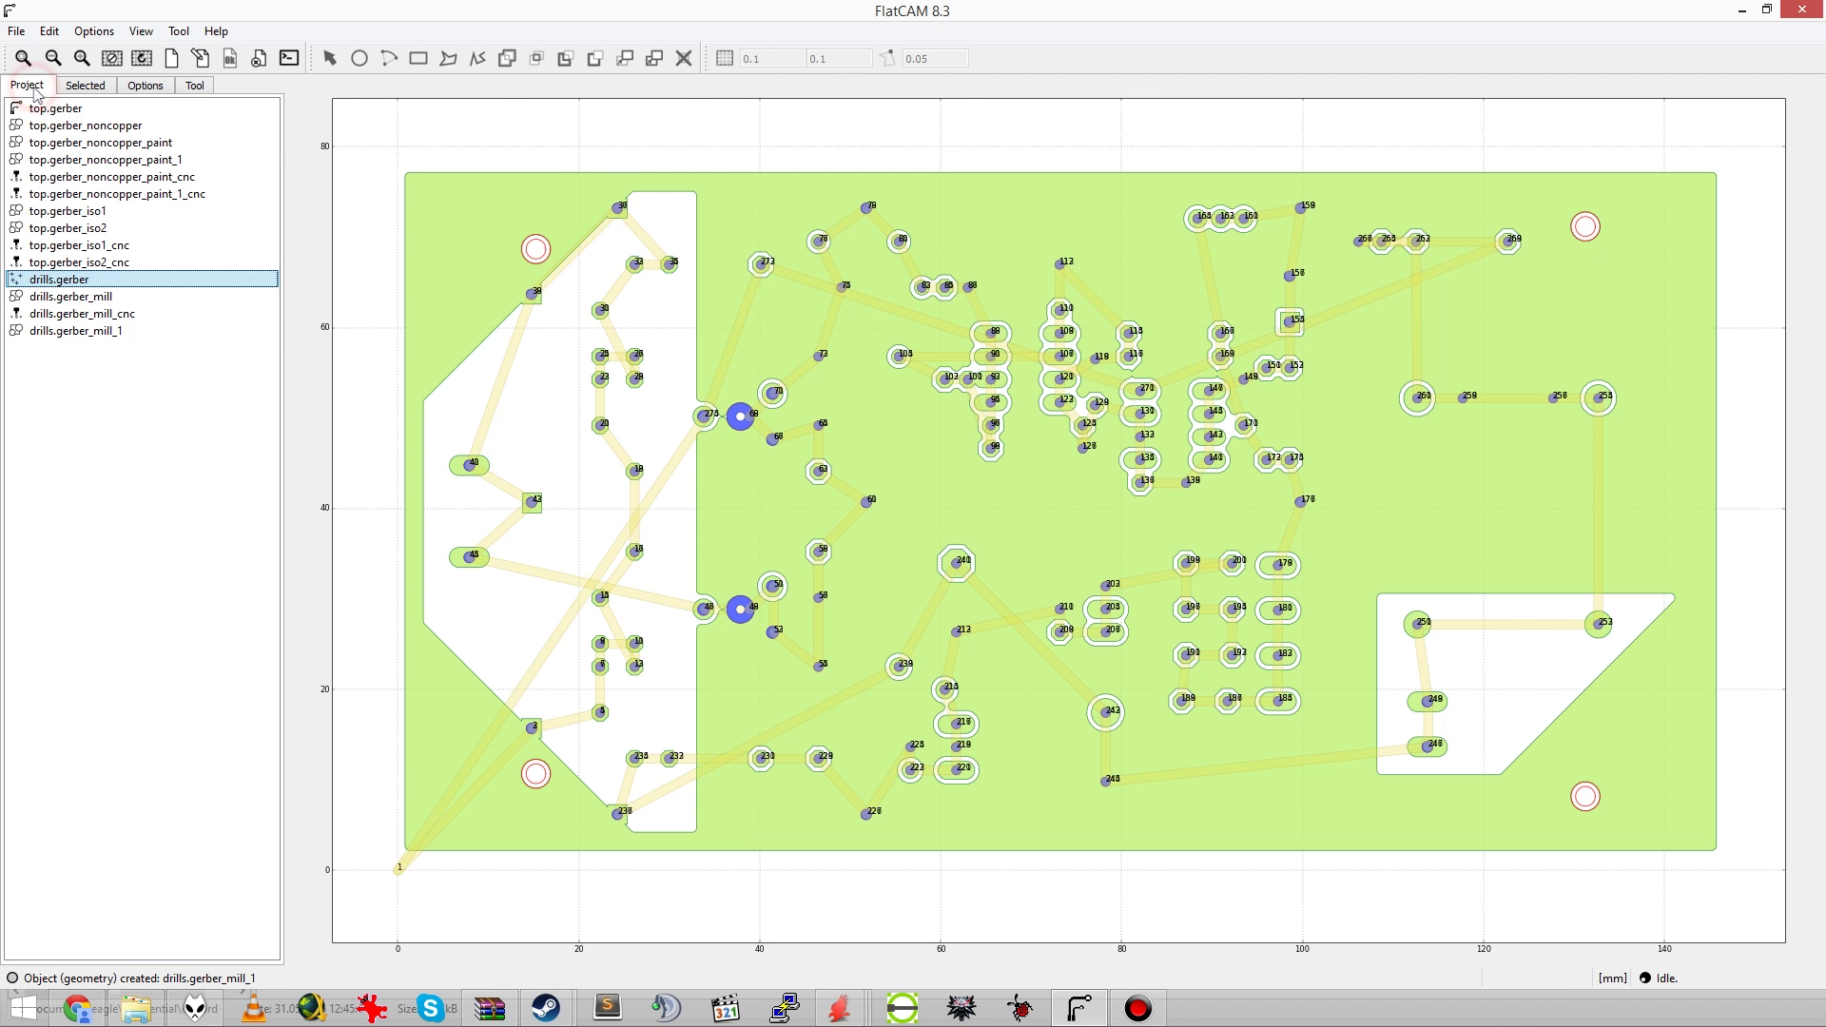
double_click(44, 333)
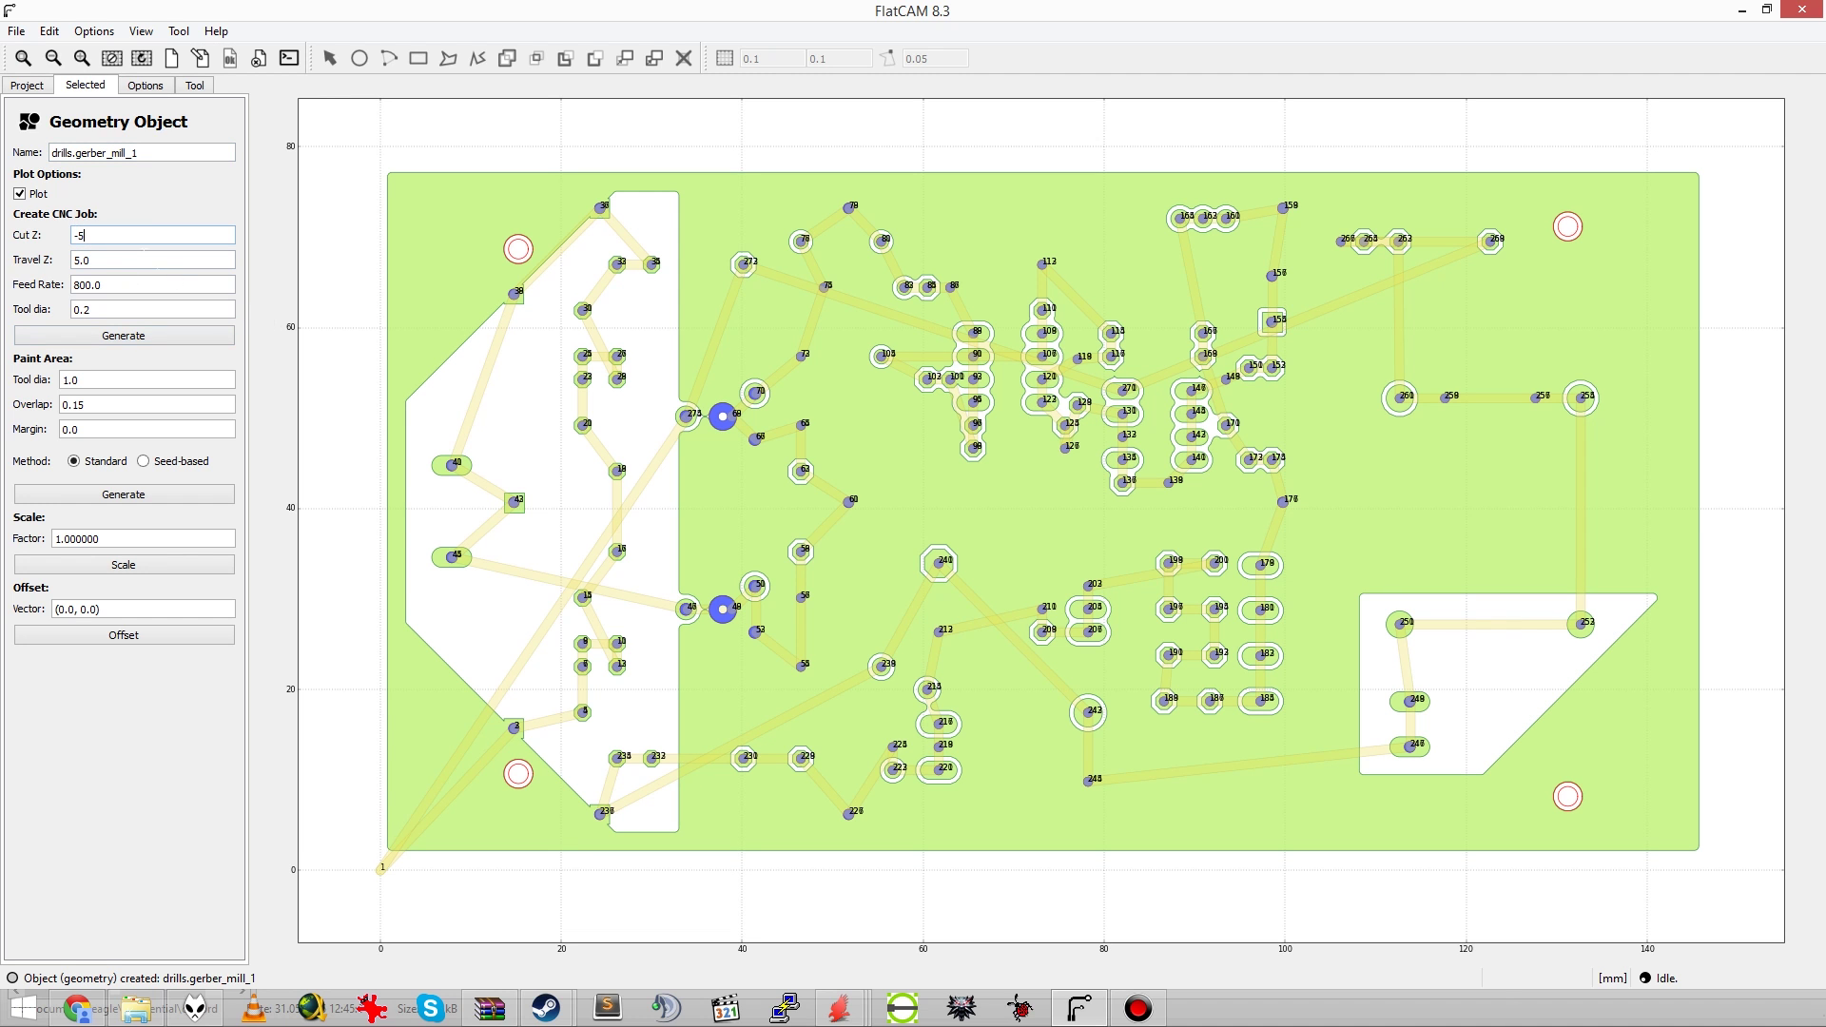
left_click(141, 277)
key("ctrl+a")
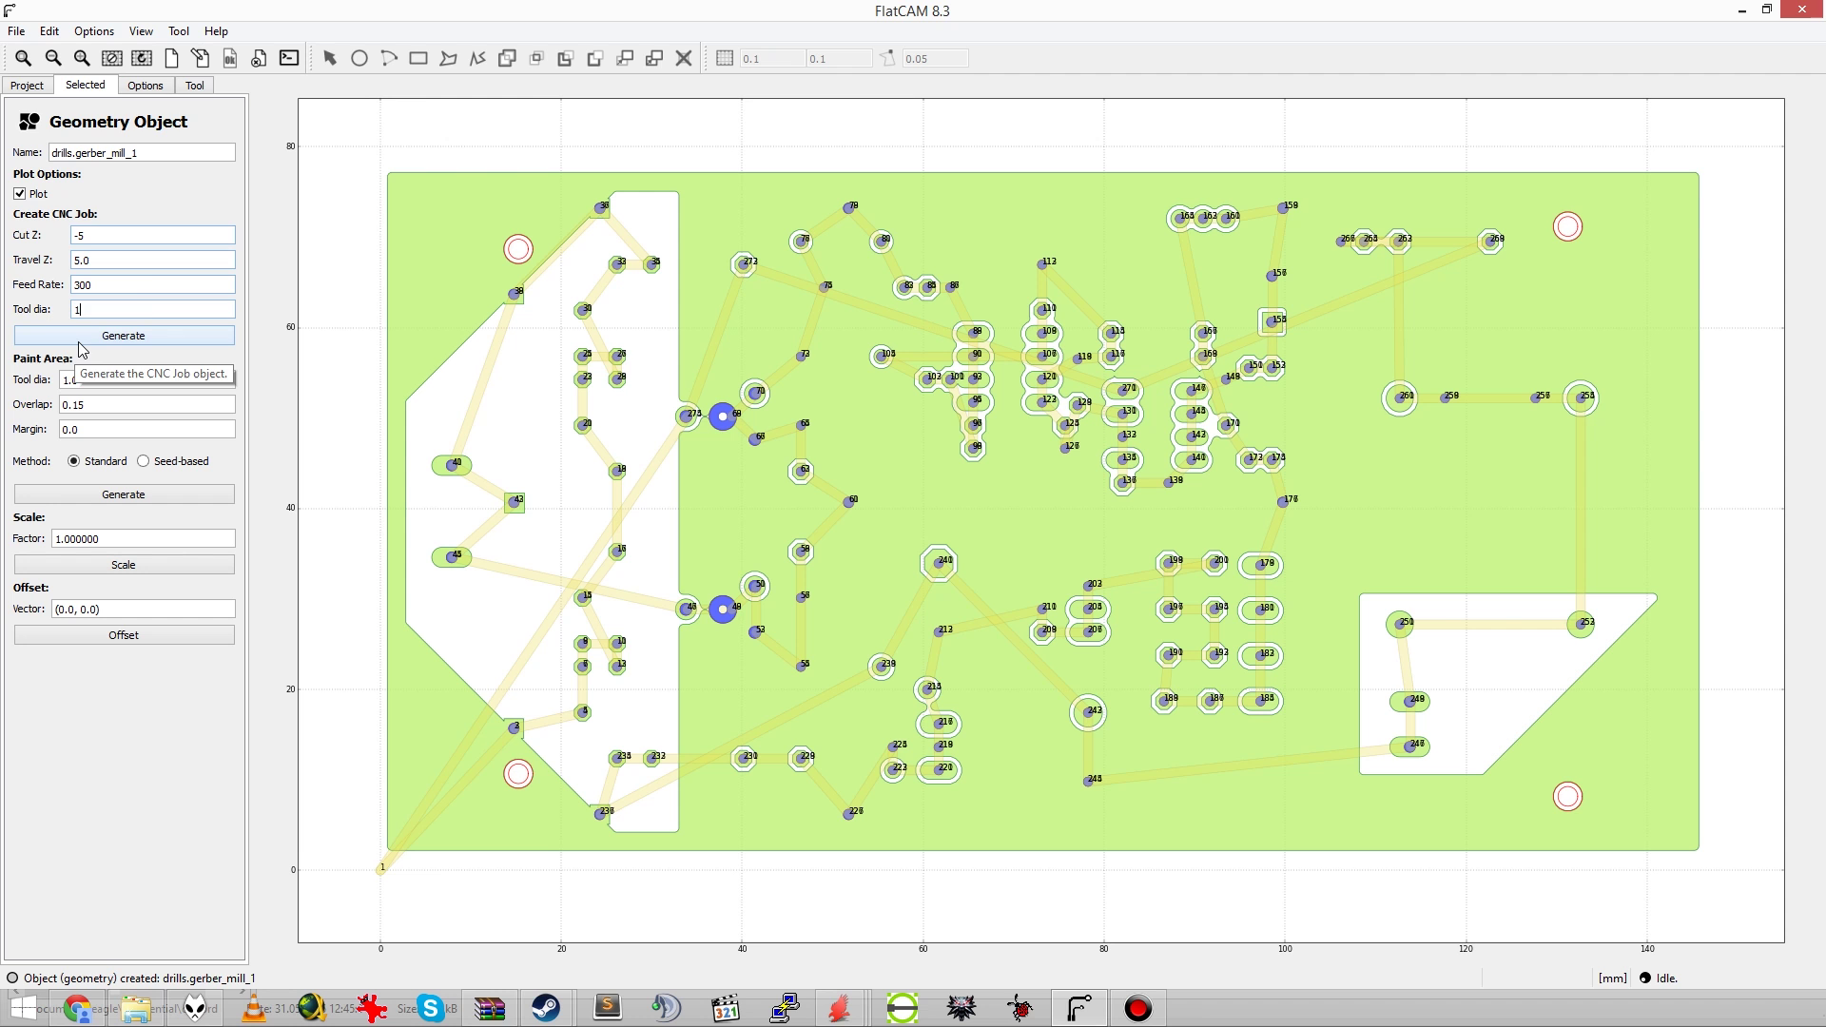
left_click(80, 341)
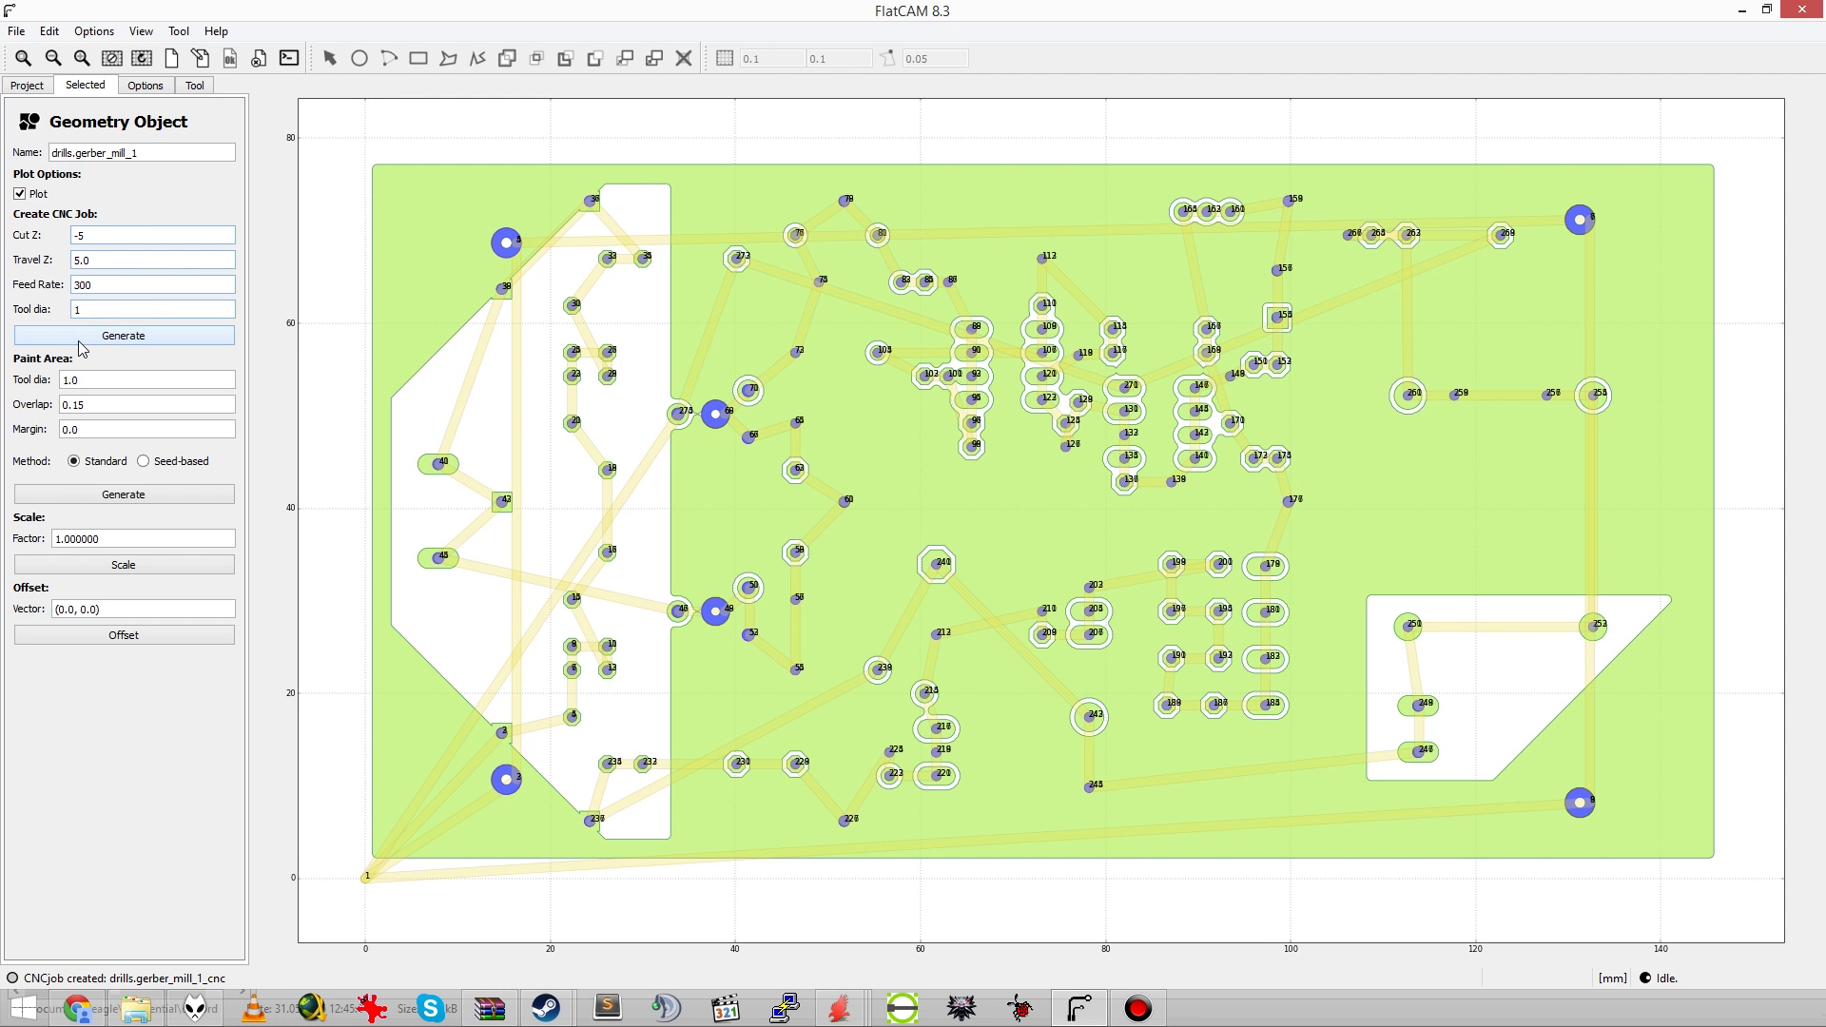
left_click(29, 86)
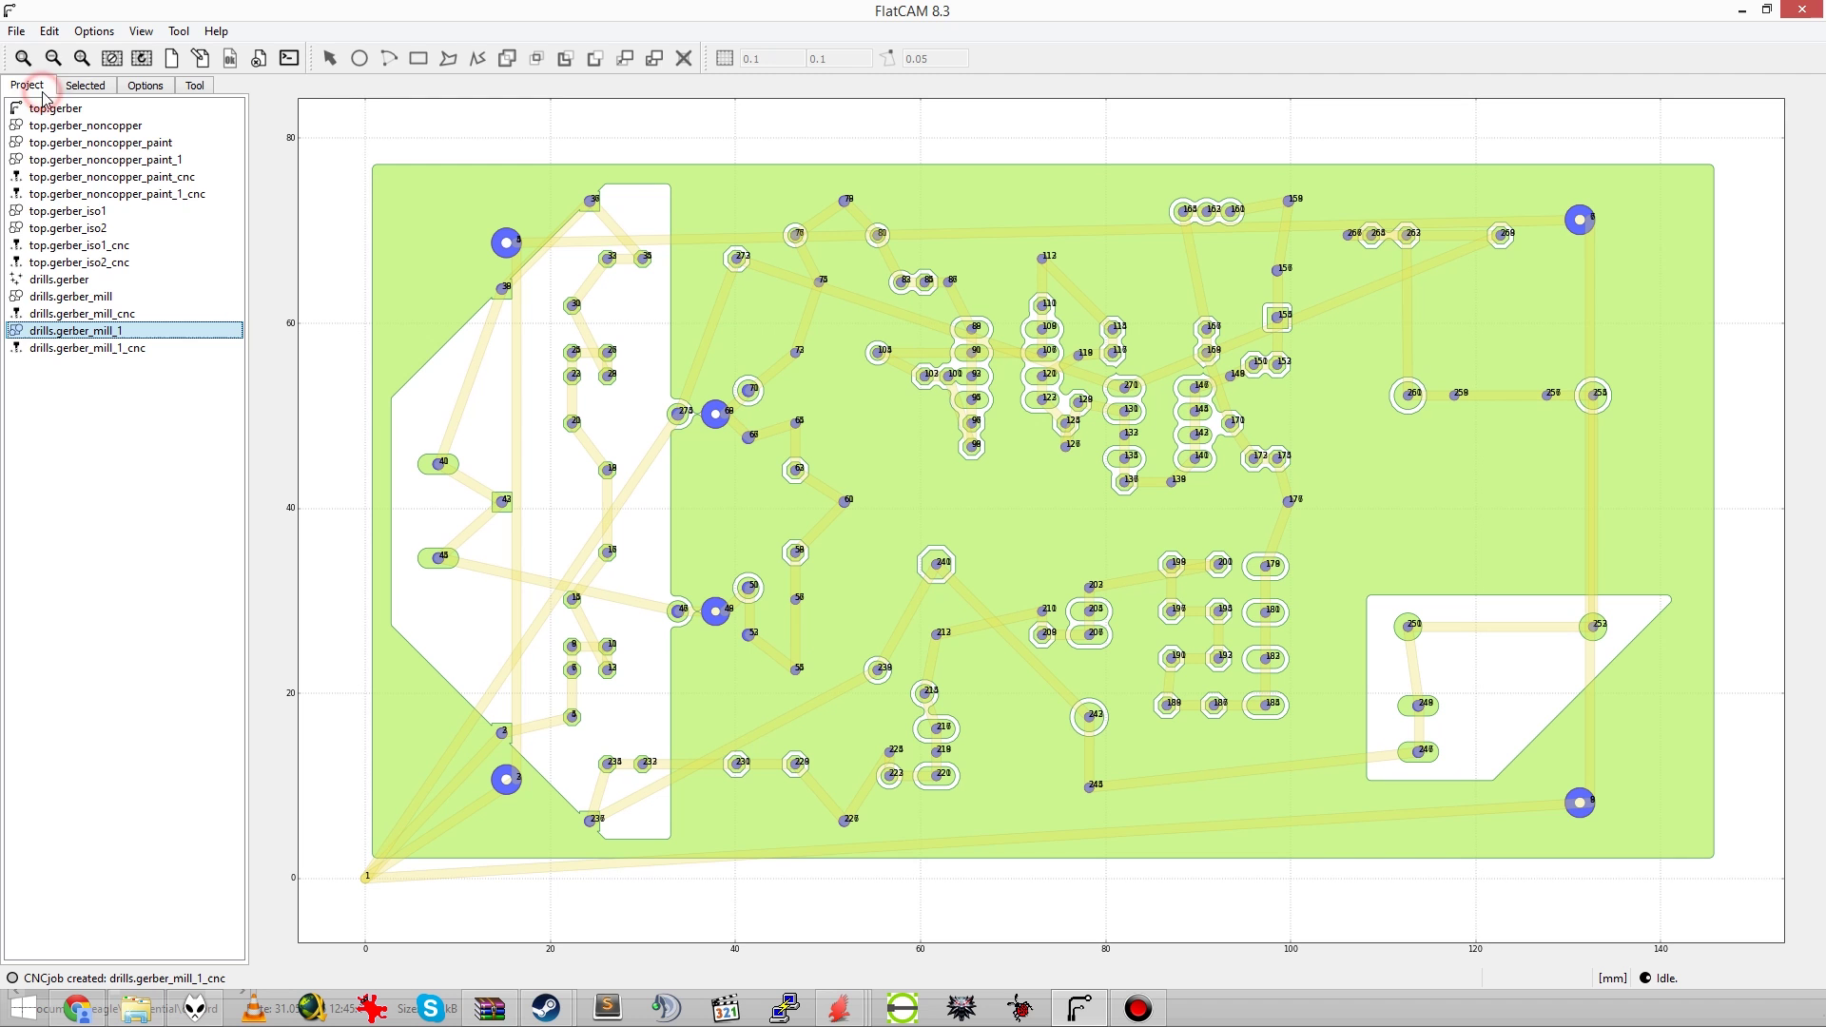
Step: Hide the plots of drills.gerber_mill_1_cnc and drills.gerber_mill_1
left_click(149, 378)
left_click(16, 31)
left_click(51, 12)
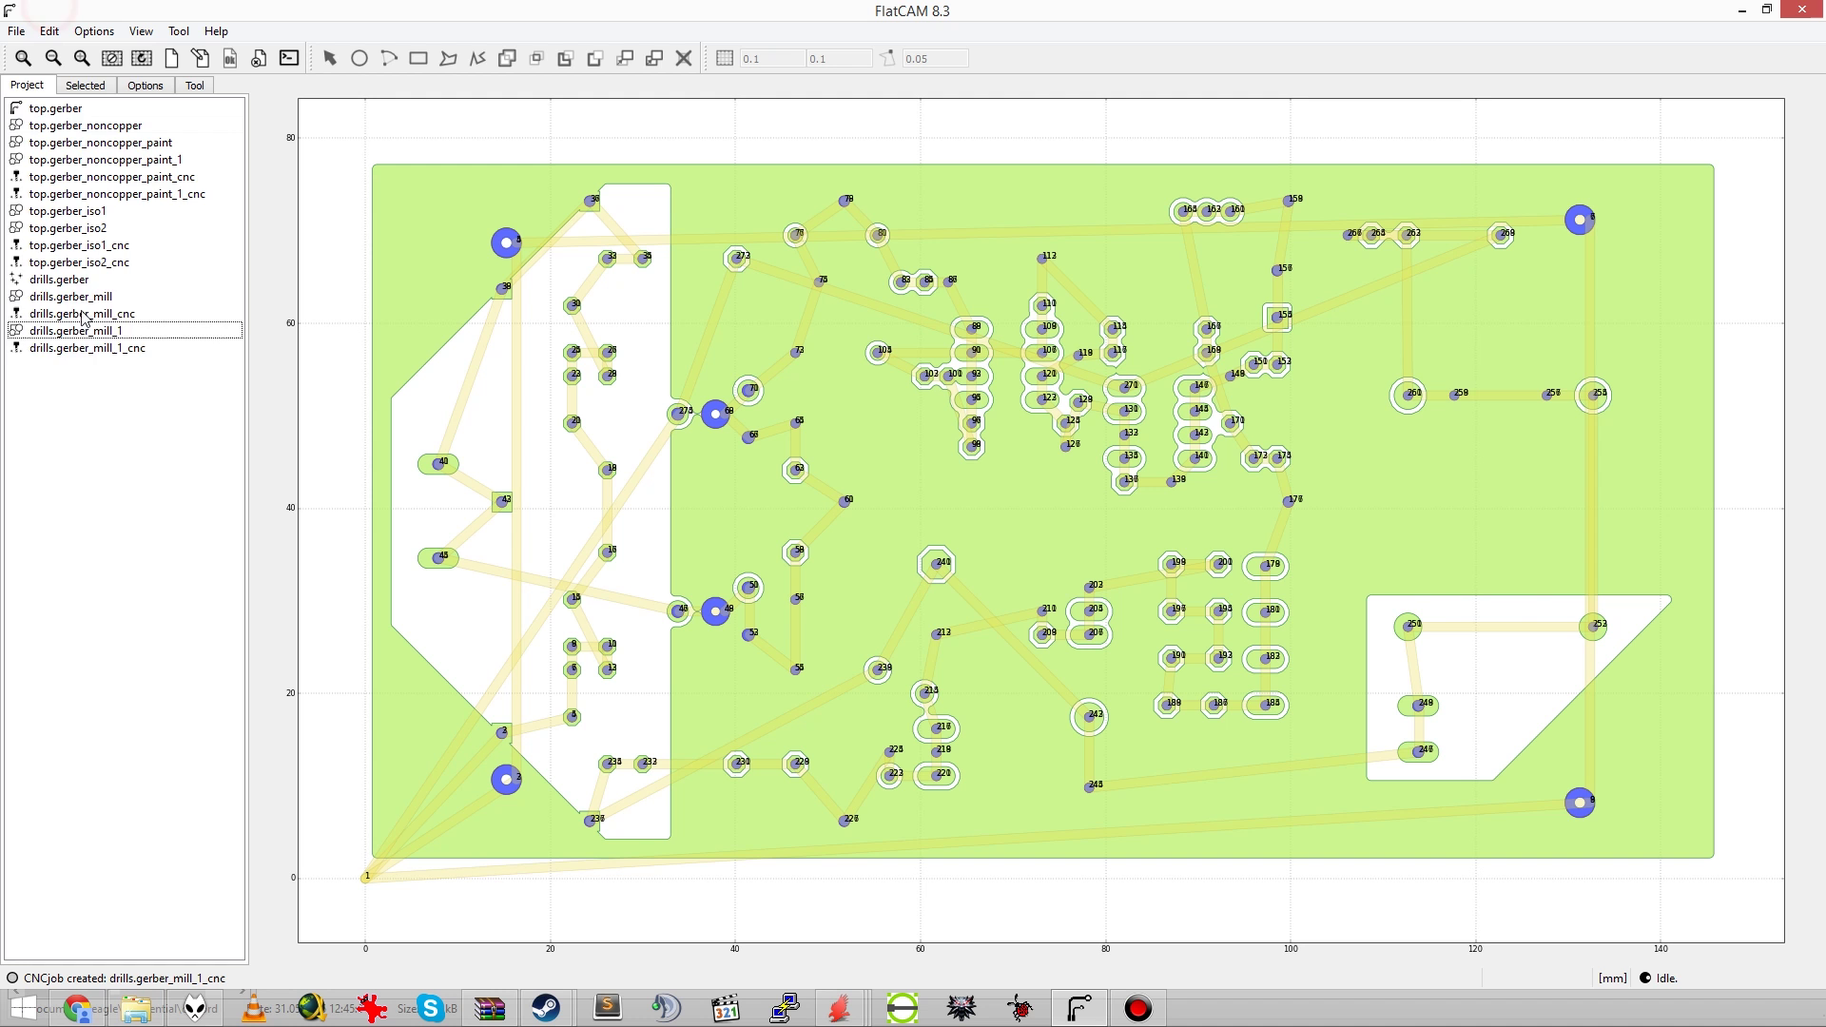
double_click(95, 348)
left_click(20, 194)
left_click(27, 85)
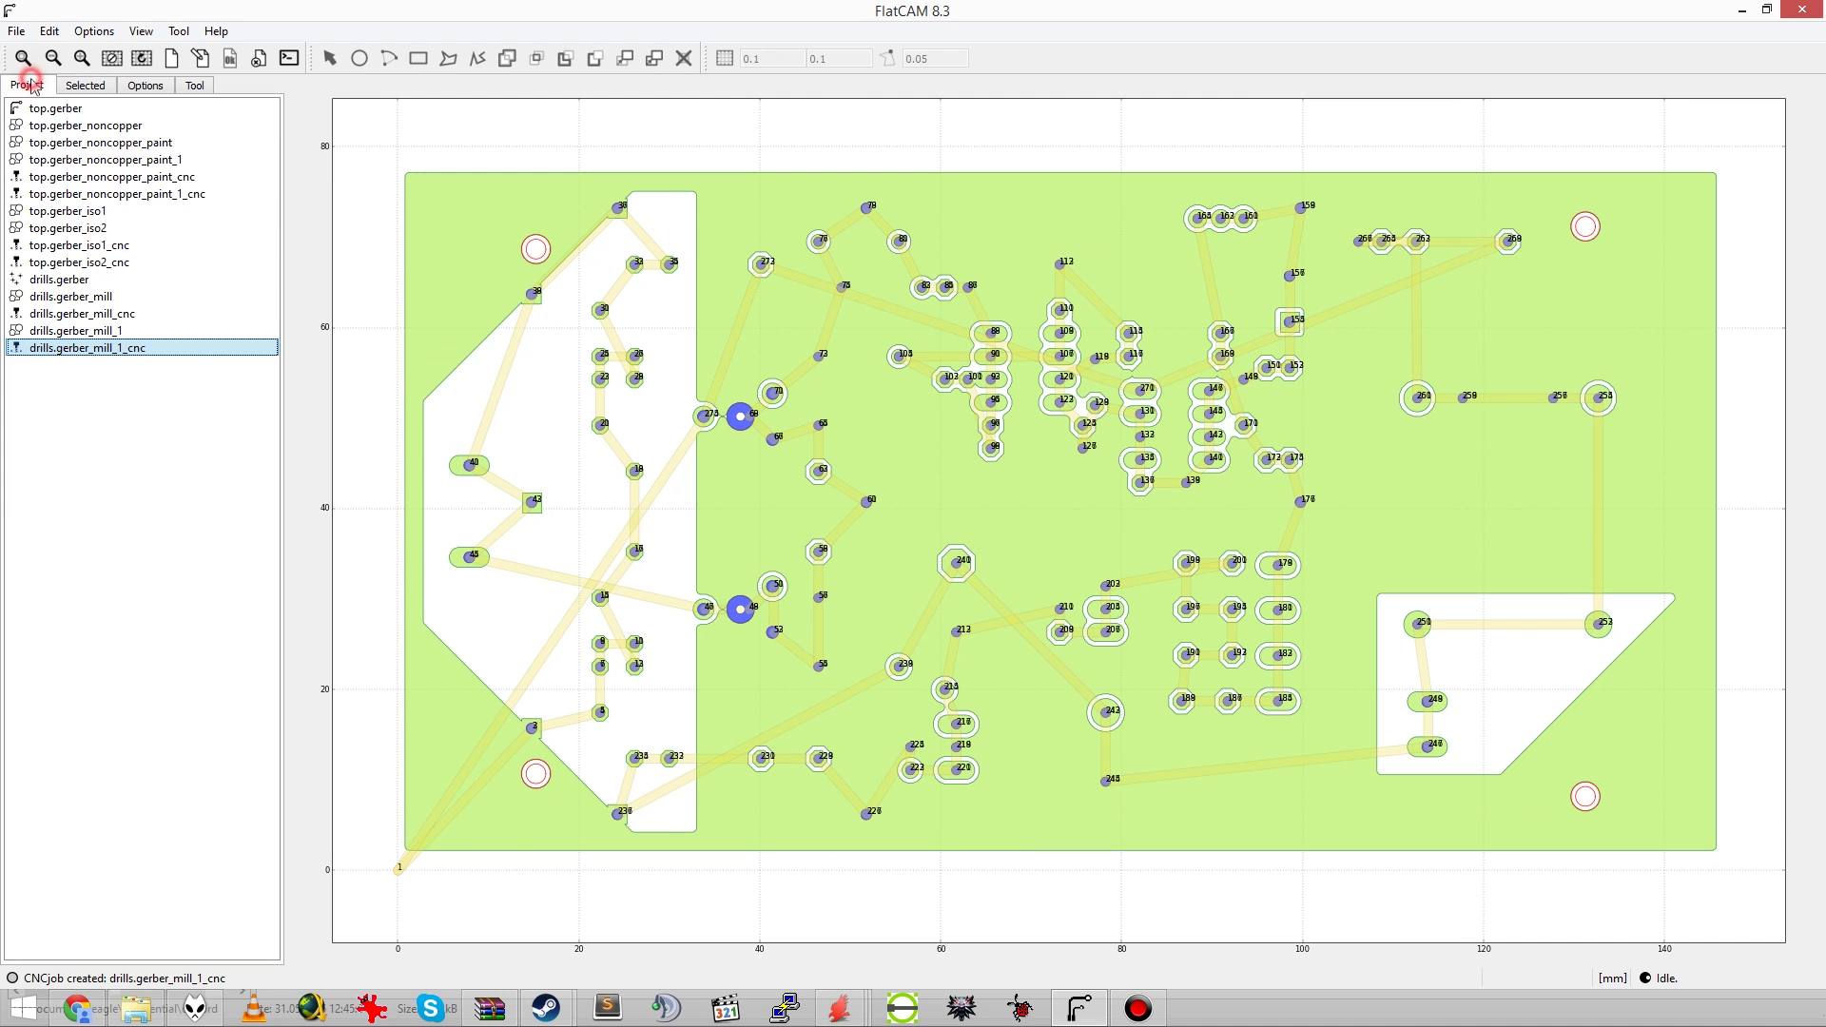
double_click(104, 330)
left_click(20, 193)
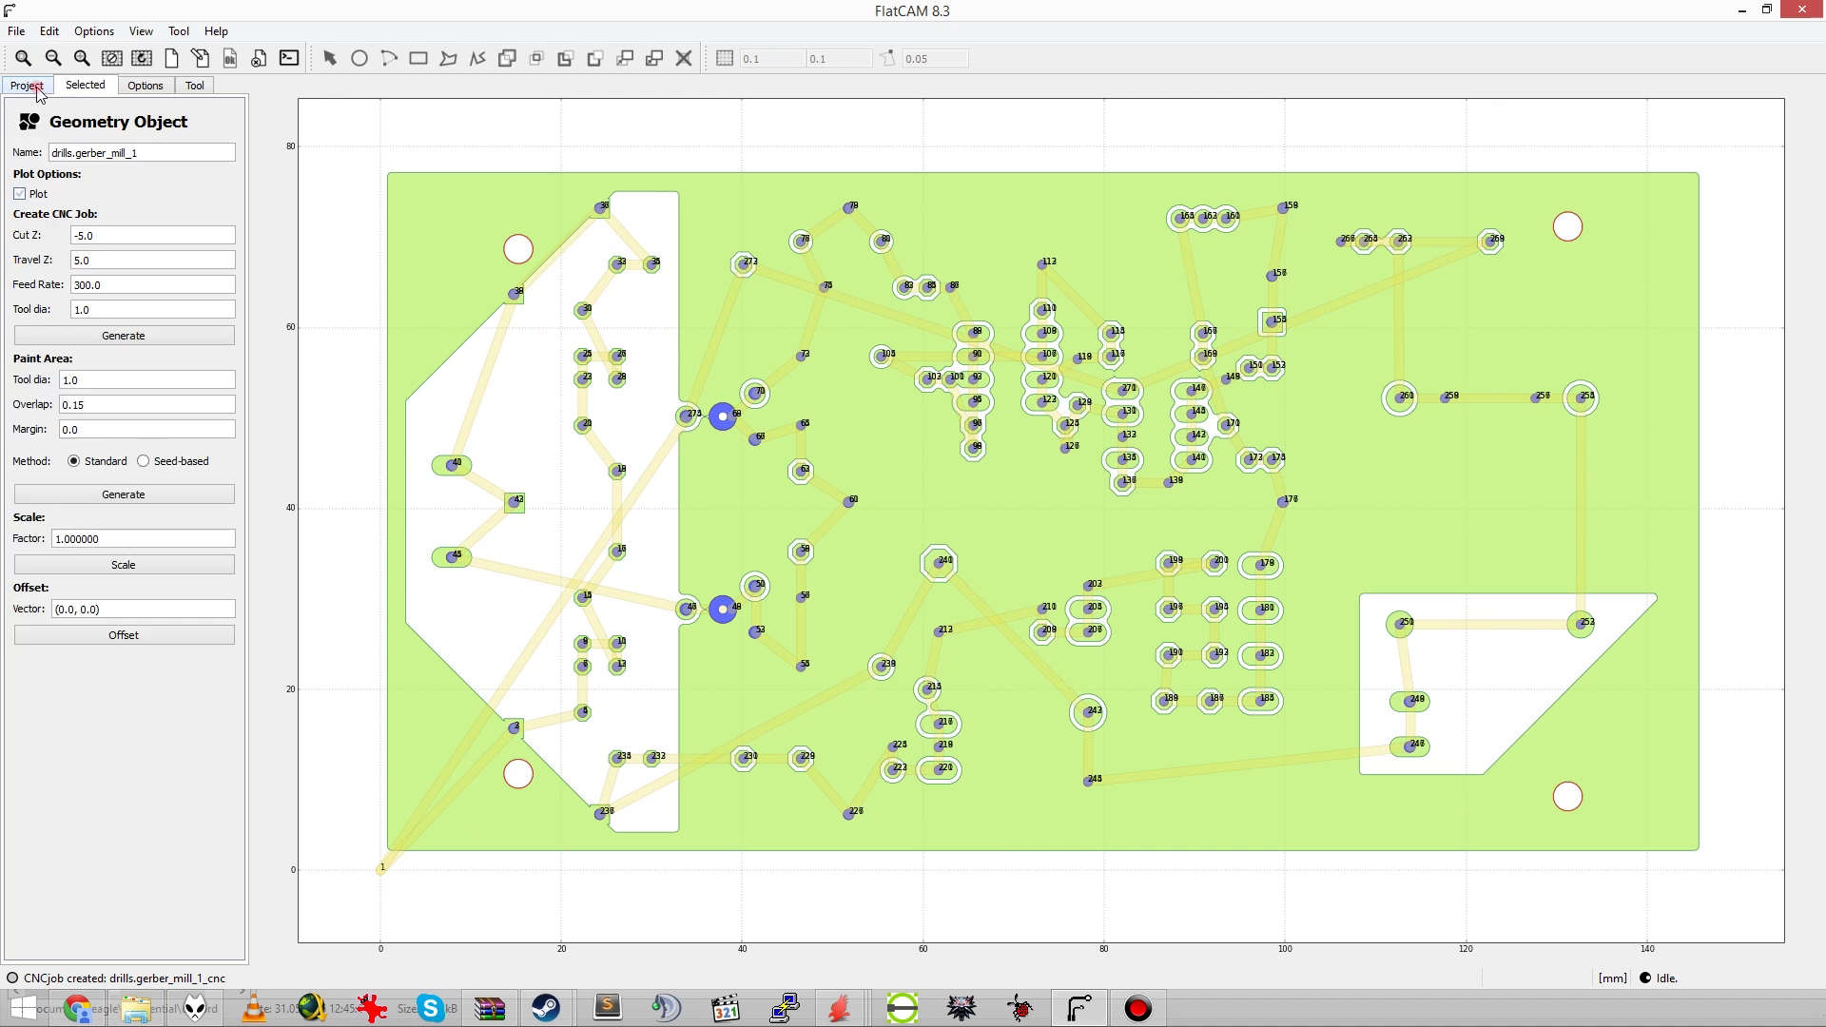
Step: Hide the plots of drills.gerber_mill_cnc and drills.gerber_mill
left_click(27, 85)
double_click(110, 285)
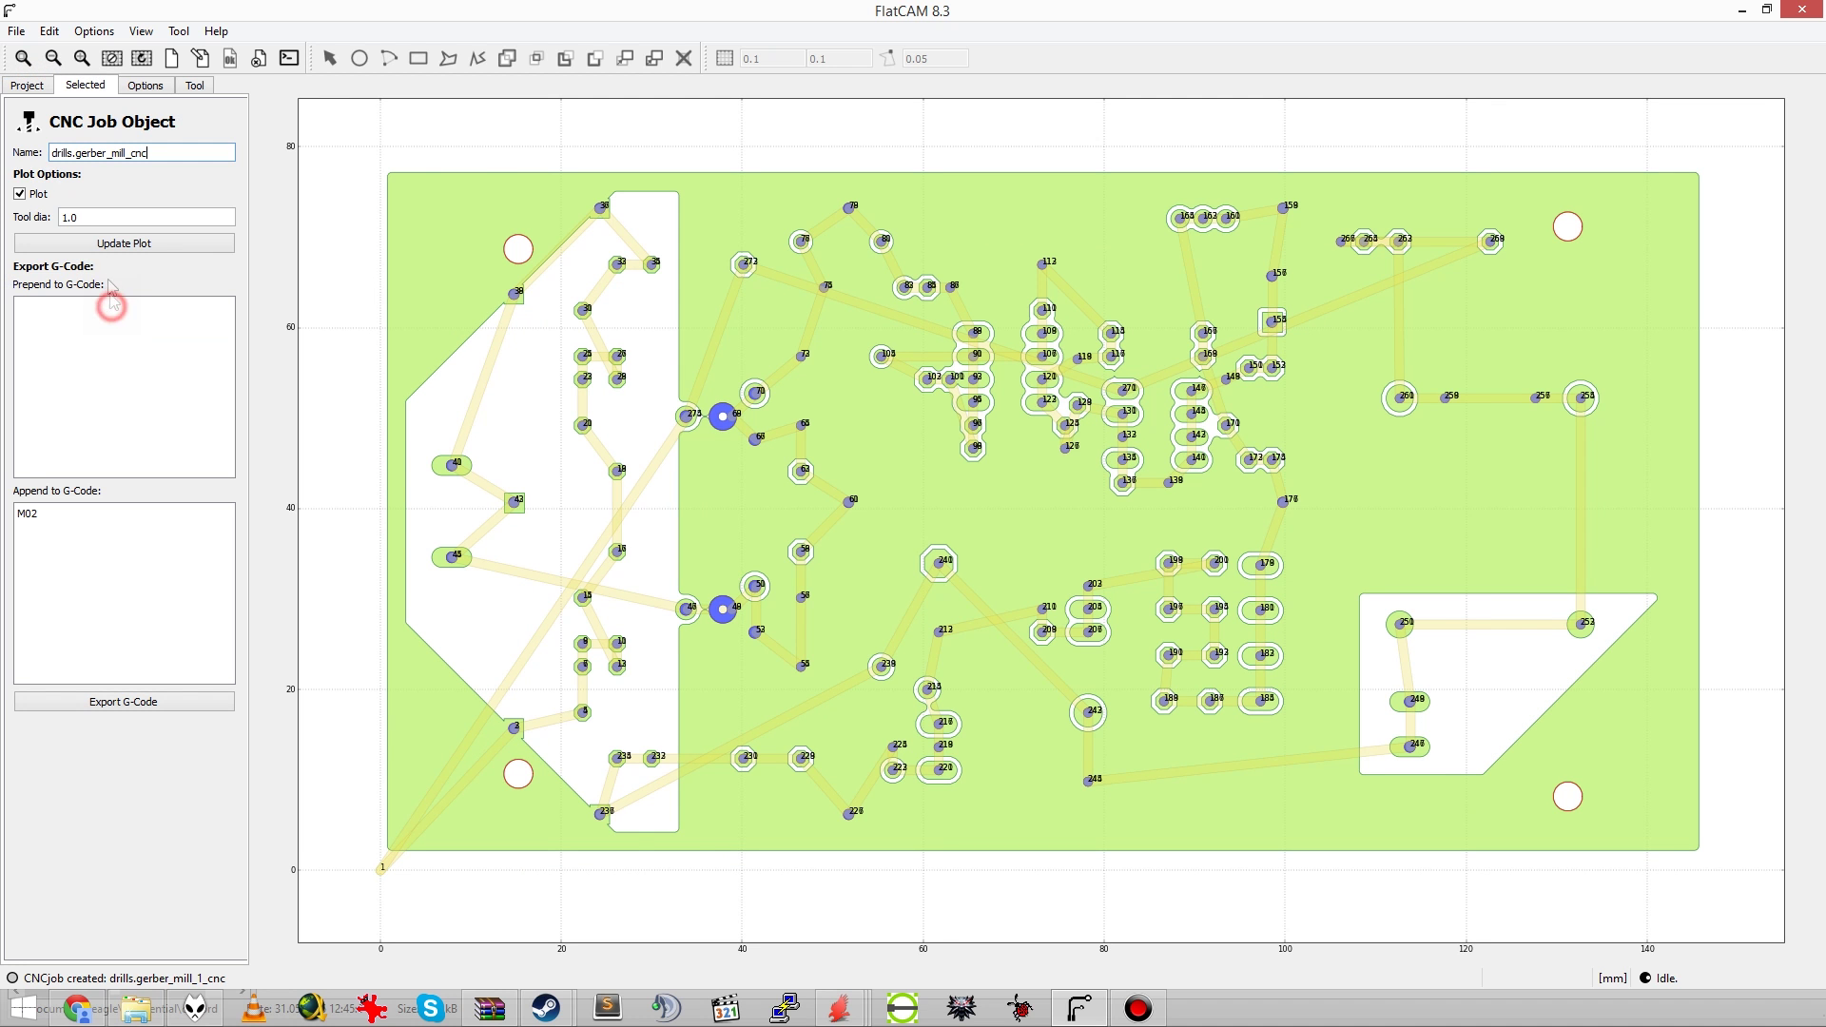
left_click(42, 195)
left_click(27, 84)
double_click(104, 280)
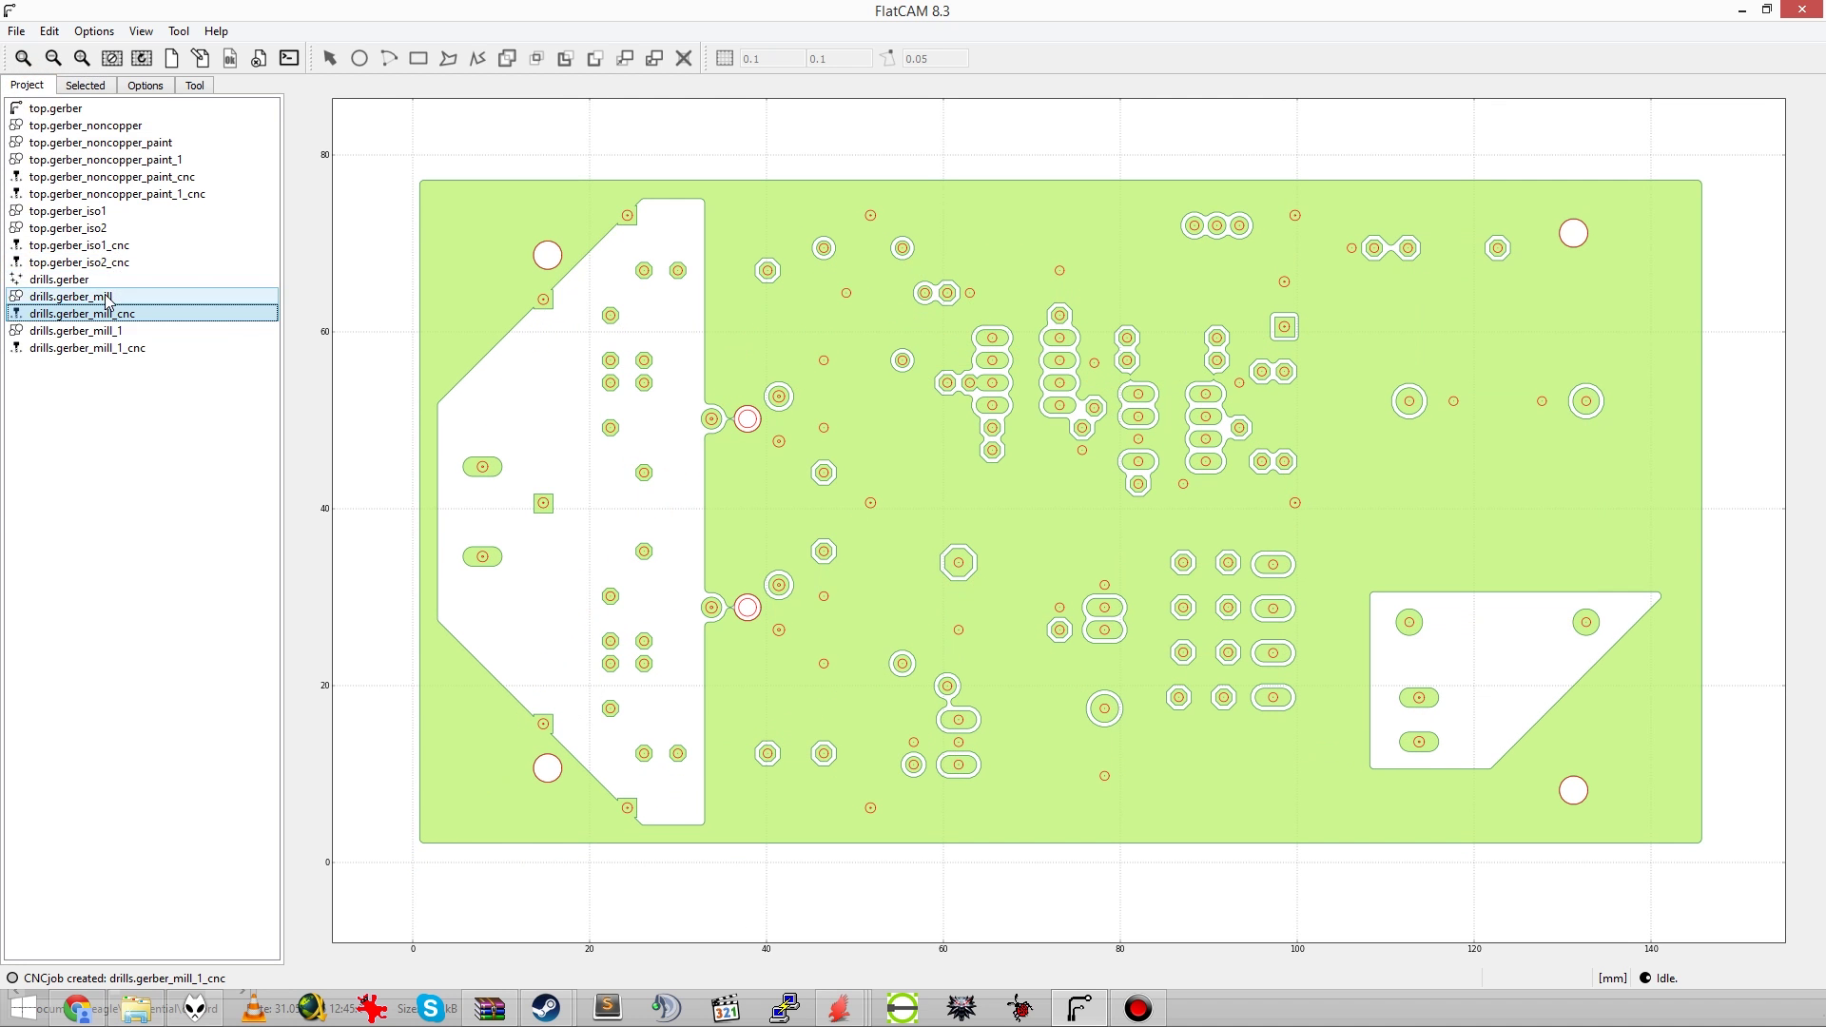
left_click(20, 193)
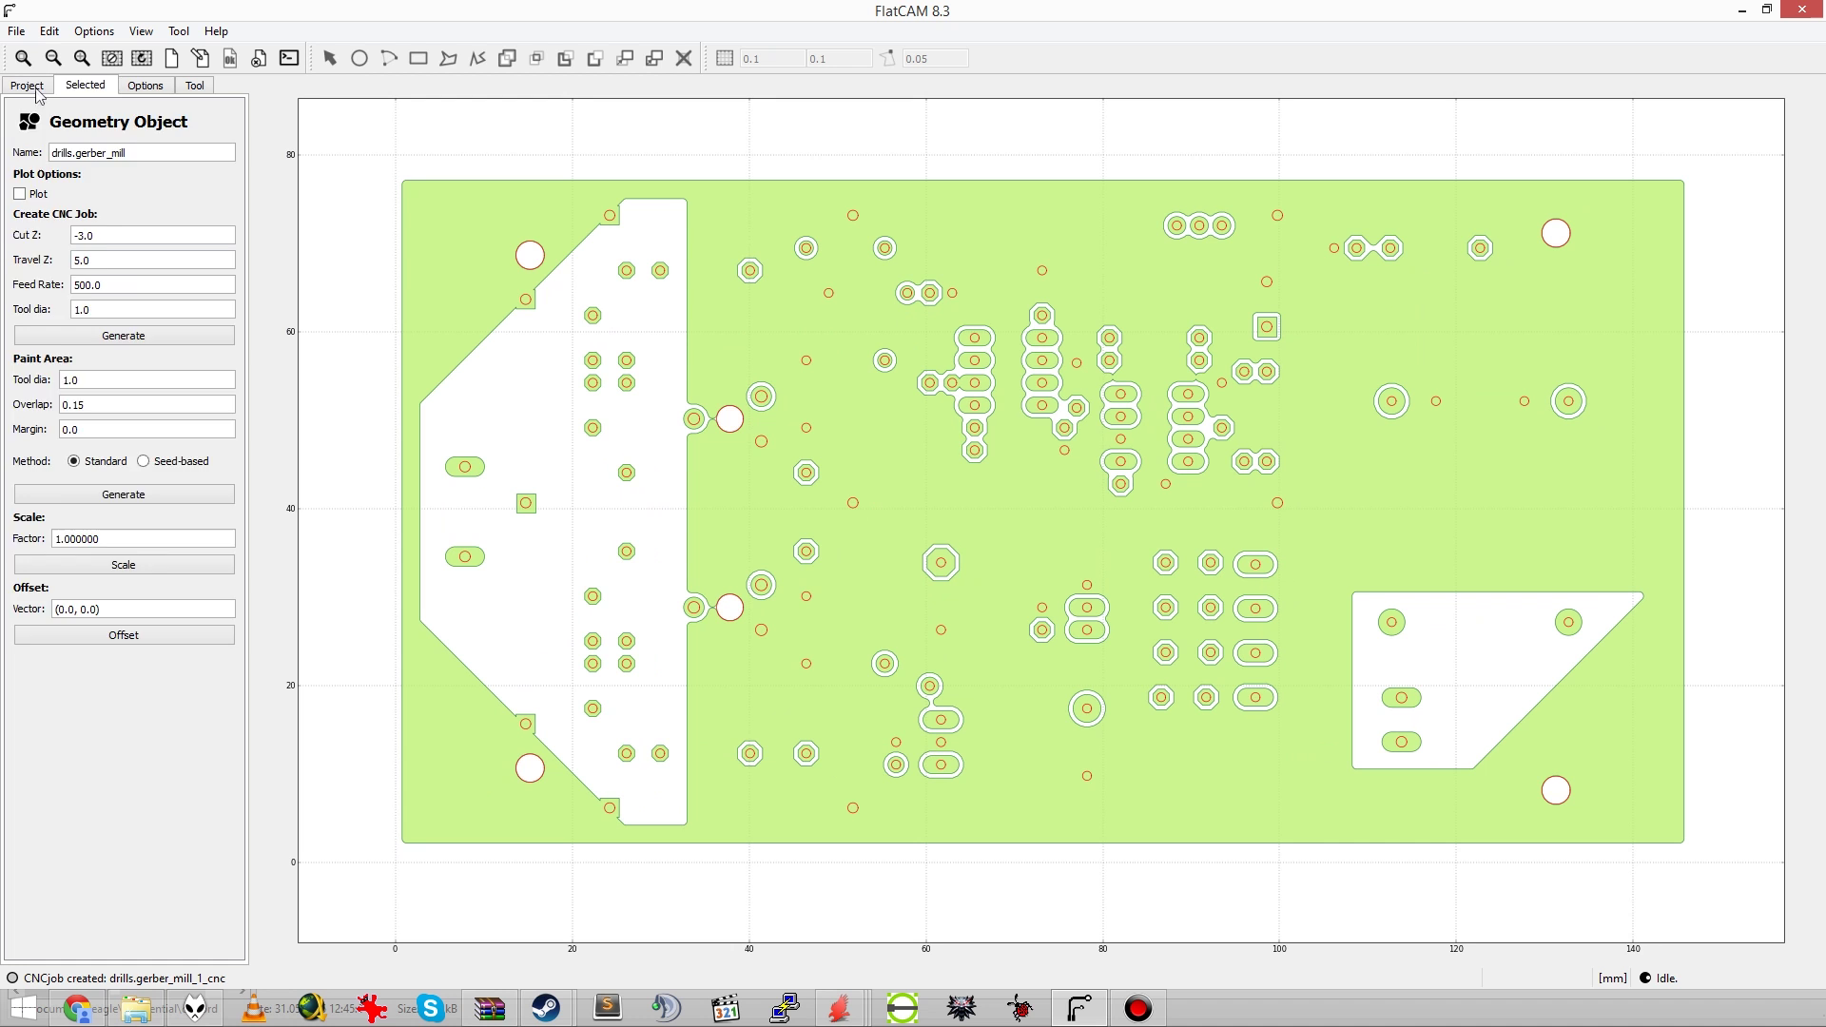
Step: Hide the drills.gerber drill hole plot
left_click(27, 85)
double_click(58, 271)
left_click(38, 195)
left_click(29, 86)
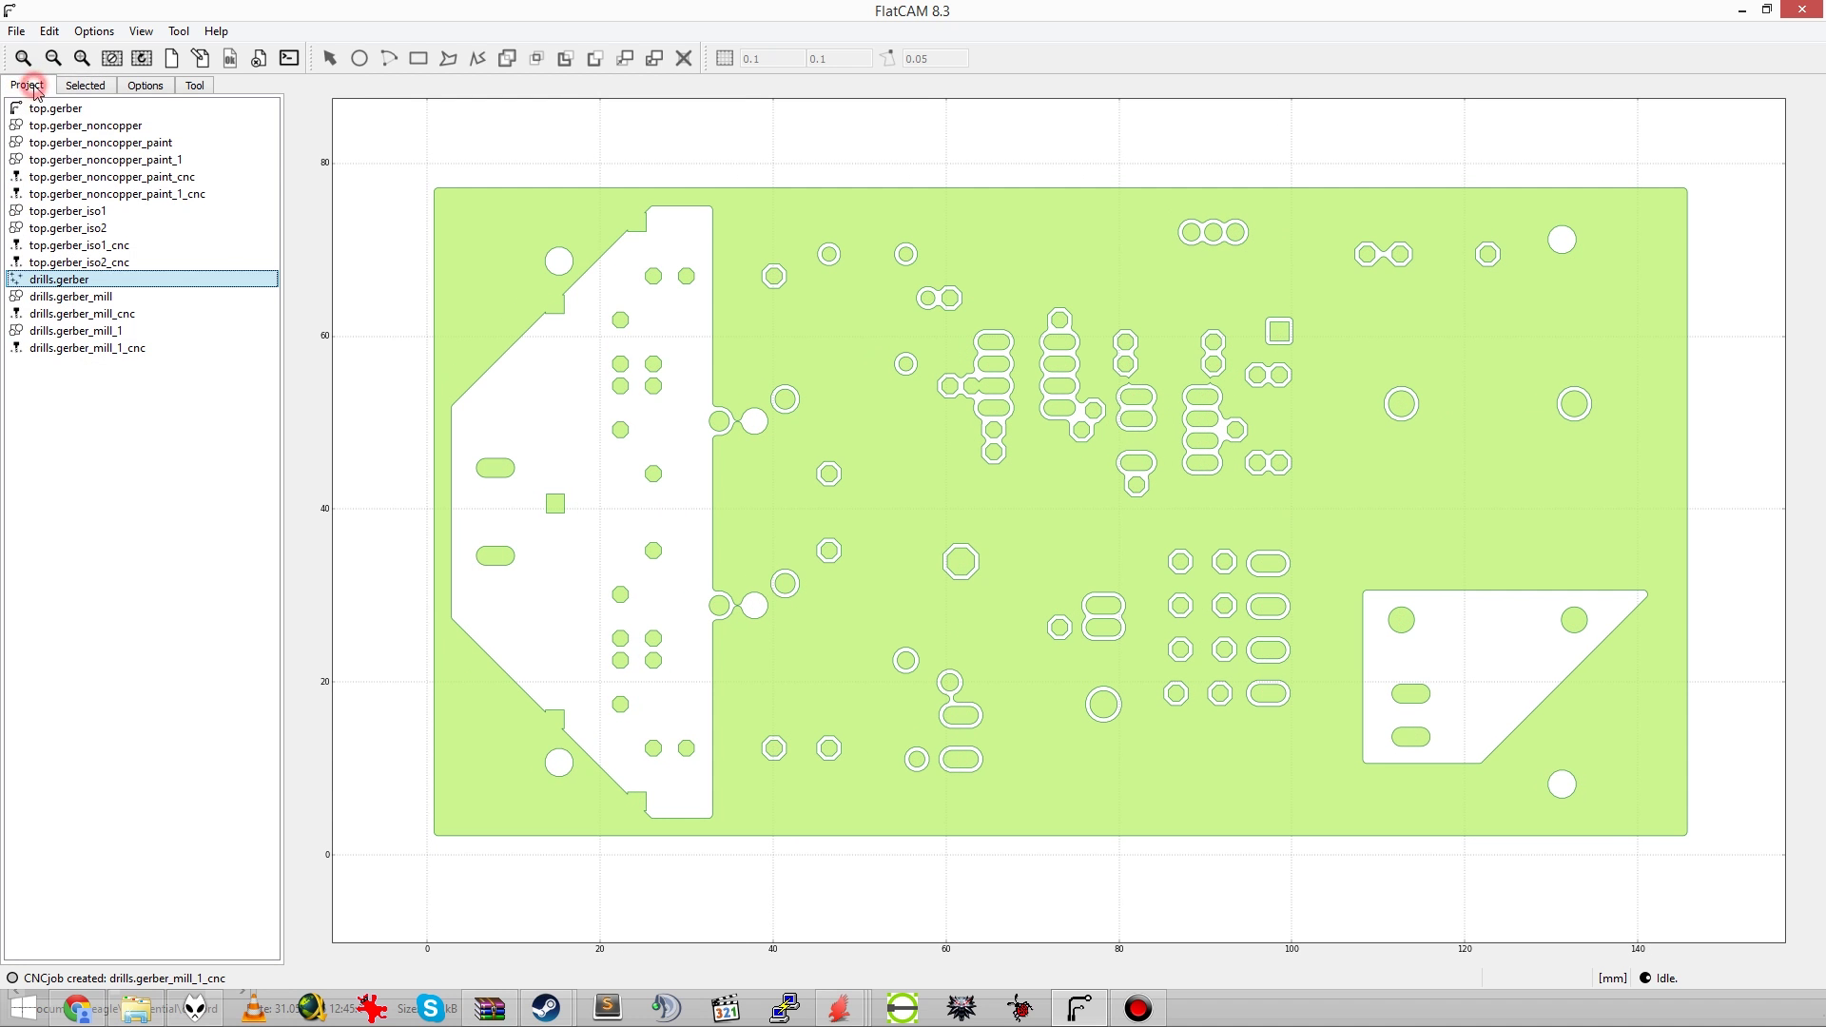
Step: Load the milling.gerber outline file as Gerber and hide the top.gerber plot
left_click(16, 30)
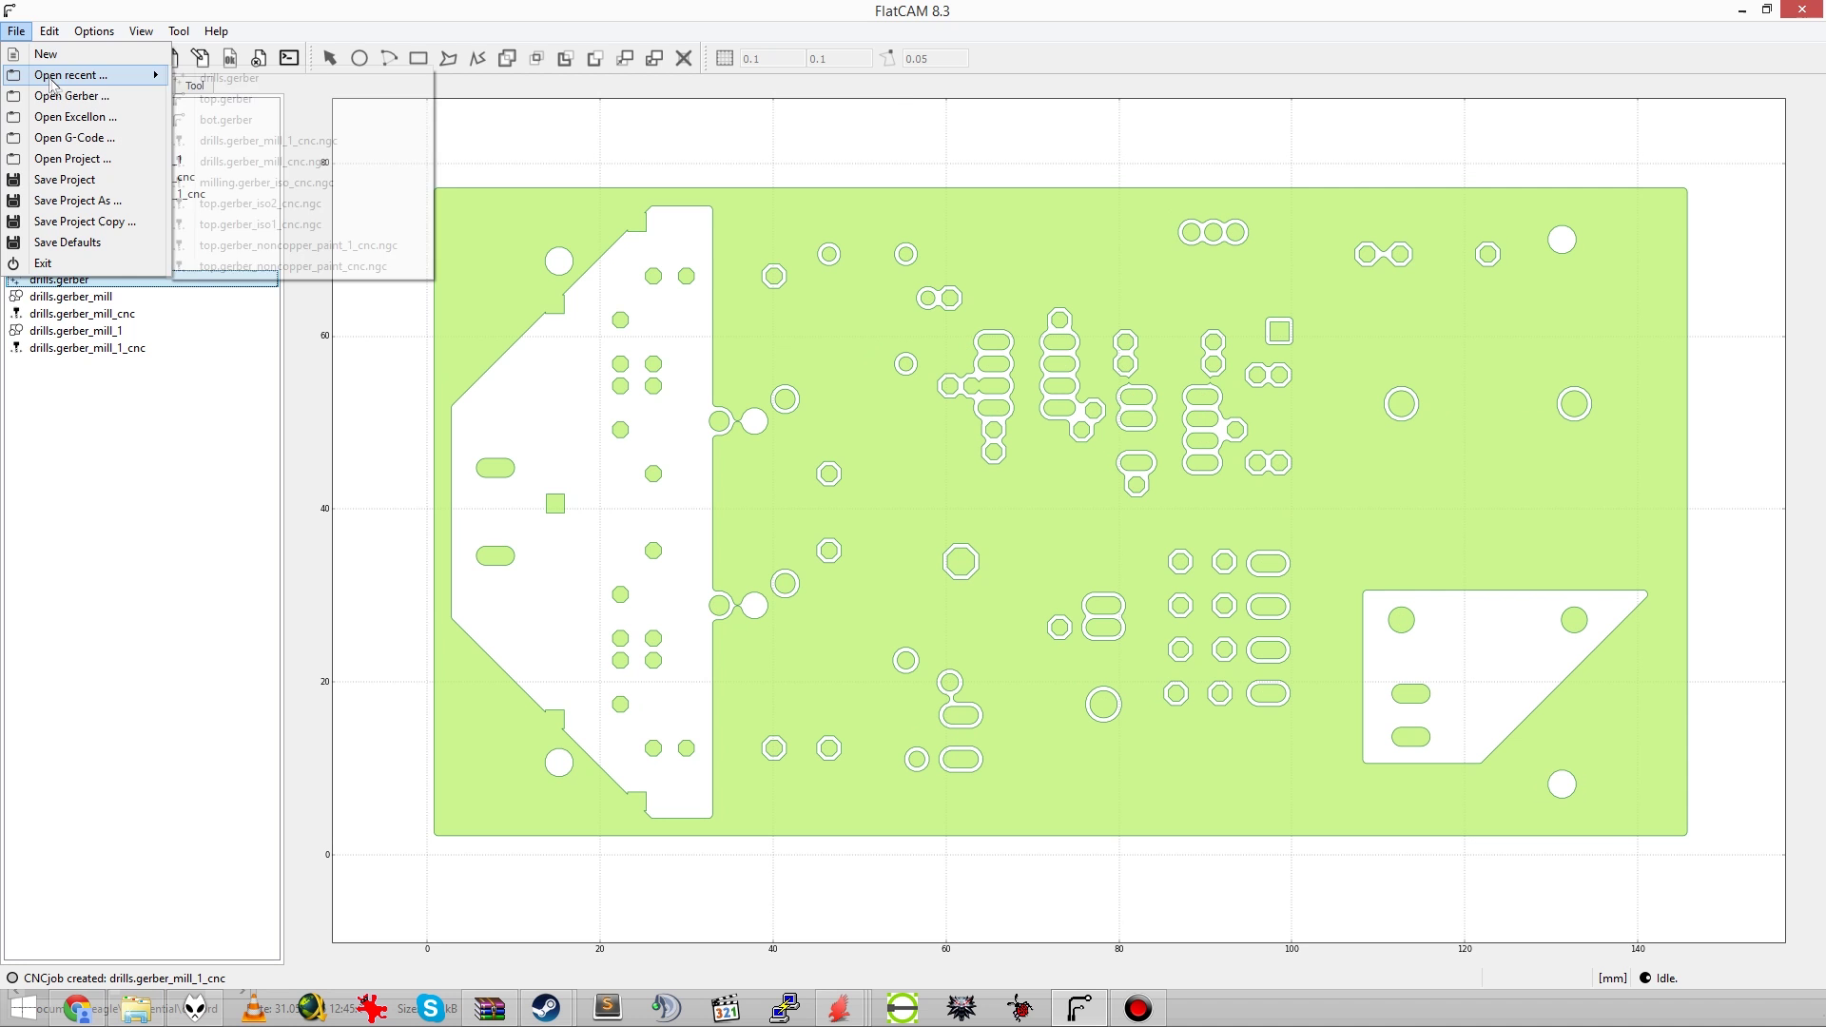
left_click(76, 96)
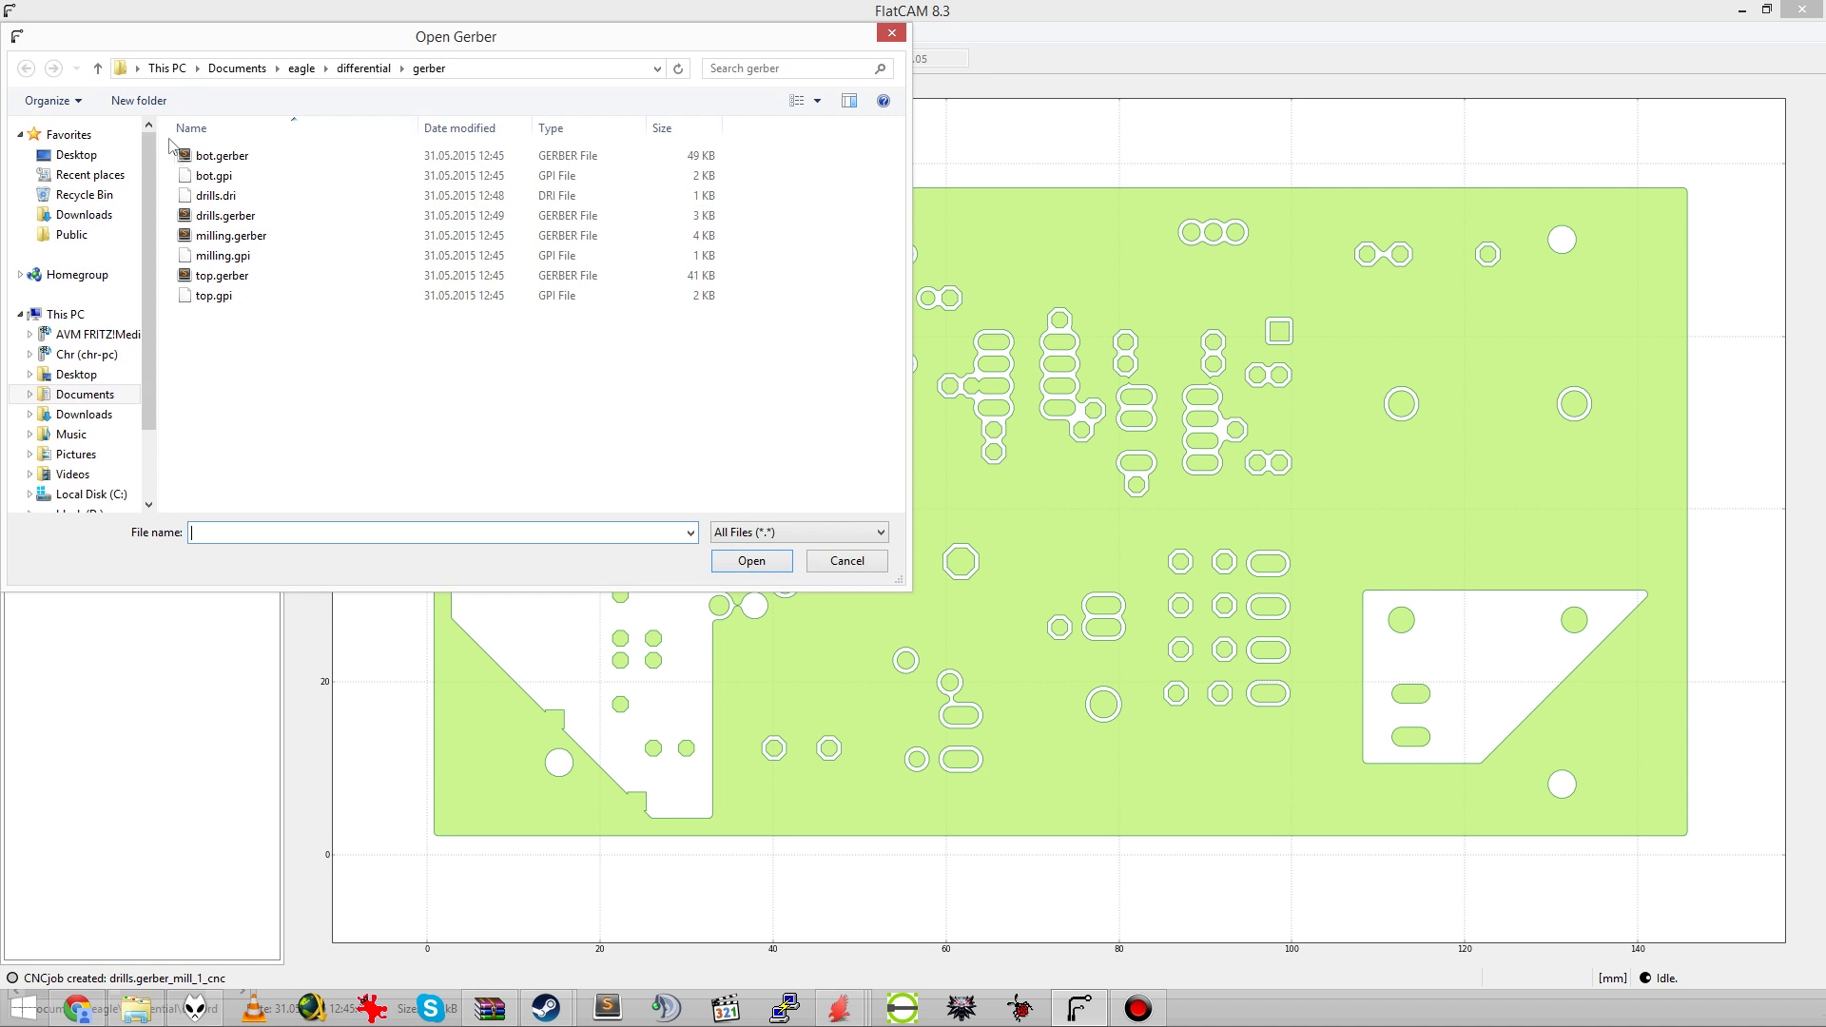
double_click(238, 242)
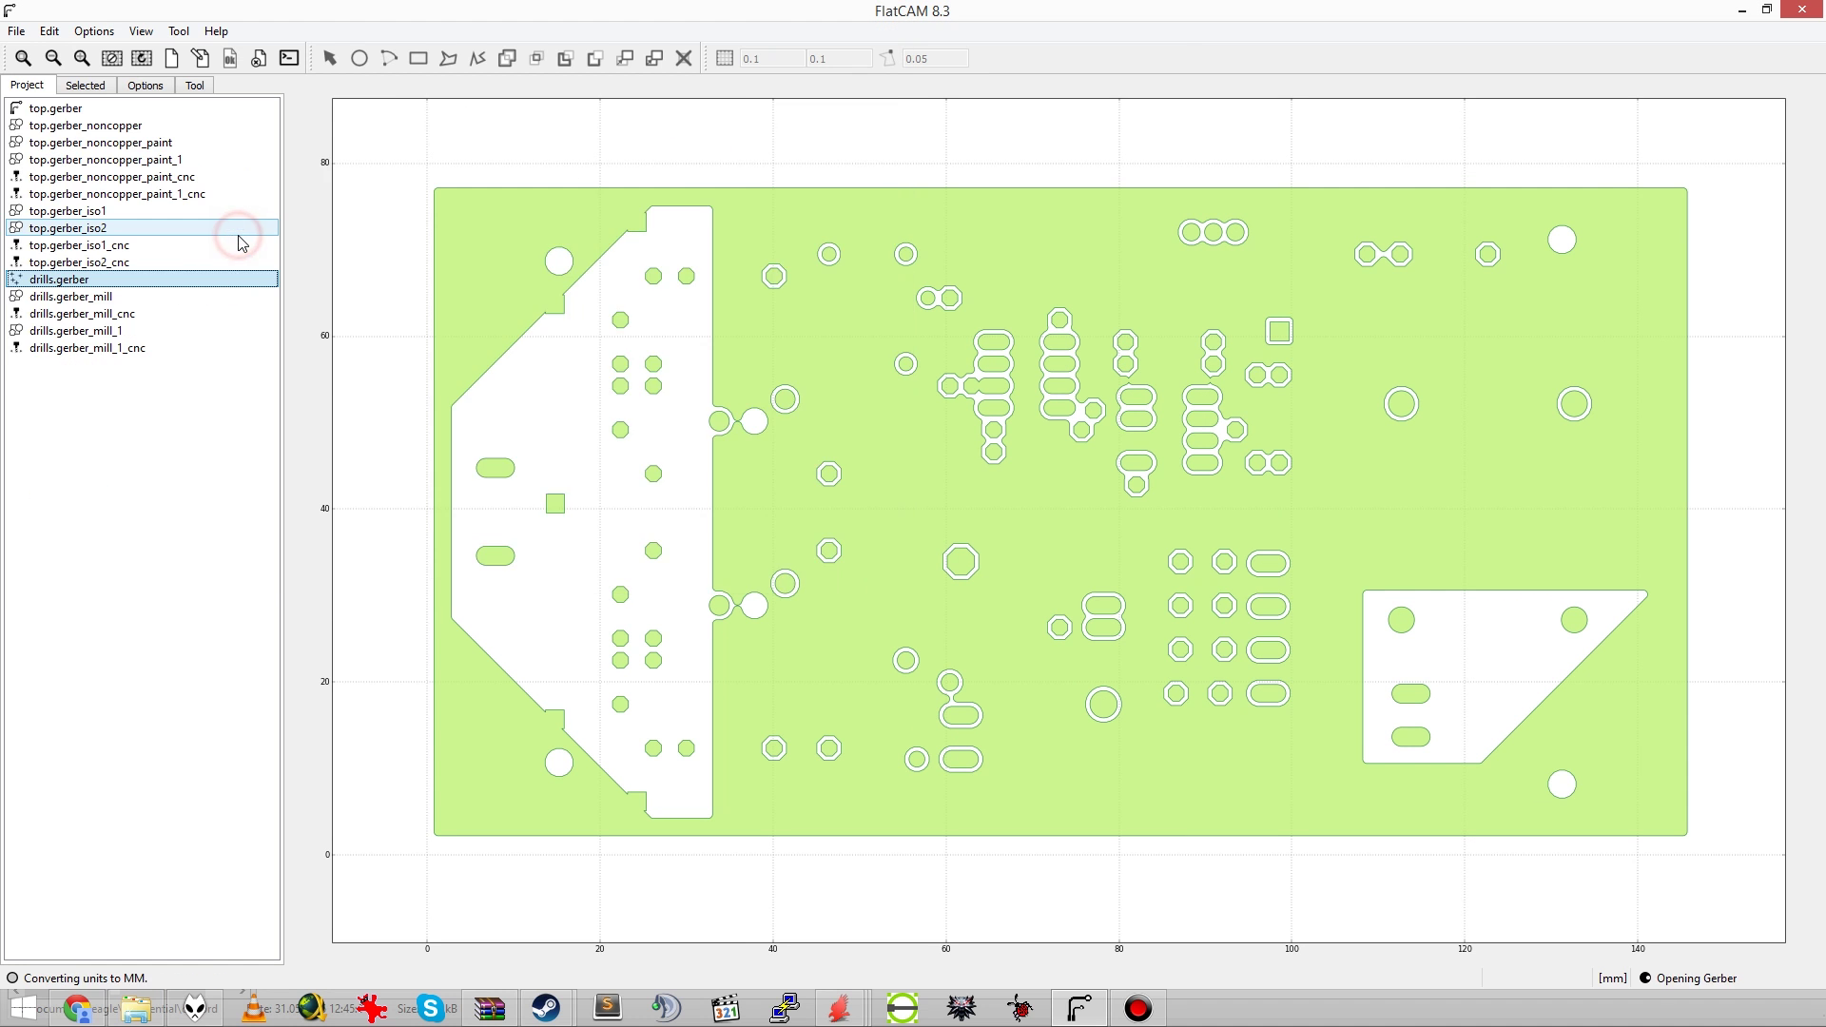
double_click(93, 108)
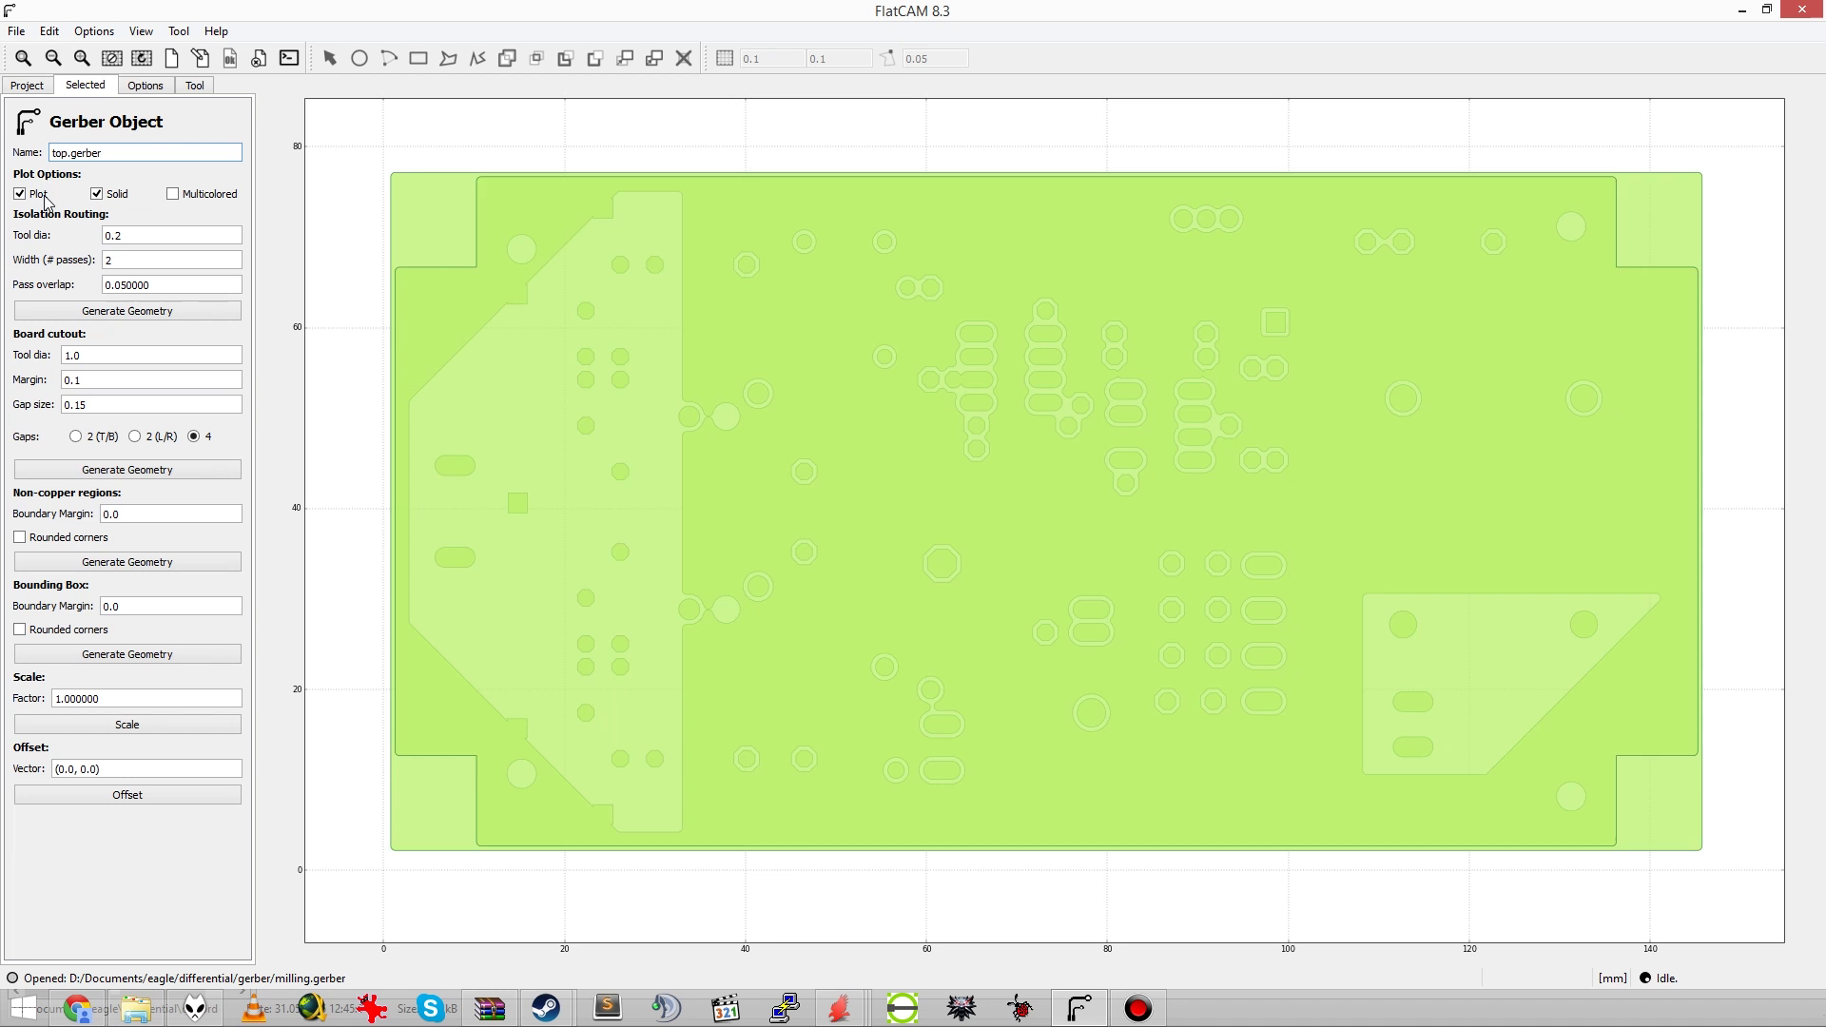
left_click(20, 194)
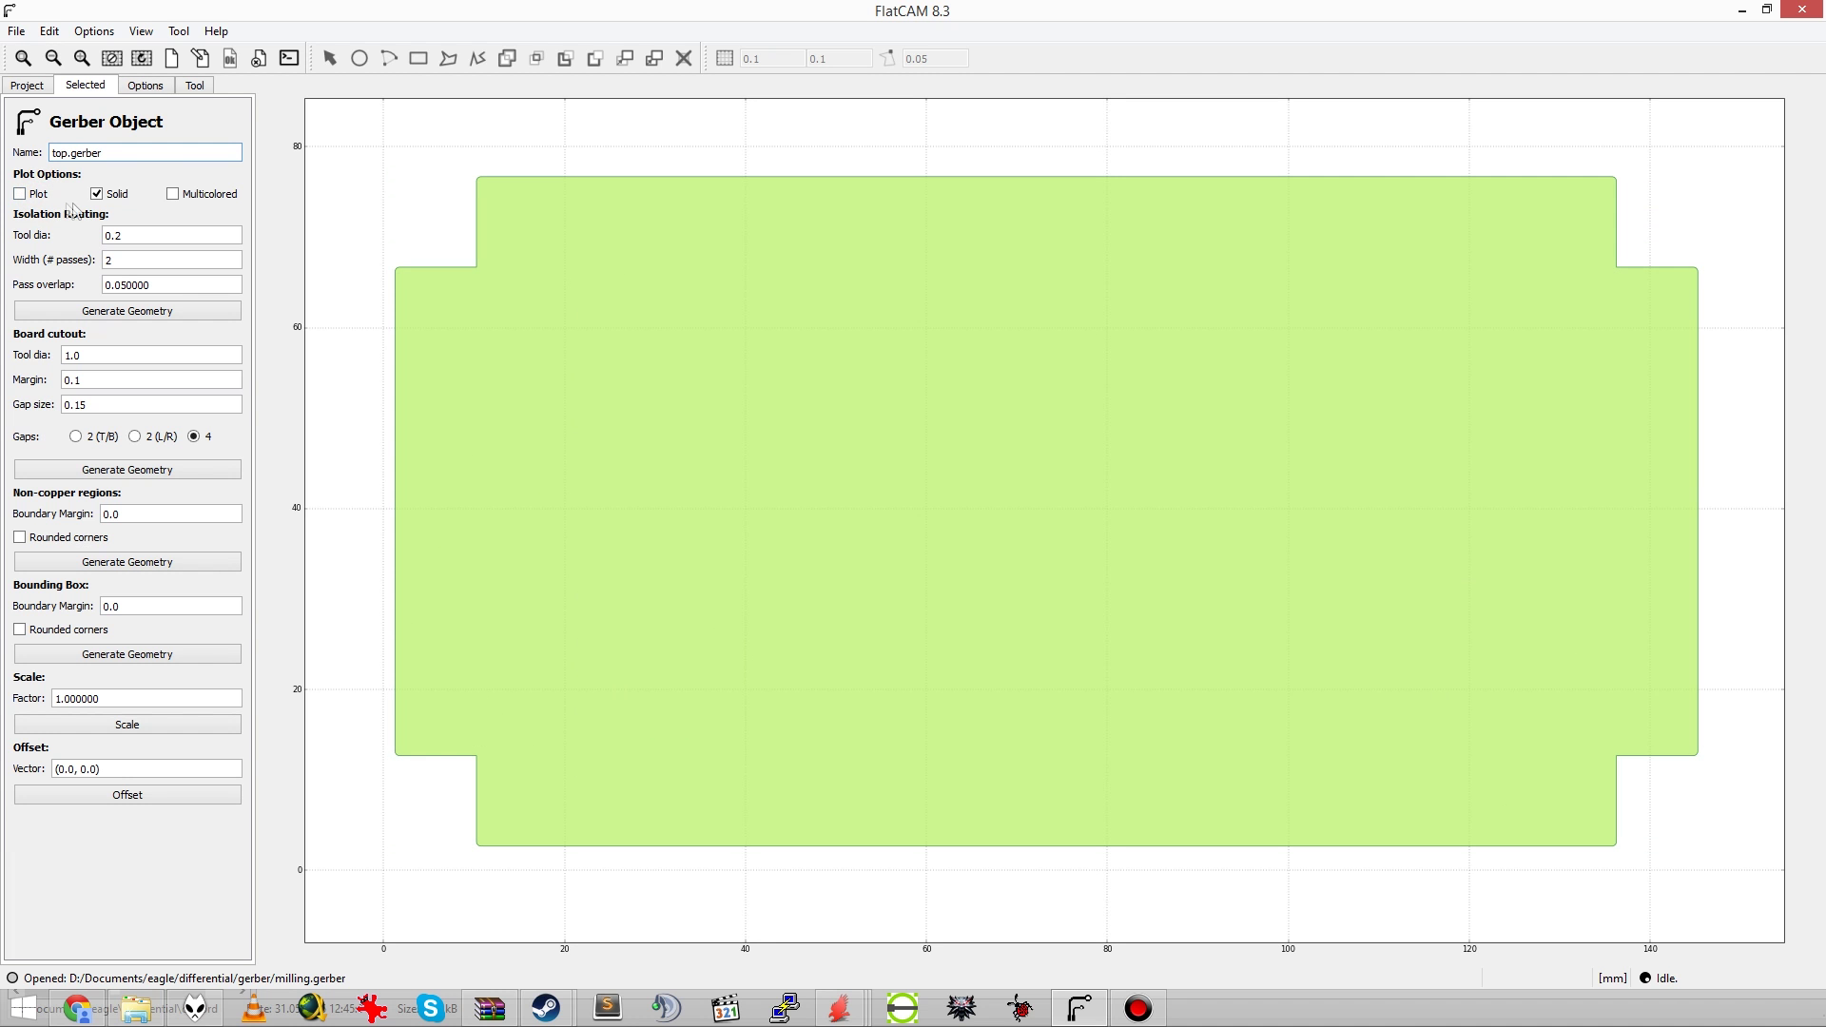
left_click(36, 86)
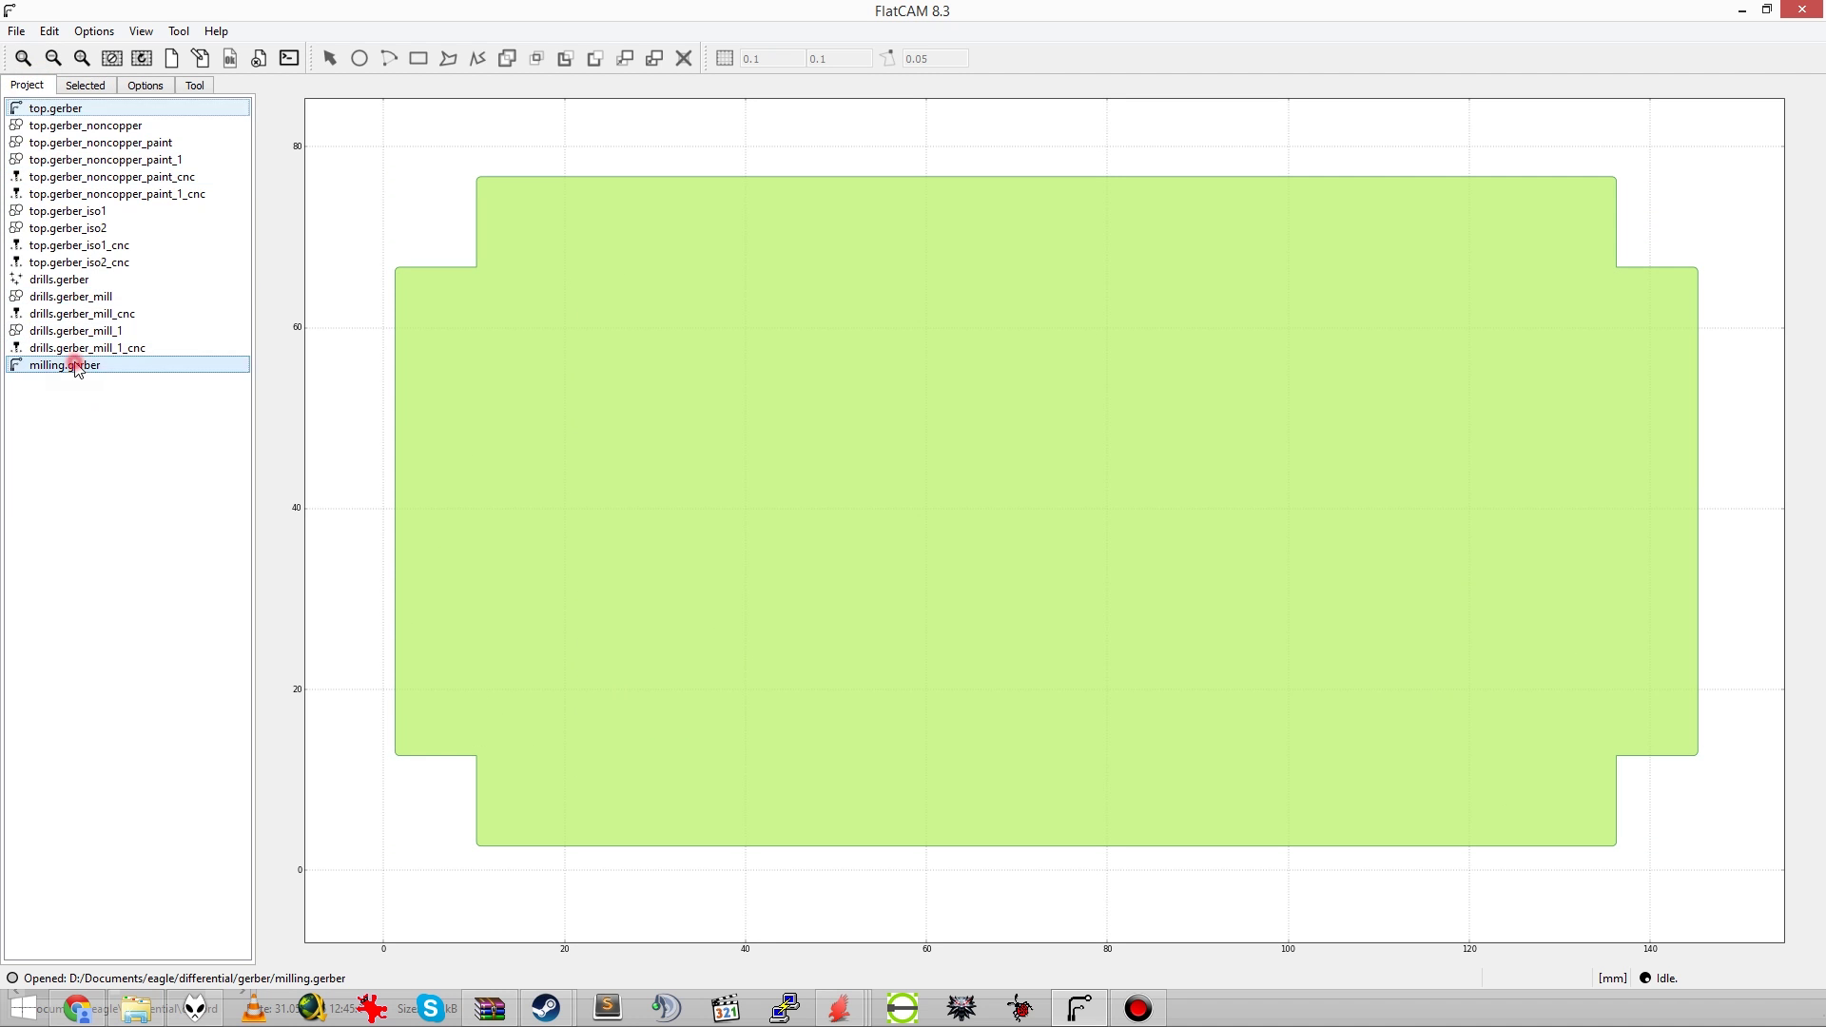
Step: Generate milling.gerber isolation geometry with tool dia 1, 1 pass and overlap 0
double_click(75, 362)
left_click(138, 234)
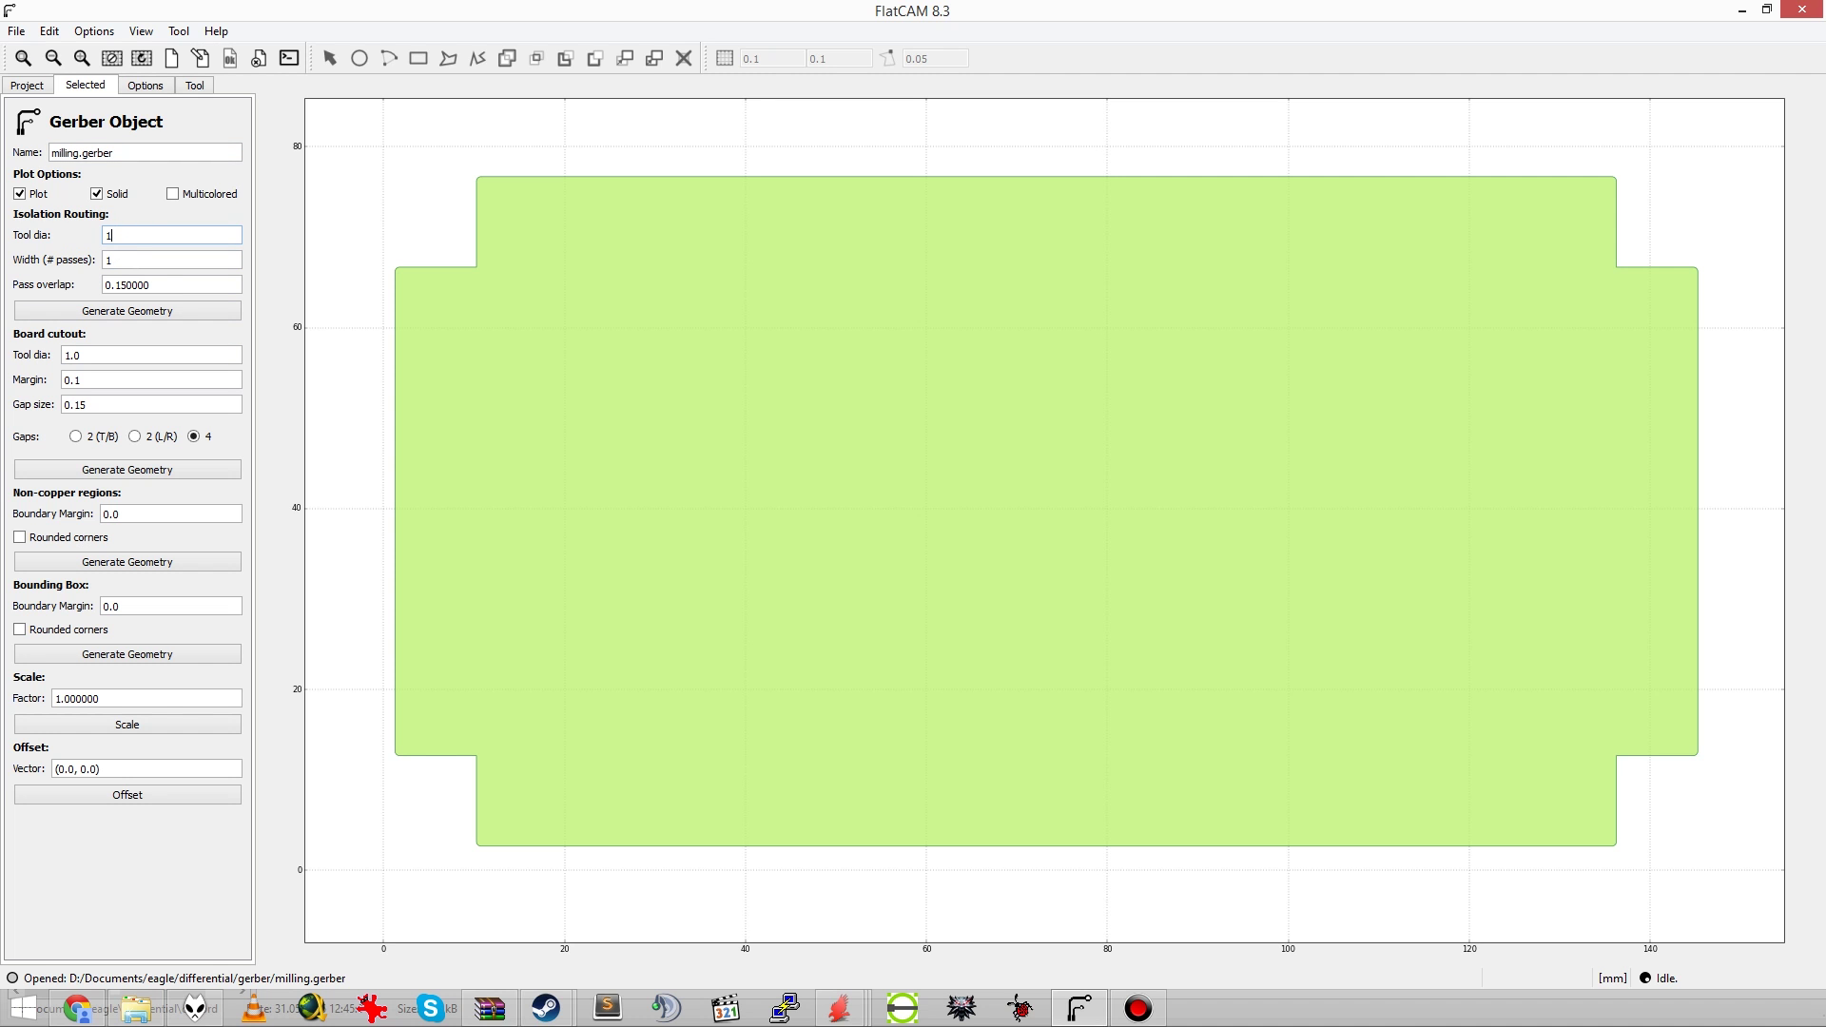
left_click(139, 263)
key("ctrl+a")
type("0")
left_click(118, 312)
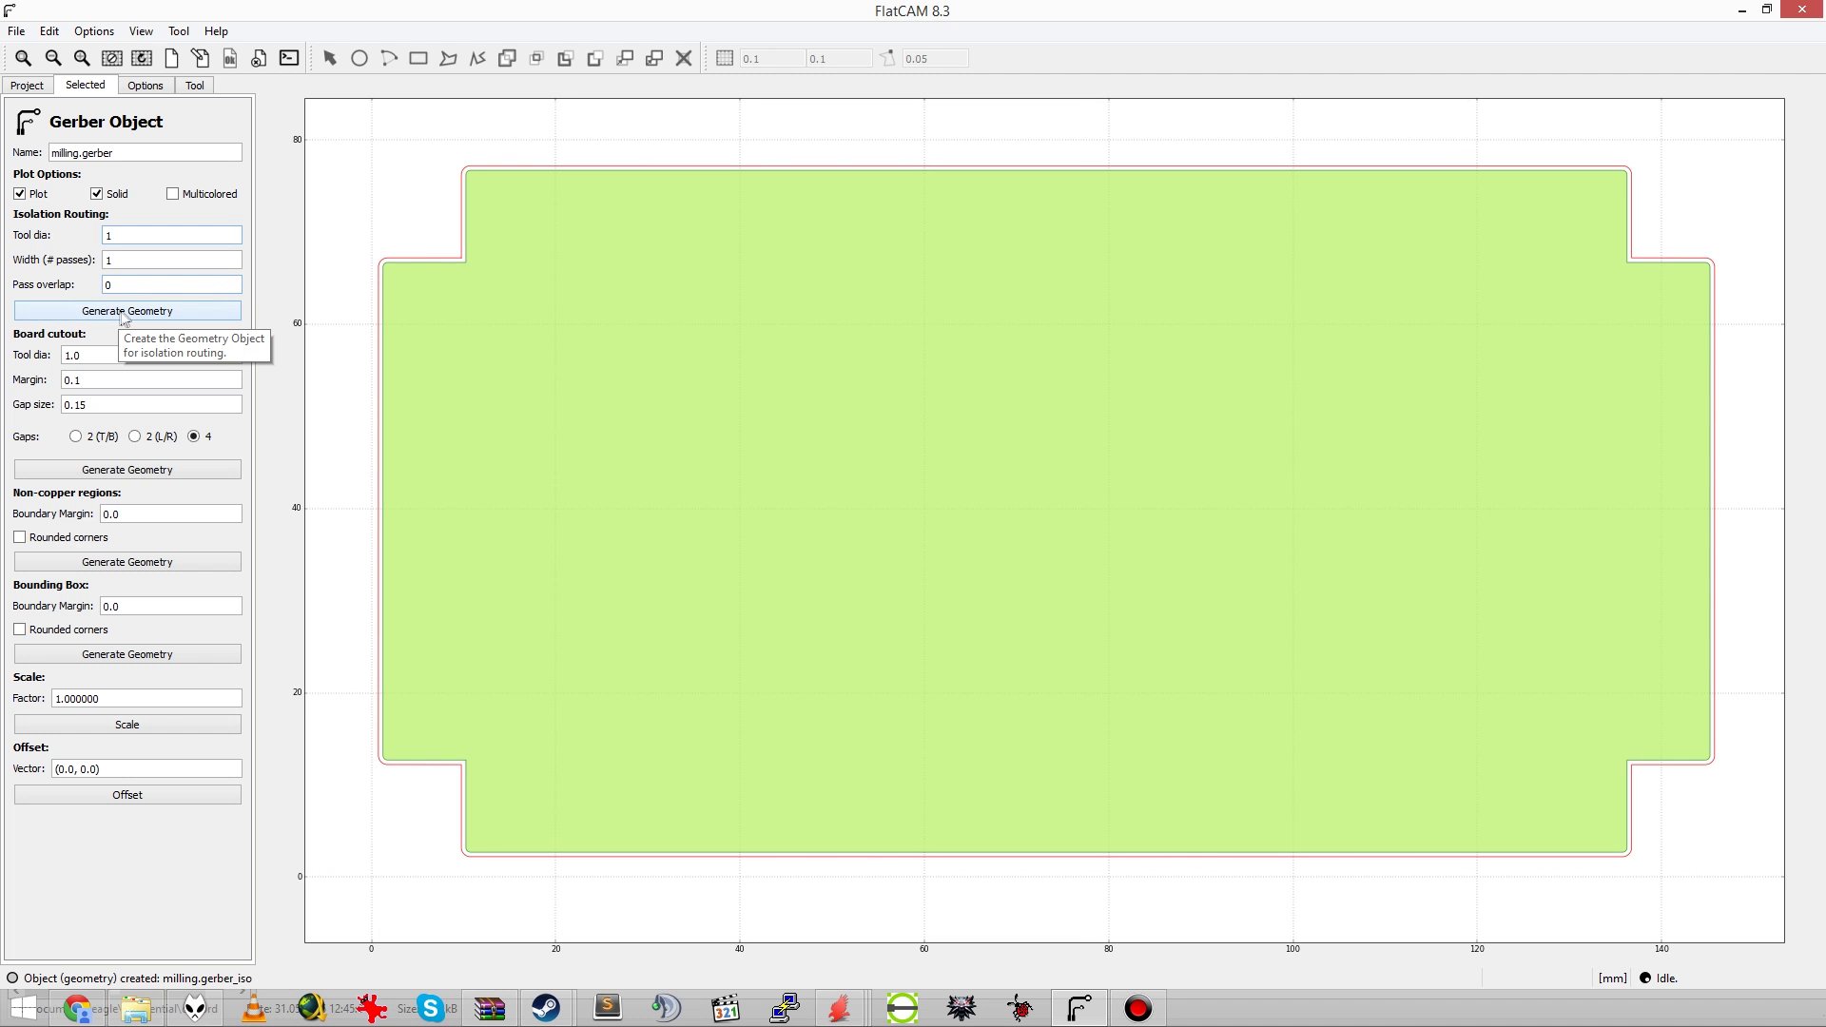
Step: Generate a CNC job from milling.gerber_iso with Cut Z -3.0 and feed rate 500.0
left_click(26, 85)
double_click(78, 382)
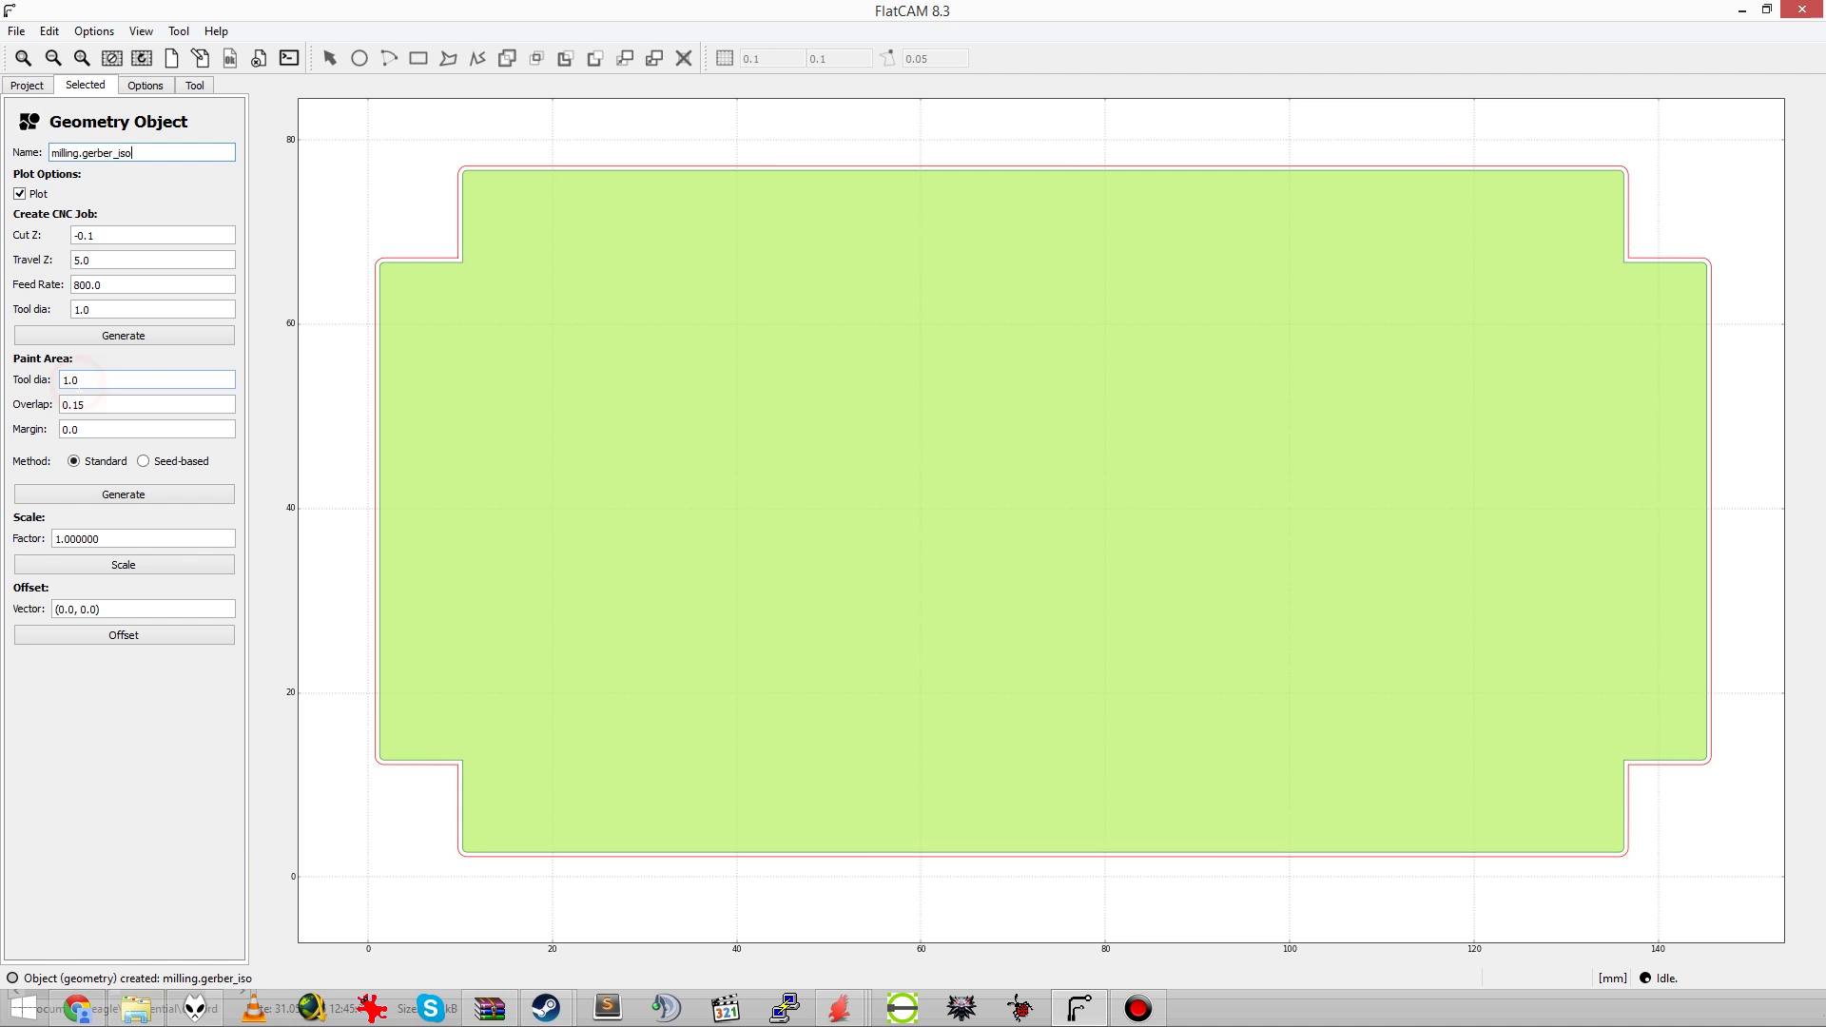
double_click(115, 234)
type("-3.0")
key("Tab")
key("Tab")
type("500.0")
left_click(122, 335)
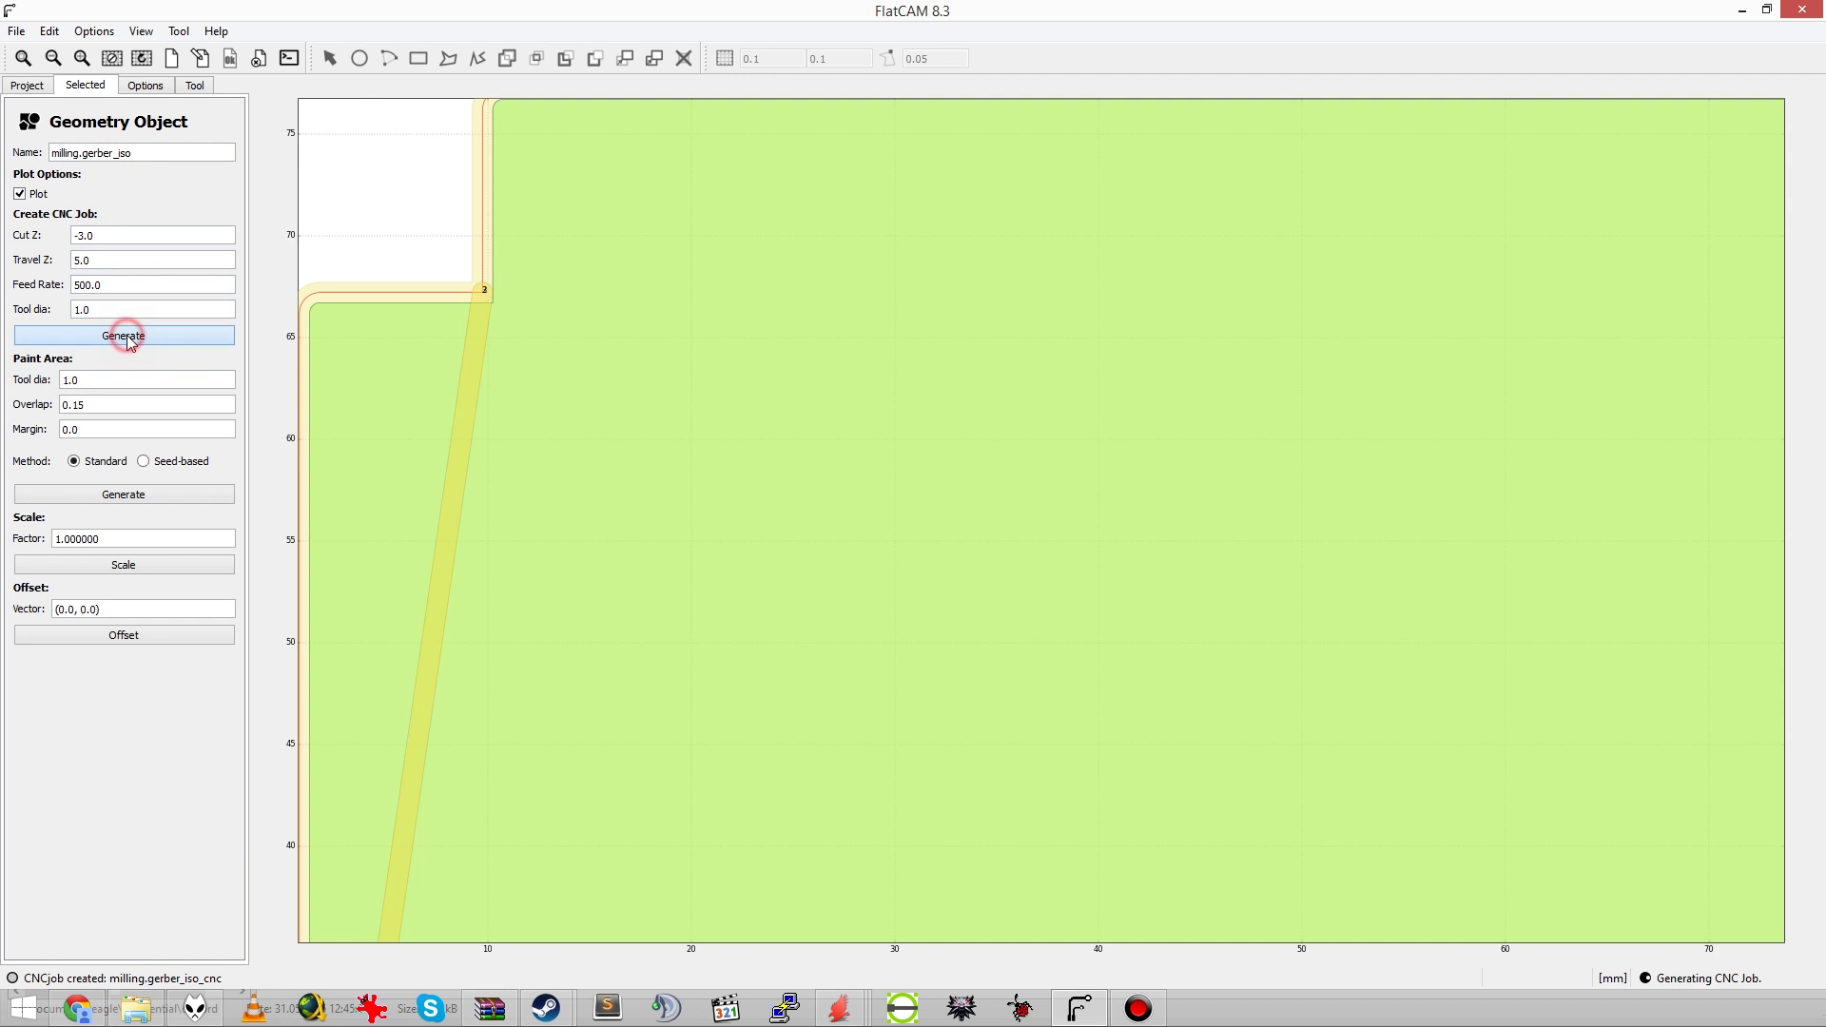
Step: Delete the duplicate milling.gerber_iso_cnc job and open the remaining one's settings
left_click(26, 86)
left_click(129, 401)
key("Delete")
left_click(130, 401)
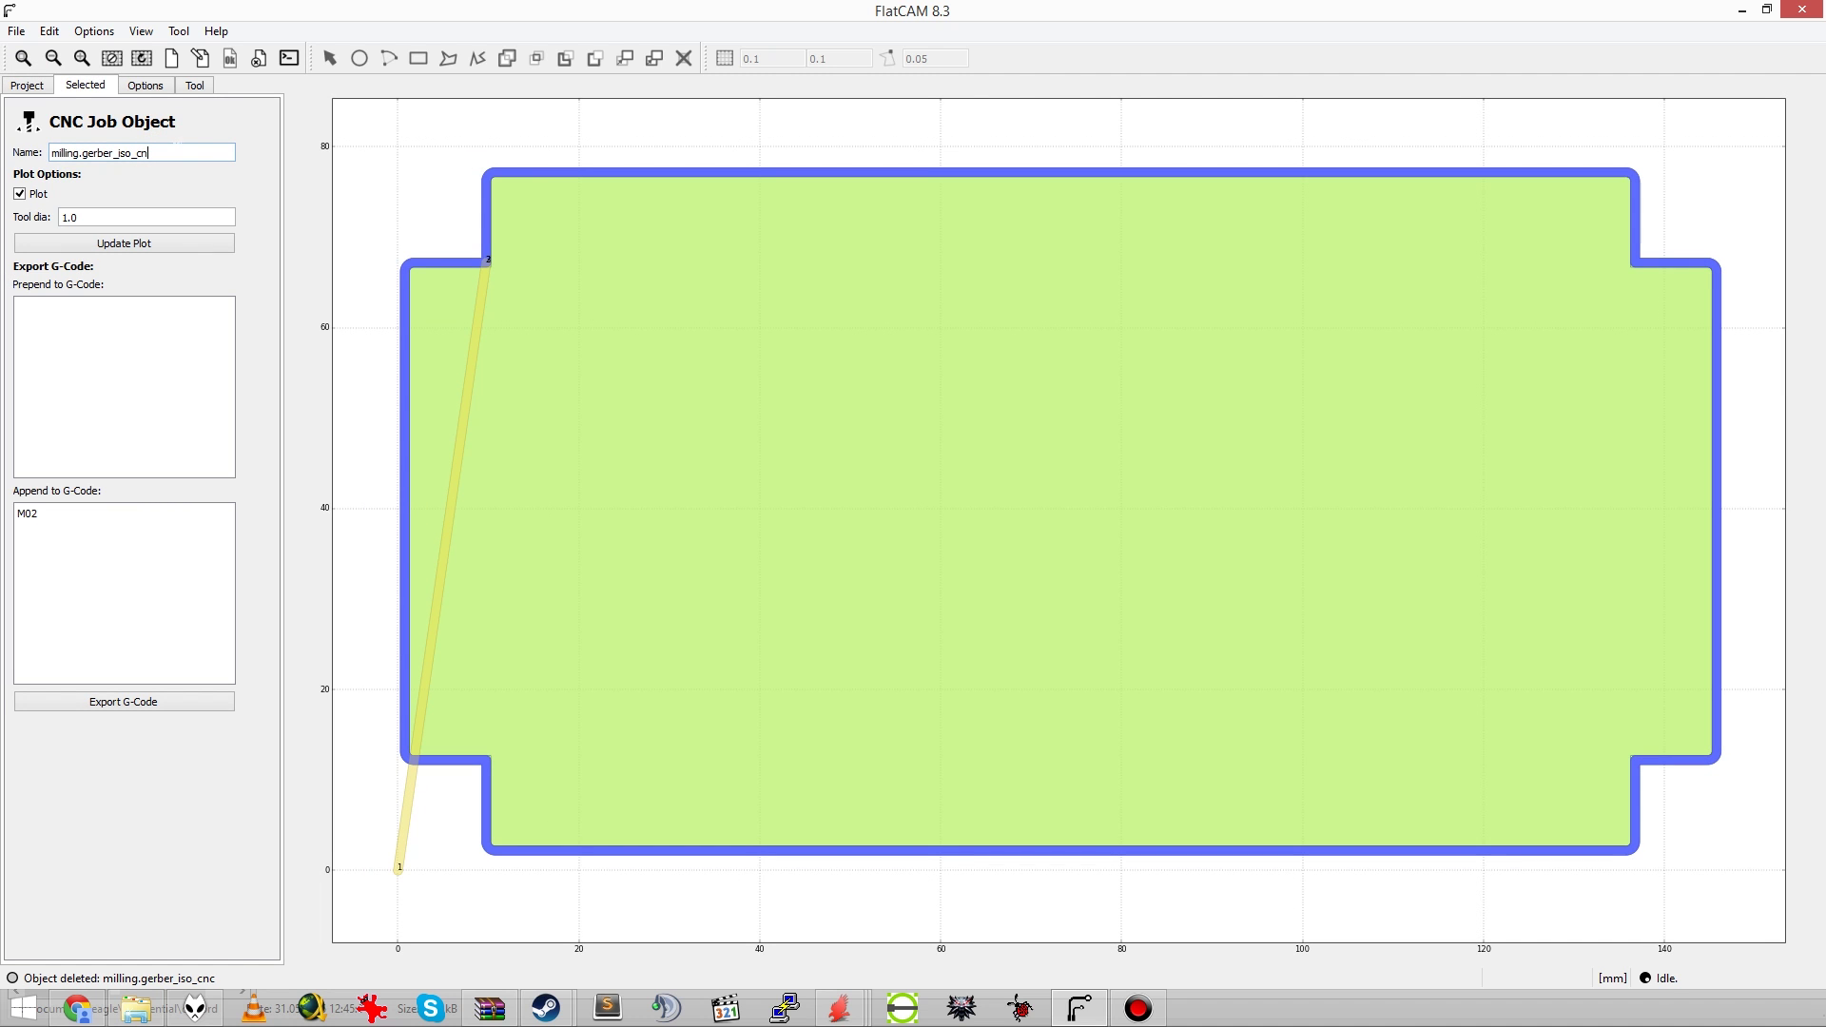
Step: Name the job milling.gerber_iso_cnc and delete the three intermediate objects
type("c")
key("Return")
left_click(38, 89)
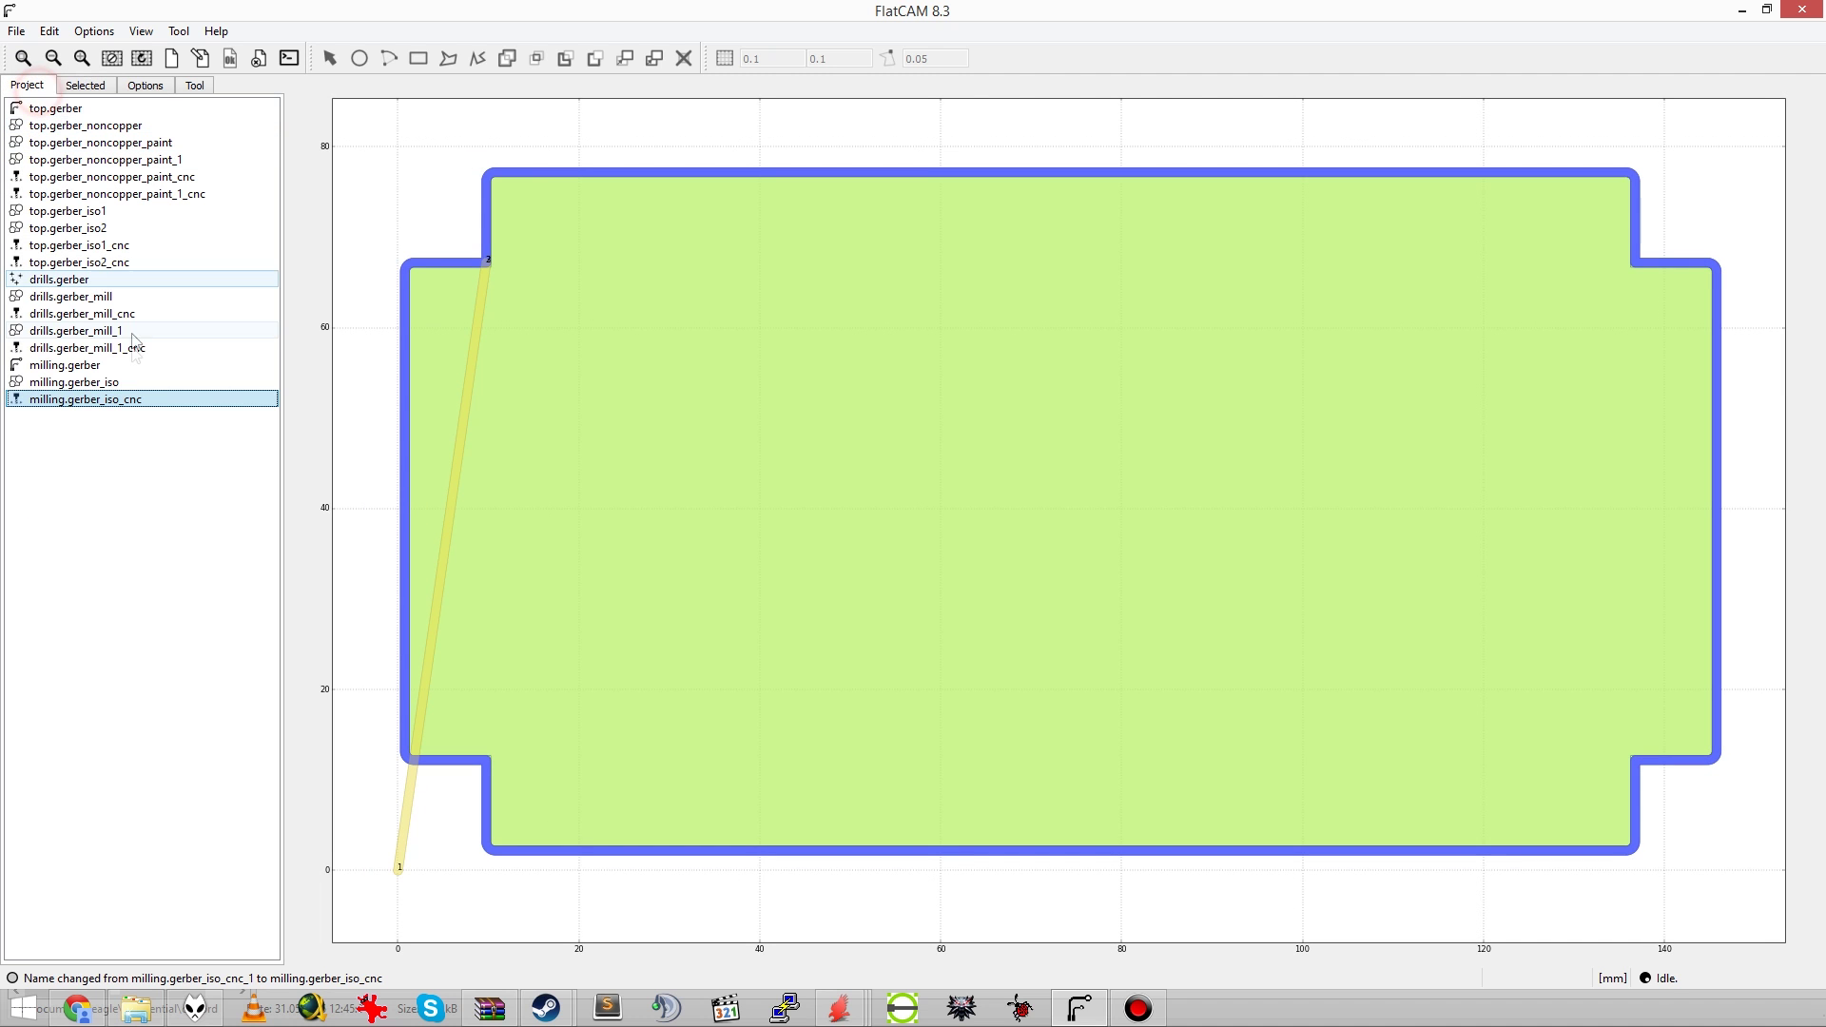
left_click(117, 401)
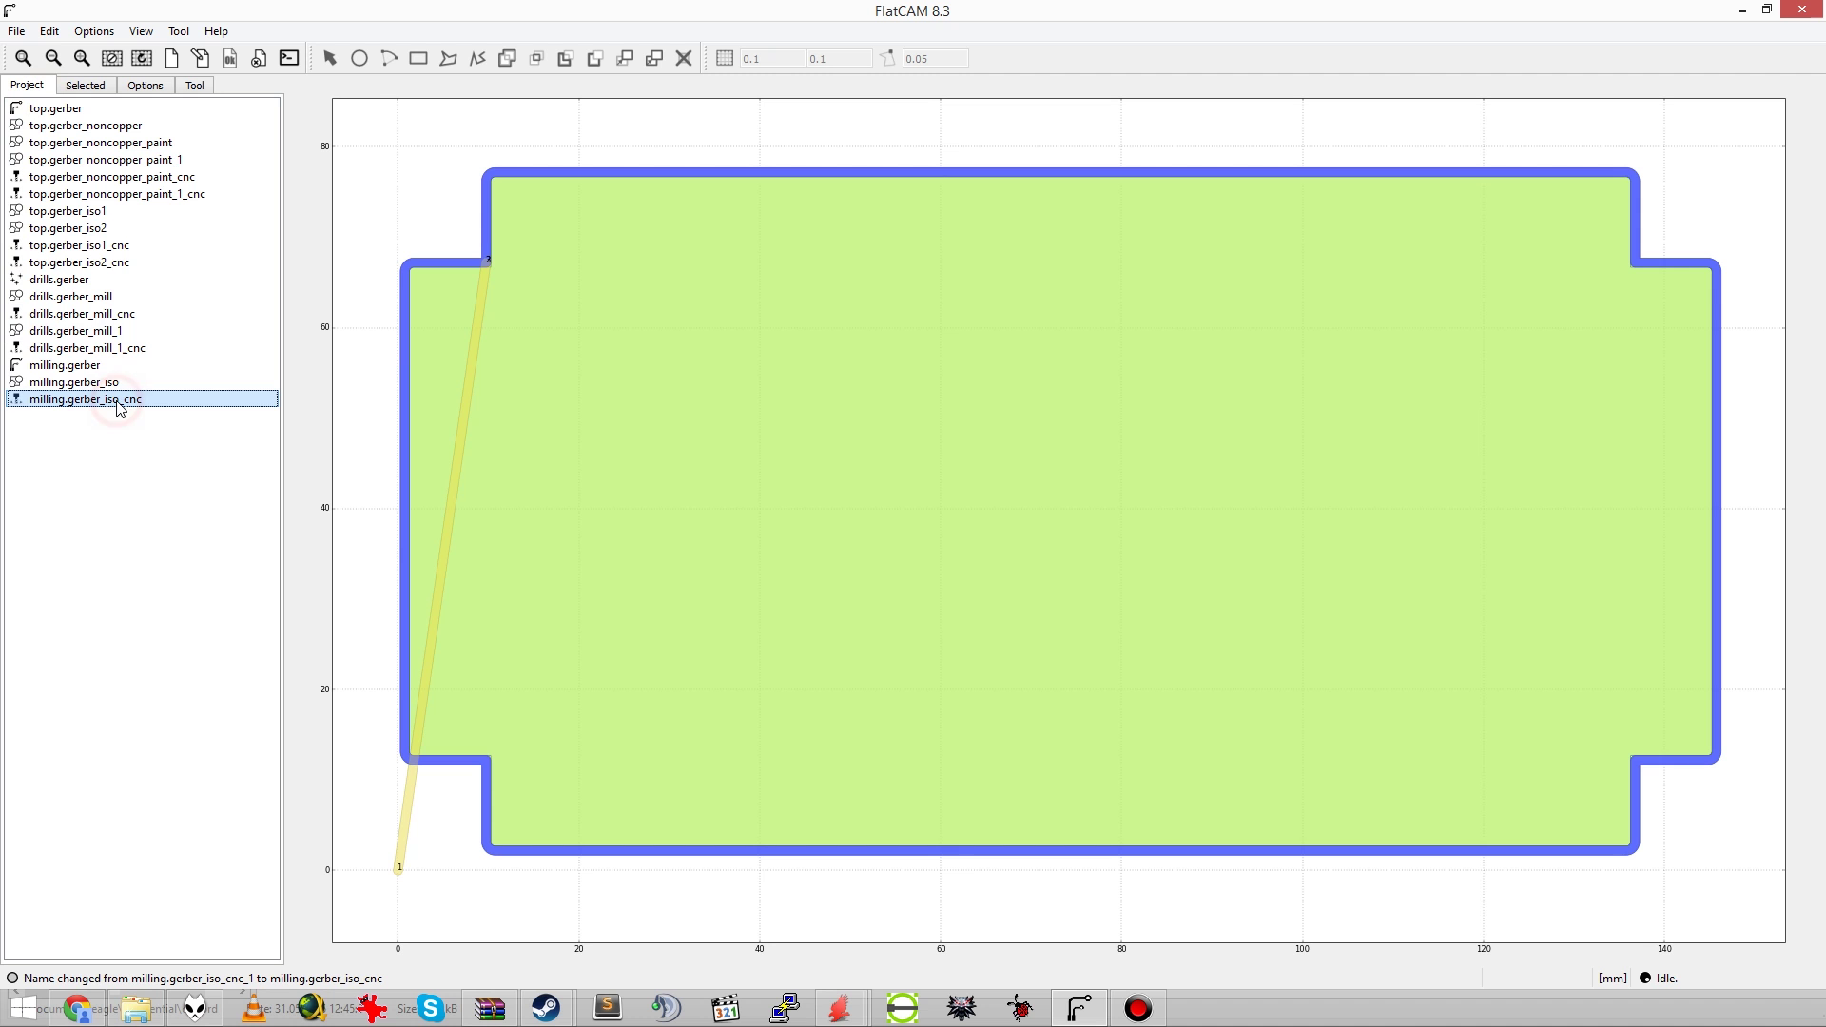
left_click(74, 381)
key("Delete")
left_click(59, 279)
key("Delete")
left_click(68, 211)
key("Delete")
key("Delete")
Step: Export the top.gerber_noncopper_paint_cnc job as G-code into the gcode folder
left_click(103, 108)
left_click(124, 701)
double_click(252, 150)
left_click(728, 556)
left_click(26, 85)
left_click(103, 127)
left_click(85, 84)
left_click(123, 701)
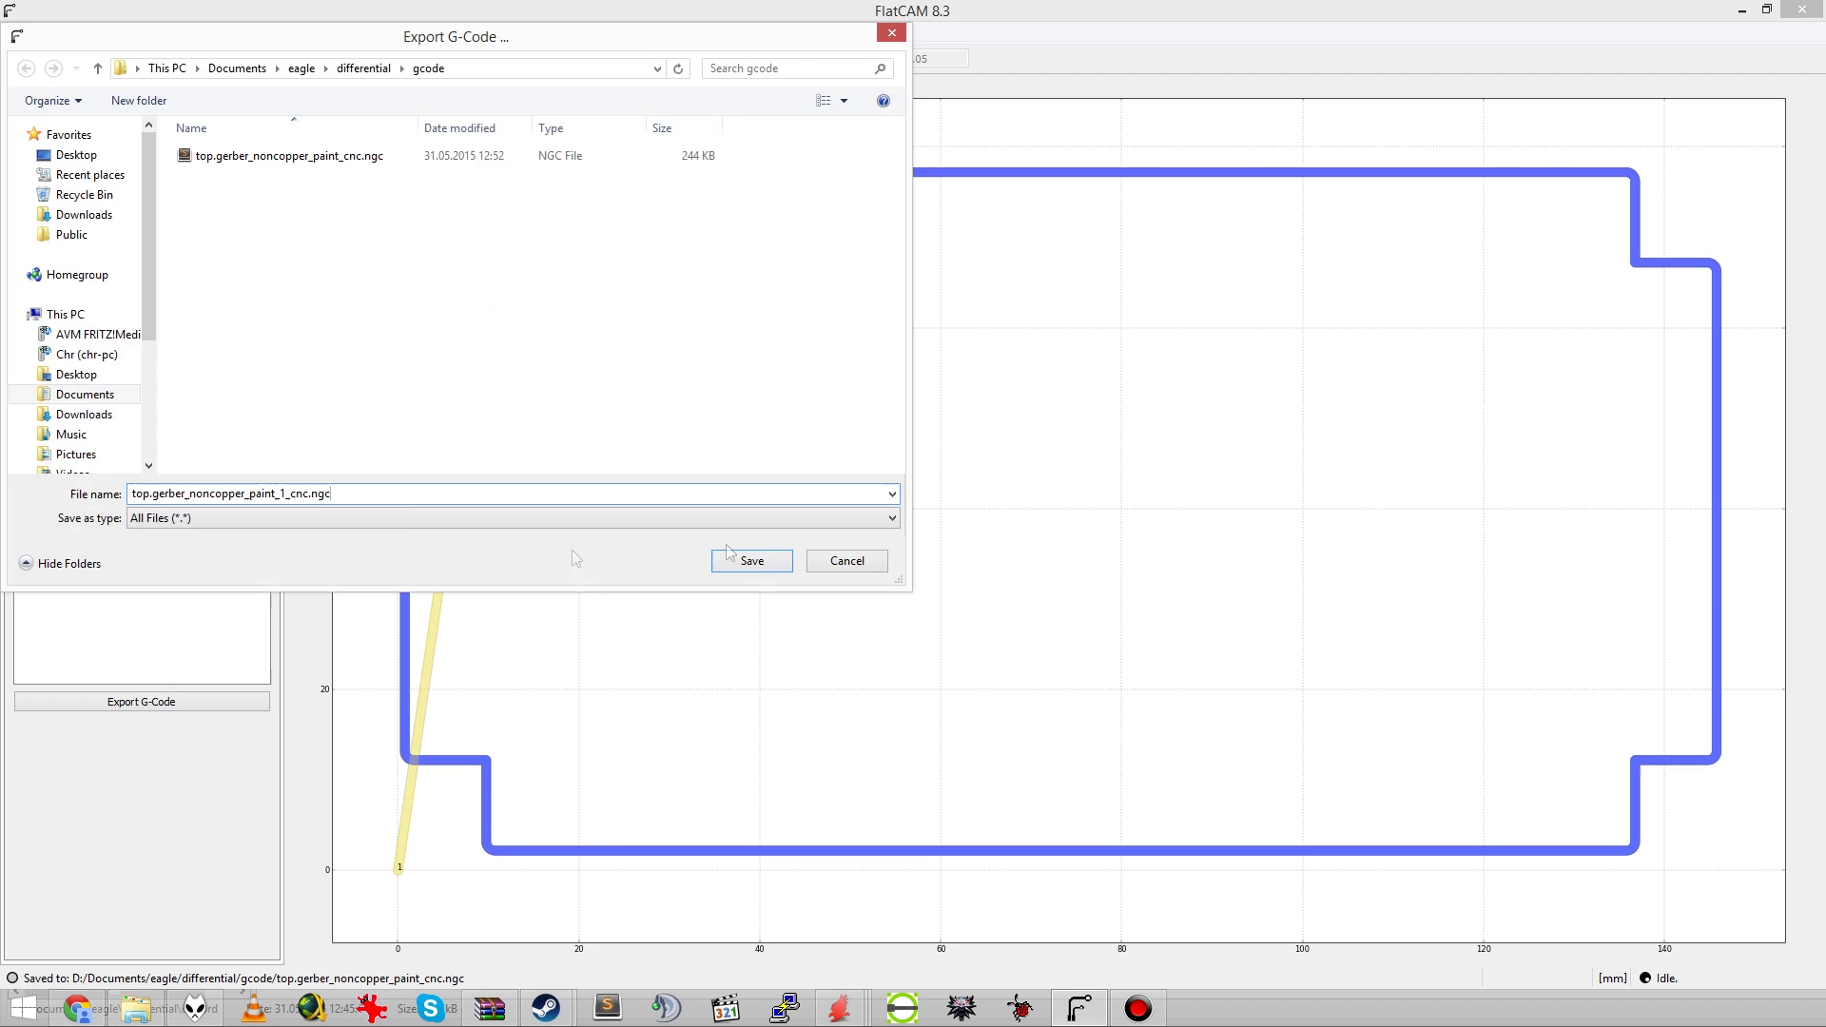
Step: Export the top isolation job as top.gerber_iso2_cnc.ngc
left_click(751, 559)
left_click(27, 84)
left_click(85, 85)
left_click(124, 702)
type("top.gerber_iso2_cnc.ngc")
key("Return")
Step: Export the drills.gerber_mill_cnc job as drills.gerber_mill_cnc.ngc
left_click(26, 85)
left_click(85, 84)
left_click(124, 702)
left_click(845, 559)
left_click(27, 84)
left_click(85, 85)
left_click(124, 701)
type("drills.gerber_mill_cnc.ngc")
left_click(751, 559)
Step: Export the drills.gerber_mill_1_cnc job as drills.gerber_mill_1_cnc.ngc
left_click(73, 181)
left_click(84, 85)
left_click(124, 701)
type("drills.gerber_mill_1_cnc.ngc")
left_click(752, 561)
Step: Export the milling.gerber_iso_cnc G-code and delete the exported CNC jobs from the project
left_click(124, 701)
left_click(752, 561)
left_click(26, 85)
left_click(117, 198)
key("Delete")
key("Delete")
key("Delete")
key("Delete")
key("Delete")
key("Delete")
key("Delete")
left_click(17, 30)
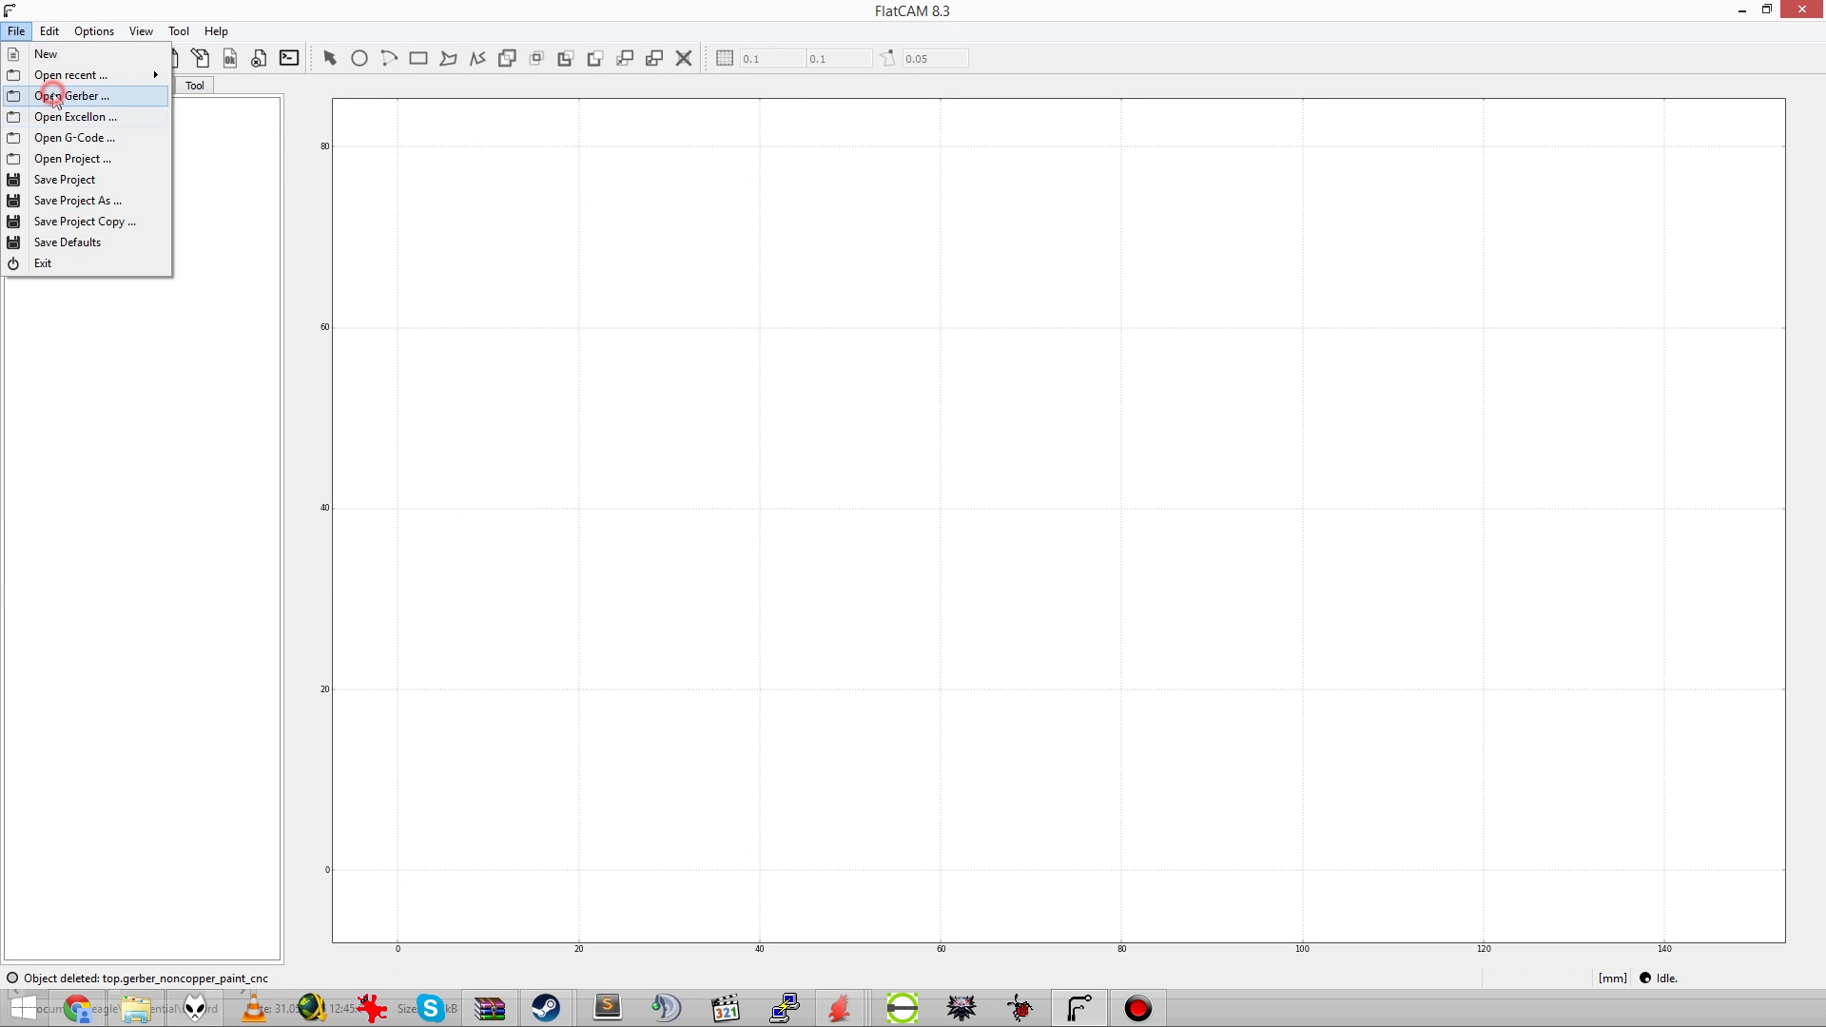
Step: Open bot.gerber and generate its non-copper region geometry
left_click(76, 90)
double_click(228, 178)
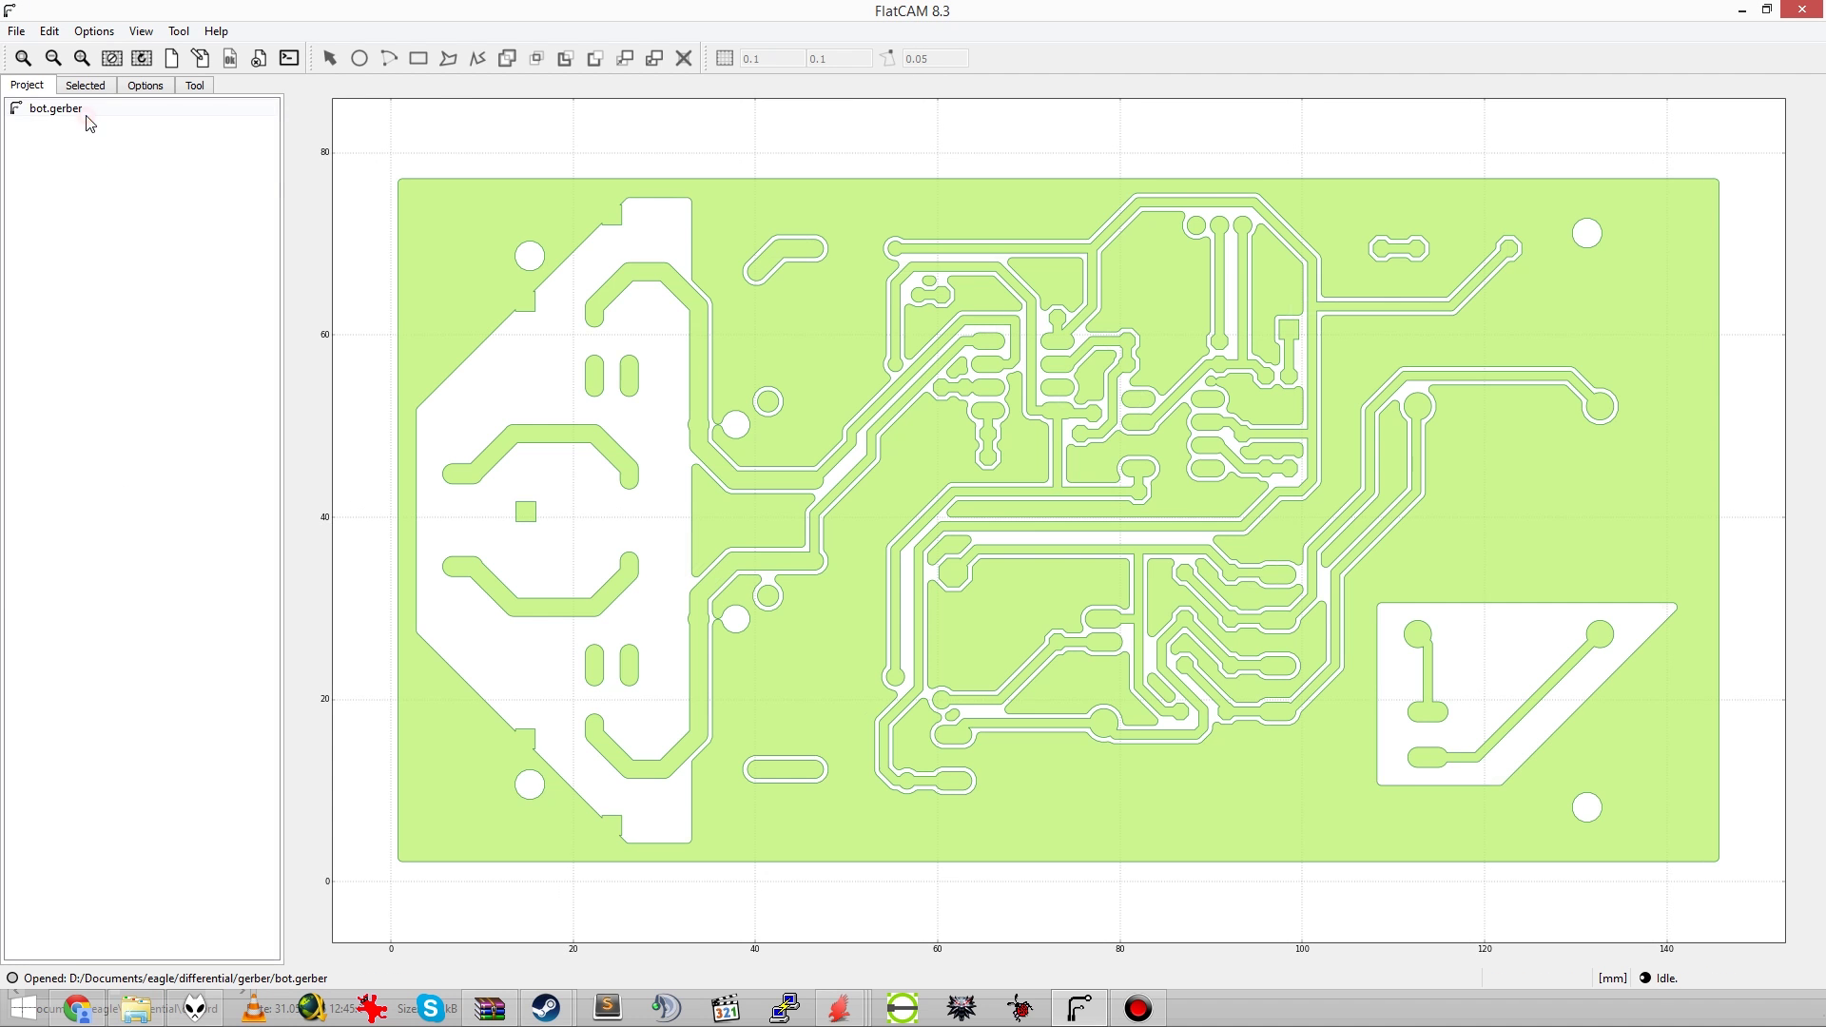
double_click(81, 109)
left_click(126, 562)
Step: Set cut depth and travel height on bot.gerber_noncopper, generate a CNC job, and delete the unwanted one
double_click(54, 134)
left_click(115, 235)
left_click(115, 259)
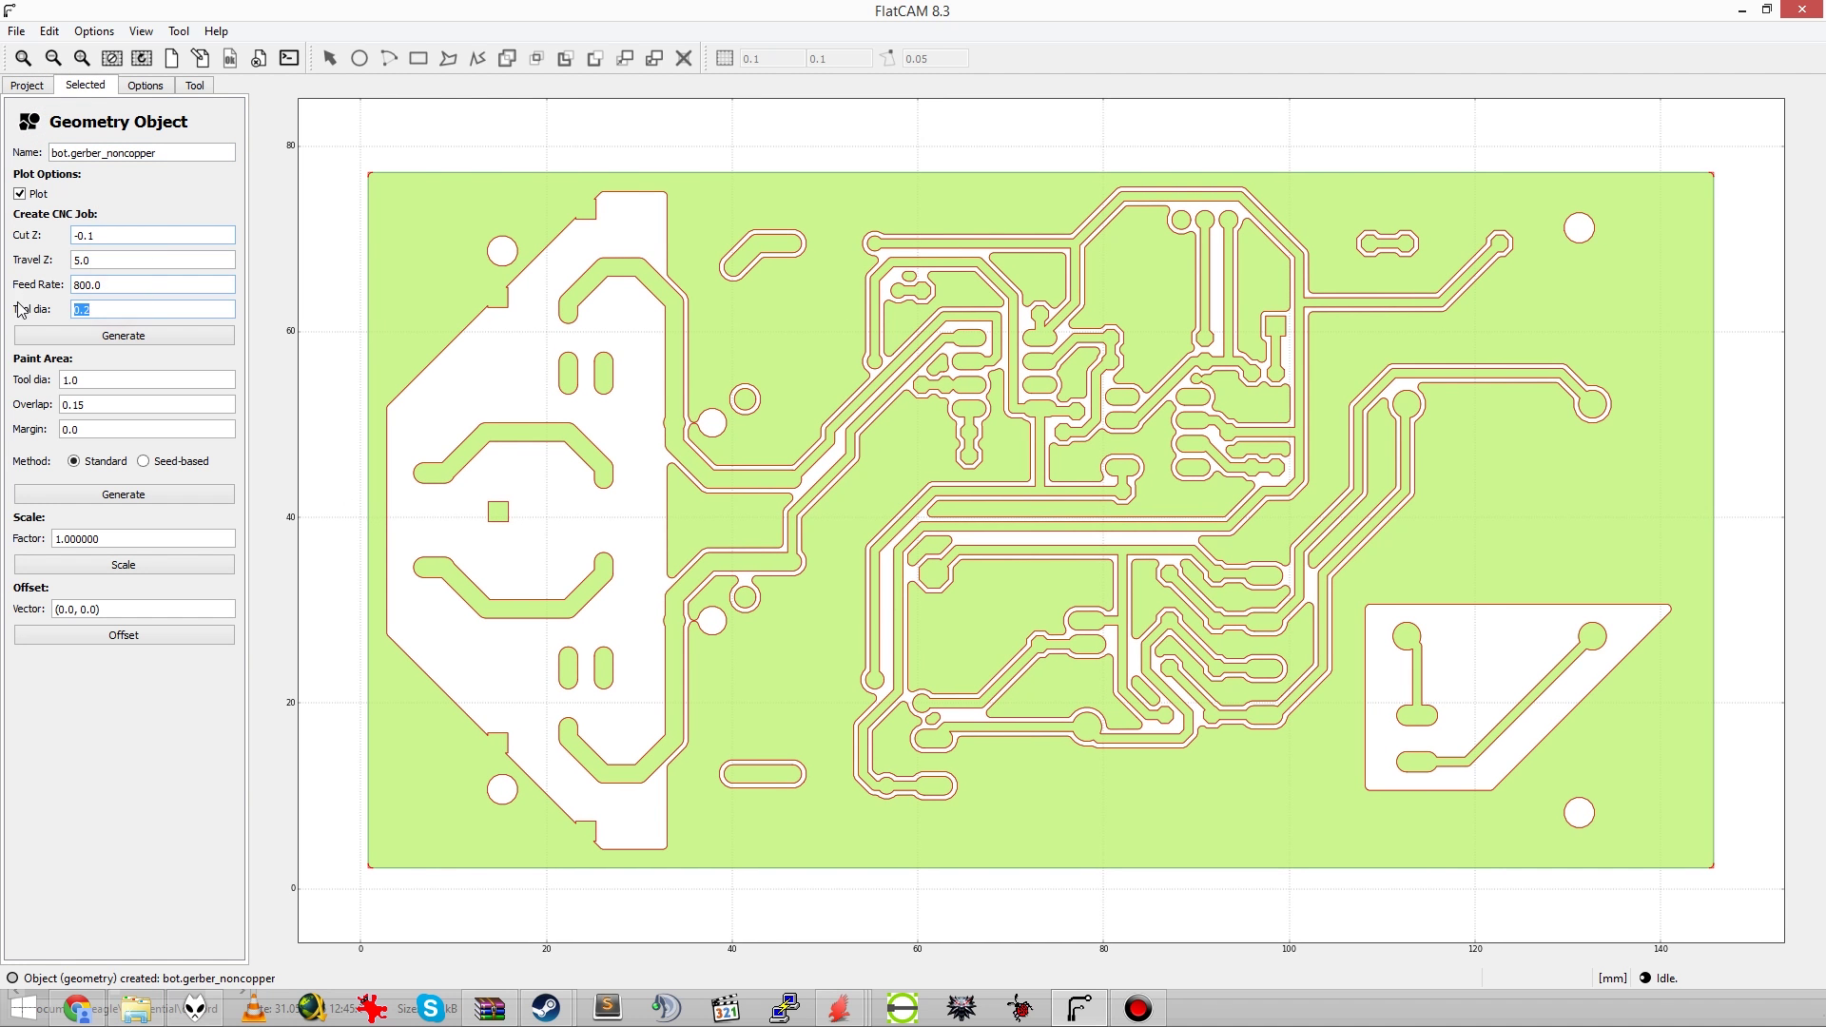
left_click(118, 338)
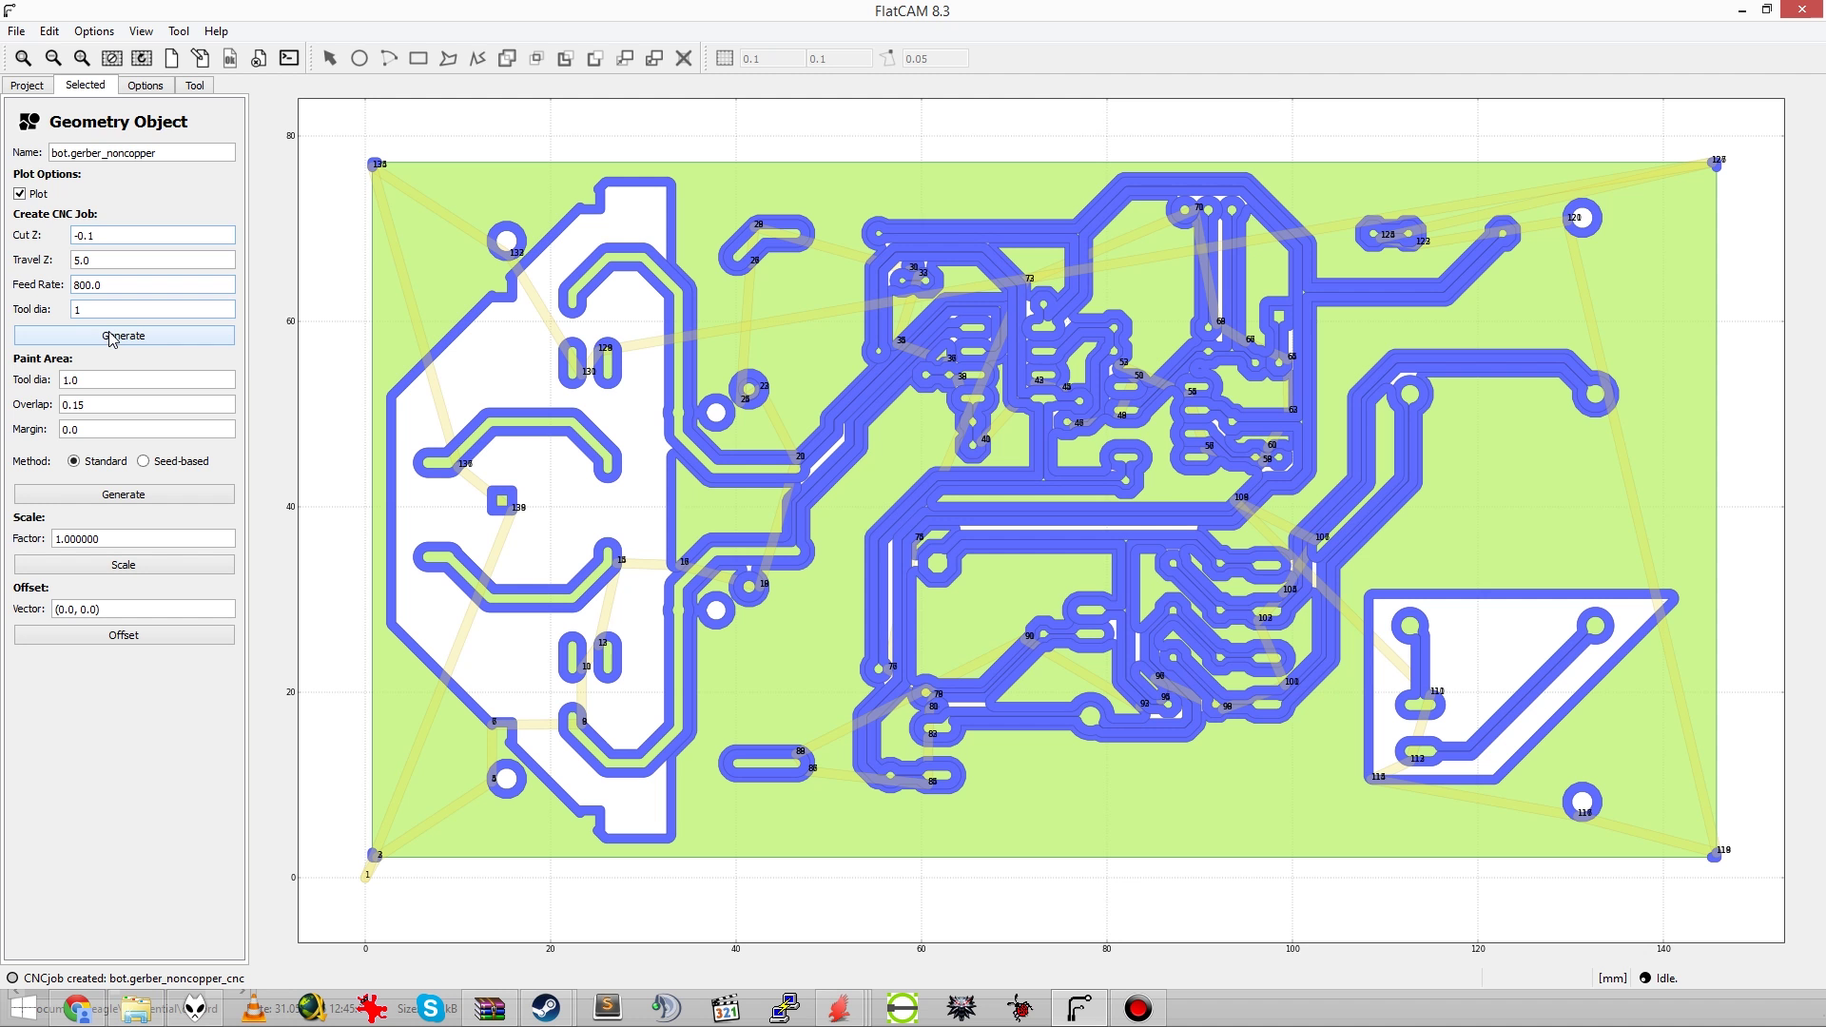
left_click(27, 85)
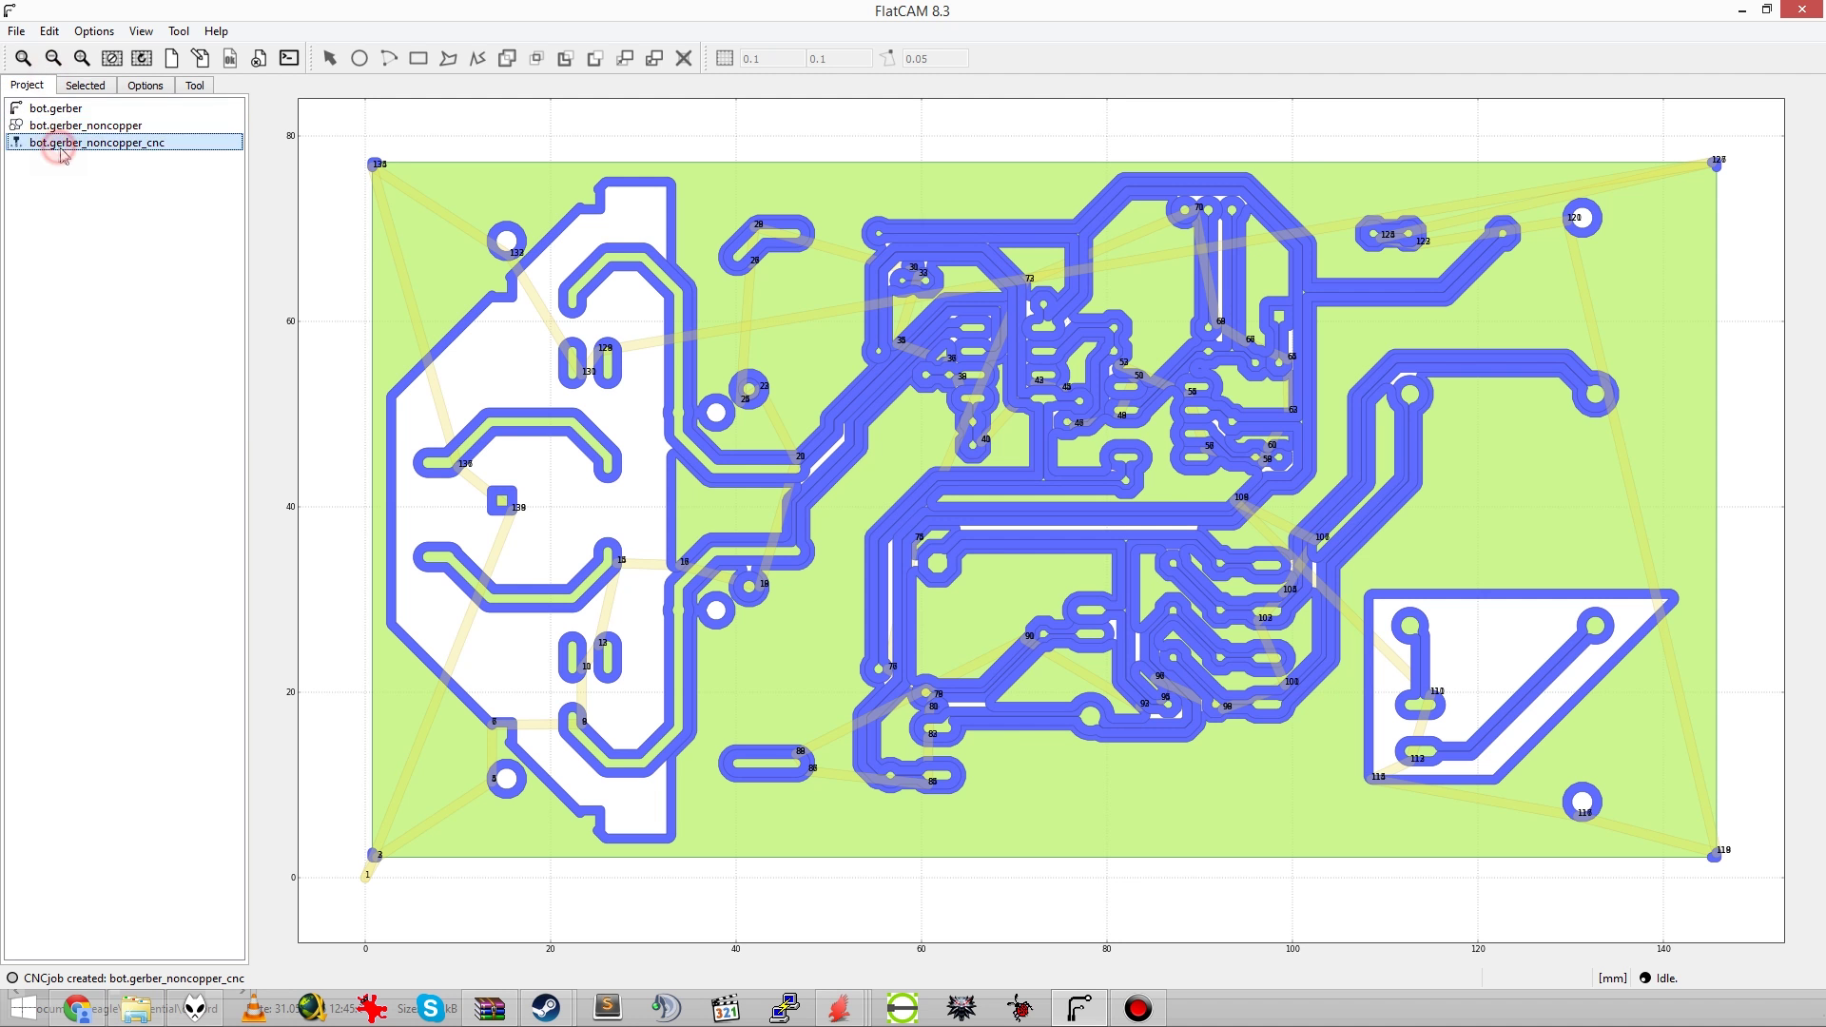
key("Delete")
double_click(74, 134)
Step: Paint the large left area and the triangular lower-right area of the non-copper region
left_click(90, 406)
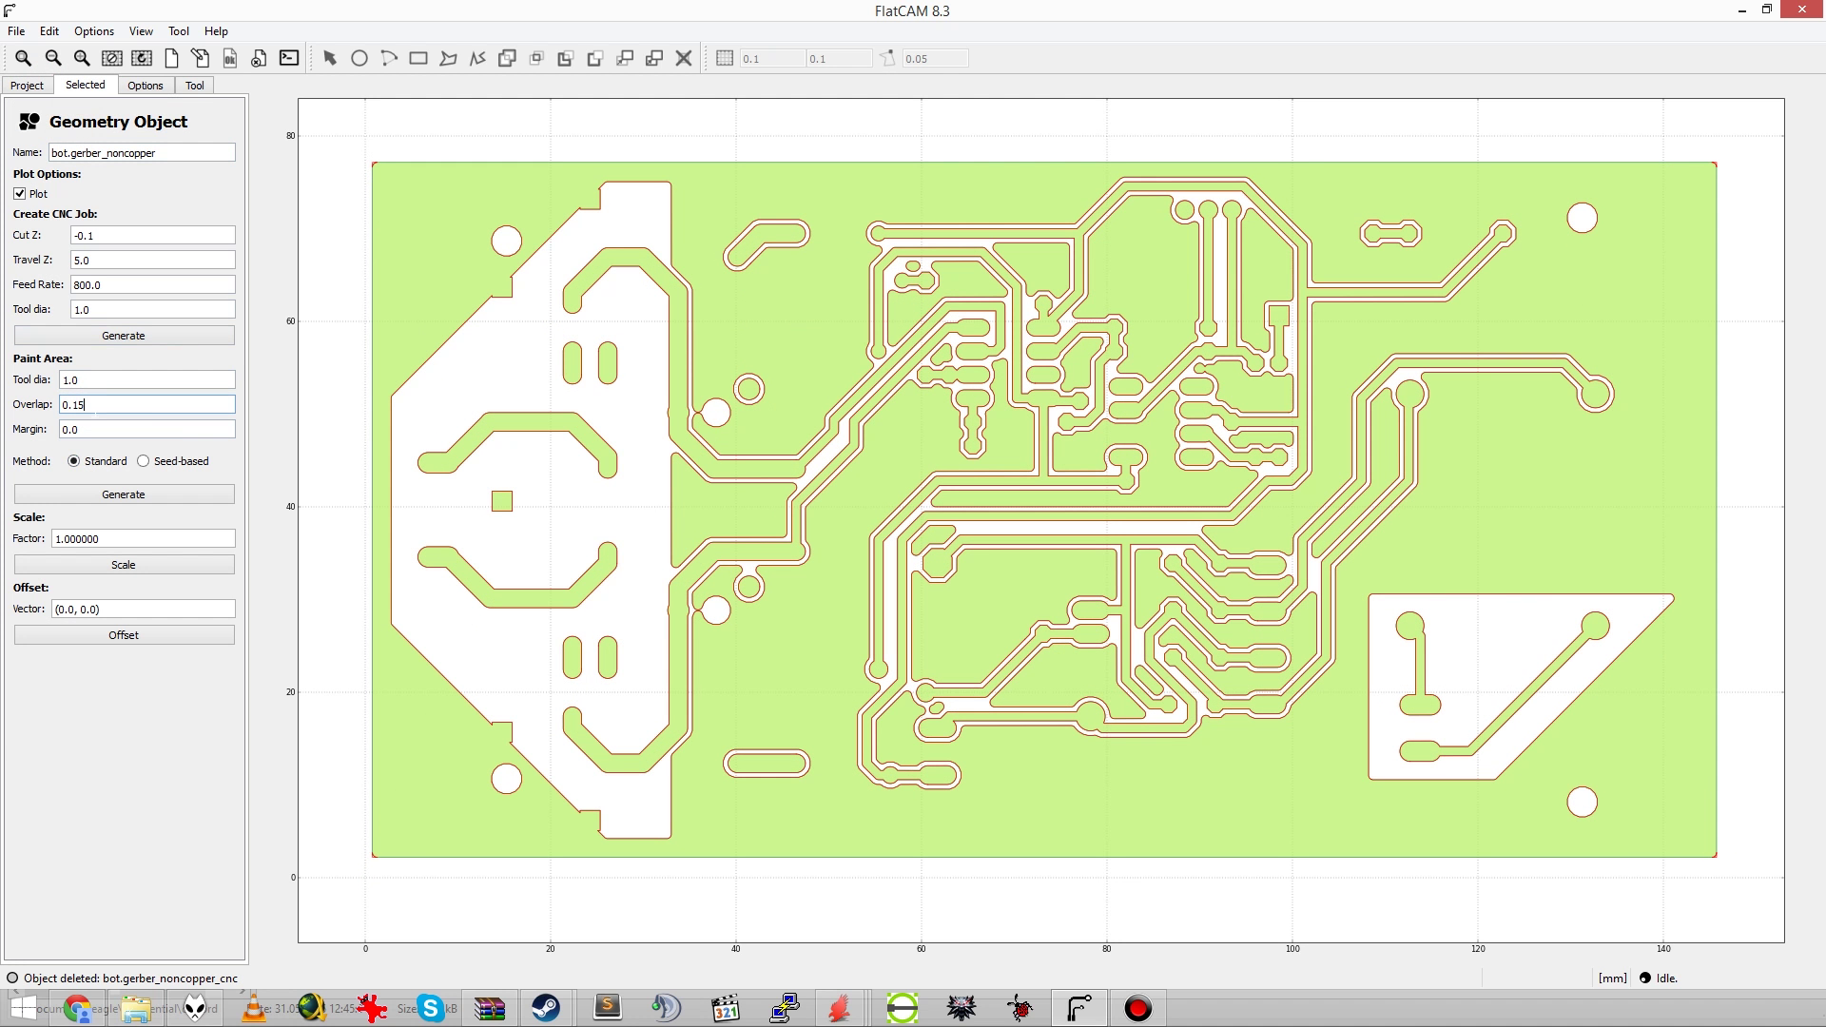
left_click(105, 491)
left_click(489, 503)
left_click(189, 495)
left_click(1479, 679)
left_click(26, 84)
double_click(57, 141)
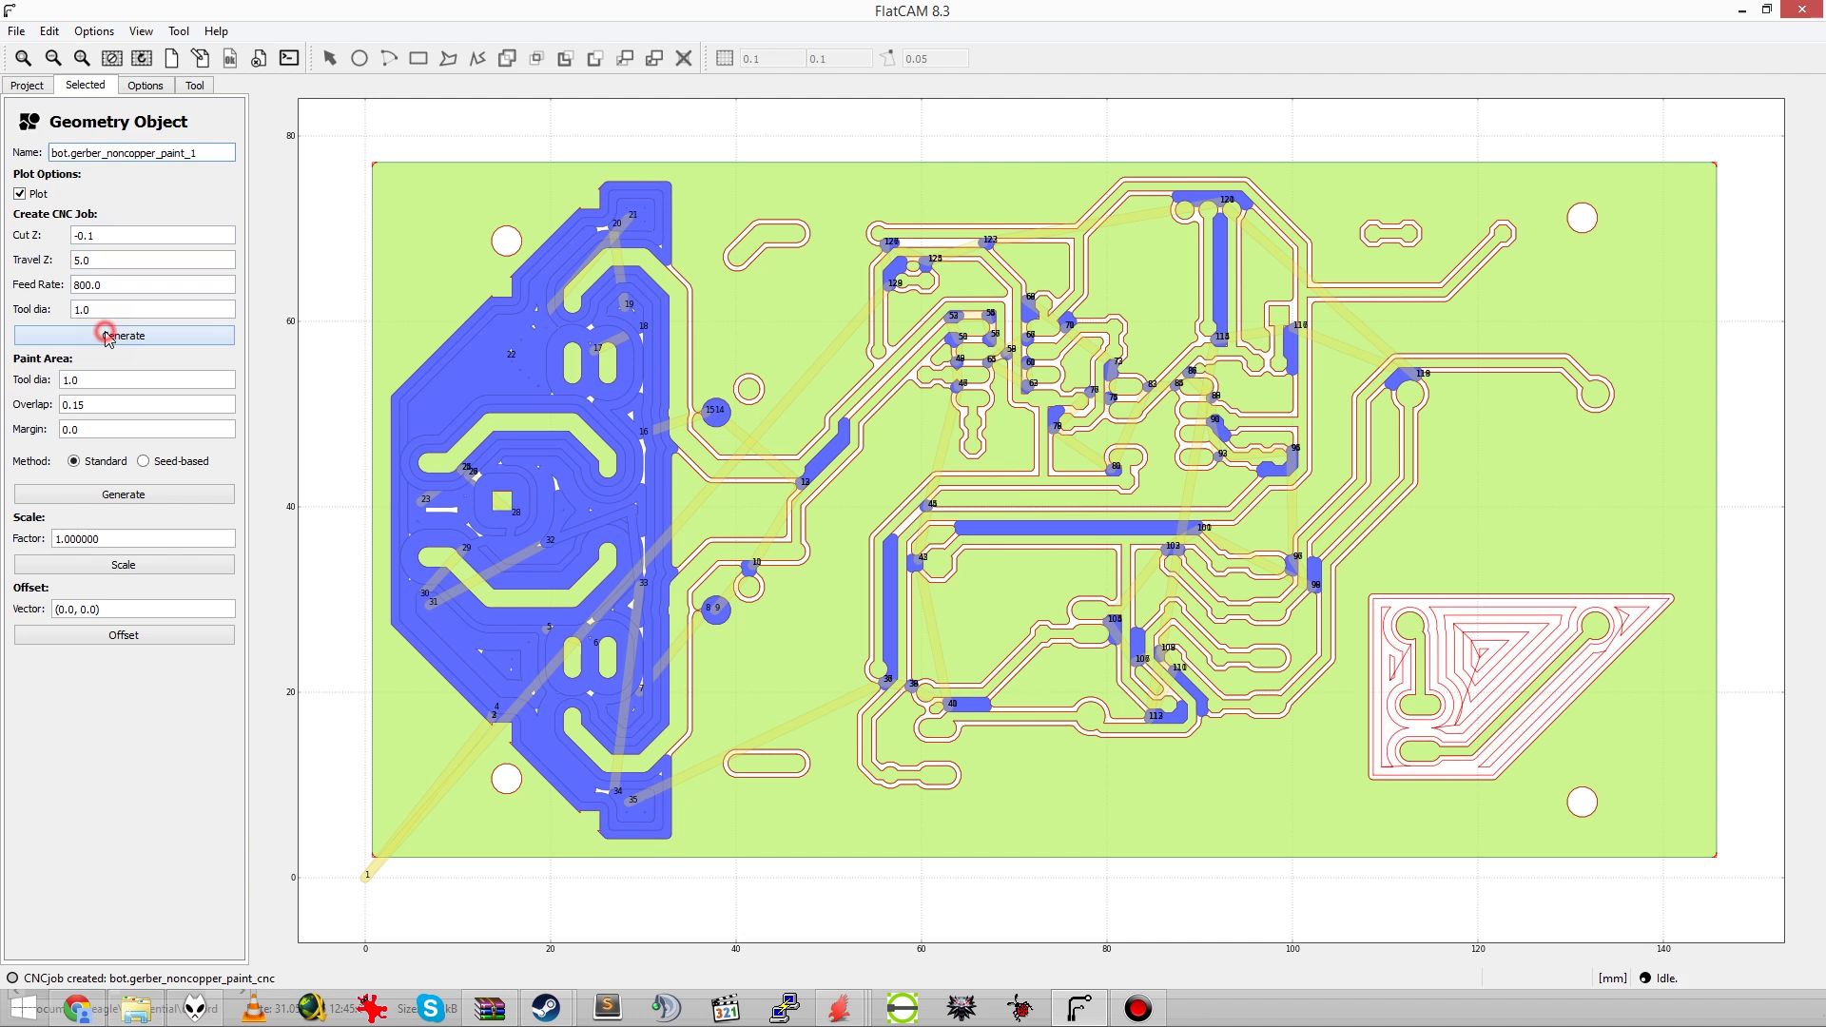
left_click(26, 85)
double_click(52, 102)
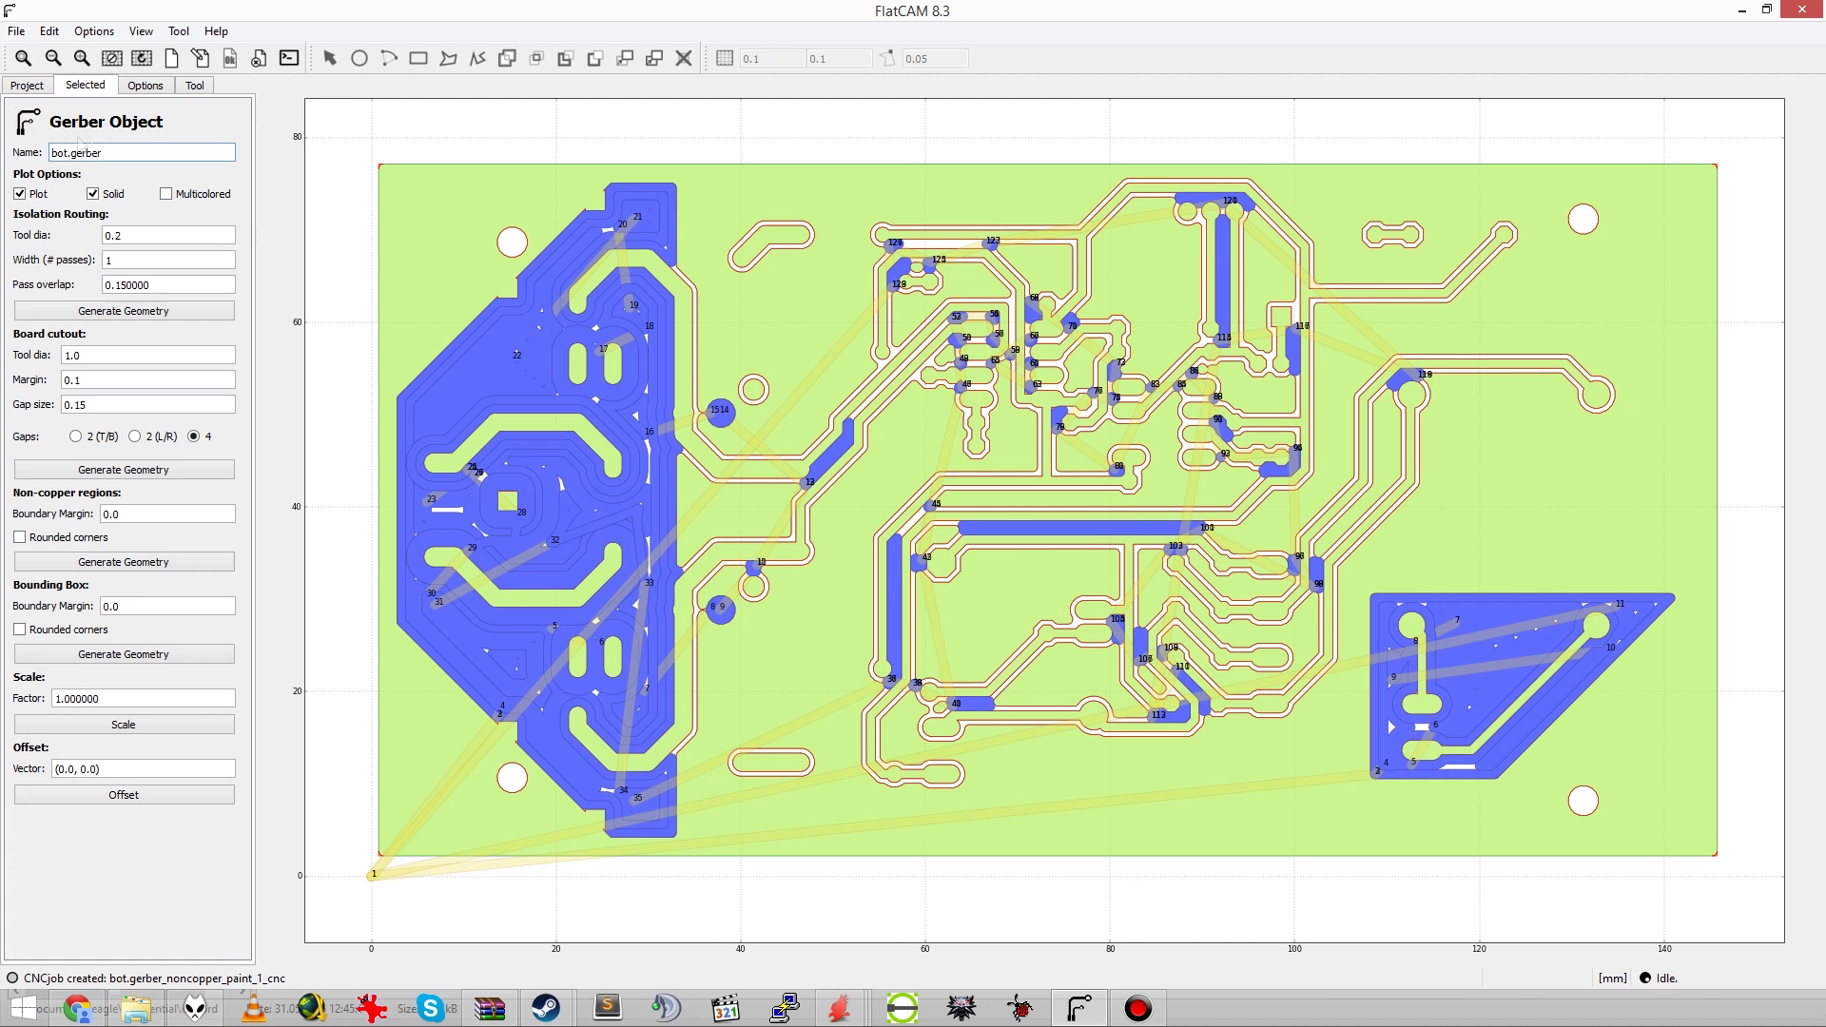
Step: Set the isolation tool diameter on bot.gerber and generate the bottom trace isolation outlines
left_click(134, 236)
left_click(139, 312)
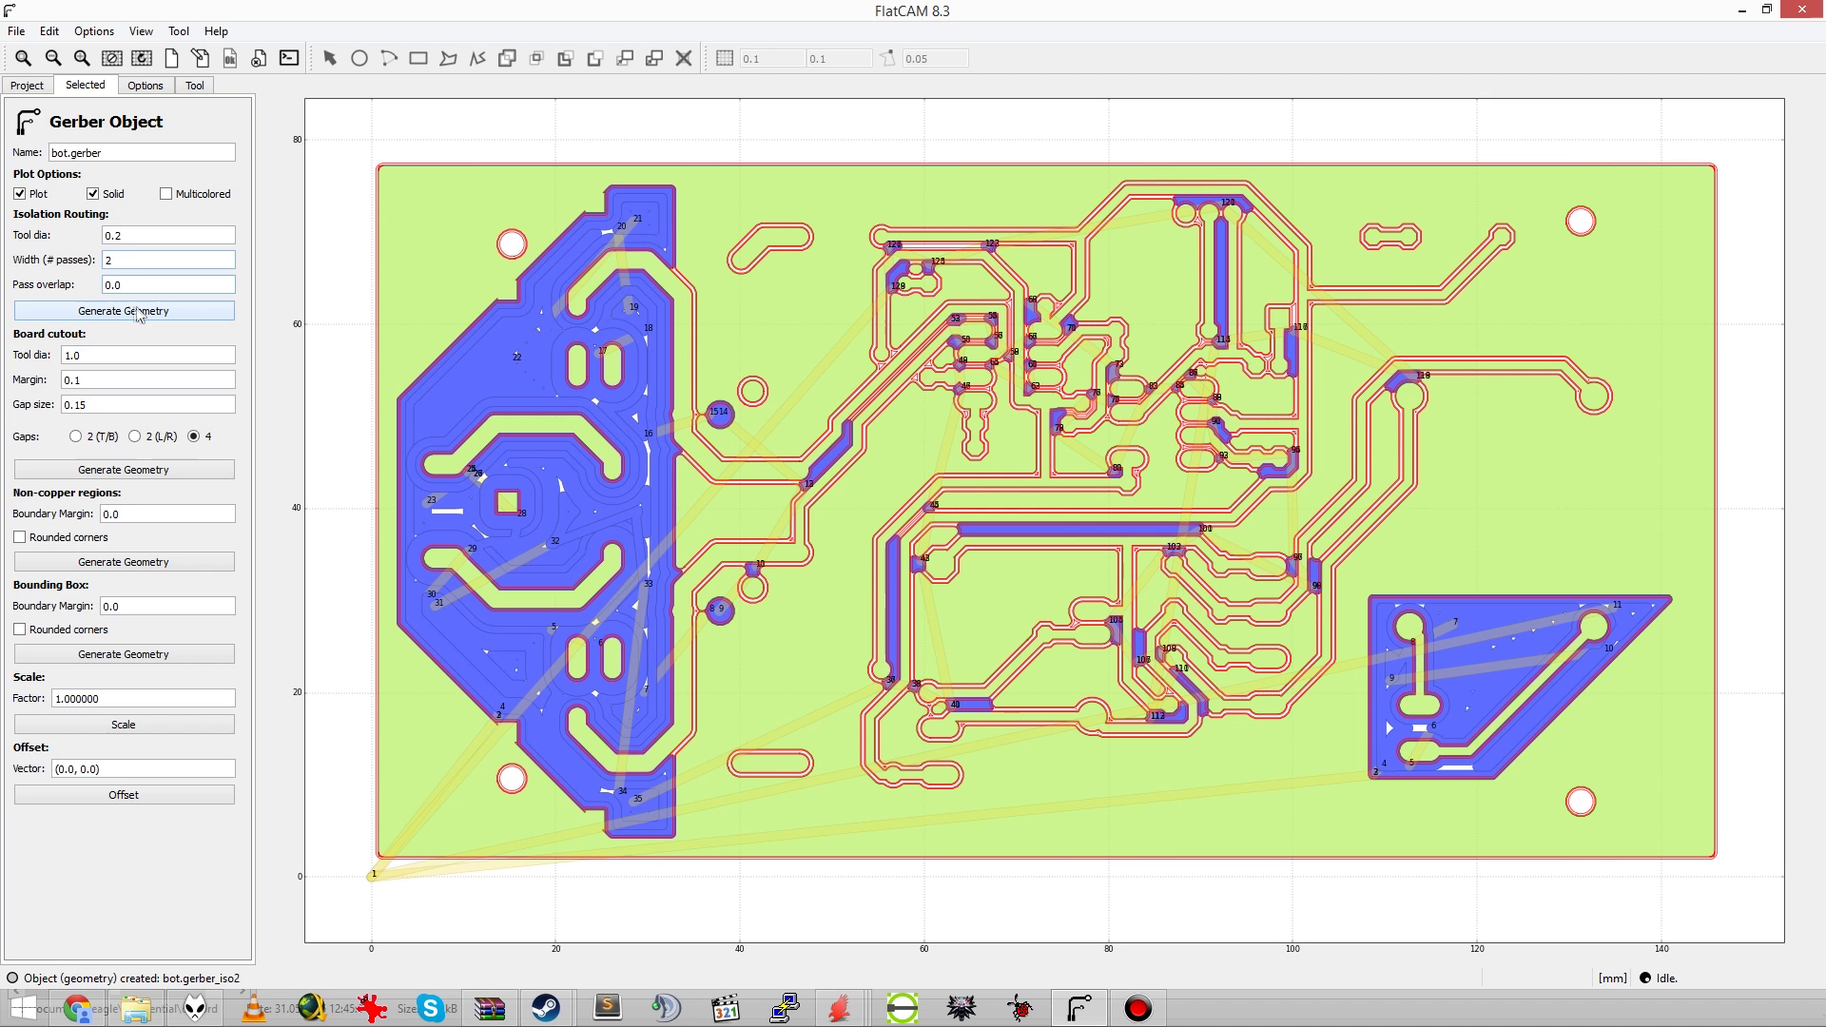
left_click(27, 84)
double_click(33, 197)
left_click(26, 85)
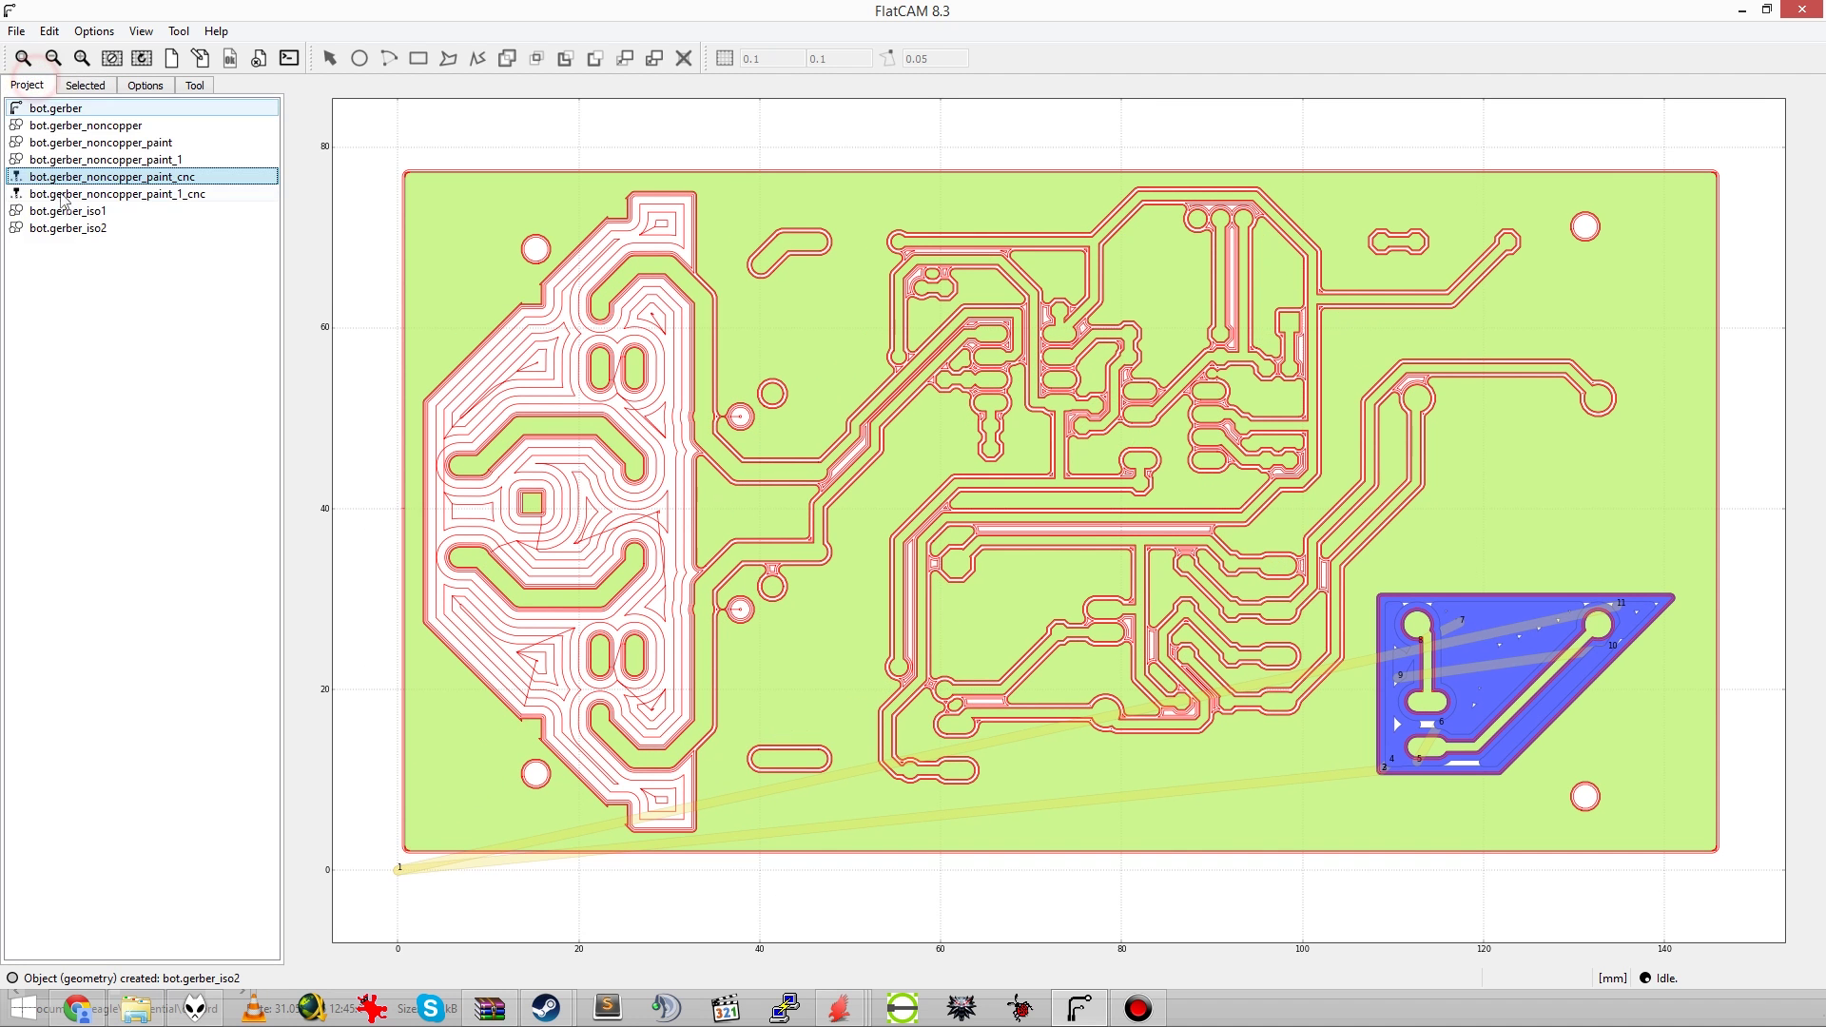
double_click(33, 197)
left_click(26, 85)
double_click(35, 190)
left_click(26, 85)
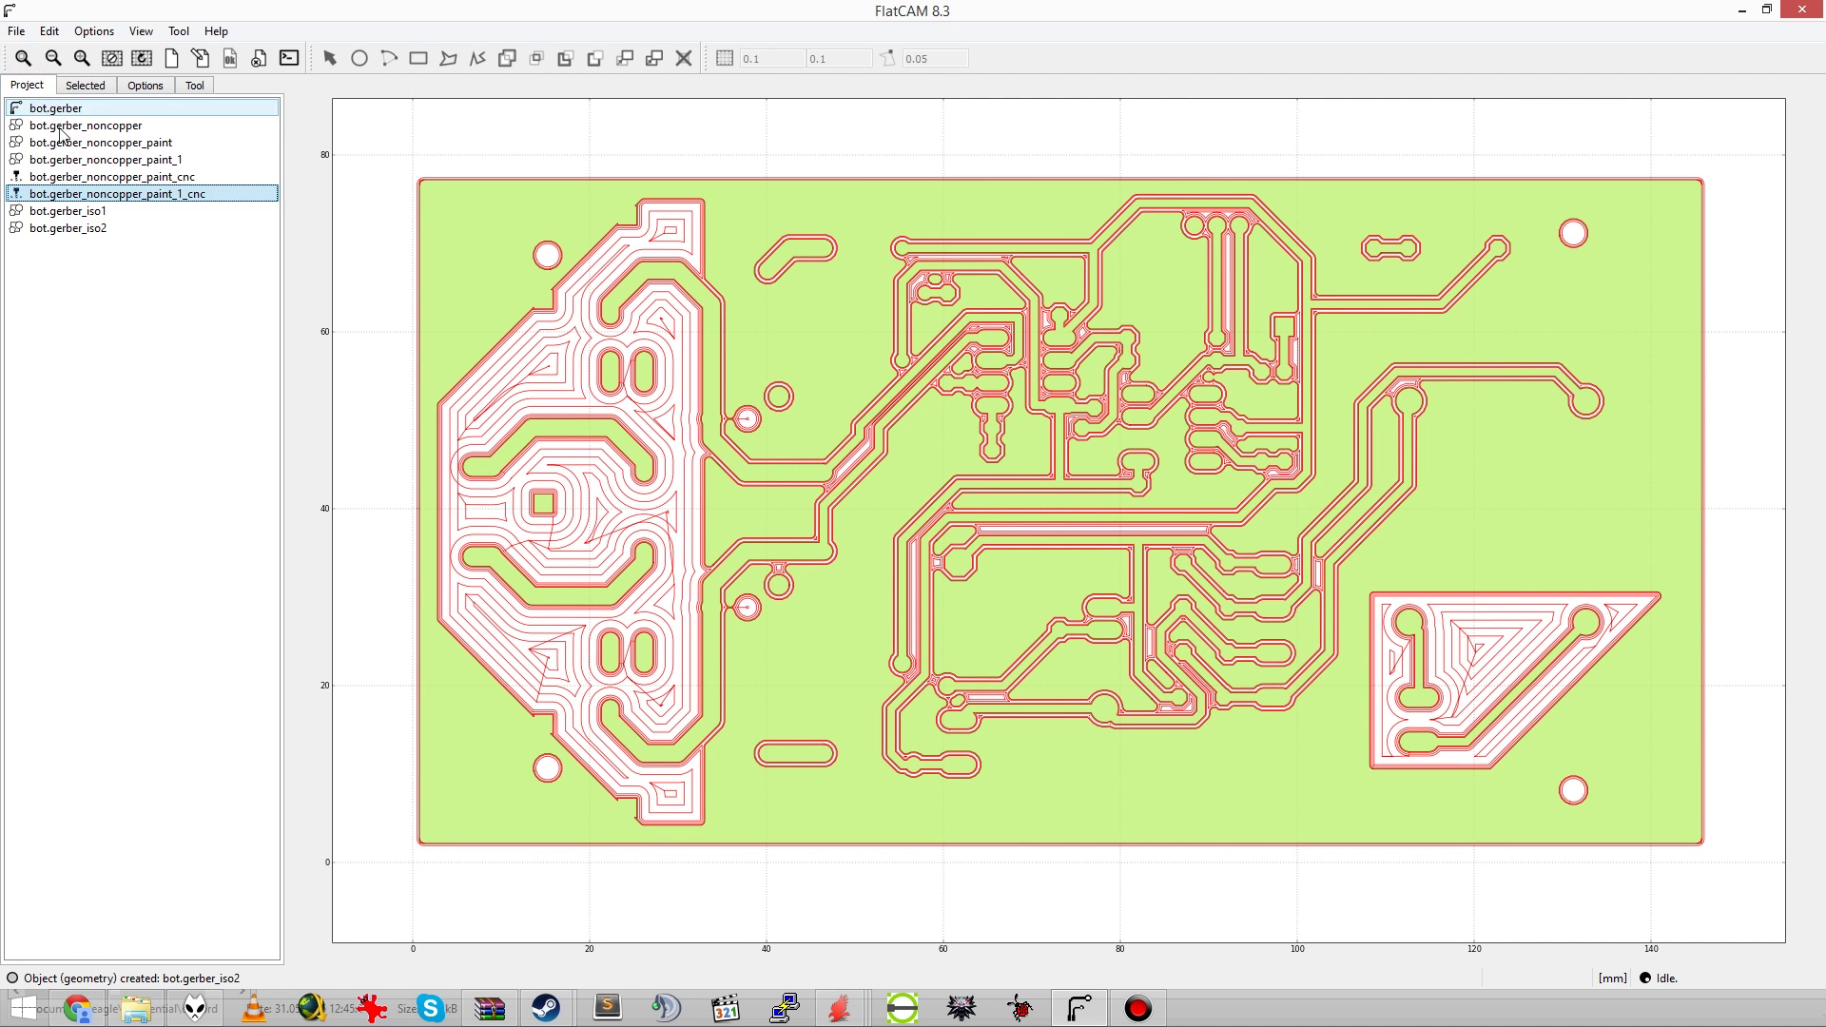
Step: Give bot.gerber_iso1 a 0.2 mm tool diameter and generate its CNC job
double_click(38, 212)
left_click(27, 85)
double_click(38, 182)
left_click(27, 84)
double_click(38, 197)
left_click(26, 85)
double_click(67, 213)
left_click(106, 307)
Step: Generate the bot.gerber_iso2 CNC job with the same 0.2 mm tool
left_click(27, 84)
double_click(48, 228)
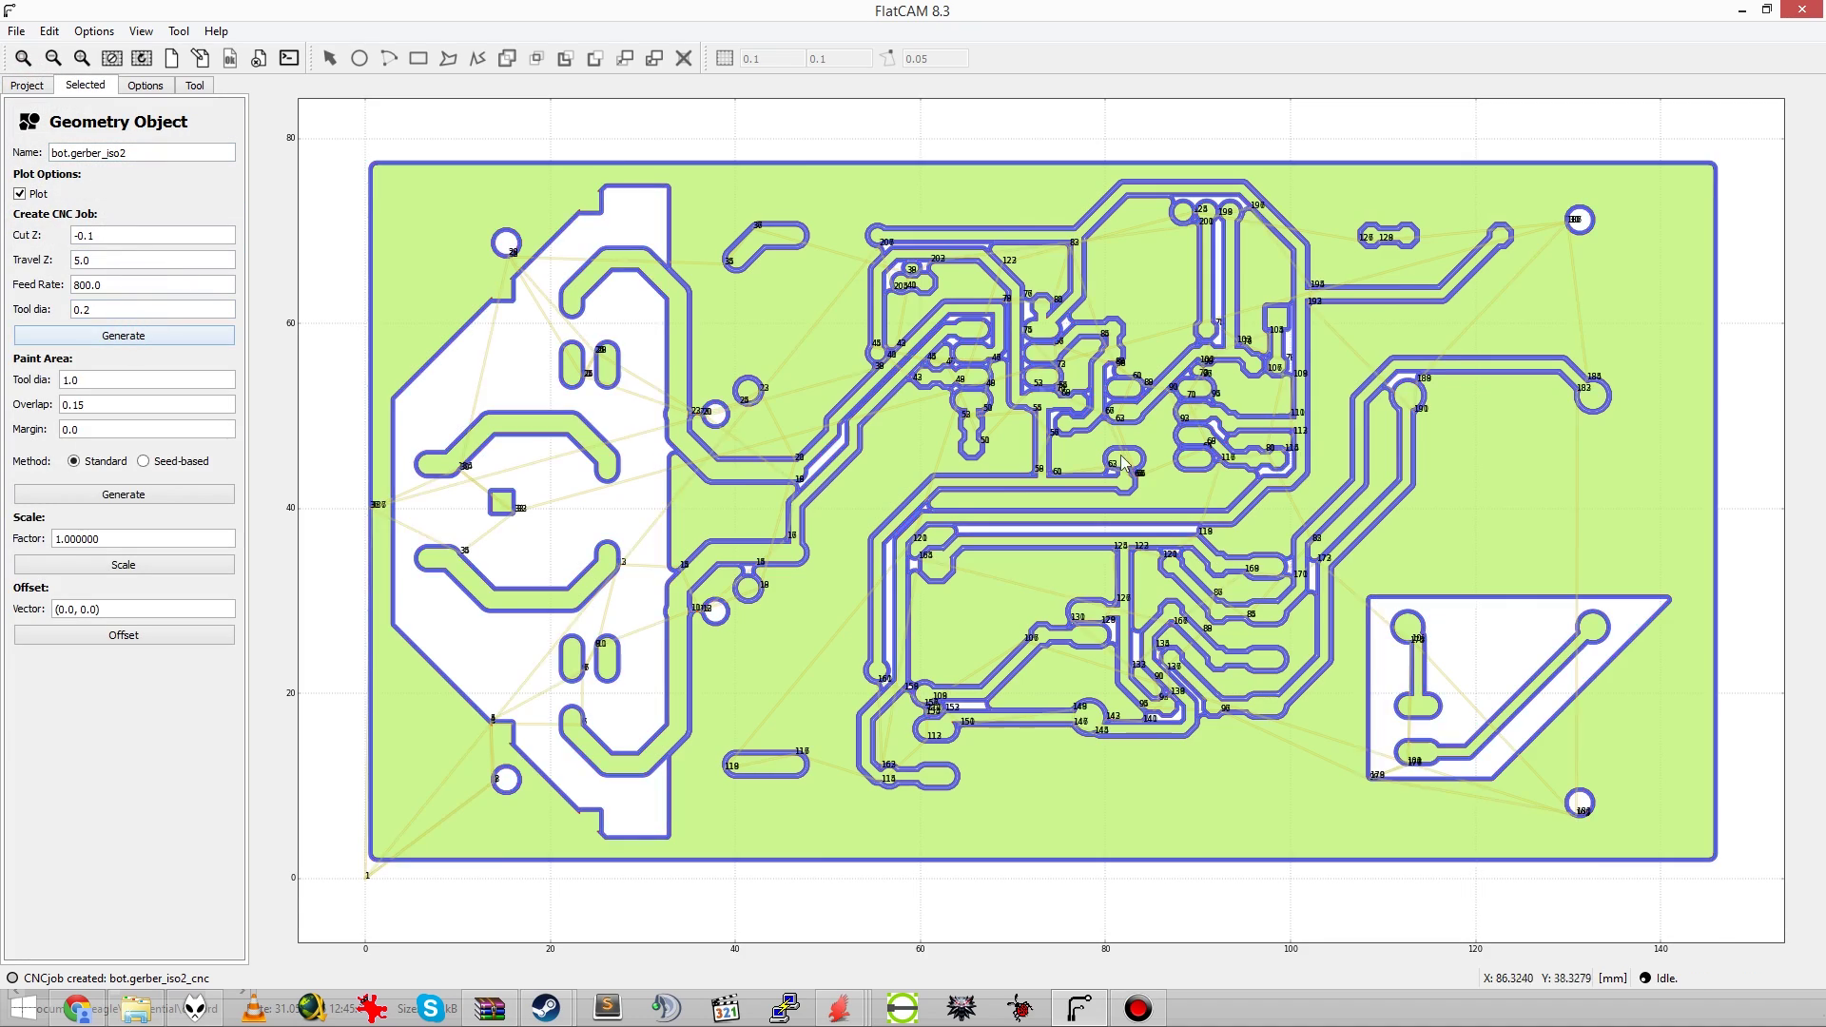
scroll(774, 348, "up", 6)
scroll(778, 357, "down", 5)
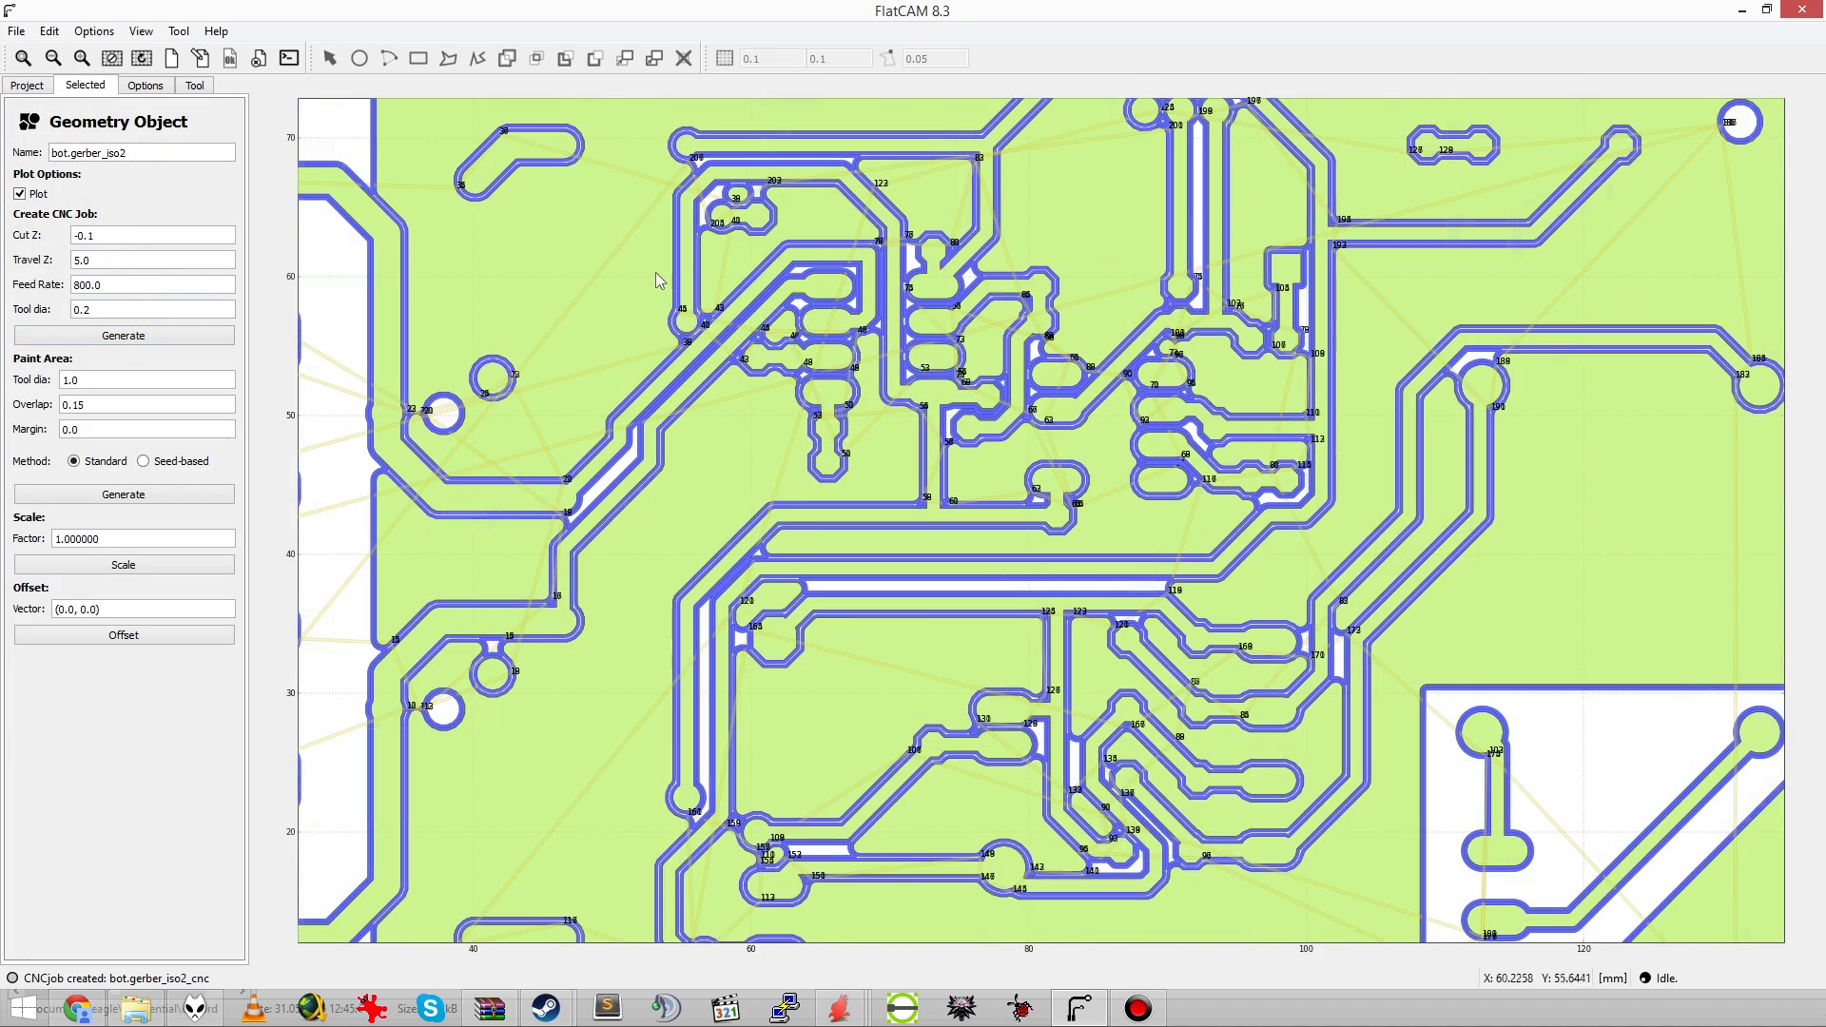
left_click(27, 85)
scroll(937, 333, "down", 3)
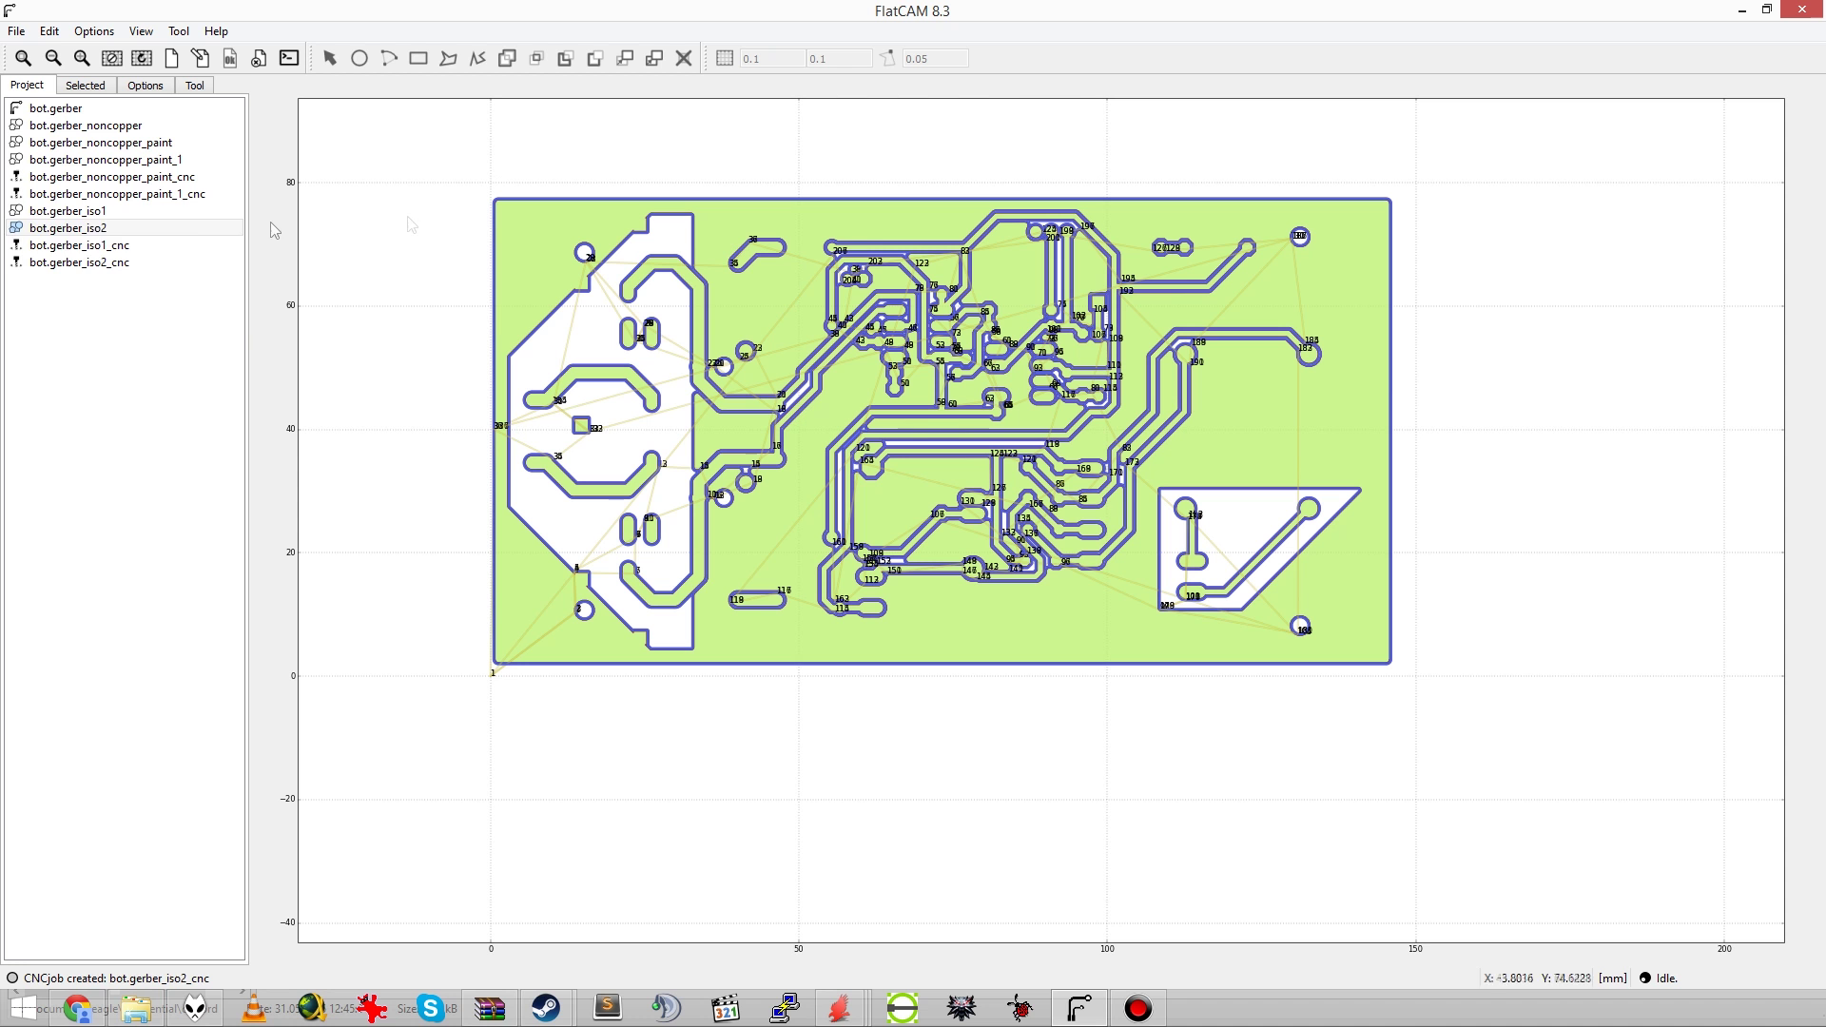
Step: Delete the four leftover geometry objects, including bot.gerber_noncopper_paint_1 and bot.gerber_noncopper
left_click(67, 228)
key("Delete")
left_click(66, 211)
key("Delete")
left_click(66, 159)
key("Delete")
left_click(67, 124)
key("Delete")
Step: Export bot.gerber_noncopper_paint_cnc as G-code into the gcode folder
double_click(67, 141)
left_click(172, 702)
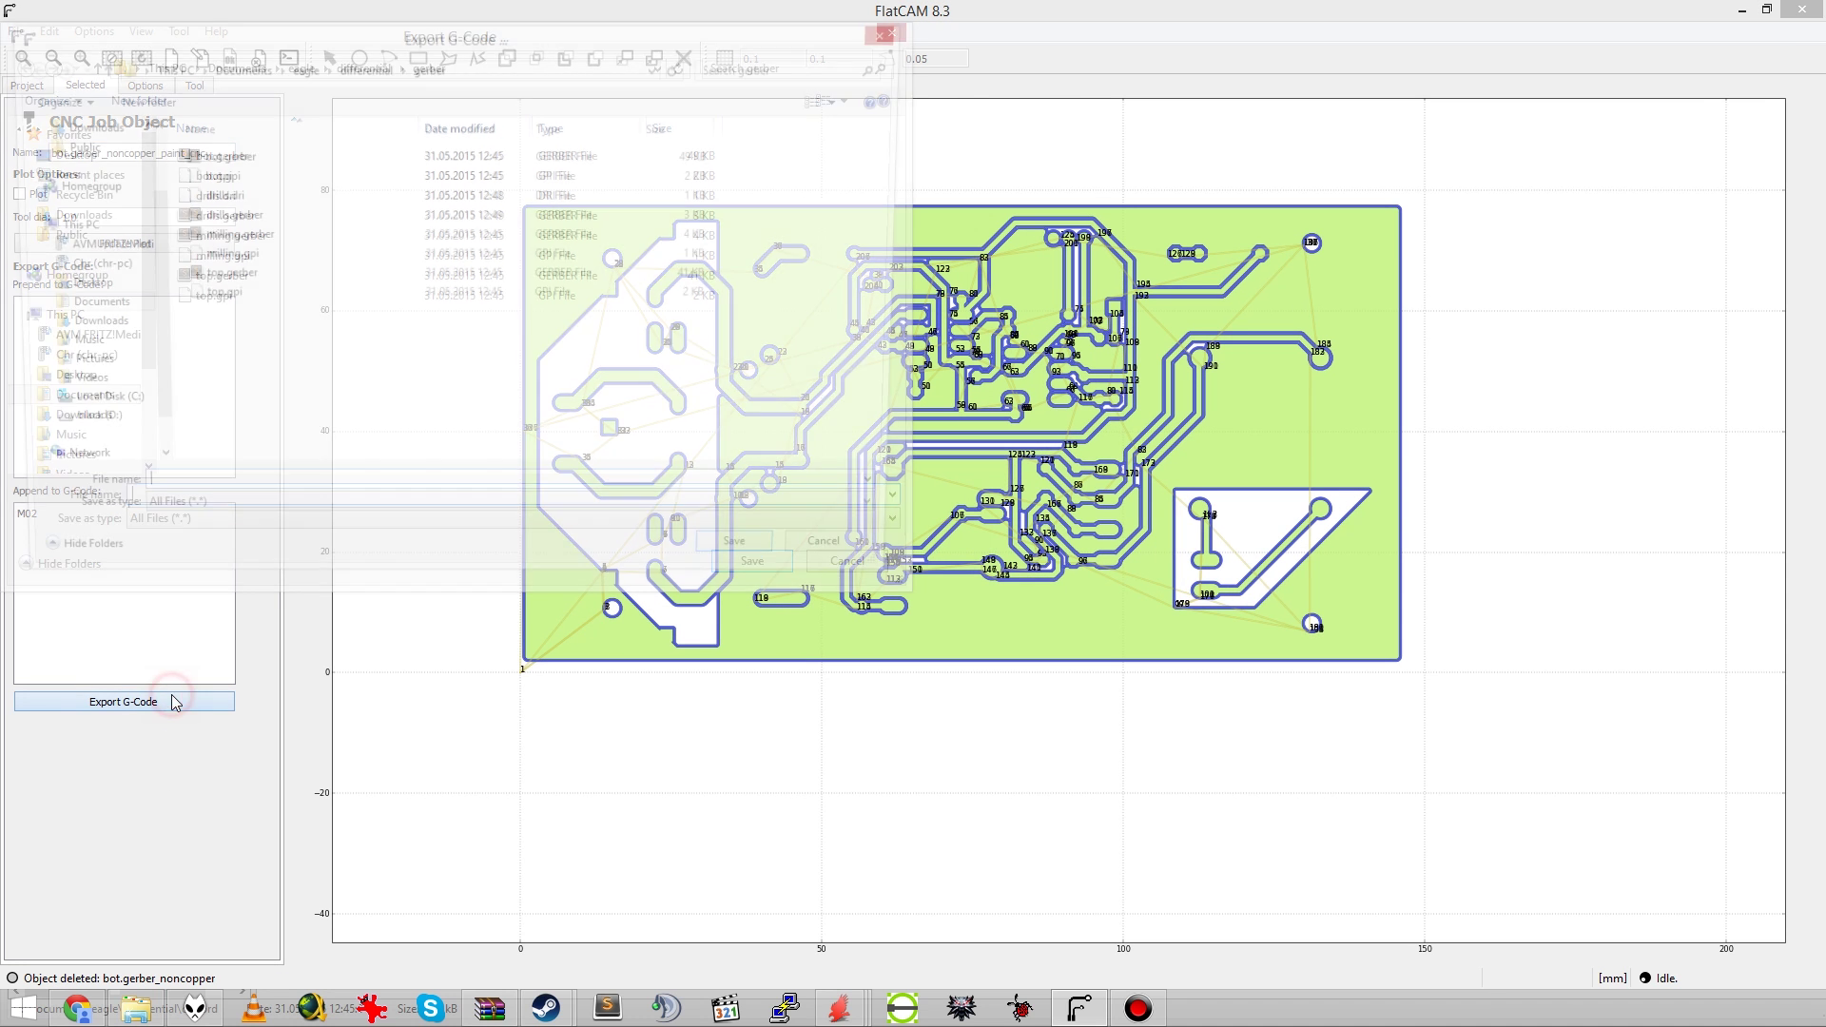
left_click(342, 66)
left_click(195, 489)
type("bot.gerber_noncopper_paint_cnc")
key("Return")
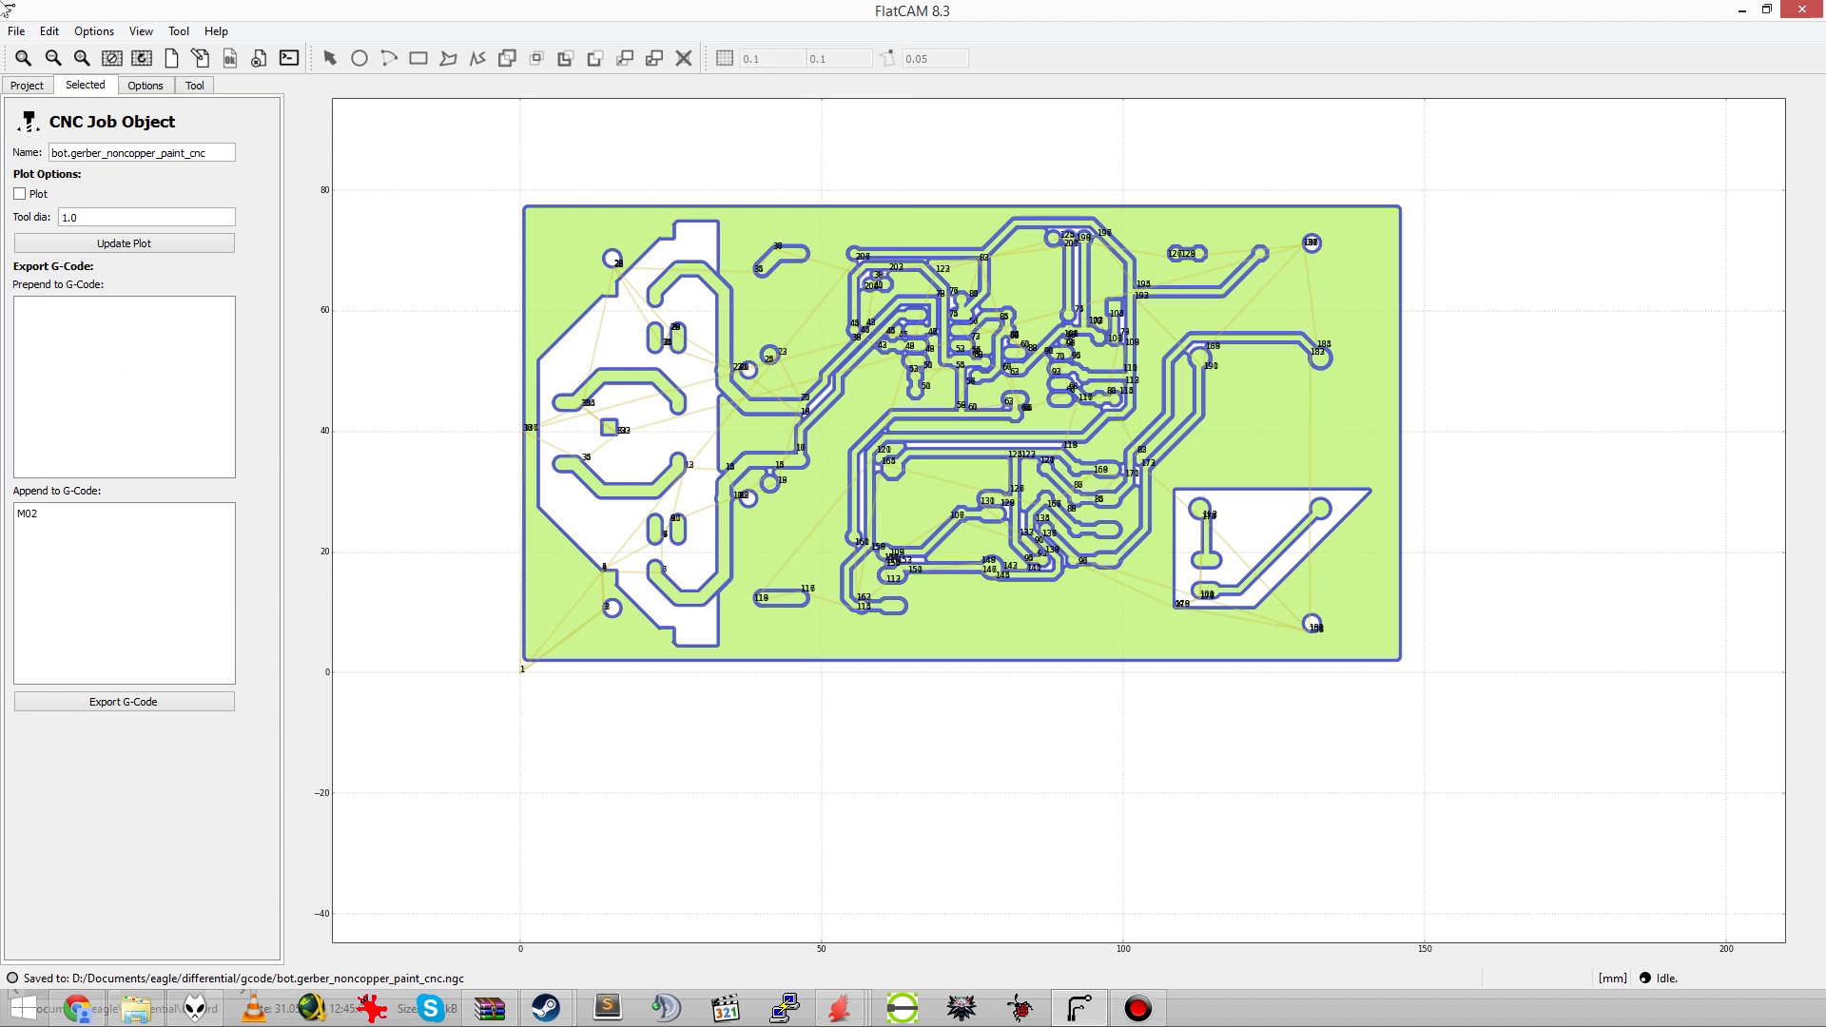
Step: Export bot.gerber_noncopper_paint_1_cnc as G-code, then select the bot.gerber_iso1_cnc name
left_click(27, 85)
double_click(66, 141)
left_click(124, 701)
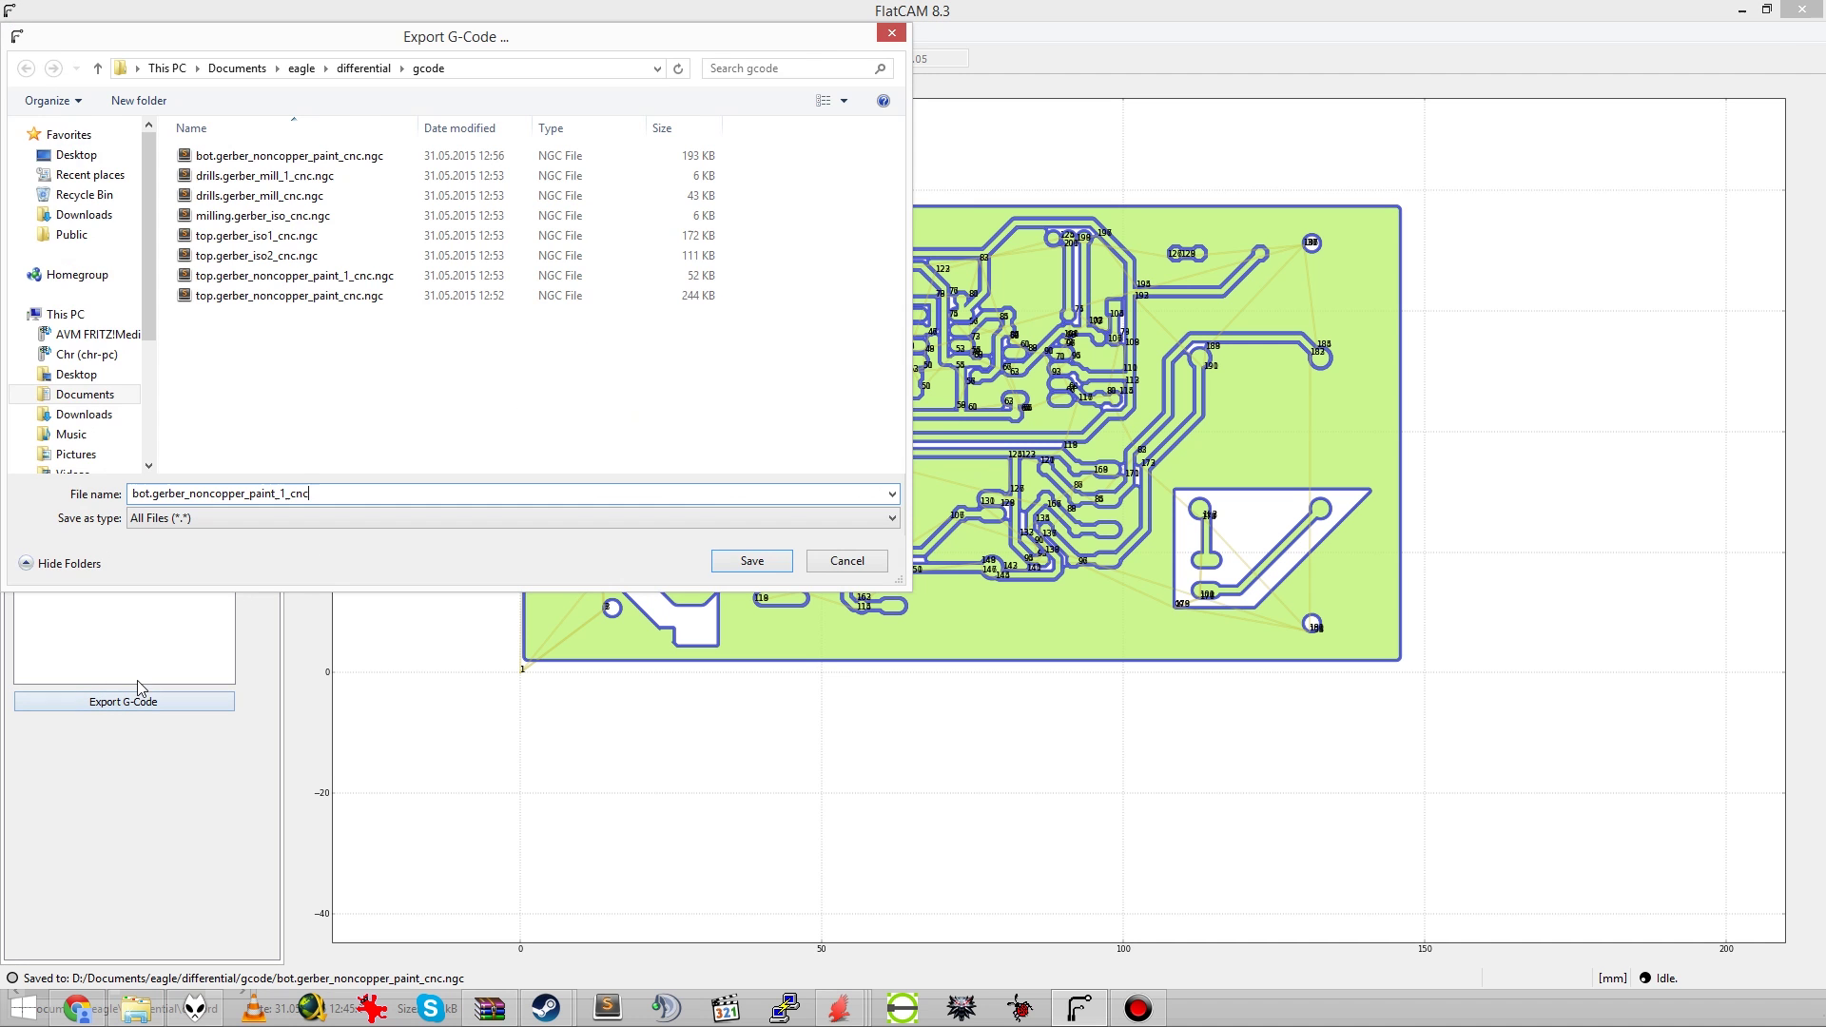
key("Return")
left_click(27, 85)
double_click(109, 172)
triple_click(124, 147)
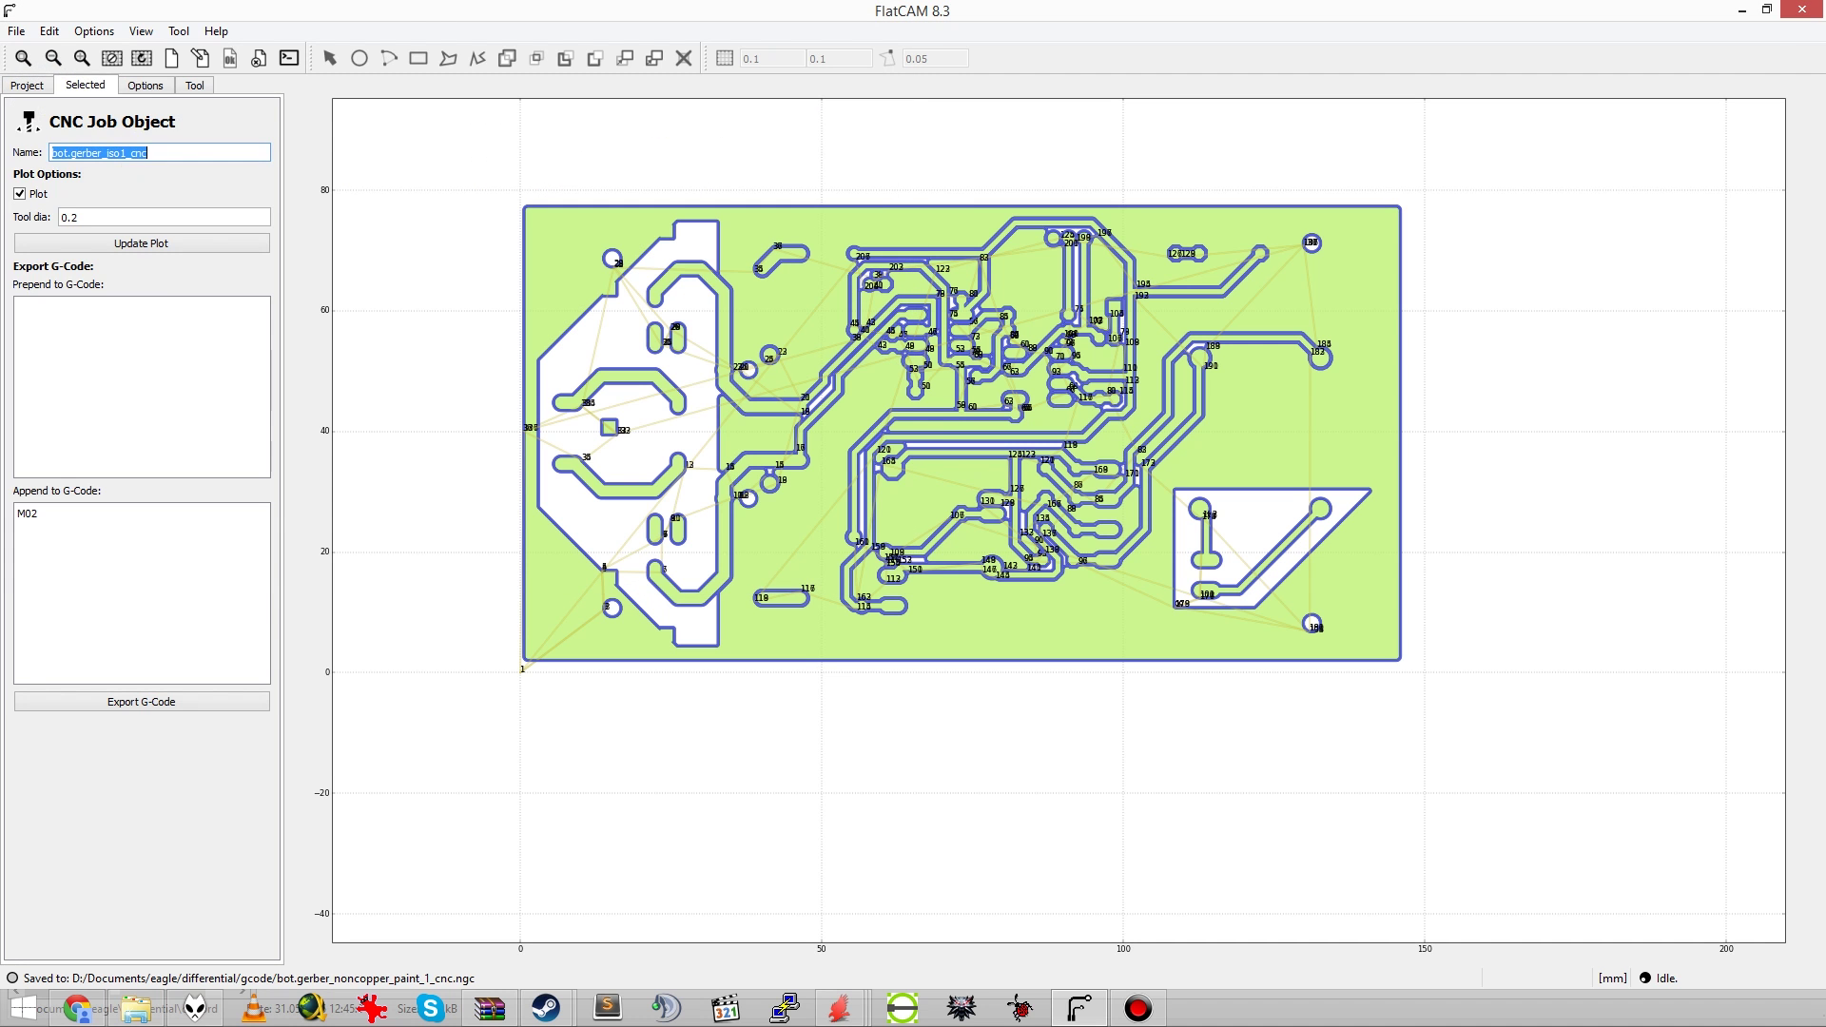